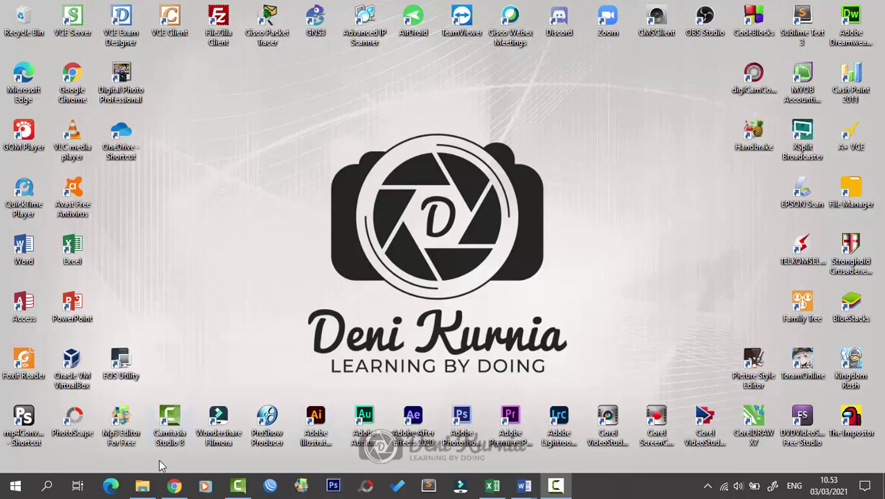
# Step: Open the Teknik Komputer dan Jaringan-K13rev 20202021 folder, widen the Name column, and preview 2145-P4-SPK
pyautogui.click(143, 486)
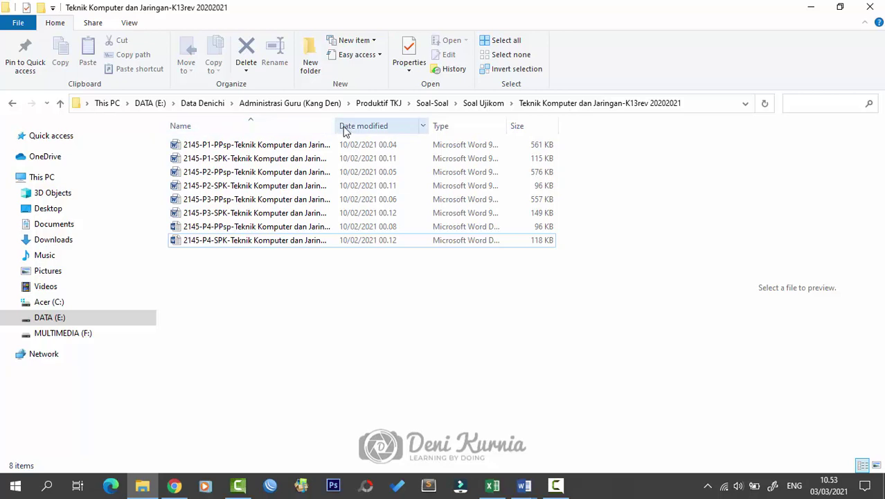
pyautogui.moveTo(336, 127); pyautogui.dragTo(365, 132)
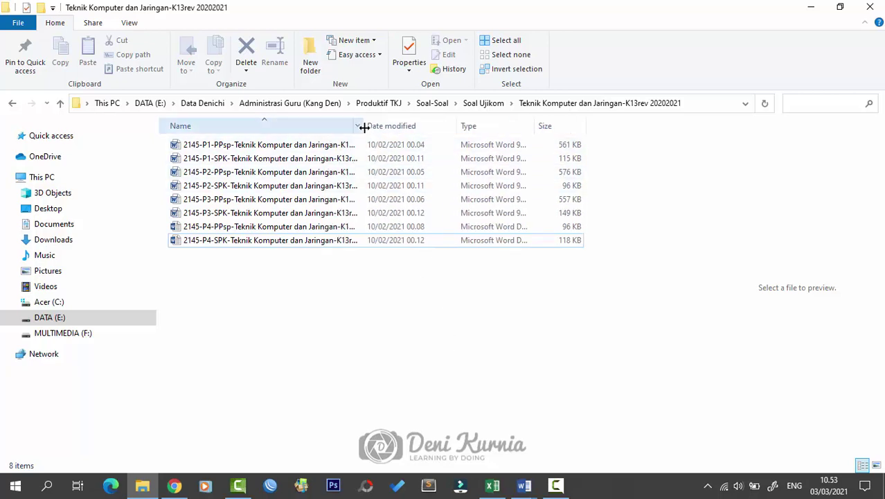
pyautogui.moveTo(364, 126); pyautogui.dragTo(415, 130)
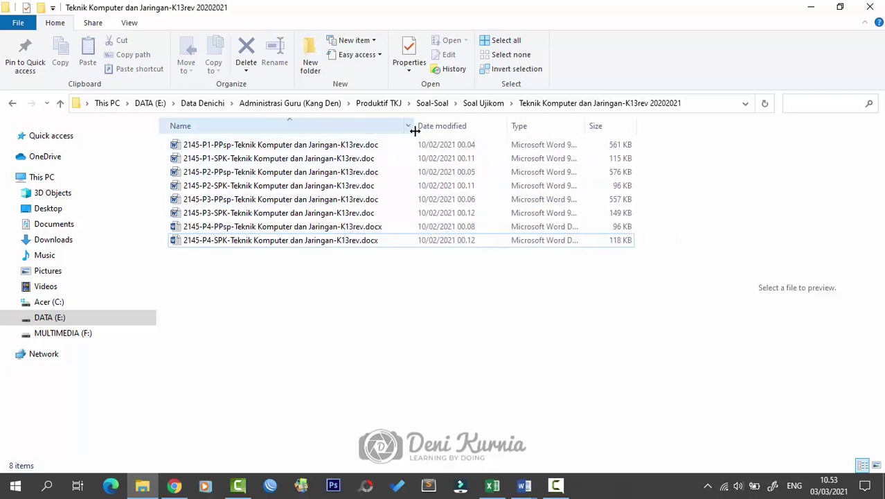
pyautogui.click(279, 240)
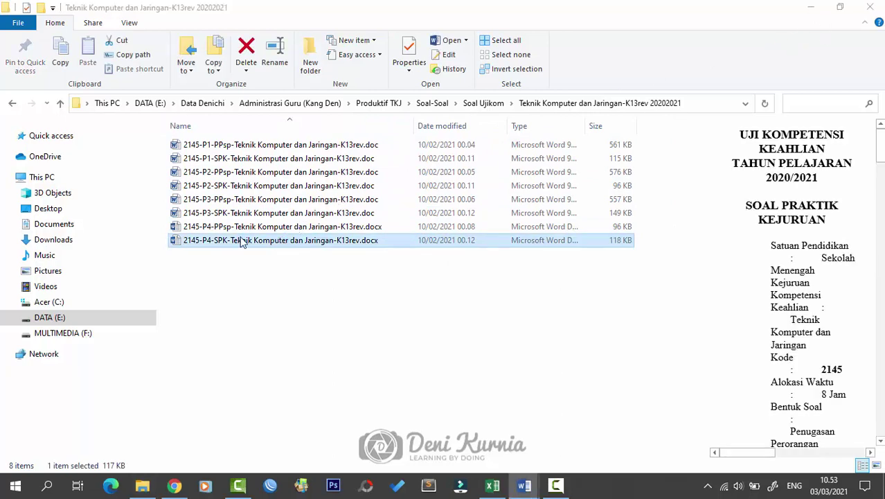
pyautogui.click(524, 485)
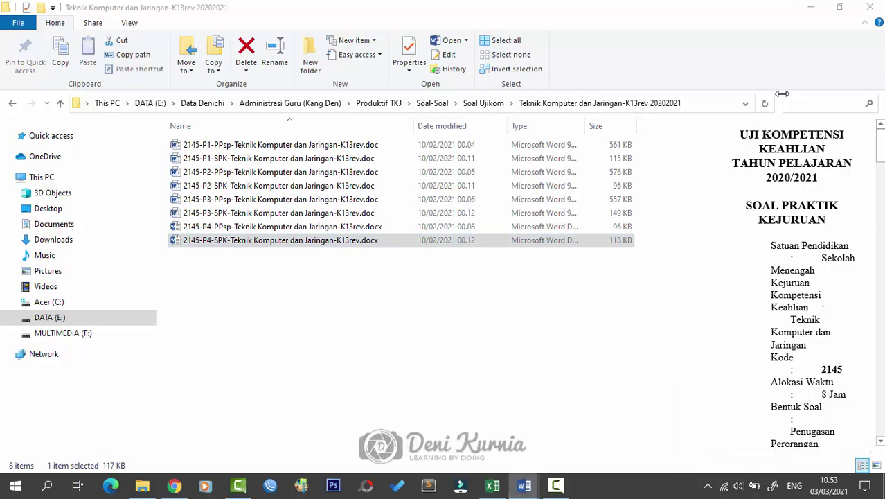
# Step: Bring the 2145-P4-SPK document forward in Word and scroll down to section III SOAL/TUGAS
pyautogui.click(552, 463)
pyautogui.click(570, 256)
pyautogui.scroll(15, 571, 259)
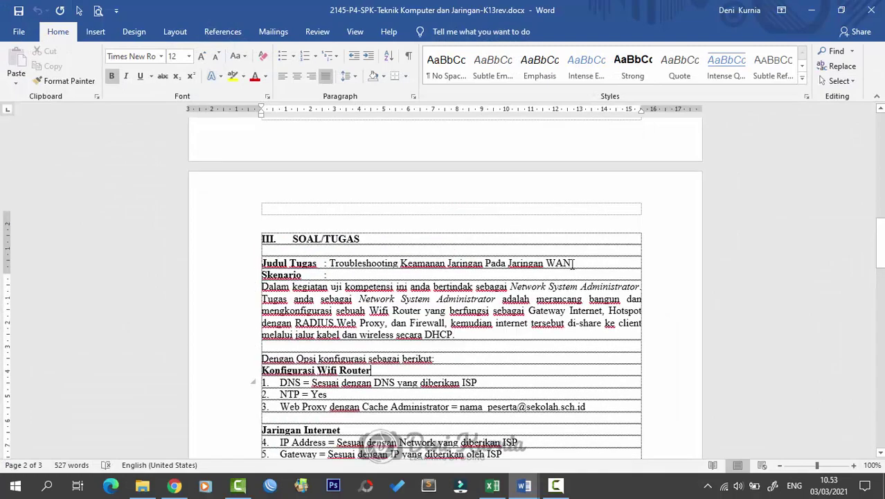
pyautogui.scroll(4, 574, 264)
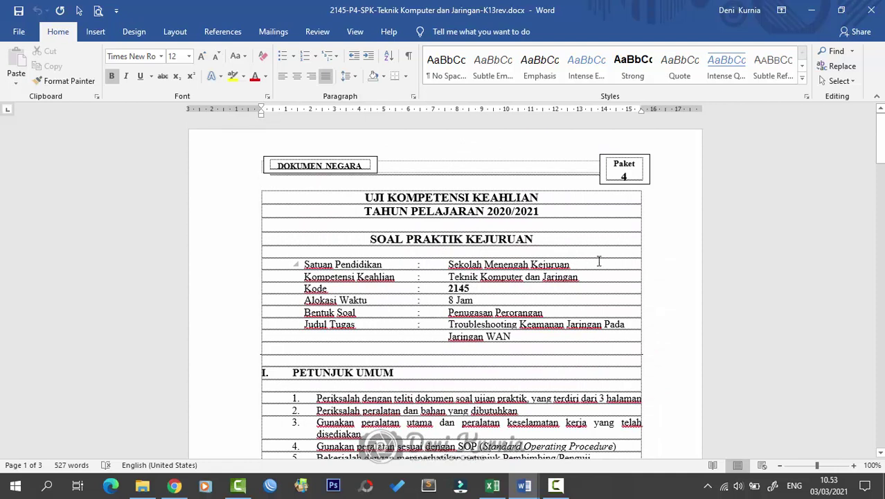
pyautogui.scroll(-20, 612, 346)
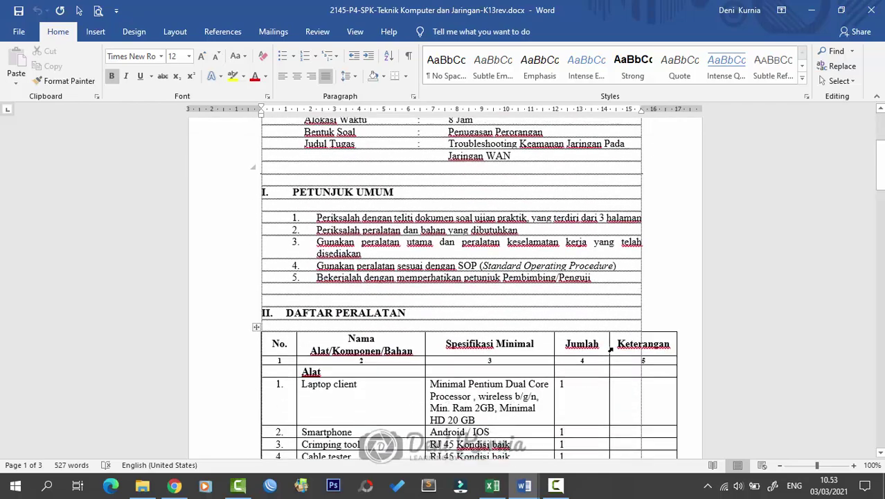
pyautogui.scroll(-1, 614, 352)
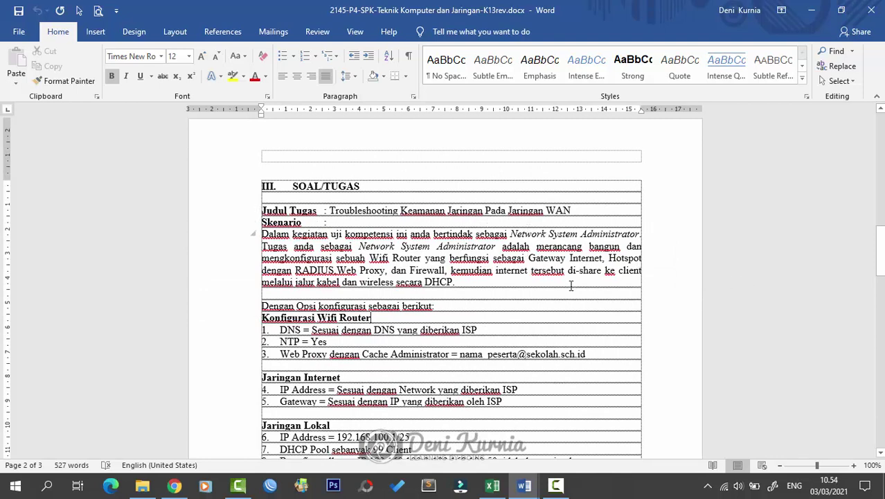
pyautogui.scroll(-1, 572, 285)
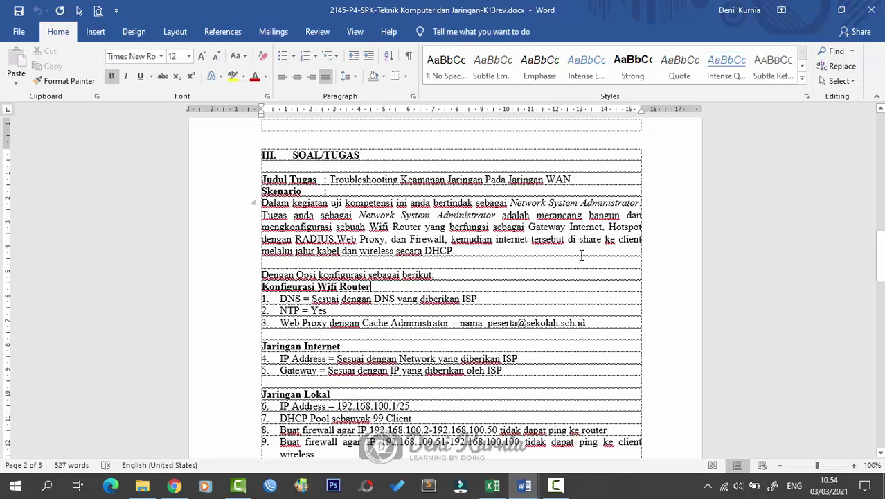
pyautogui.scroll(-3, 584, 311)
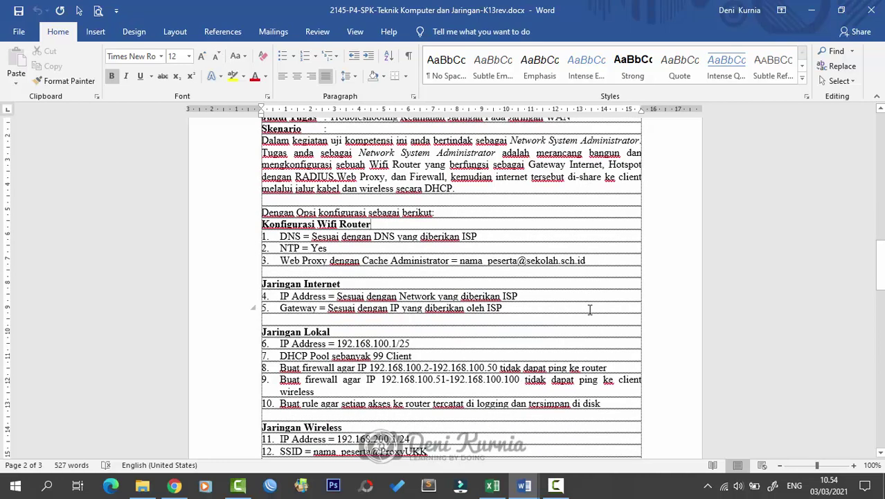
pyautogui.scroll(-1, 613, 296)
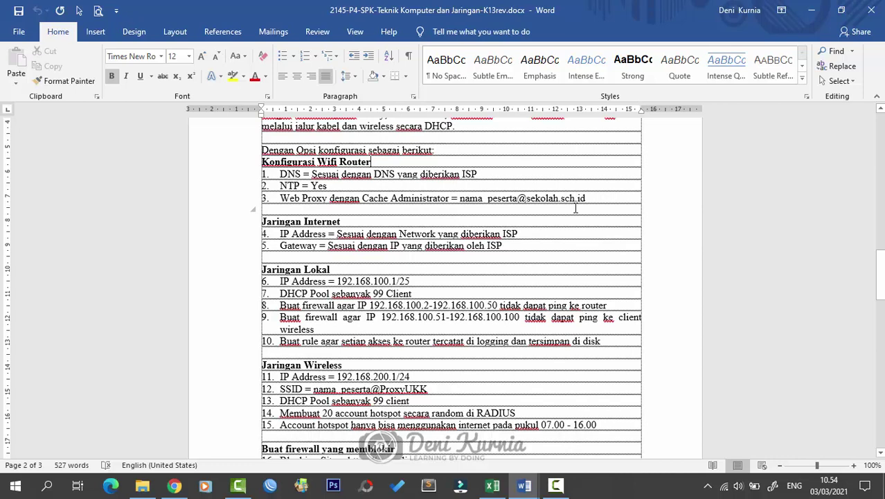
pyautogui.scroll(-1, 467, 229)
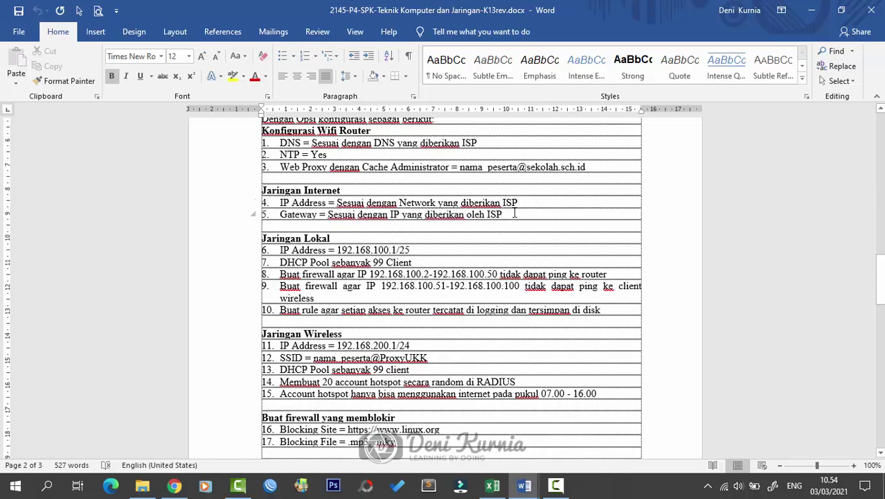
pyautogui.scroll(-1, 341, 251)
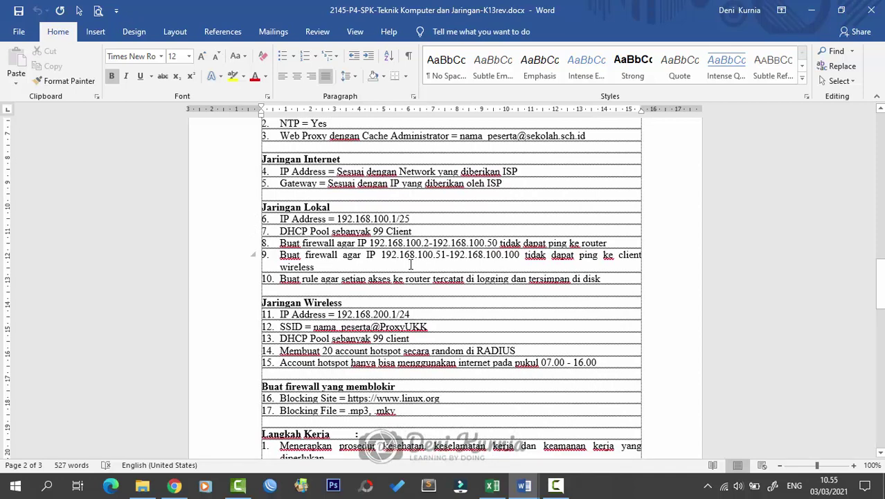
pyautogui.click(319, 267)
pyautogui.scroll(-1, 394, 266)
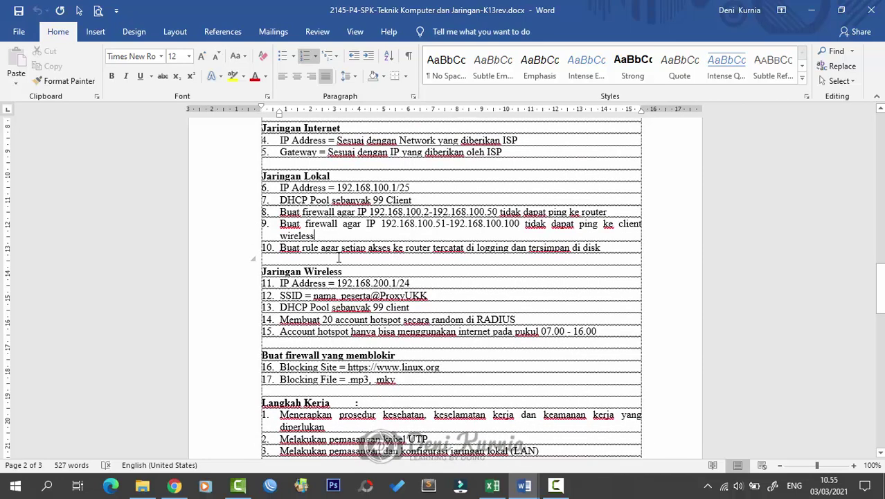
pyautogui.scroll(-1, 343, 263)
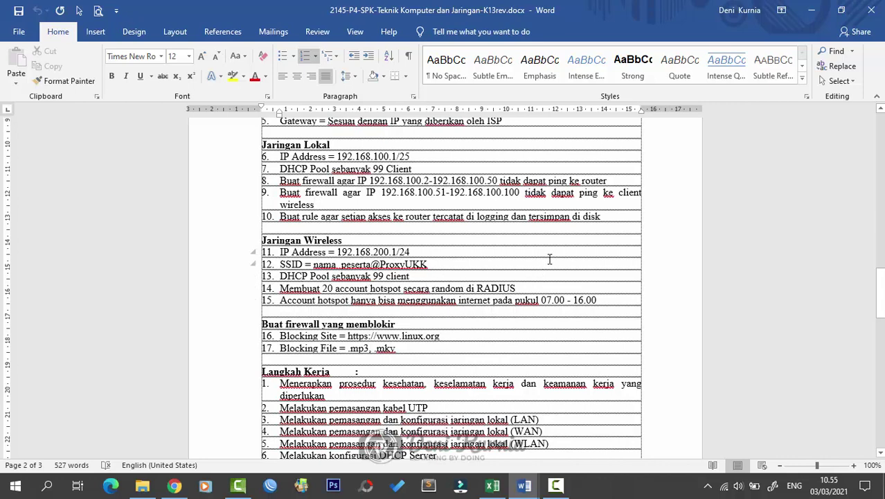
pyautogui.scroll(-1, 409, 274)
pyautogui.scroll(-1, 409, 274)
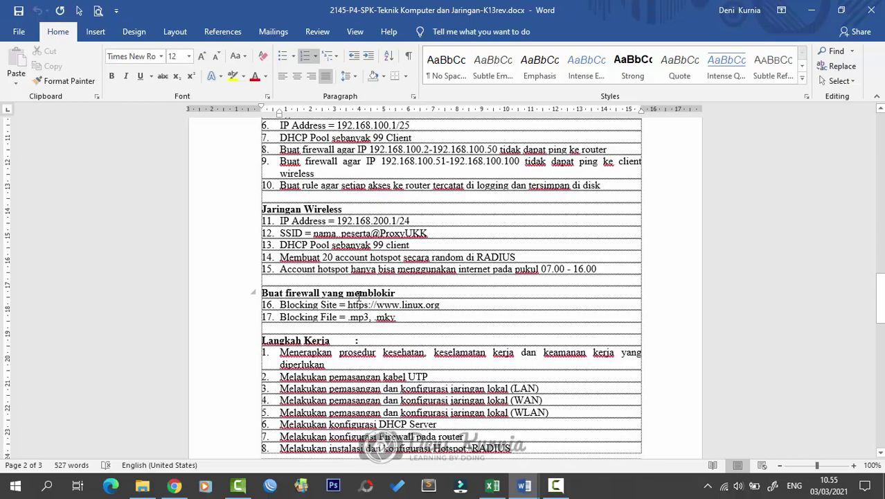
pyautogui.scroll(-8, 463, 308)
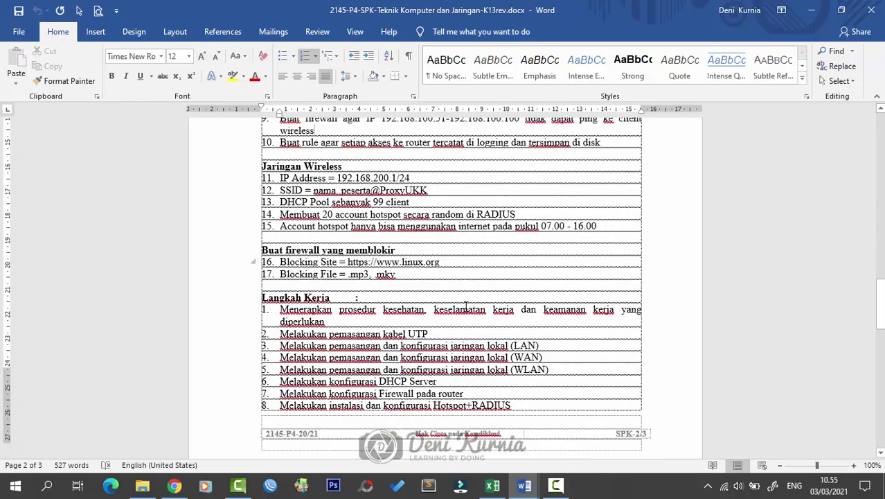
pyautogui.scroll(-10, 465, 311)
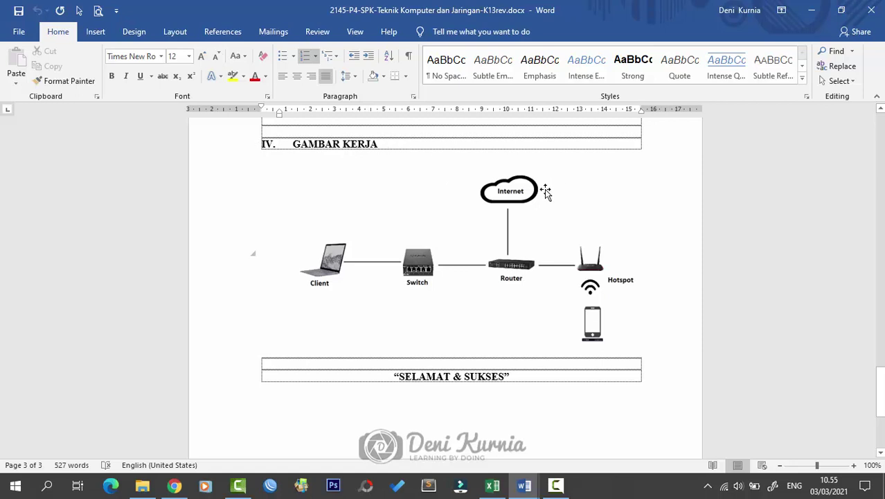
pyautogui.click(510, 190)
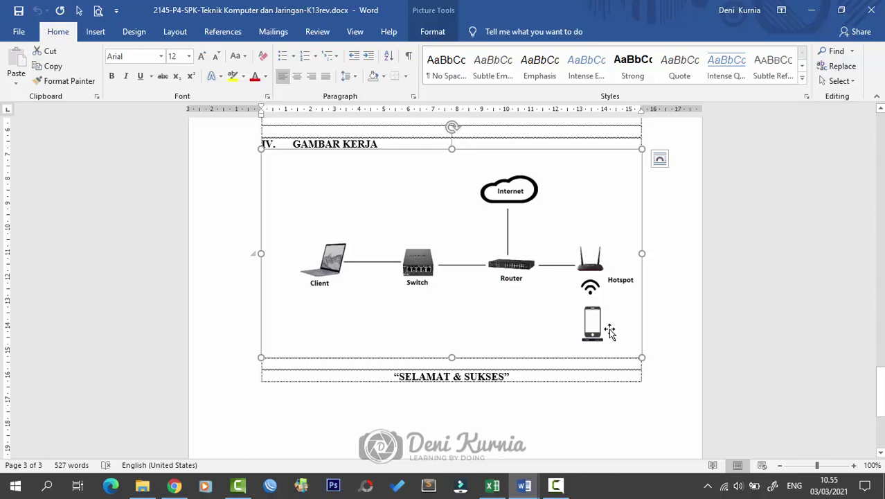
pyautogui.click(603, 381)
pyautogui.scroll(1, 603, 380)
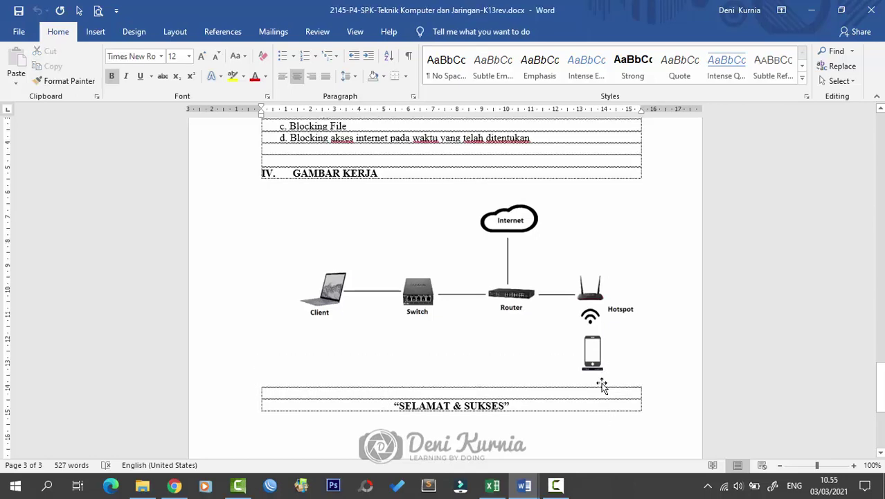
pyautogui.scroll(-2, 602, 383)
pyautogui.scroll(1, 602, 382)
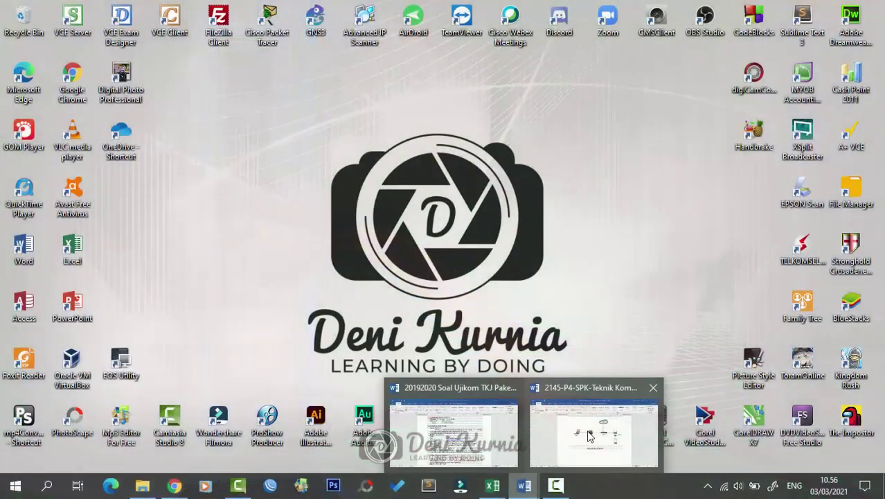
pyautogui.click(603, 391)
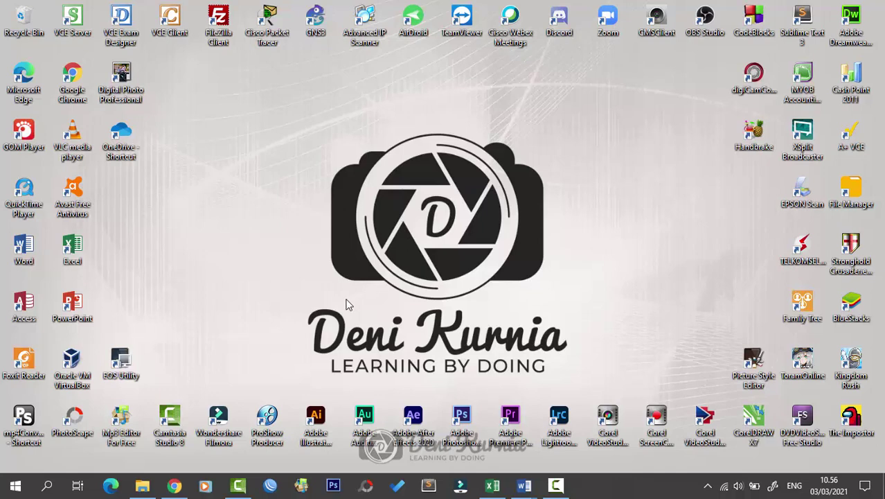
# Step: Bring WinBox forward, then open the Windows Network & Internet status and adapter options
pyautogui.click(270, 485)
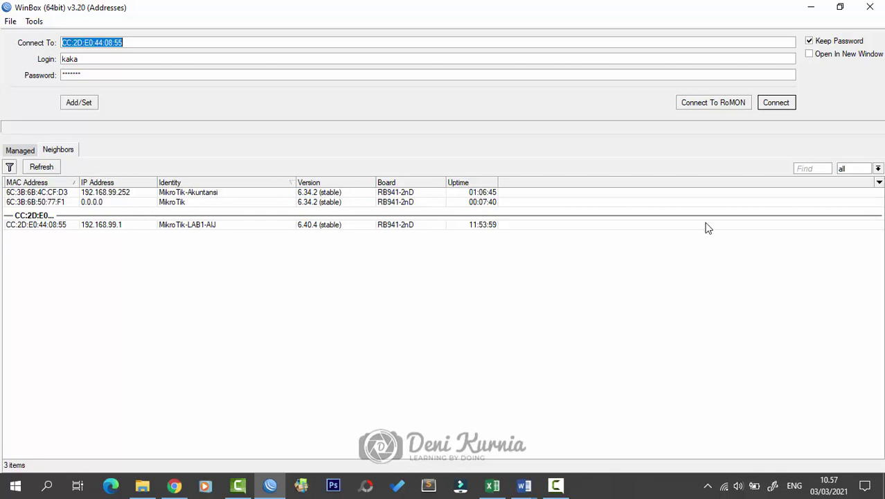
pyautogui.click(724, 486)
pyautogui.click(741, 414)
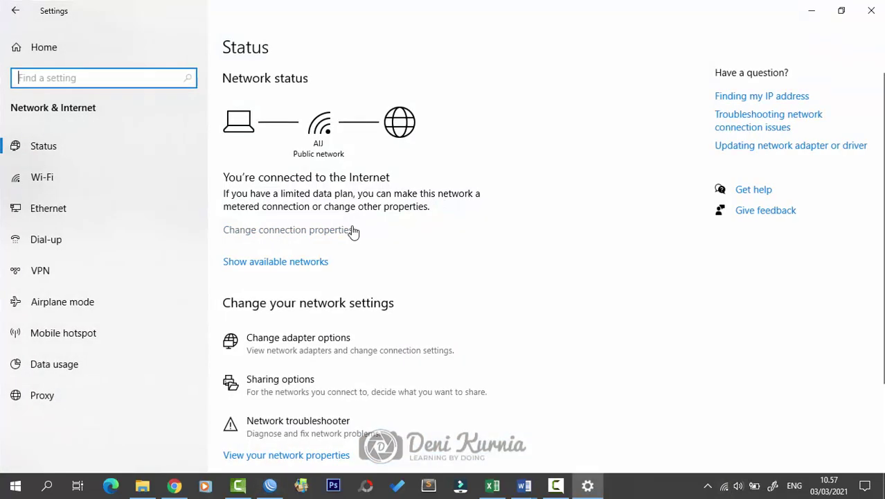
pyautogui.click(349, 337)
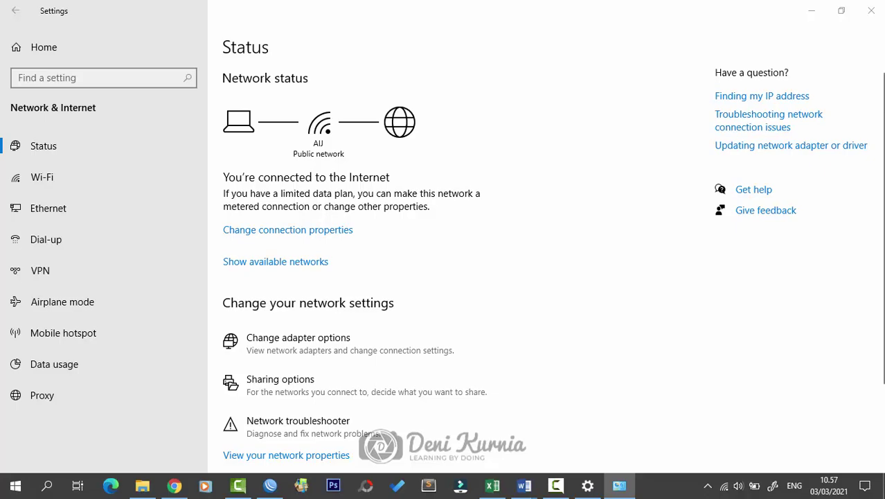
# Step: Inspect the Wi-Fi 2 and Ethernet 2 adapters, minimize the network windows, and refresh WinBox Neighbors
pyautogui.click(589, 69)
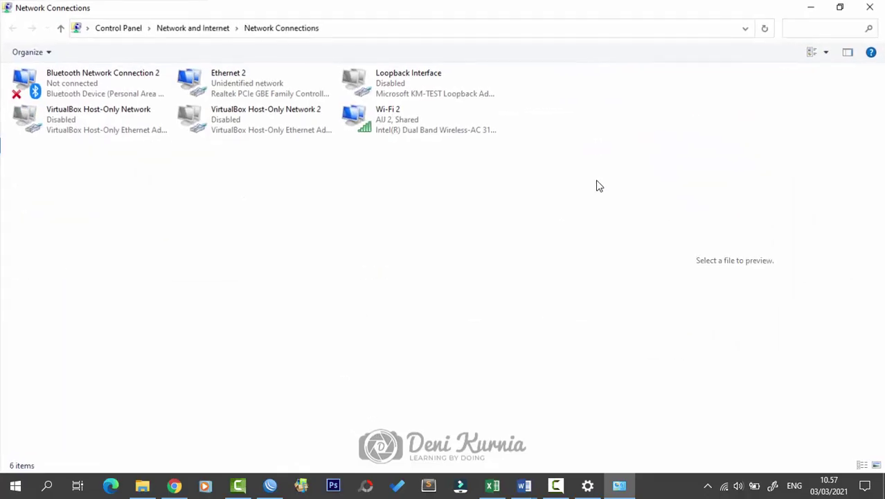
pyautogui.rightClick(413, 140)
pyautogui.click(458, 223)
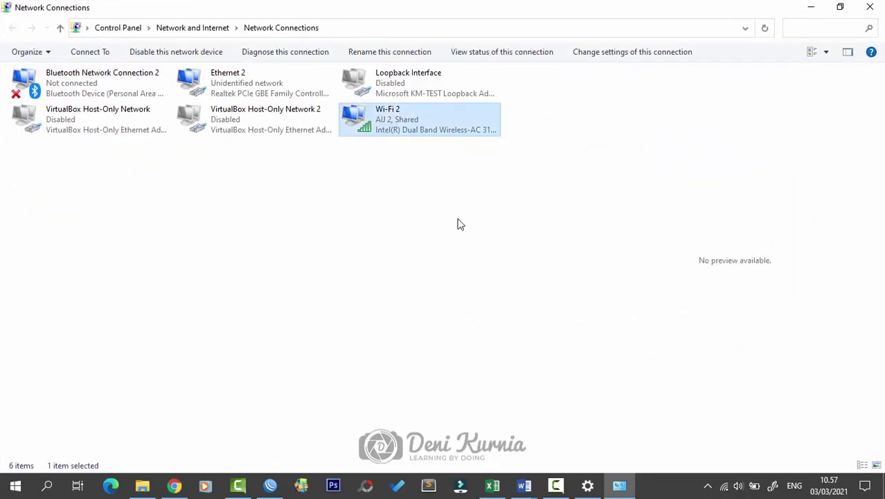
pyautogui.click(237, 83)
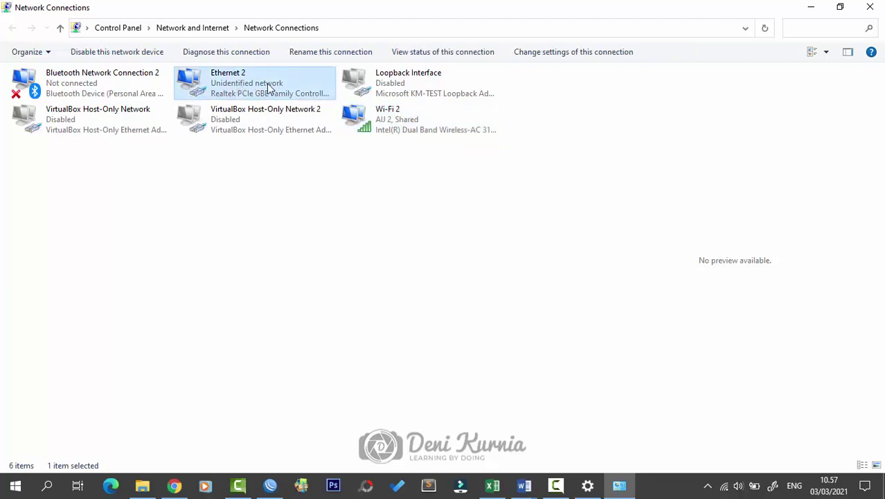
pyautogui.click(808, 6)
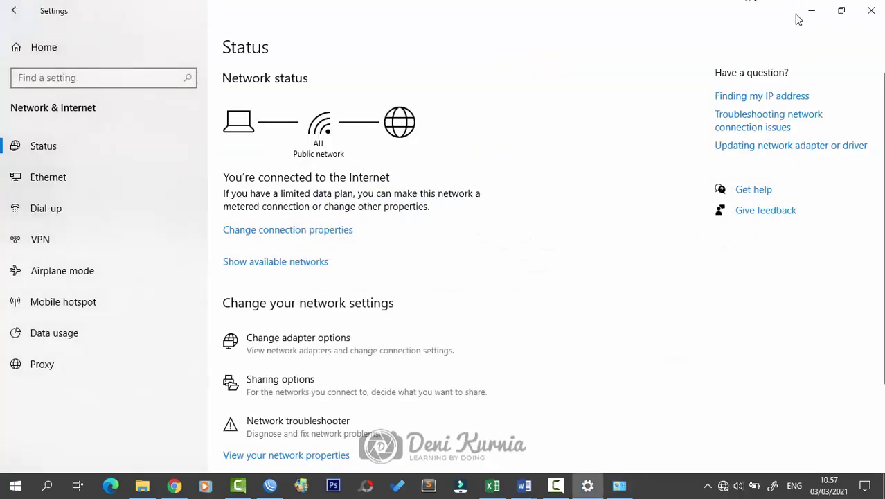
pyautogui.click(806, 9)
pyautogui.click(34, 170)
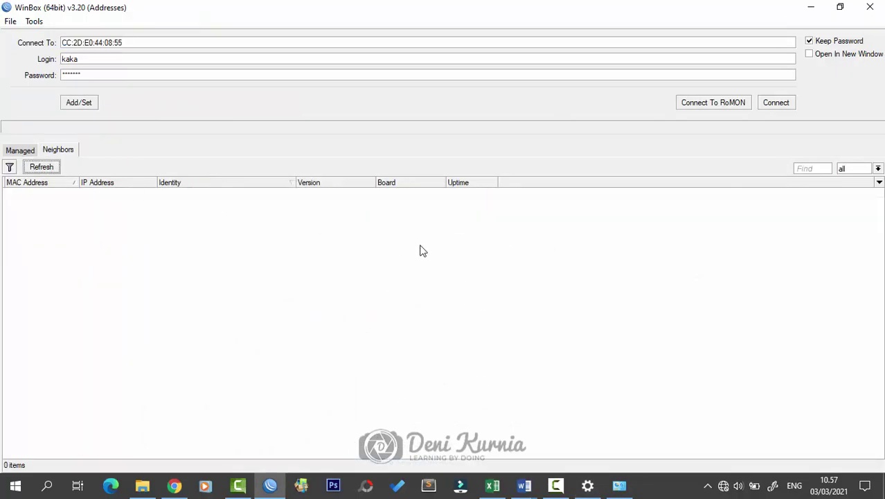
# Step: Log in to the hAP lite at 6C:3B:6B:50:77:F1 as admin with an empty password
pyautogui.rightClick(364, 240)
pyautogui.click(225, 266)
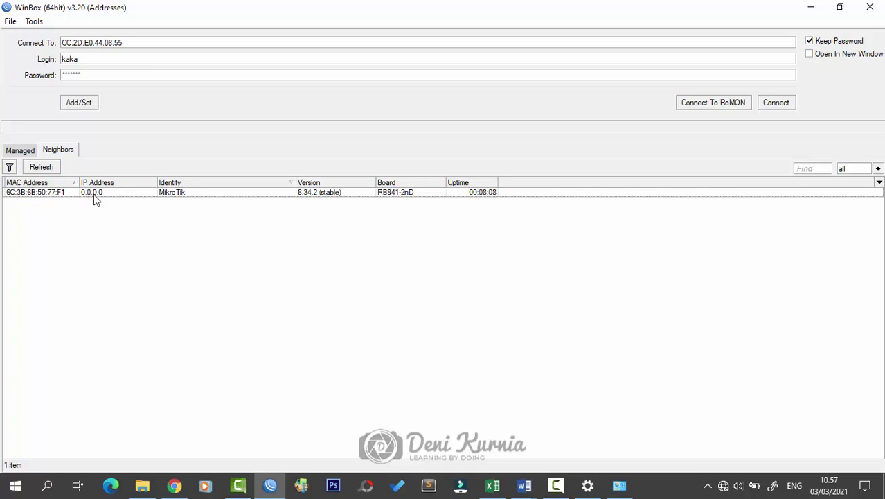
pyautogui.click(35, 194)
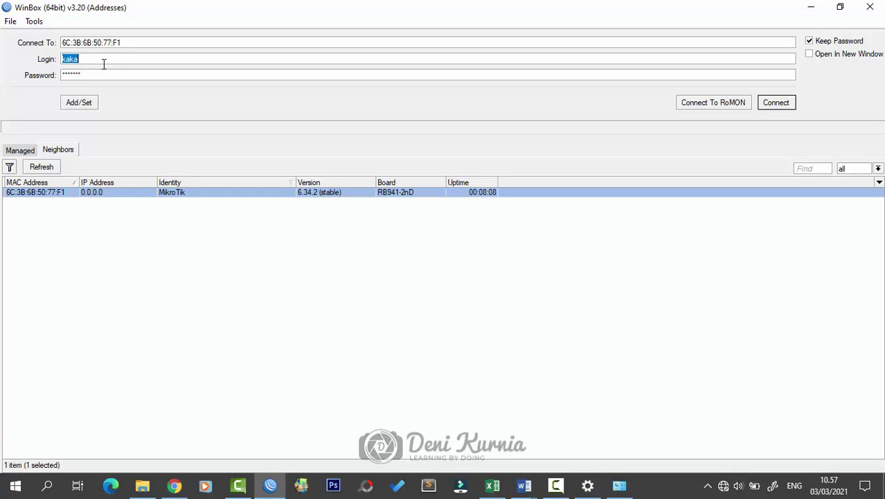
pyautogui.write('admin')
pyautogui.press('Tab')
pyautogui.press('BackSpace')
pyautogui.click(771, 107)
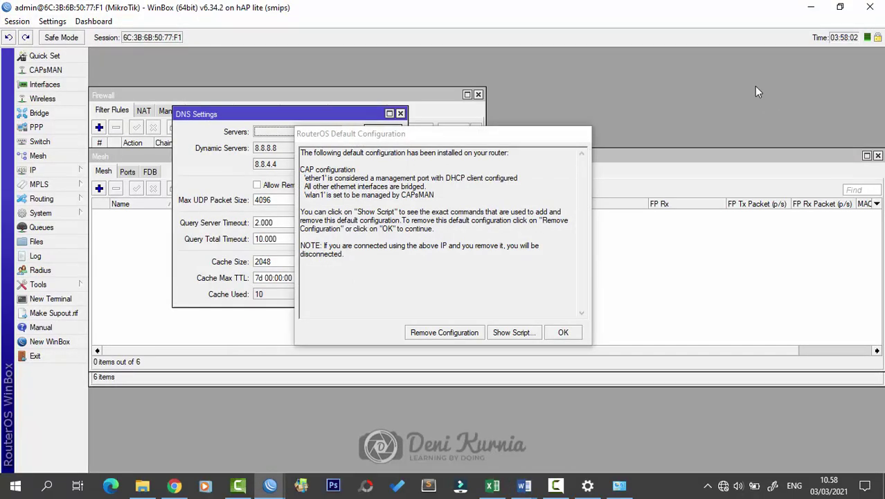
# Step: Dismiss the Default Configuration notice and close the DNS Settings, Firewall, Mesh and Address List windows
pyautogui.click(562, 333)
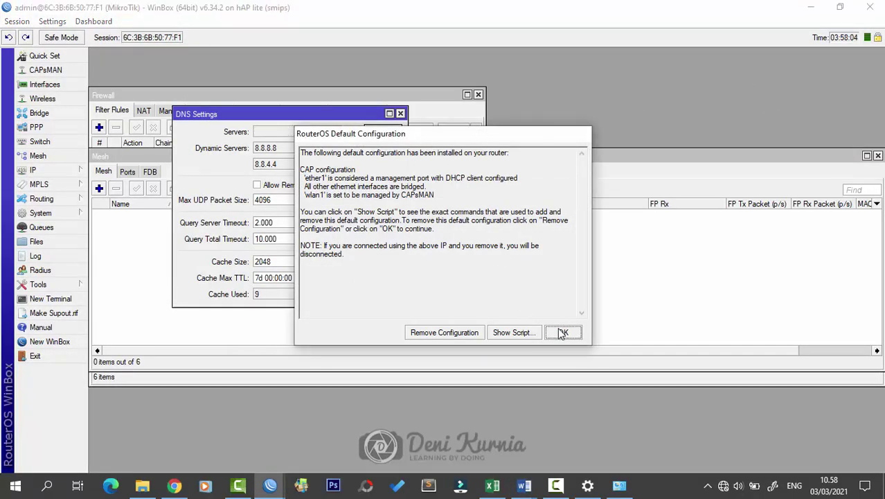
pyautogui.click(400, 119)
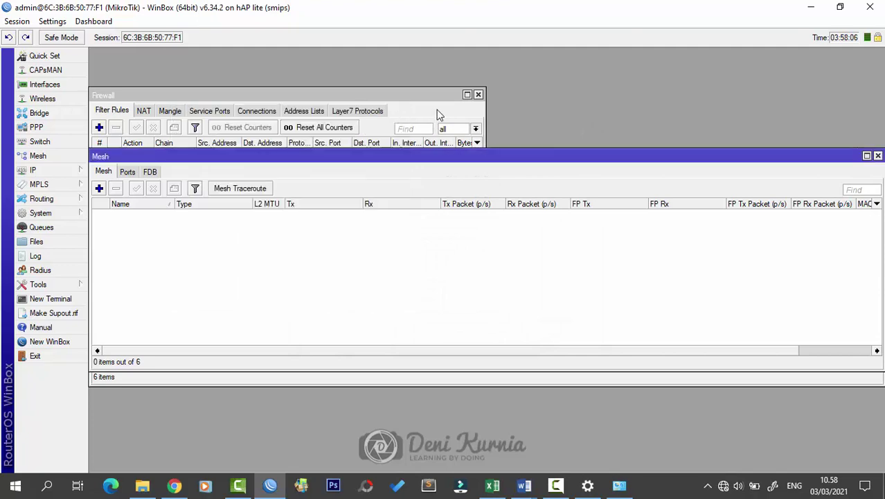
pyautogui.click(478, 94)
pyautogui.click(877, 155)
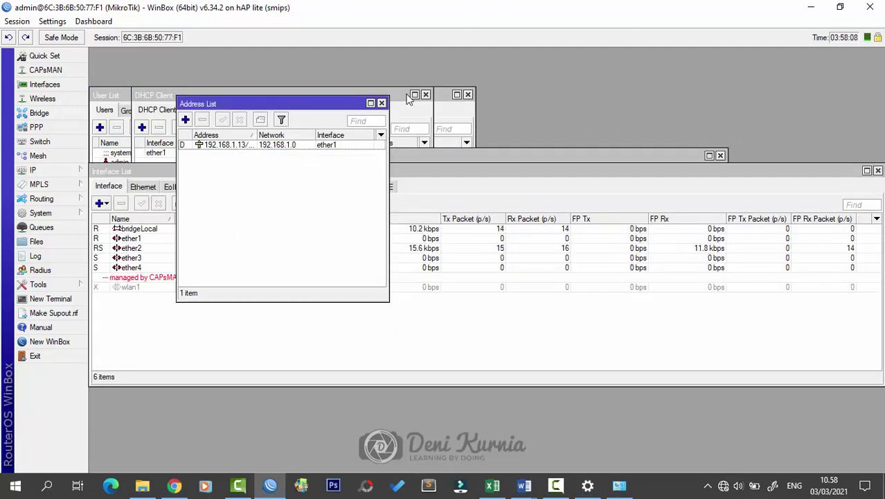
pyautogui.click(382, 102)
# Step: Close the remaining User List, DHCP Client, Interface List, Neighbors and Queue List windows
pyautogui.click(424, 94)
pyautogui.click(468, 95)
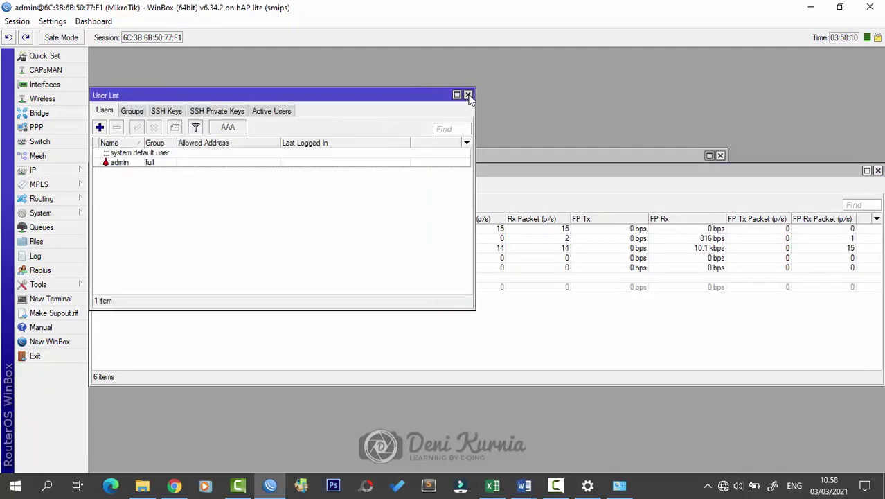
pyautogui.click(469, 95)
pyautogui.click(426, 95)
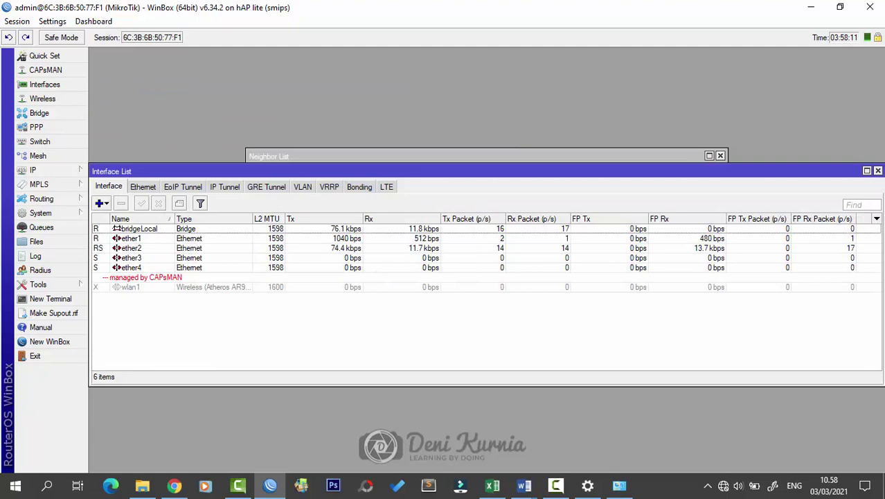
pyautogui.click(878, 170)
pyautogui.click(720, 155)
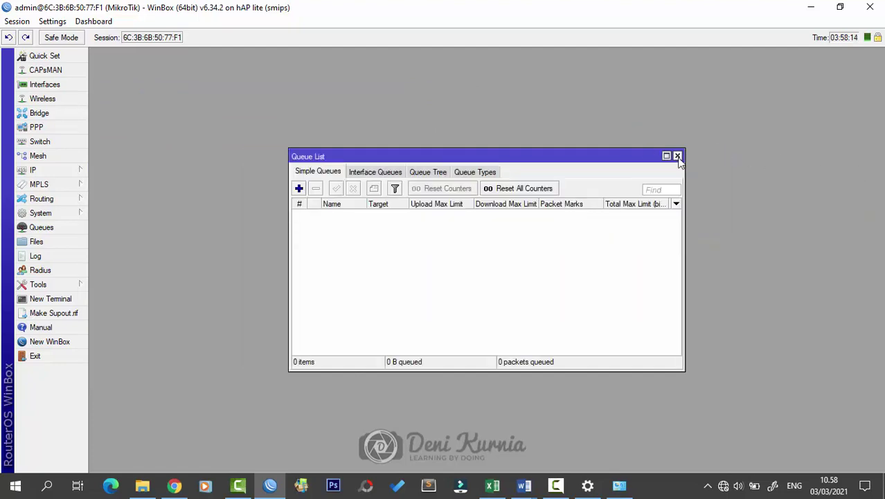
pyautogui.click(677, 156)
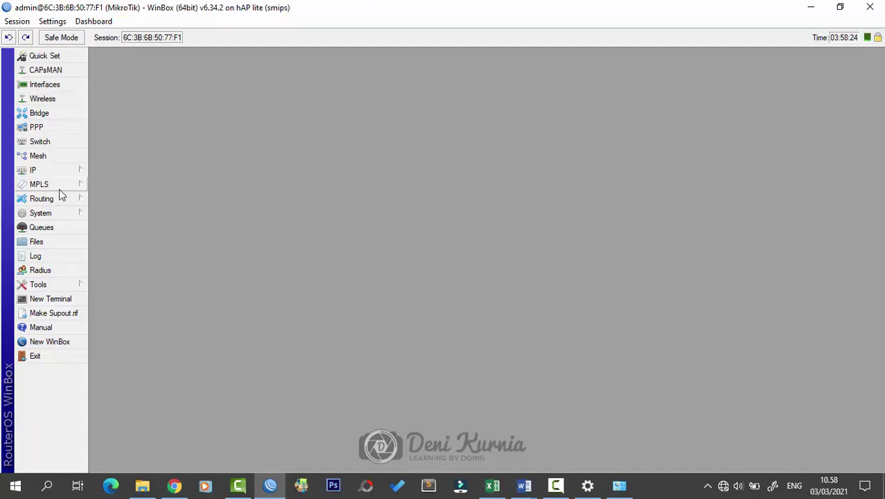
# Step: Open and resize the Interface List to review bridgeLocal, ether1–ether4 and wlan1, then close it
pyautogui.click(69, 88)
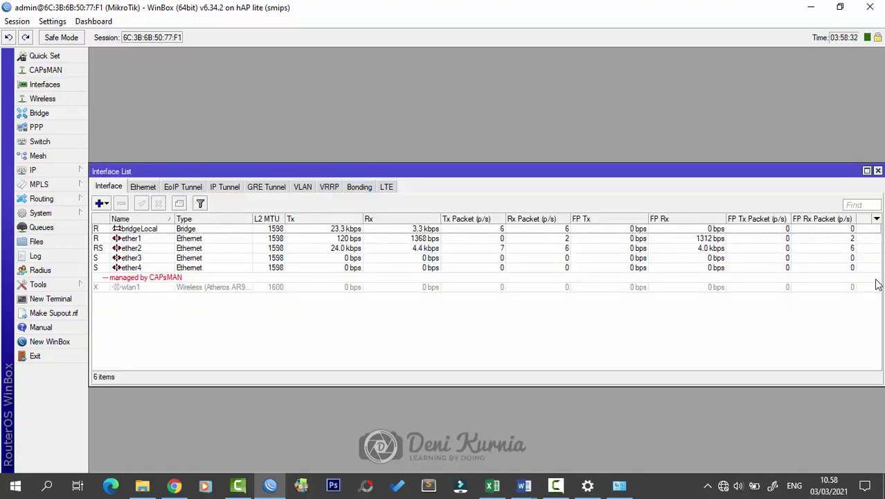
pyautogui.moveTo(883, 284); pyautogui.dragTo(834, 289)
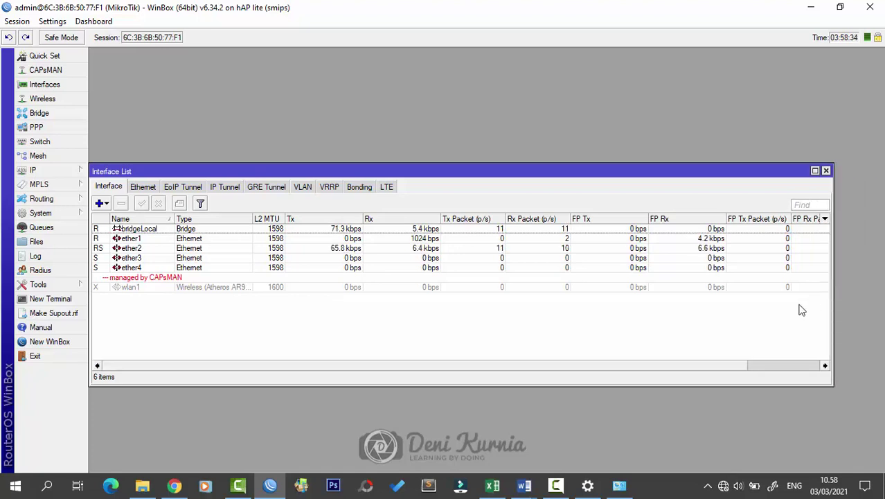
pyautogui.moveTo(647, 175); pyautogui.dragTo(670, 175)
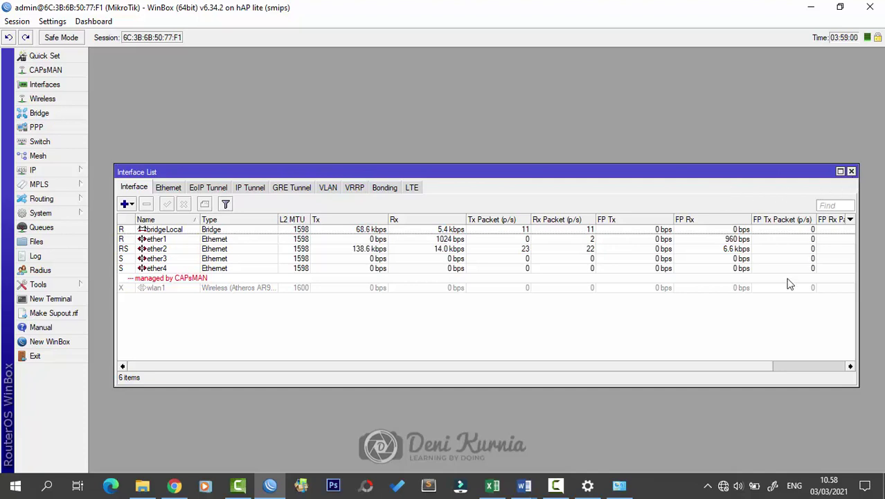
pyautogui.click(851, 171)
# Step: Reset the router configuration with No Default Configuration ticked and confirm the reboot
pyautogui.click(65, 212)
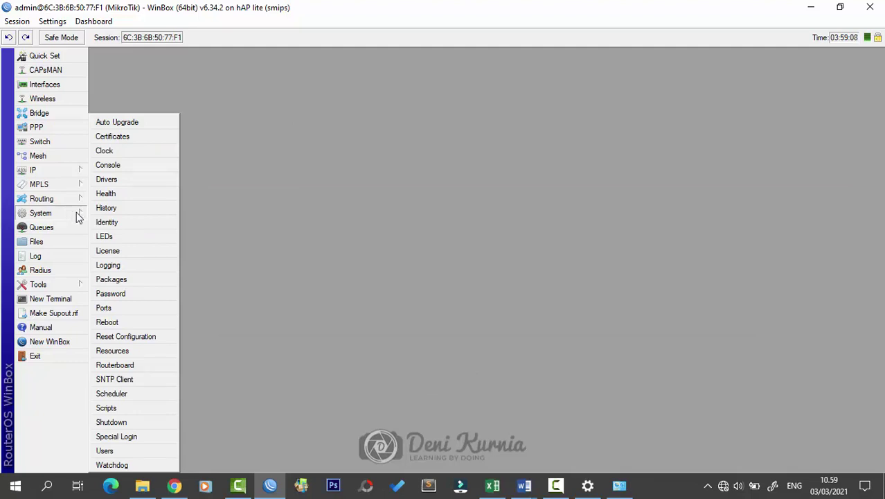
pyautogui.click(111, 335)
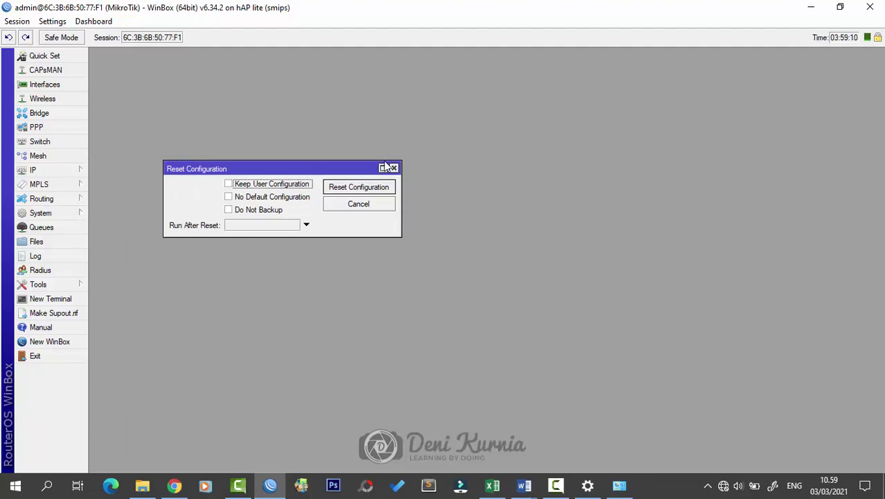
pyautogui.moveTo(356, 170); pyautogui.dragTo(545, 195)
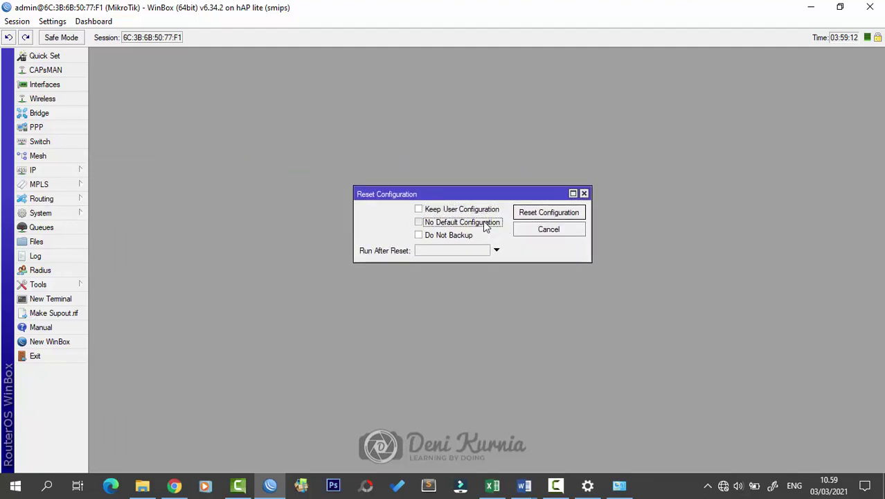
pyautogui.click(484, 227)
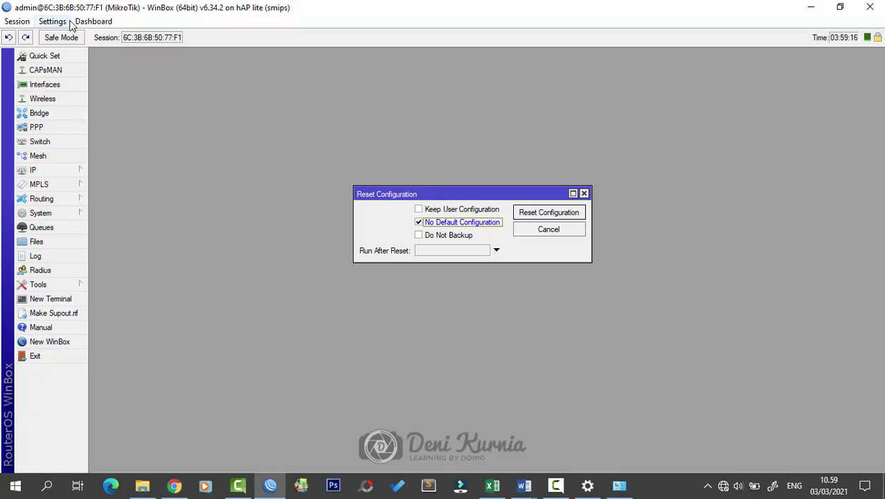
pyautogui.click(521, 217)
pyautogui.click(474, 258)
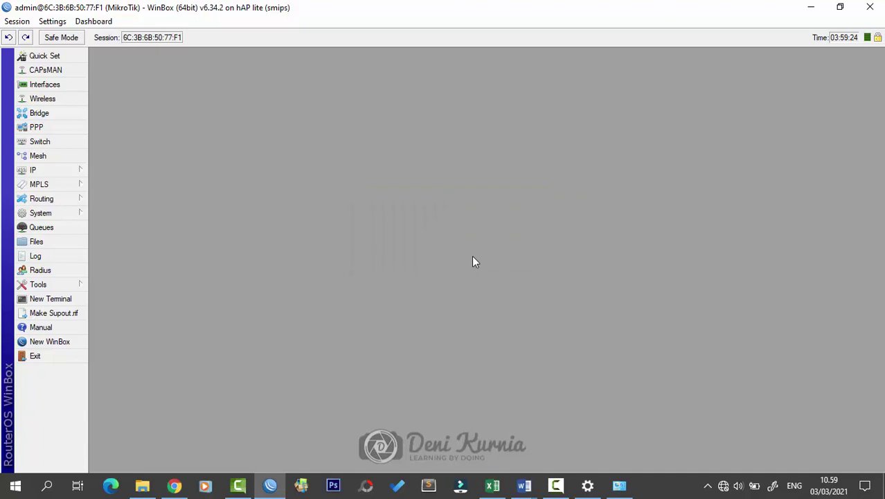
pyautogui.click(16, 21)
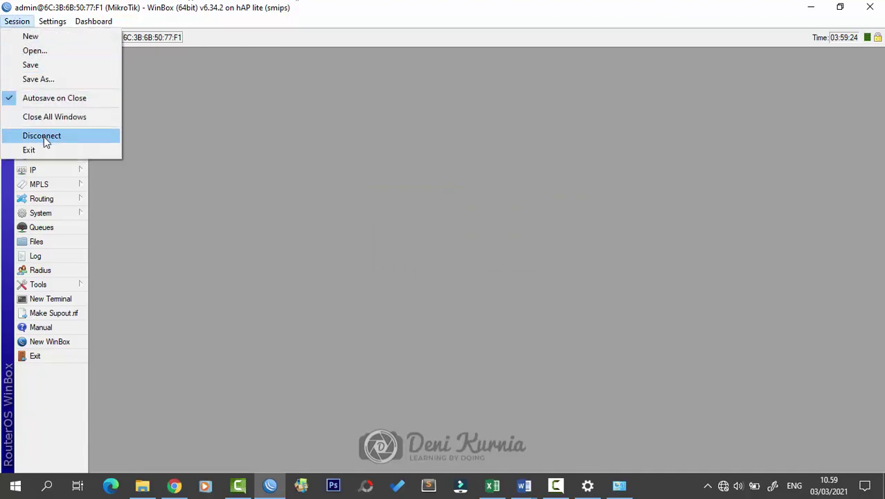
# Step: Disconnect, refresh Neighbors until 6C:3B:6B:50:77:F2 appears, and log back in as admin
pyautogui.click(43, 136)
pyautogui.click(785, 104)
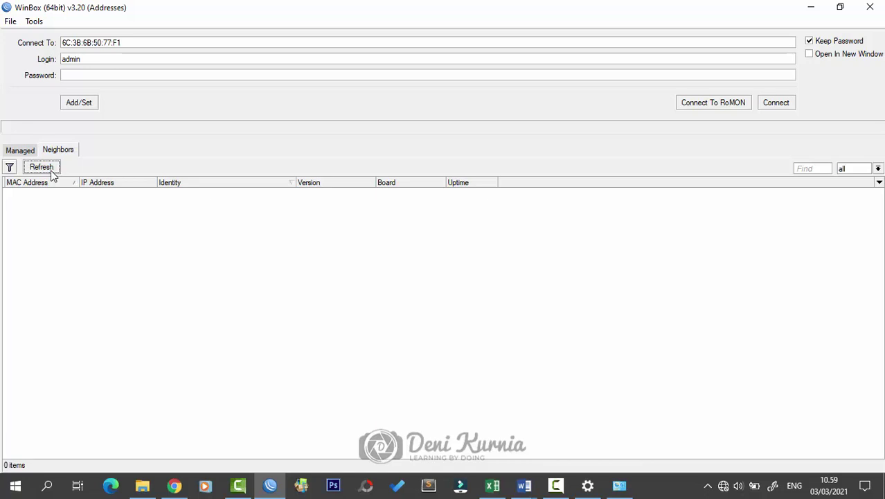
pyautogui.click(51, 171)
pyautogui.click(46, 170)
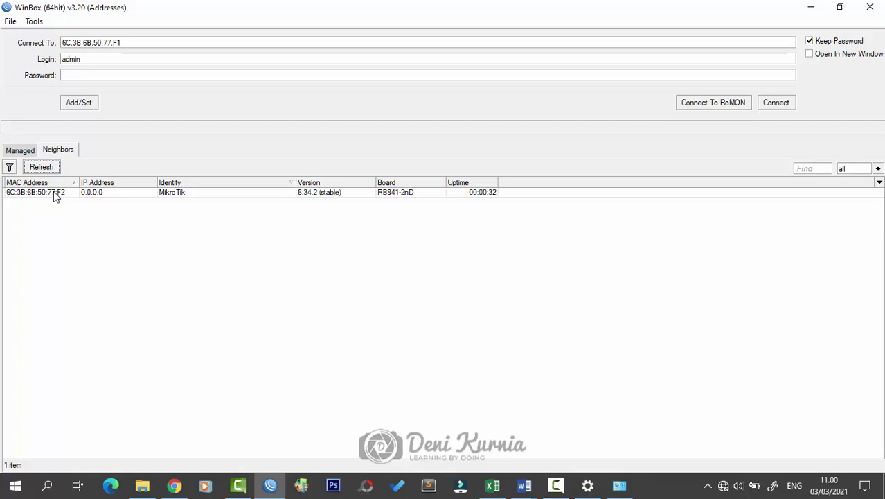
pyautogui.click(43, 193)
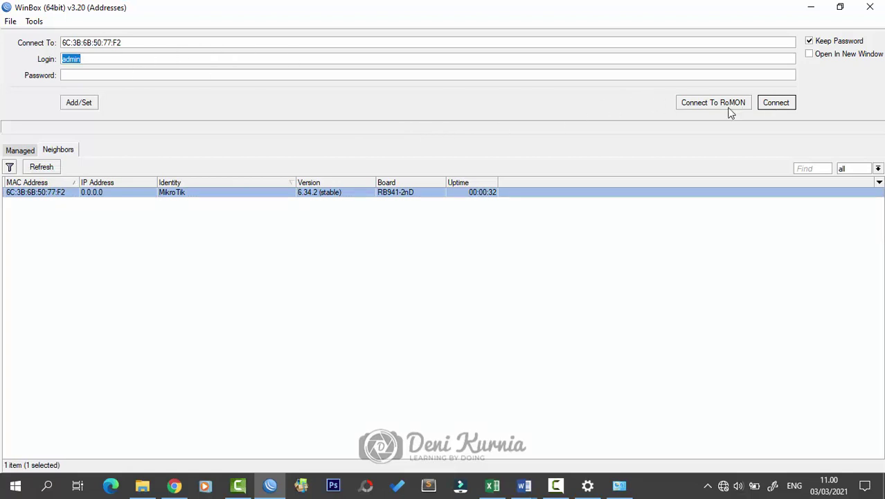
pyautogui.click(776, 103)
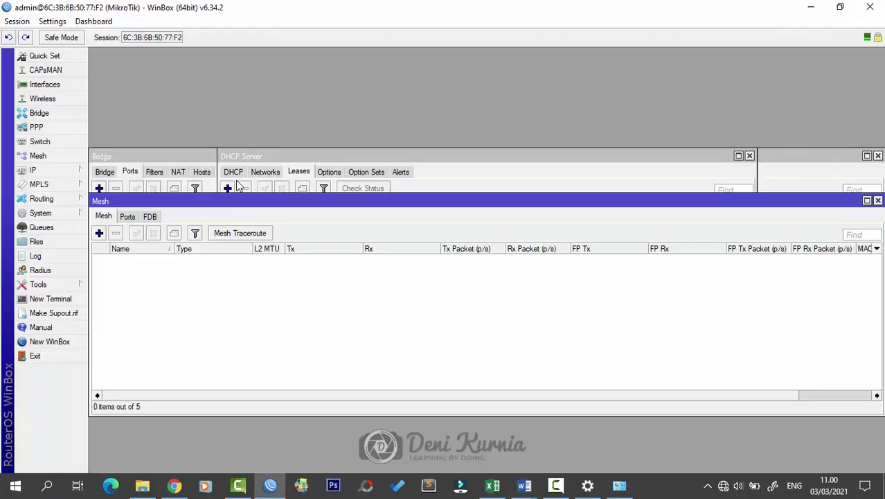
# Step: Close the reopened Mesh, DHCP Server, Address List, Interface List, Wireless, User, DNS and DHCP Client windows
pyautogui.click(878, 201)
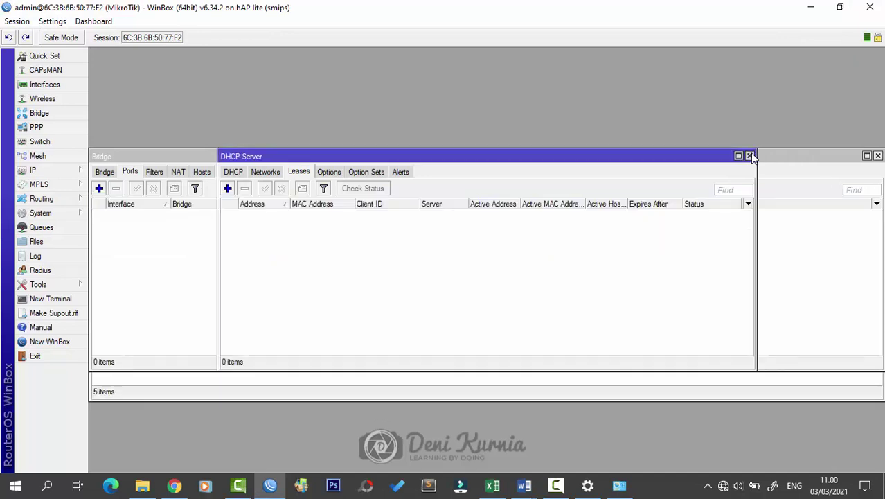
pyautogui.click(749, 155)
pyautogui.click(585, 164)
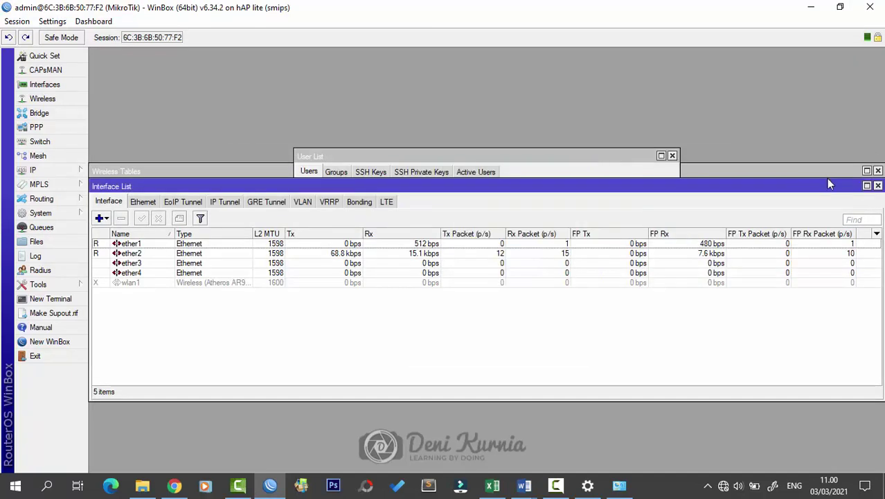
pyautogui.click(878, 186)
pyautogui.click(877, 171)
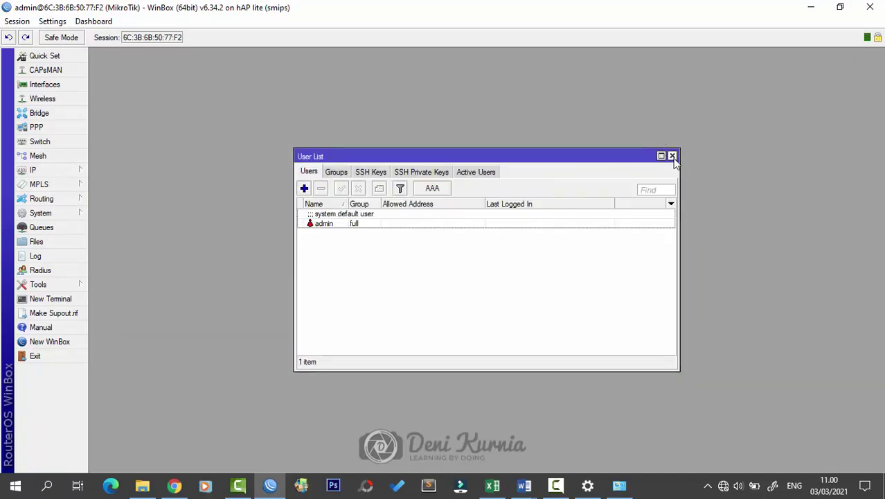
pyautogui.click(672, 155)
pyautogui.click(605, 175)
pyautogui.click(630, 155)
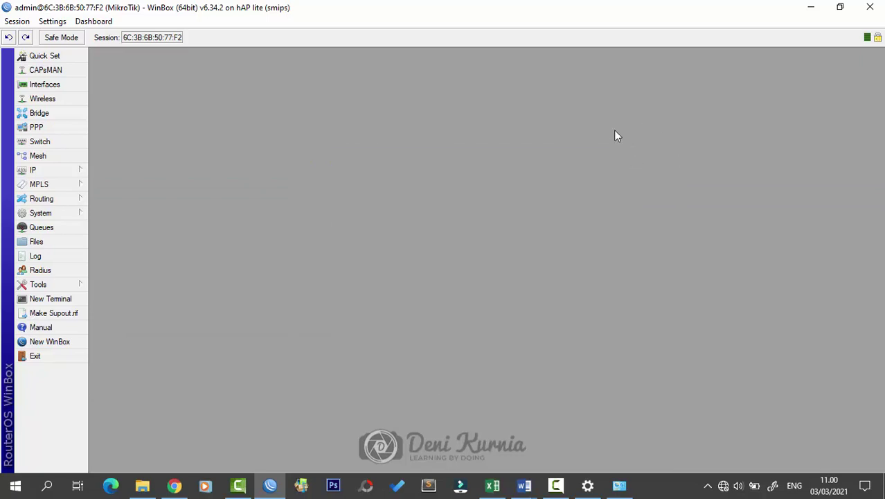
# Step: Open the Interface List and confirm IP > Addresses is empty with 0 items
pyautogui.click(61, 85)
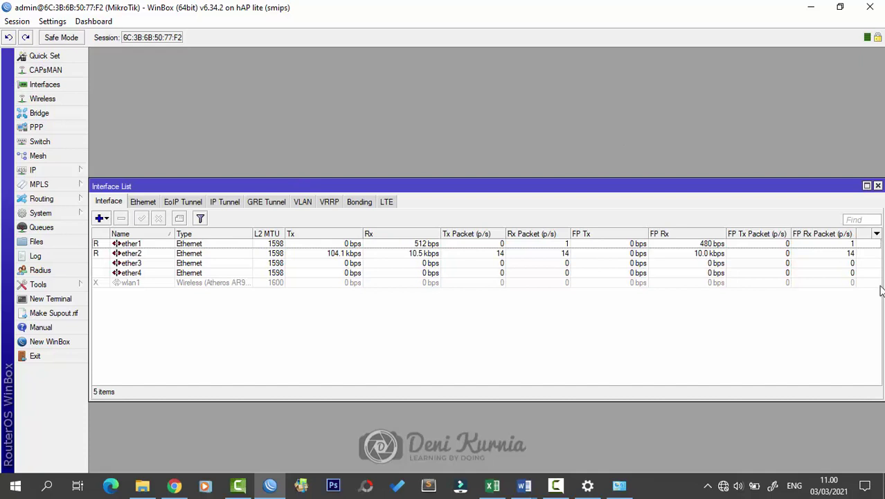
pyautogui.moveTo(880, 291); pyautogui.dragTo(803, 291)
pyautogui.moveTo(654, 186); pyautogui.dragTo(693, 150)
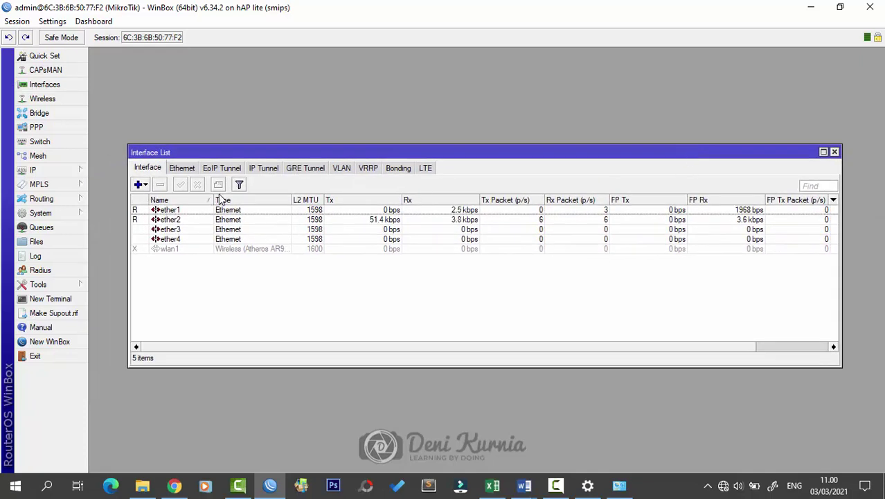
pyautogui.click(72, 169)
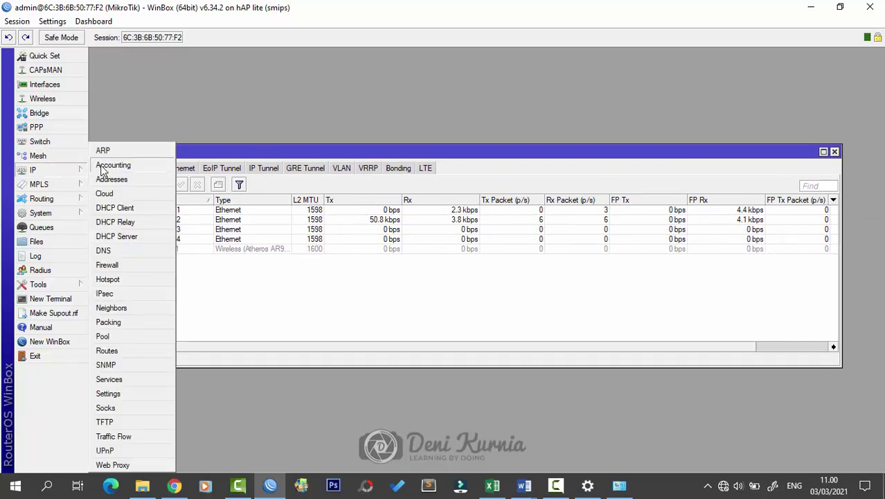
pyautogui.click(112, 180)
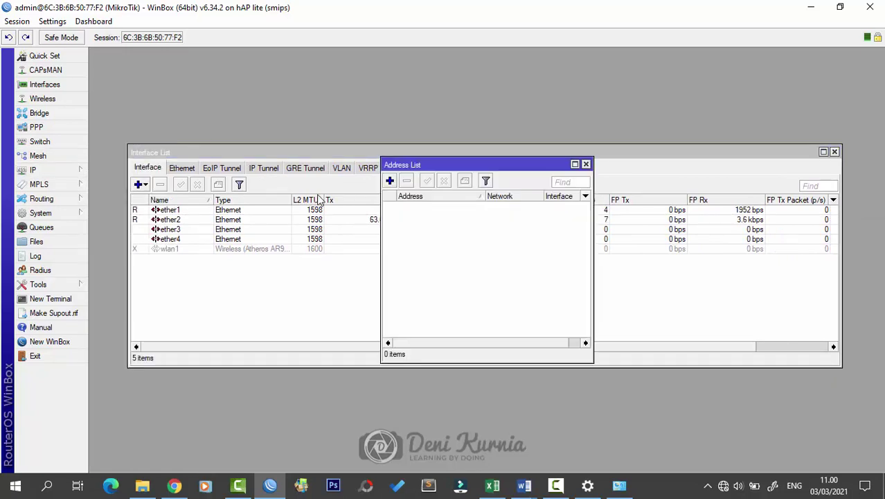
pyautogui.click(585, 164)
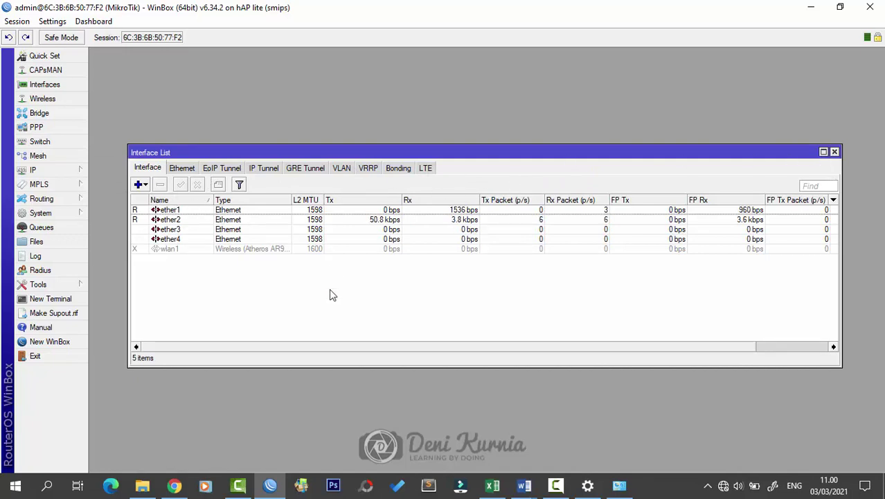
# Step: Review the Word network diagram twice, then minimize it and reposition WinBox's Interface List
pyautogui.click(524, 484)
pyautogui.click(609, 422)
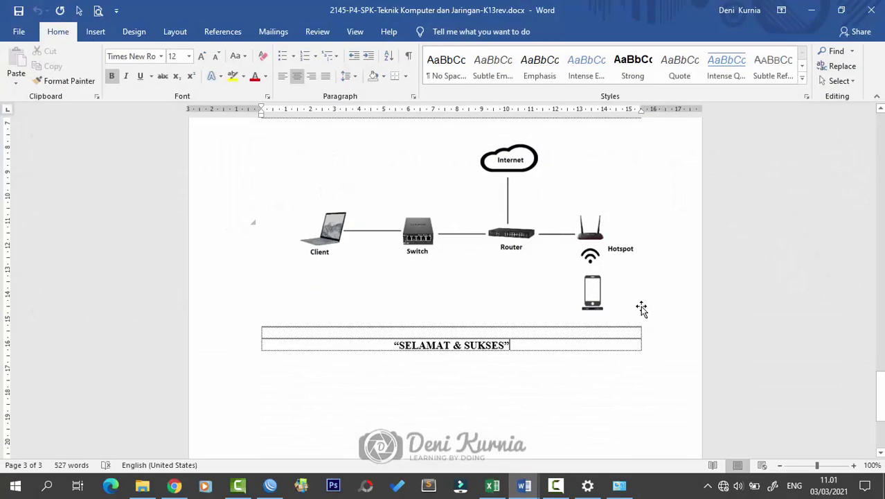
pyautogui.click(811, 9)
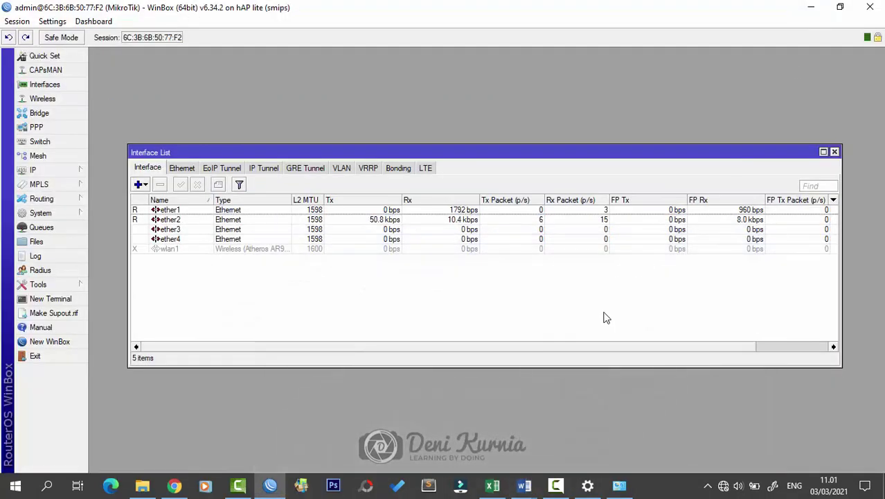
pyautogui.moveTo(611, 155); pyautogui.dragTo(619, 144)
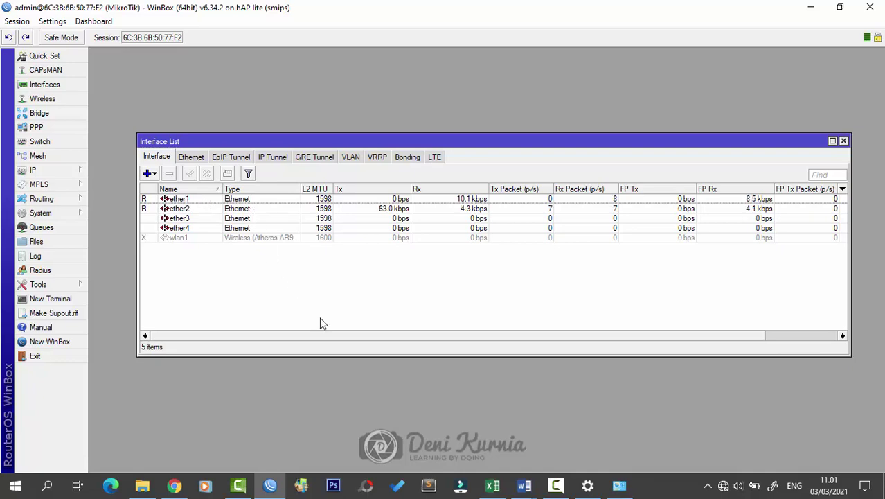
pyautogui.moveTo(524, 485)
pyautogui.click(593, 431)
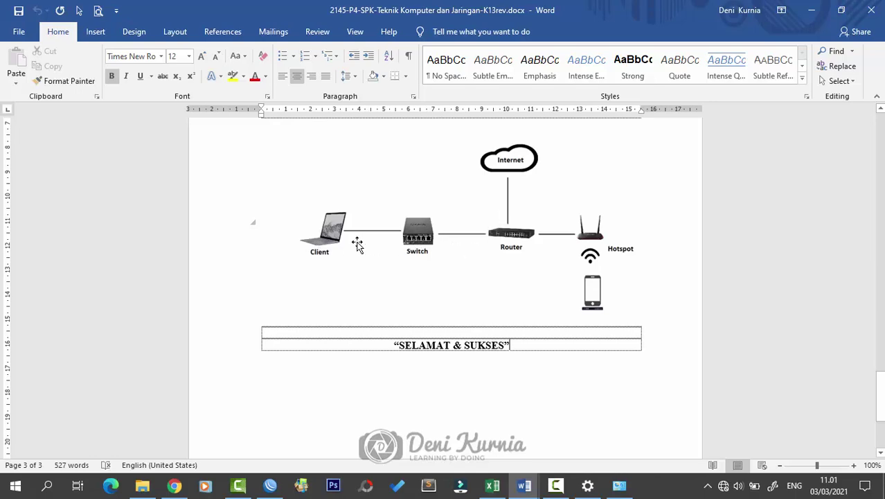
pyautogui.click(811, 11)
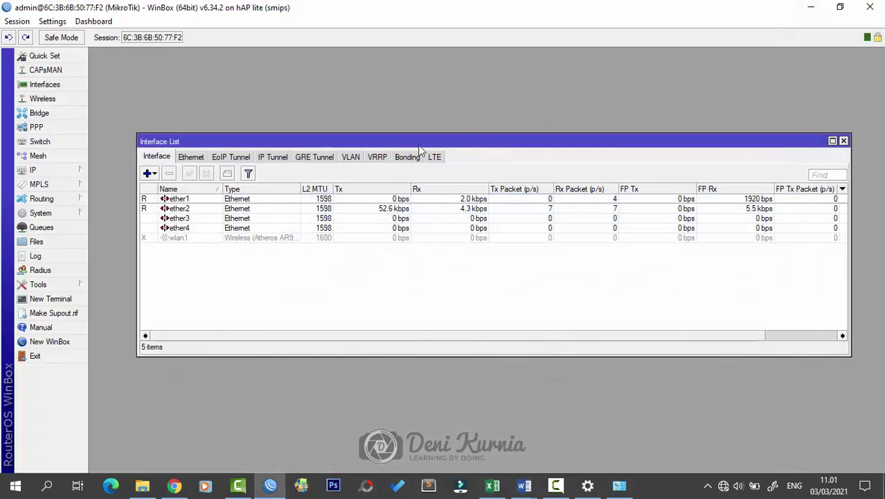
pyautogui.moveTo(419, 144); pyautogui.dragTo(428, 166)
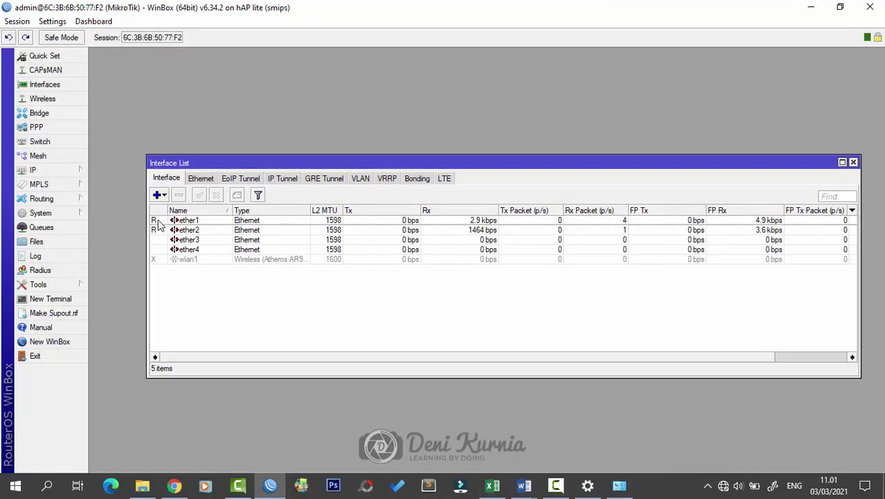
pyautogui.moveTo(158, 224)
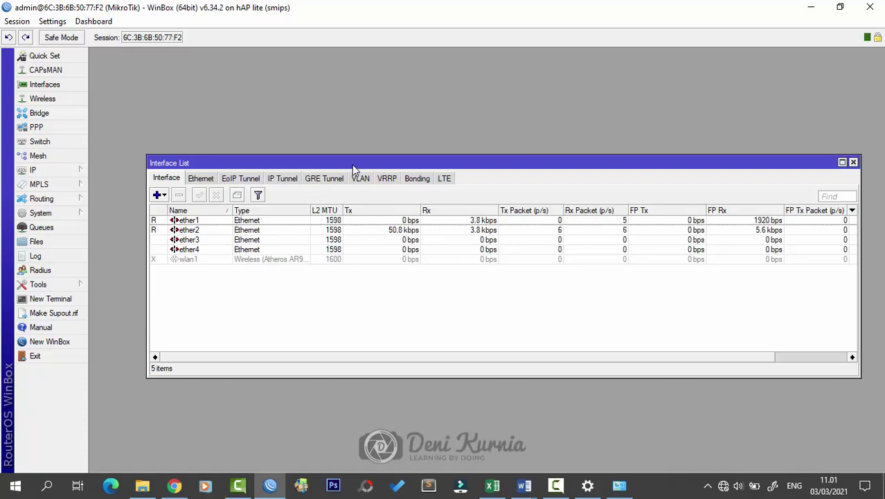
pyautogui.moveTo(352, 164); pyautogui.dragTo(356, 156)
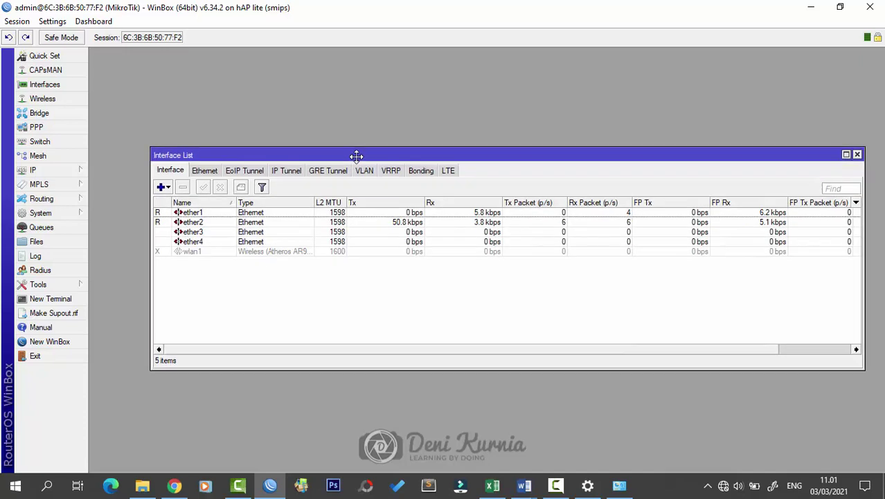
# Step: Rename interface ether1 to ether1-INTERNET
pyautogui.click(200, 214)
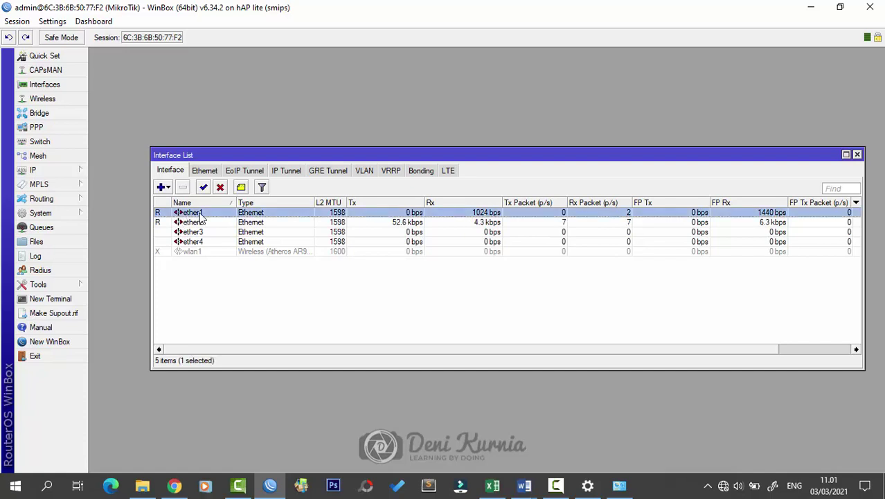
pyautogui.doubleClick(200, 215)
pyautogui.click(480, 147)
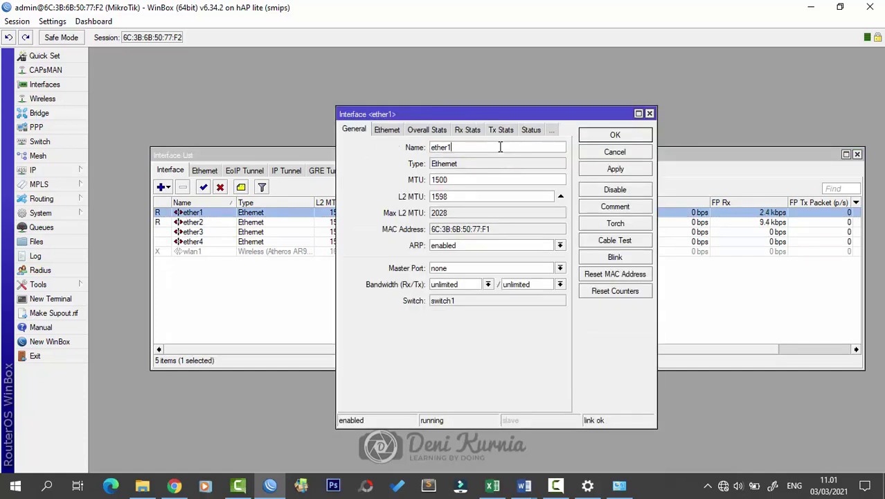
pyautogui.write('-')
pyautogui.press('capslock')
pyautogui.write('IN')
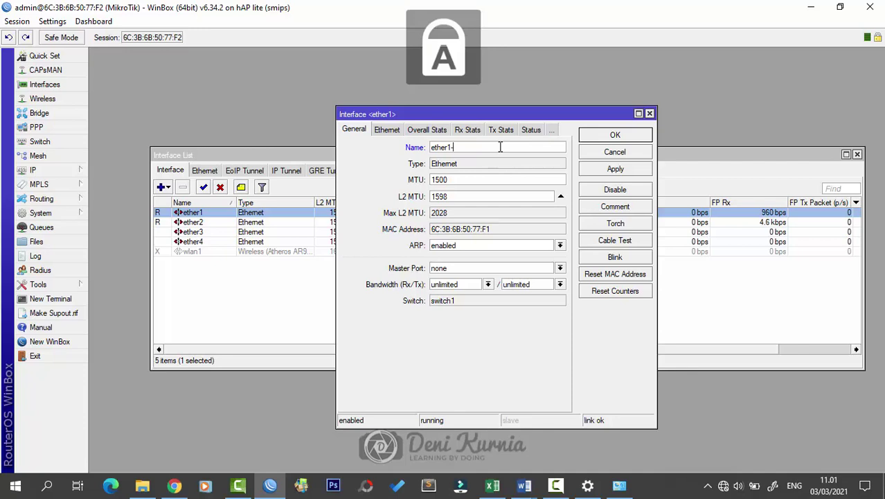
pyautogui.write('TER')
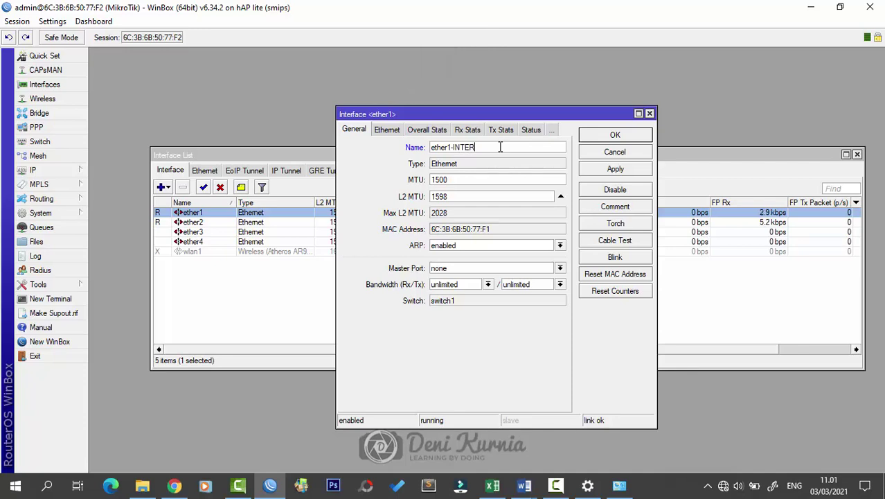
pyautogui.write('NET')
pyautogui.press('Return')
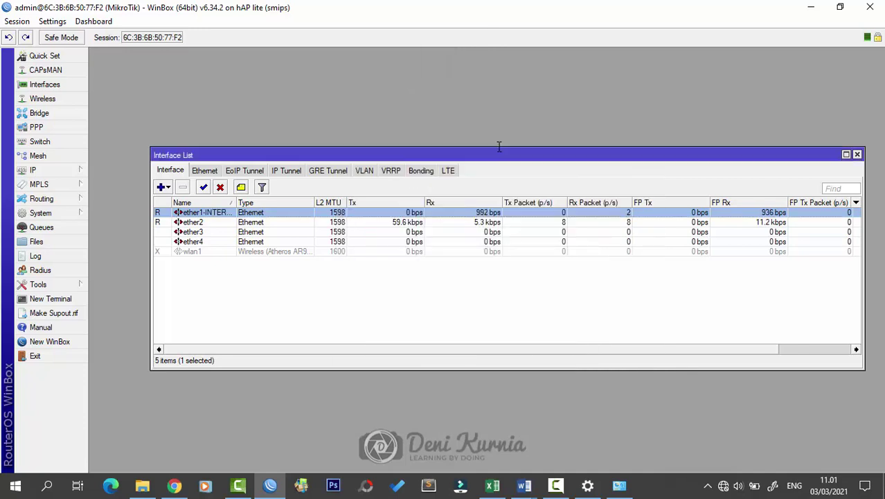
# Step: Rename ether2 to ether2-LAN and widen the Name column to show full names
pyautogui.doubleClick(202, 222)
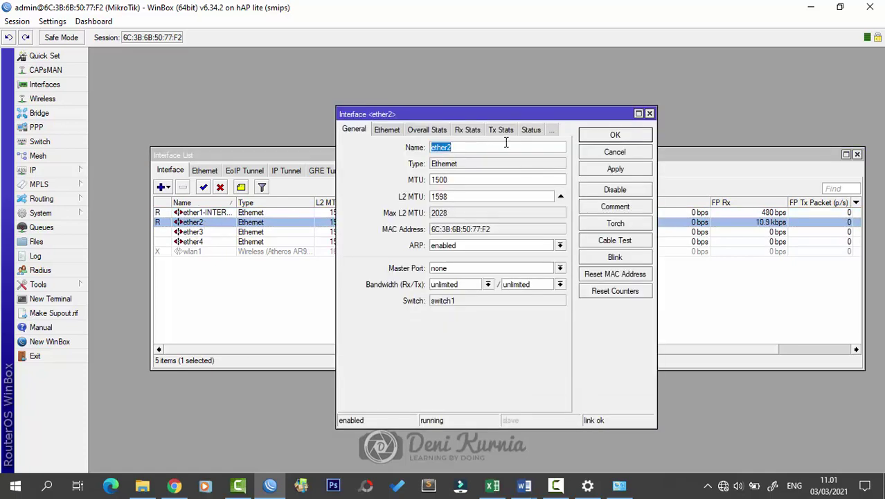
pyautogui.click(506, 146)
pyautogui.press('Return')
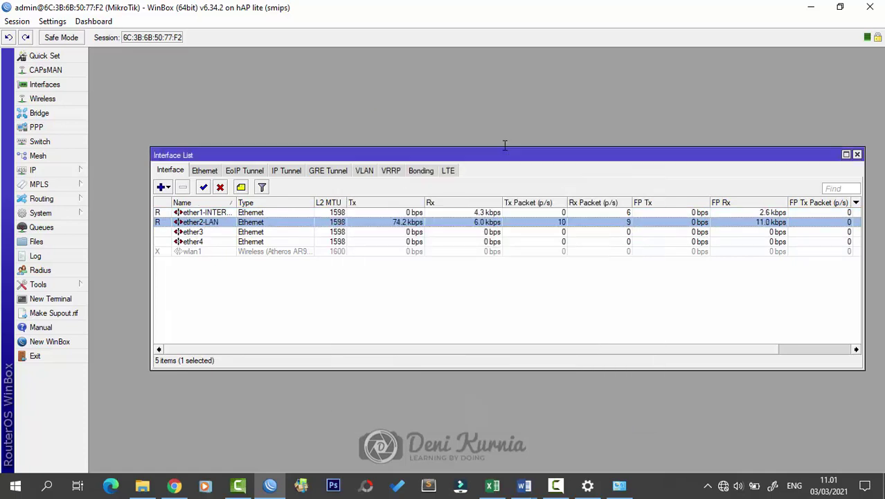
pyautogui.moveTo(235, 202); pyautogui.dragTo(247, 202)
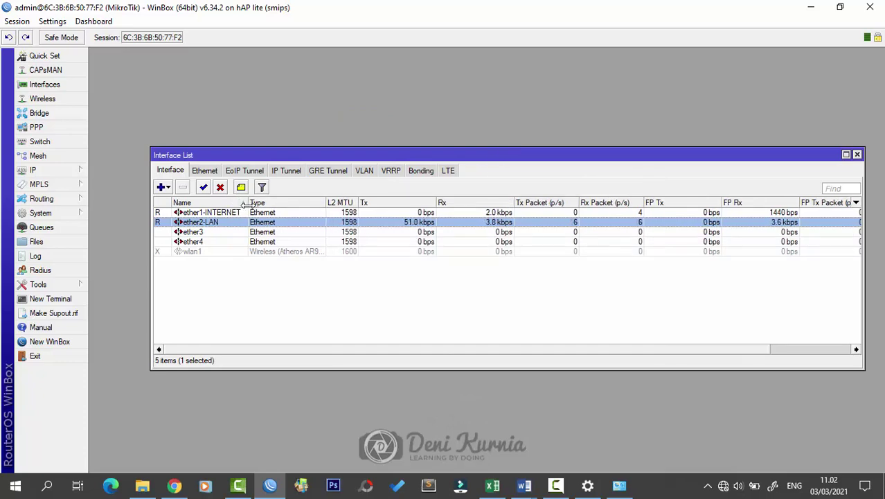
pyautogui.moveTo(438, 156); pyautogui.dragTo(431, 145)
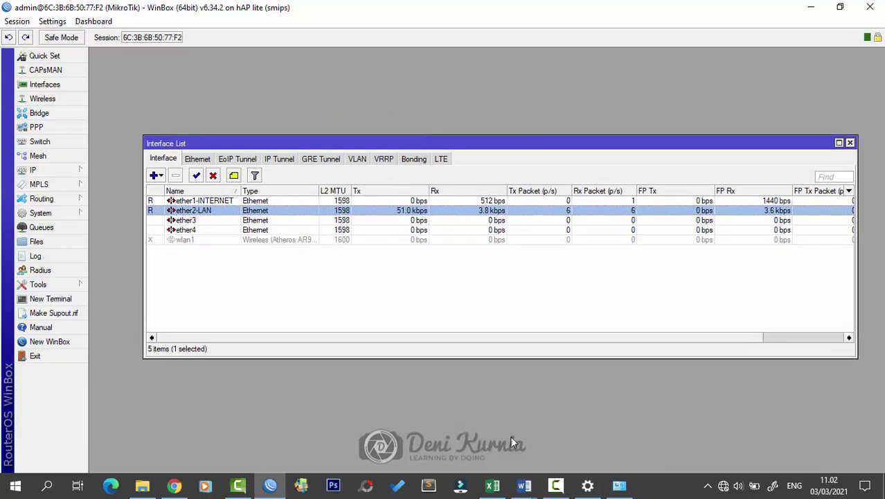
pyautogui.click(625, 439)
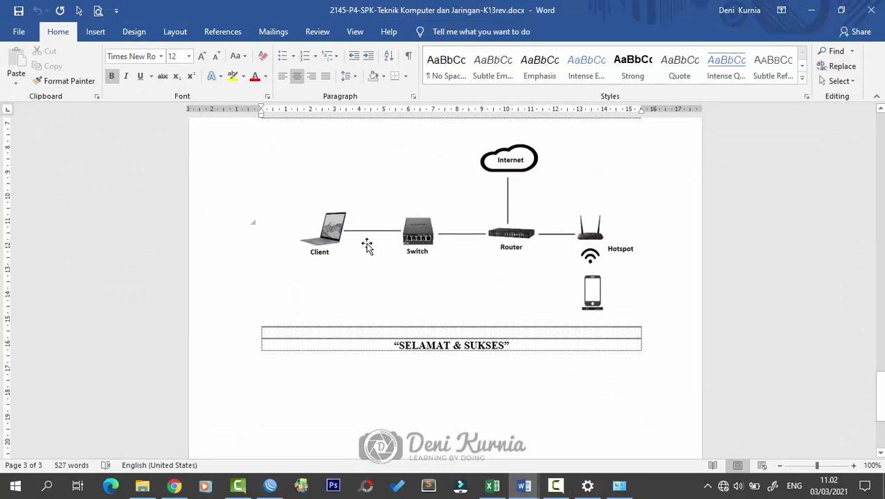
pyautogui.click(815, 10)
pyautogui.click(622, 267)
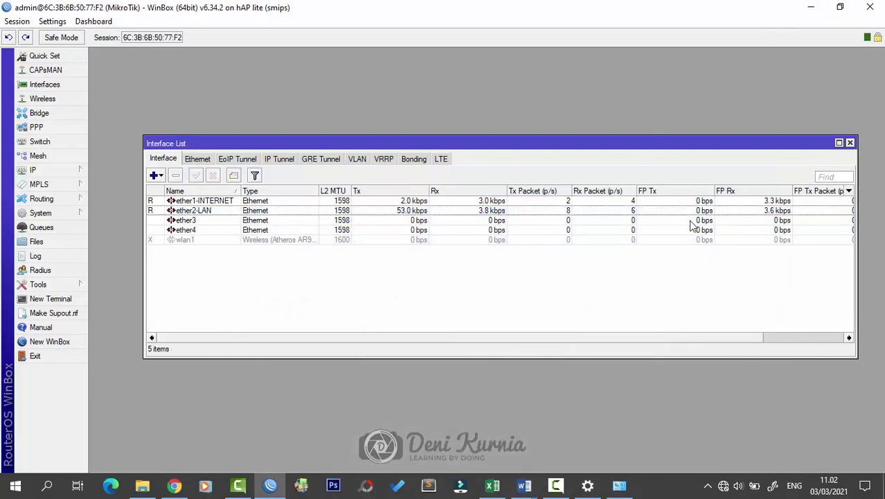
# Step: Close the Interface List and append a hyphen and the student's name to the MikroTik identity
pyautogui.click(851, 143)
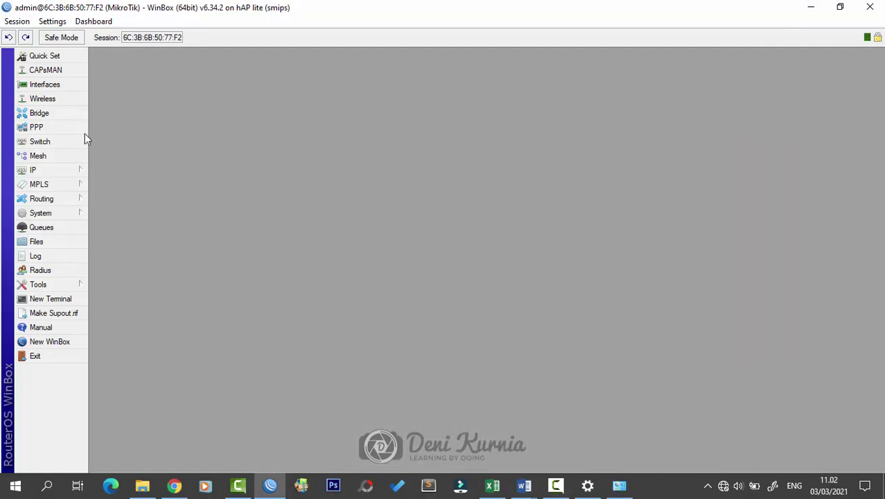
pyautogui.click(75, 218)
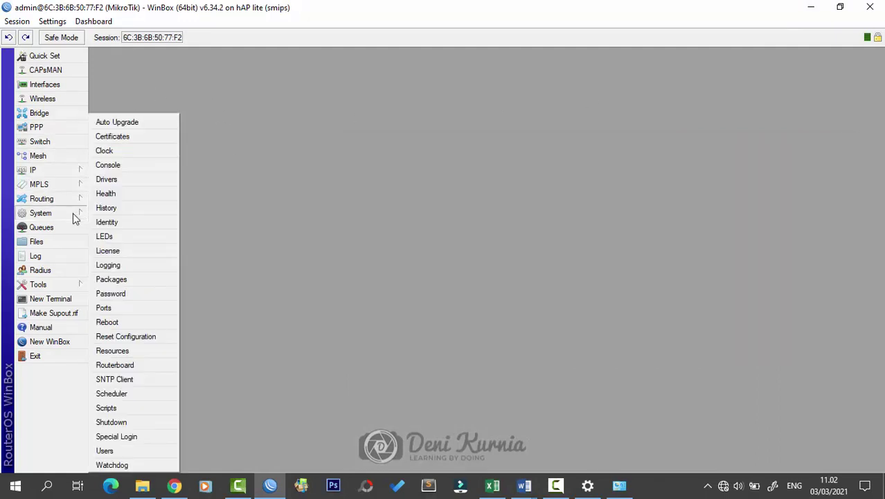
pyautogui.click(105, 222)
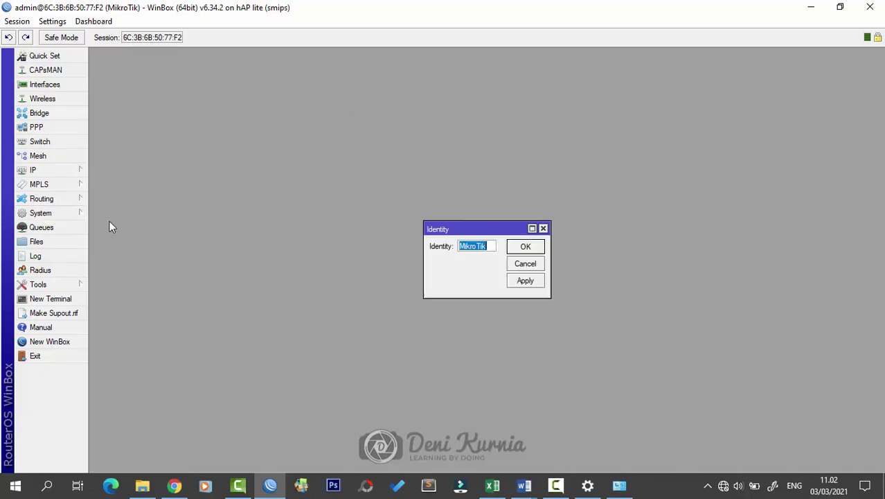
pyautogui.moveTo(425, 271); pyautogui.dragTo(393, 270)
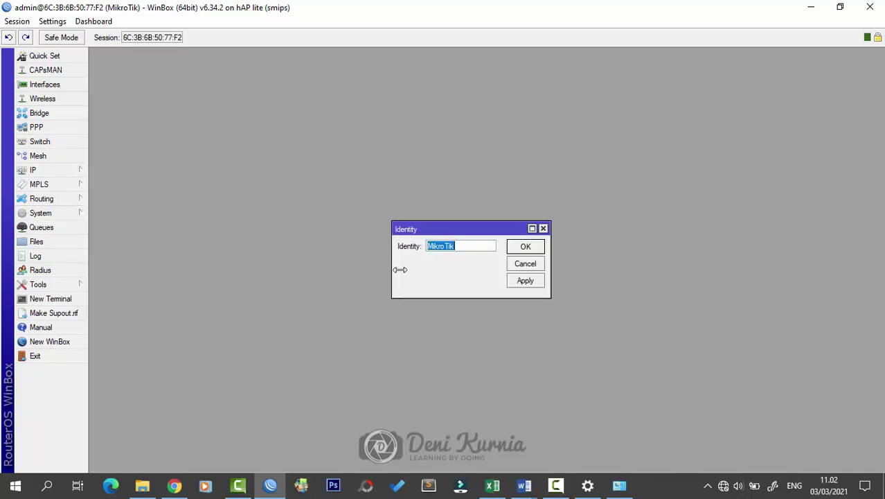
pyautogui.click(474, 247)
pyautogui.press('capslock')
pyautogui.press('capslock')
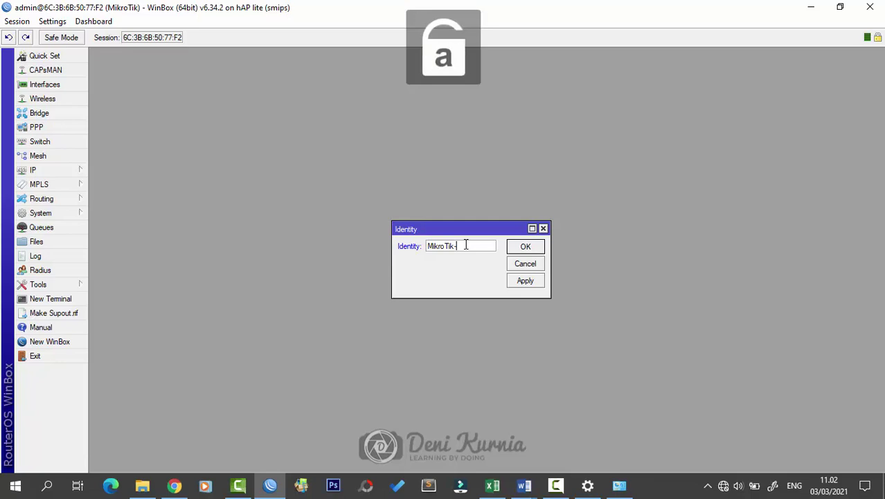
pyautogui.write('Kal')
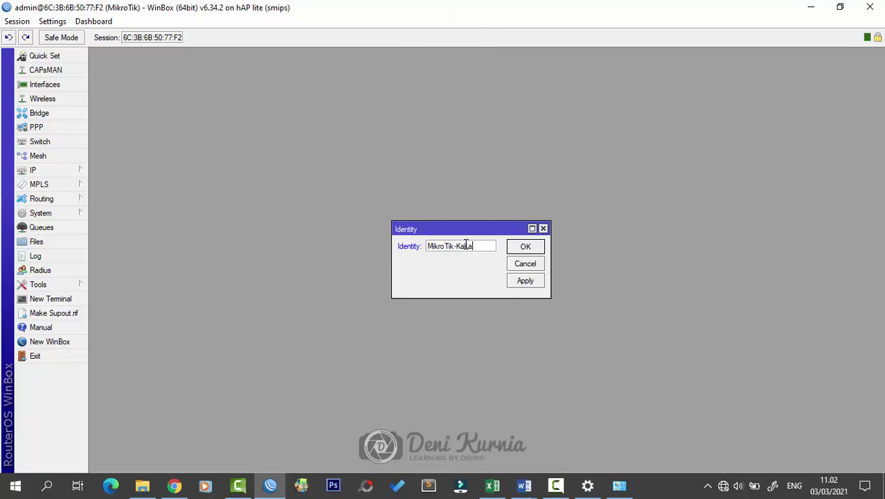
pyautogui.write('aka')
pyautogui.press('Return')
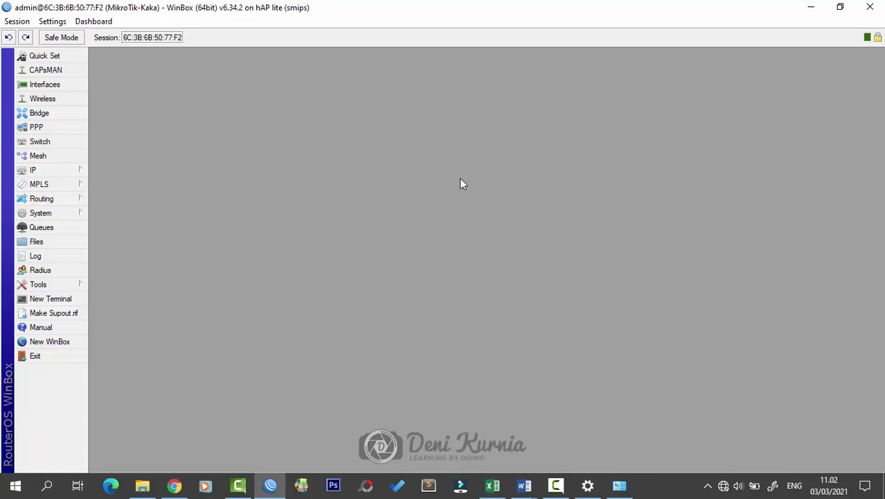
# Step: Open System > Users and widen the User List's Name column
pyautogui.click(70, 215)
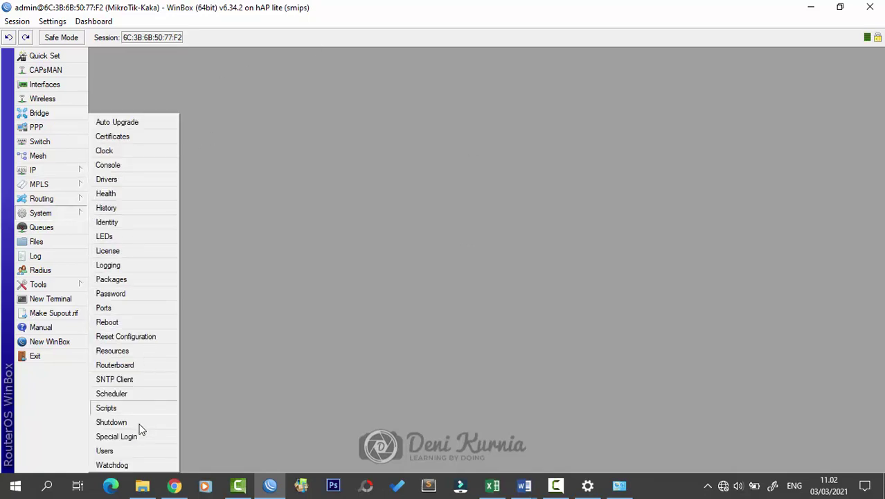
pyautogui.click(137, 450)
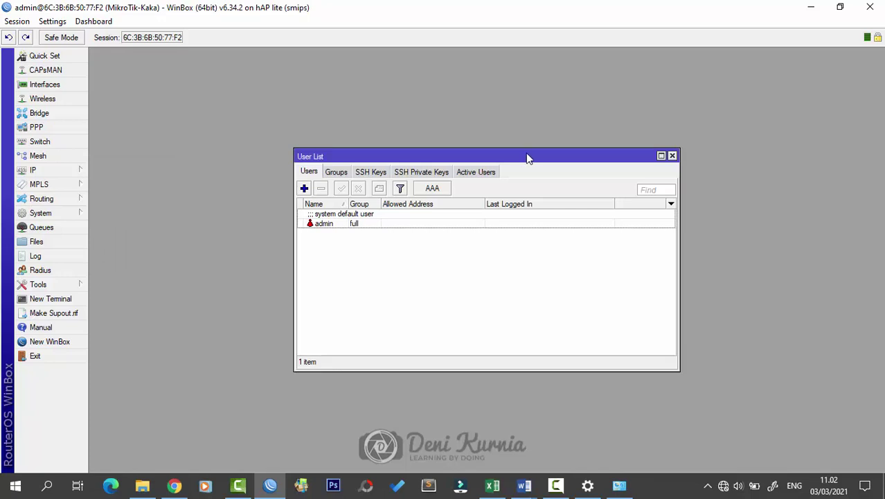
pyautogui.moveTo(525, 154)
pyautogui.mouseDown()
pyautogui.moveTo(535, 154)
pyautogui.moveTo(519, 158)
pyautogui.mouseUp()
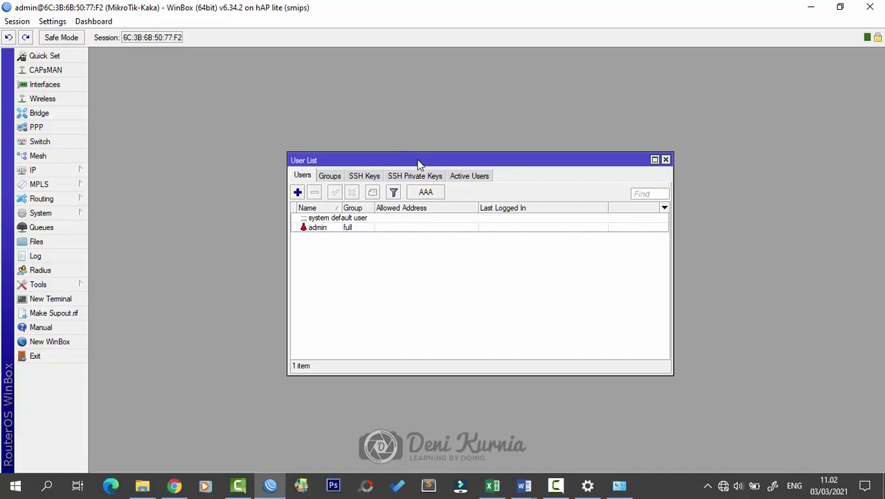
pyautogui.moveTo(418, 165)
pyautogui.mouseDown()
pyautogui.moveTo(405, 164)
pyautogui.moveTo(415, 163)
pyautogui.mouseUp()
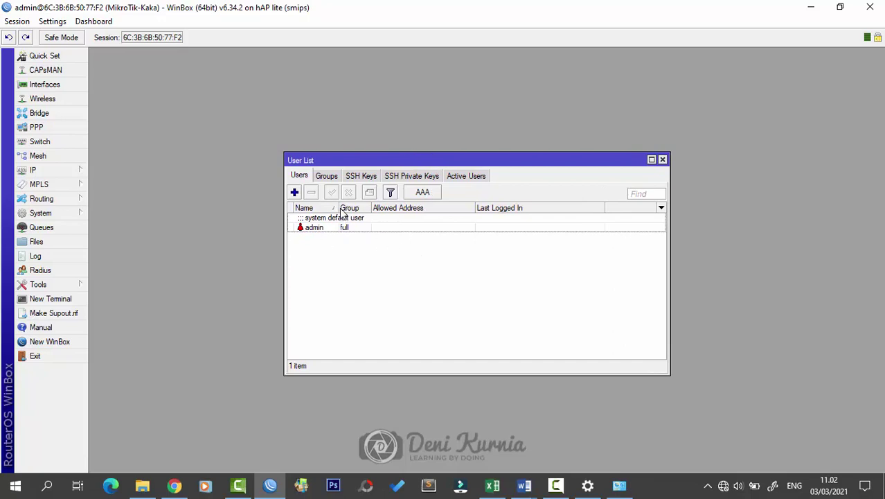
pyautogui.moveTo(339, 207); pyautogui.dragTo(344, 208)
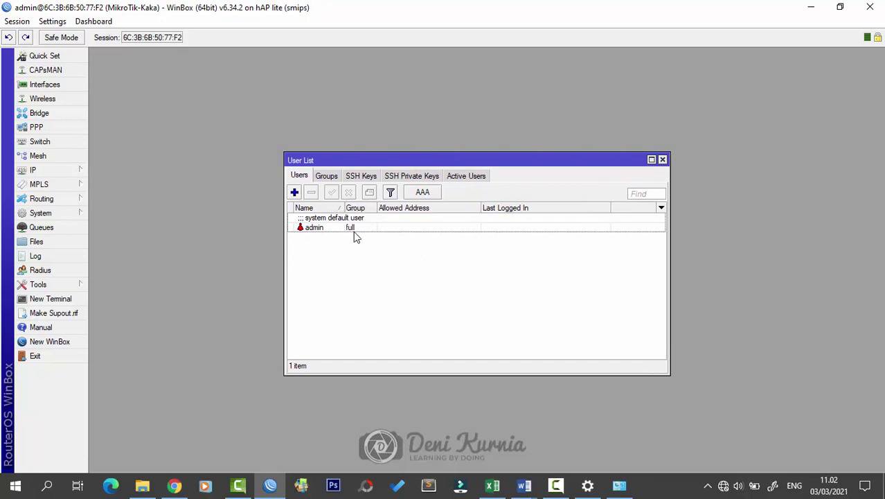
# Step: Add a new router user in group 'full' with its own password, applied and saved
pyautogui.click(295, 193)
pyautogui.write('kaka')
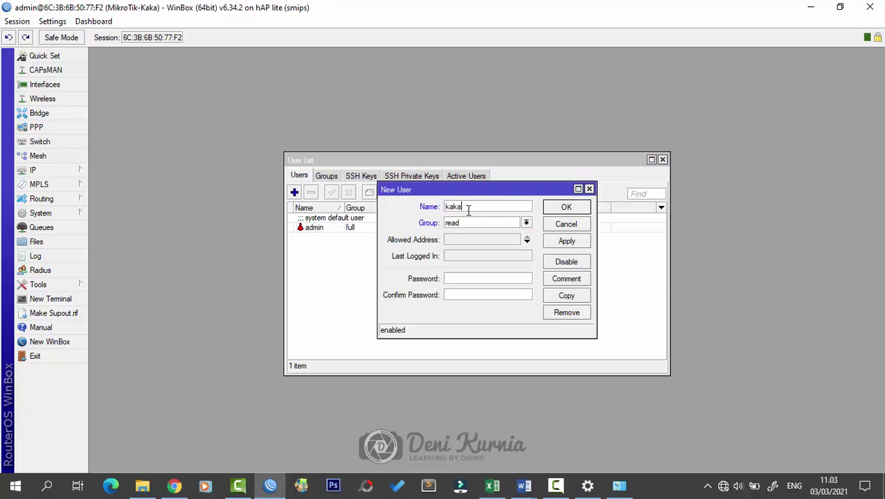
pyautogui.press('Tab')
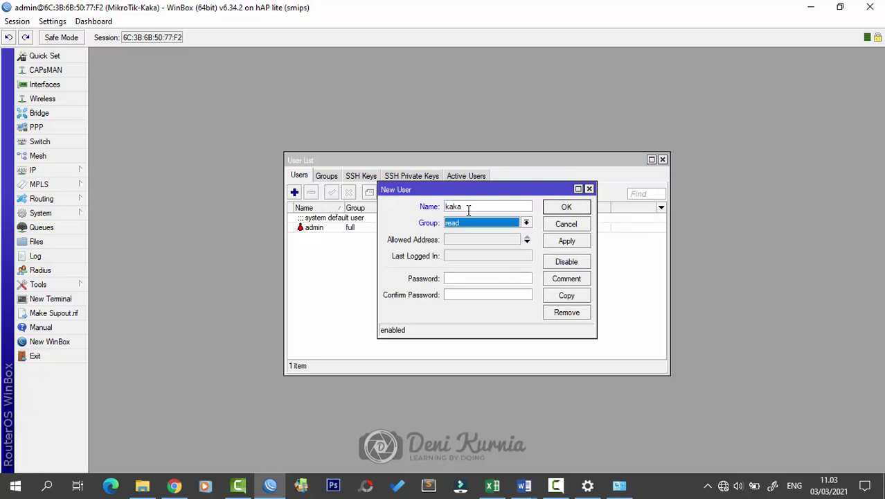
pyautogui.press('Up')
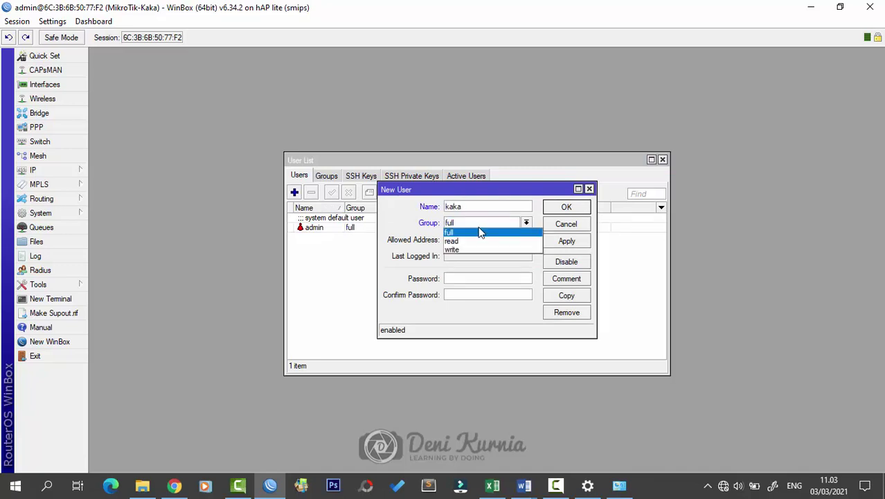
pyautogui.press('Return')
pyautogui.click(461, 281)
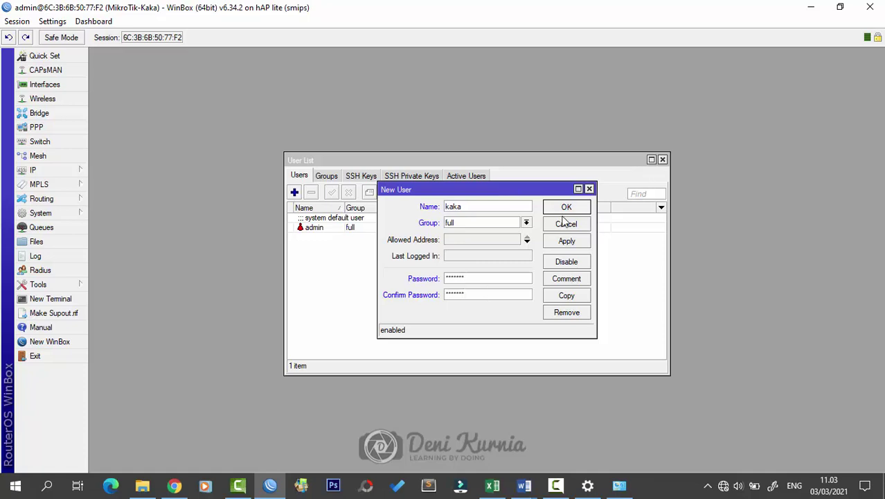
pyautogui.click(567, 240)
pyautogui.click(566, 208)
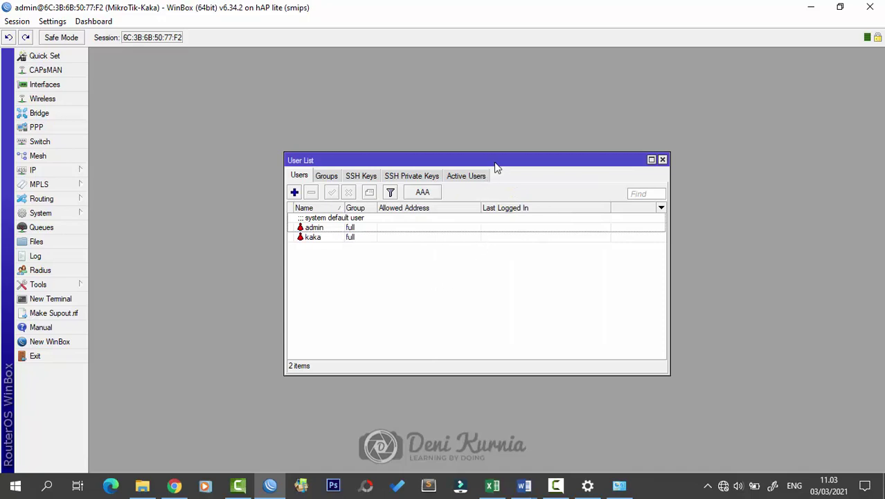
pyautogui.moveTo(494, 160); pyautogui.dragTo(503, 152)
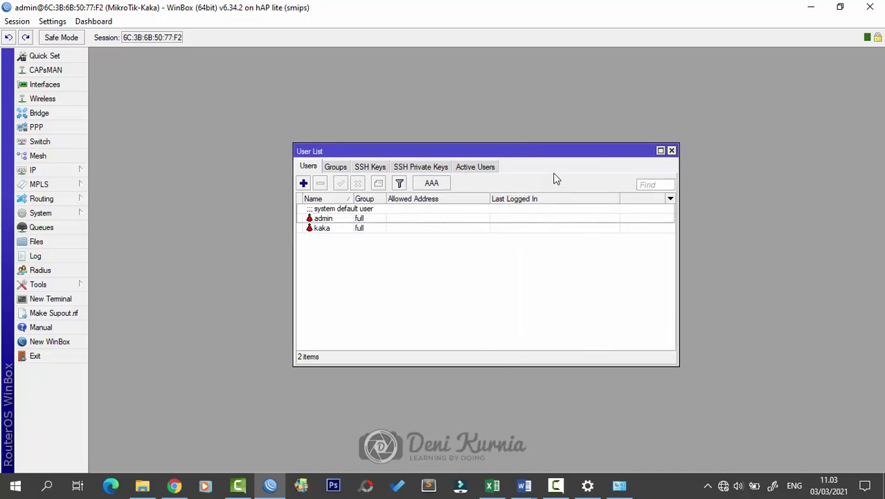
# Step: Disable the default admin user, then disconnect the WinBox session from the router
pyautogui.moveTo(554, 153); pyautogui.dragTo(558, 179)
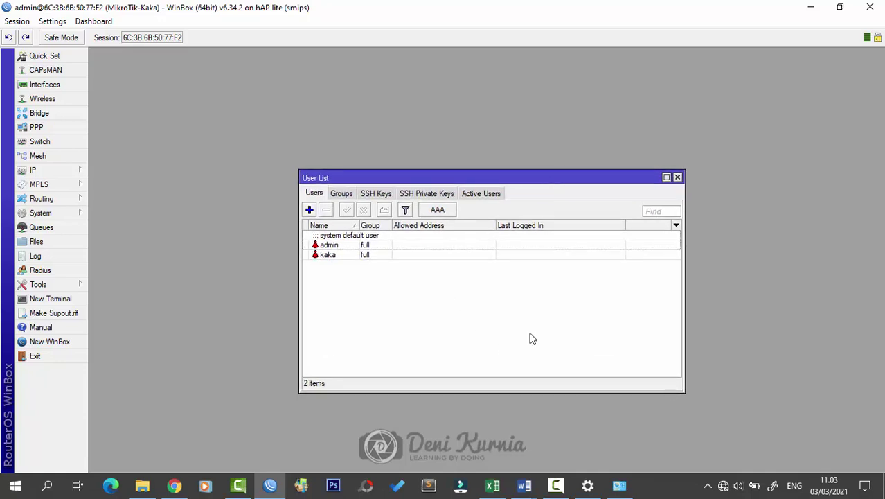
pyautogui.click(364, 245)
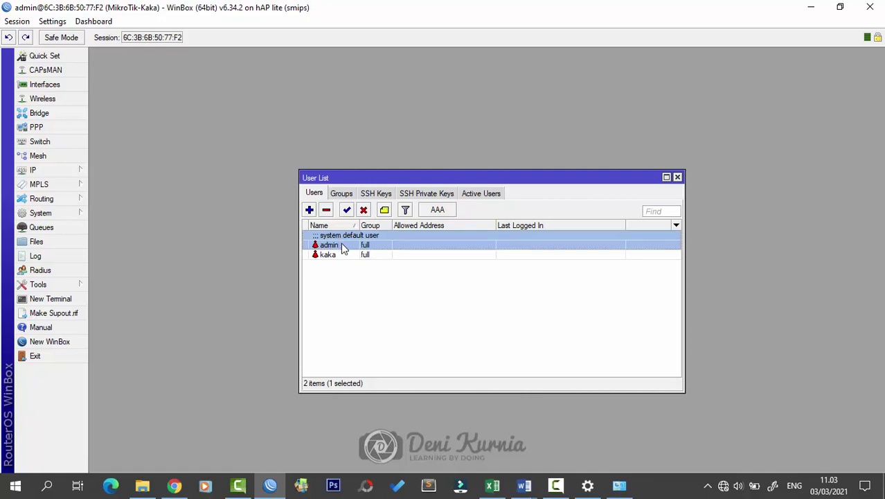
pyautogui.moveTo(505, 182)
pyautogui.mouseDown()
pyautogui.moveTo(517, 181)
pyautogui.moveTo(508, 184)
pyautogui.mouseUp()
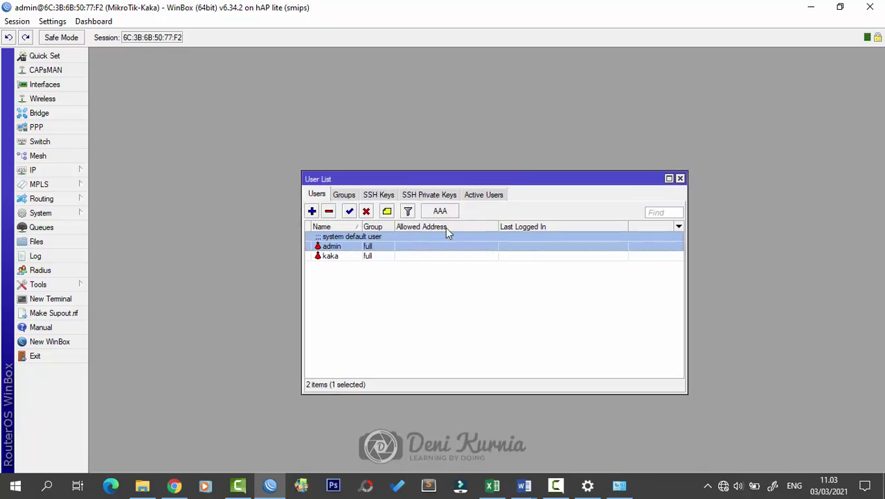
pyautogui.click(367, 213)
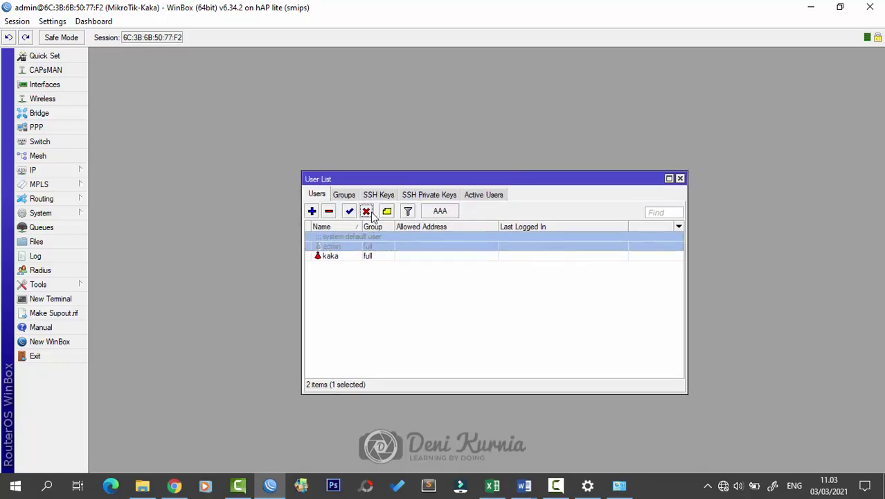
pyautogui.moveTo(568, 184); pyautogui.dragTo(571, 172)
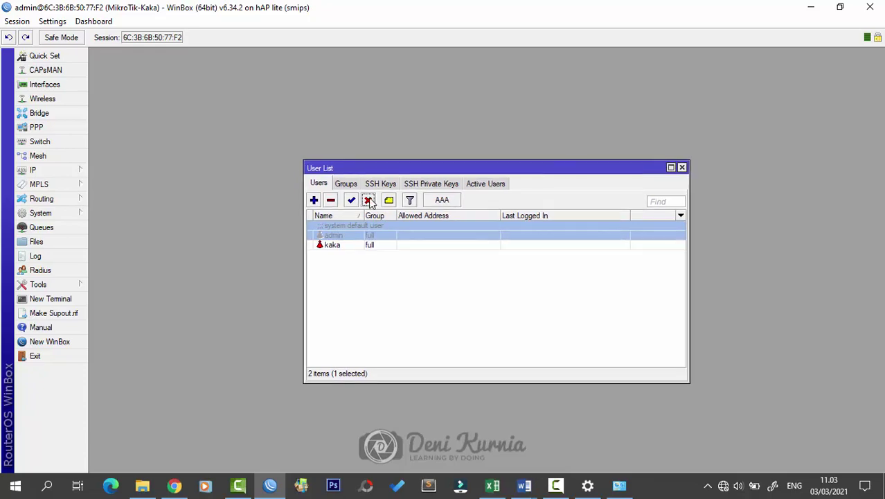
pyautogui.click(25, 22)
pyautogui.click(53, 135)
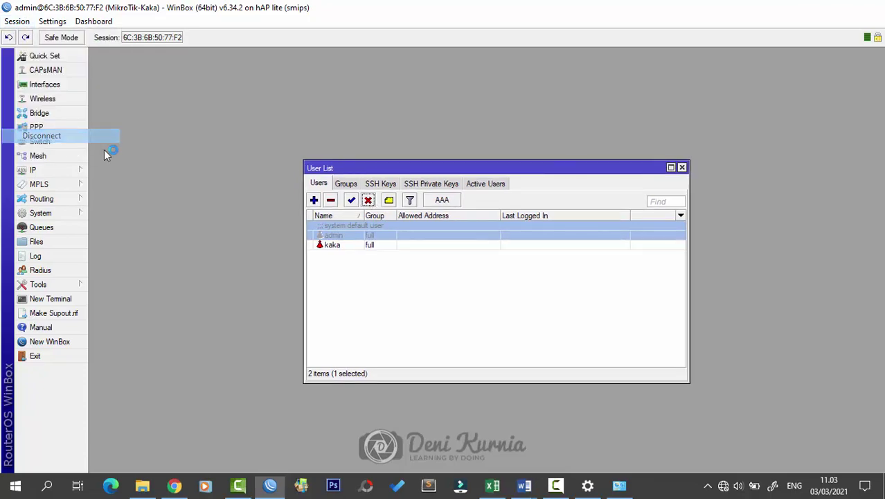
# Step: Reconnect to the router from Neighbors as the new full-group user, then close the User List
pyautogui.click(42, 167)
pyautogui.press('Tab')
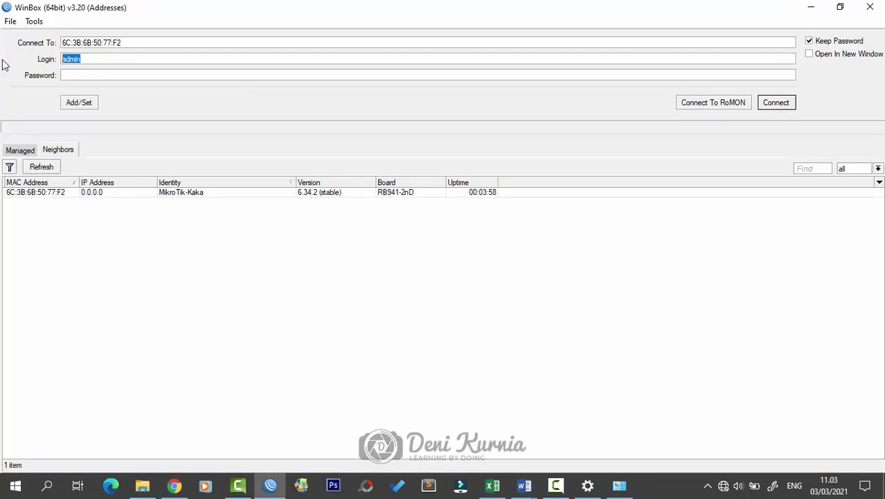
pyautogui.click(30, 192)
pyautogui.click(781, 106)
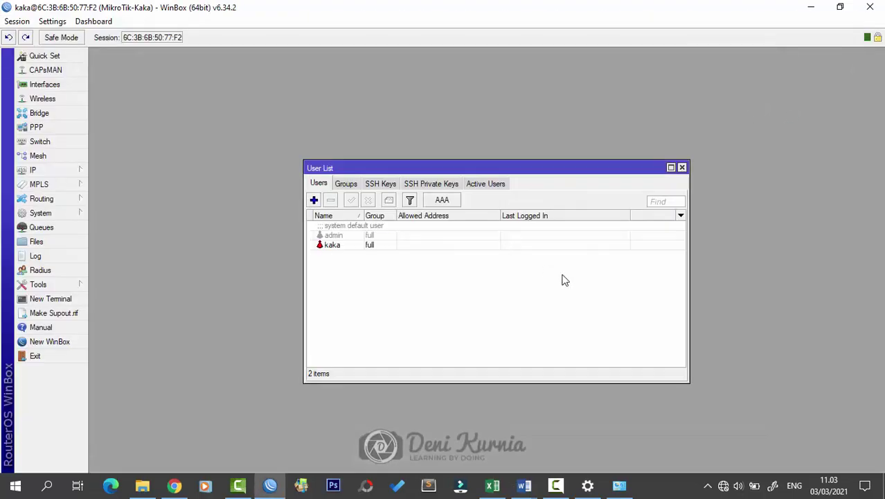
pyautogui.click(682, 168)
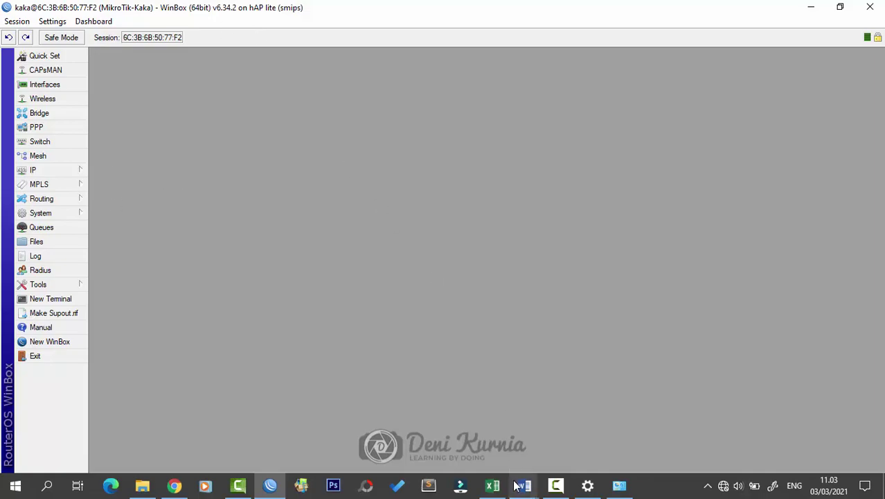
pyautogui.moveTo(525, 485)
pyautogui.click(592, 429)
pyautogui.scroll(20, 594, 260)
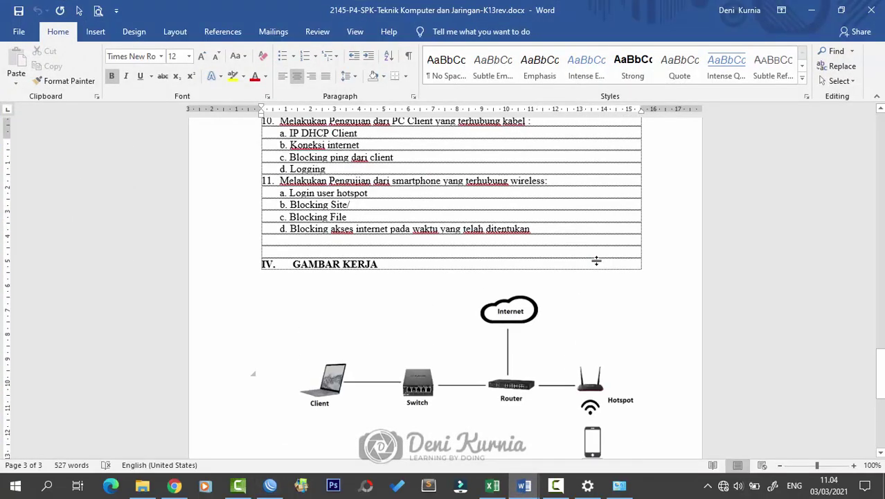
pyautogui.scroll(3, 597, 260)
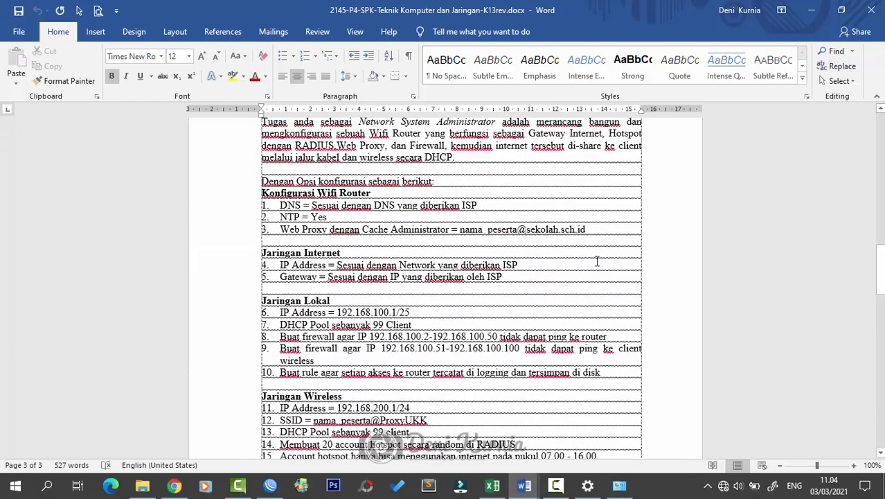
pyautogui.click(540, 276)
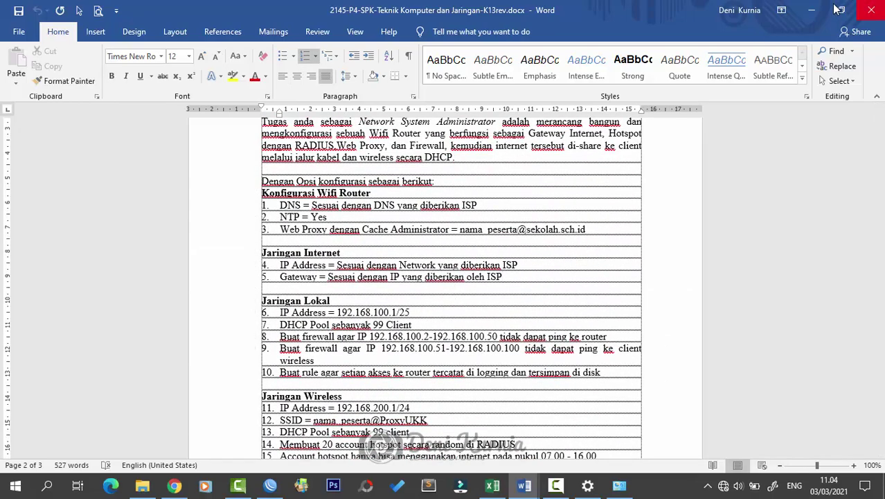
pyautogui.click(811, 10)
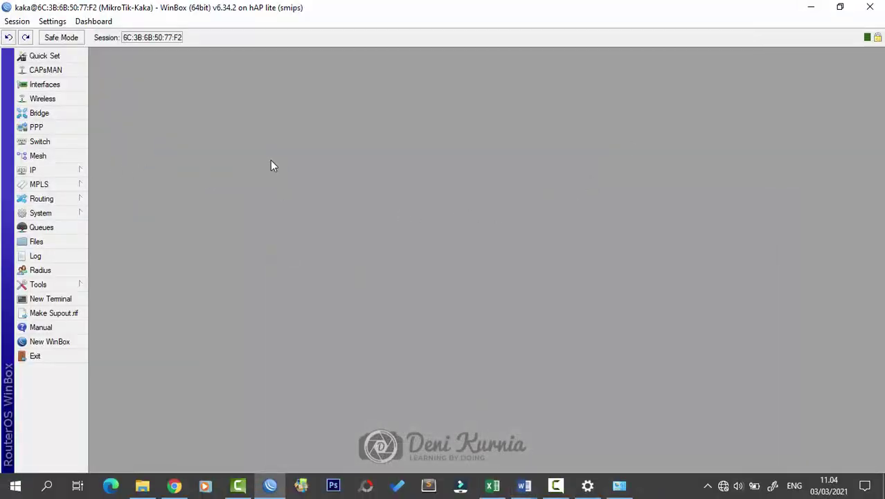
pyautogui.moveTo(524, 484)
pyautogui.click(595, 437)
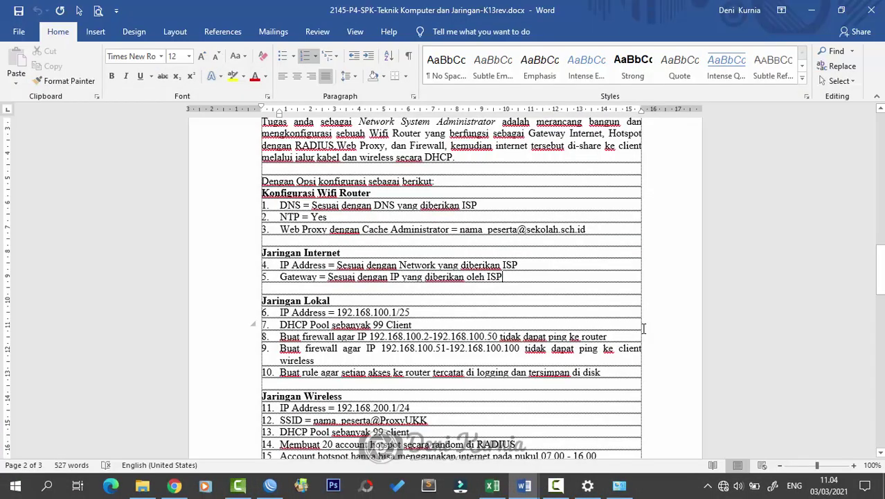
pyautogui.scroll(-15, 643, 329)
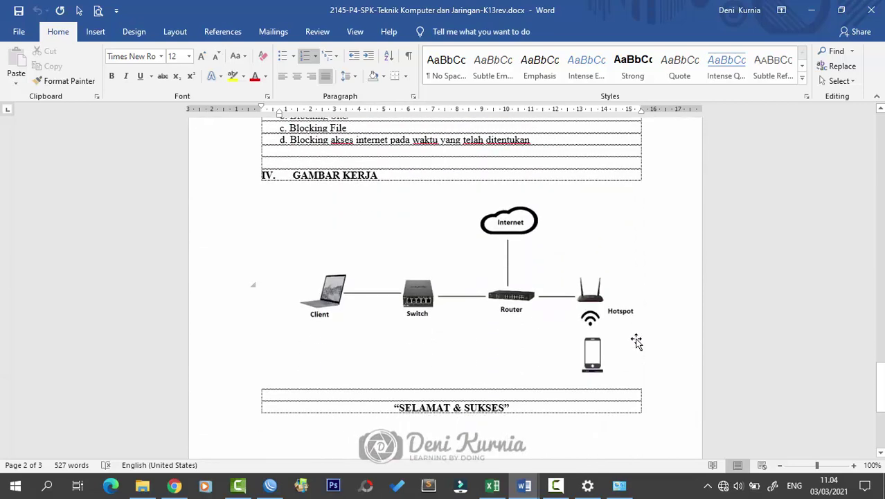
pyautogui.click(815, 18)
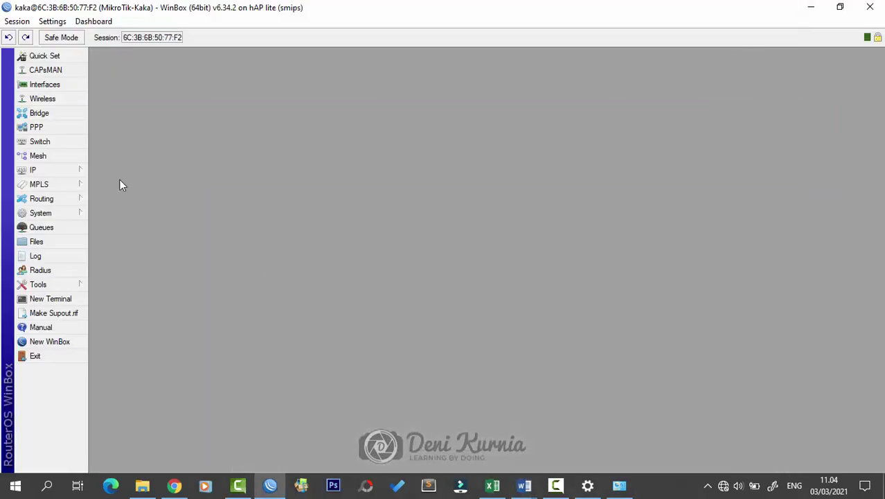
# Step: Add a DHCP client on interface ether1-INTERNET under IP > DHCP Client
pyautogui.click(68, 171)
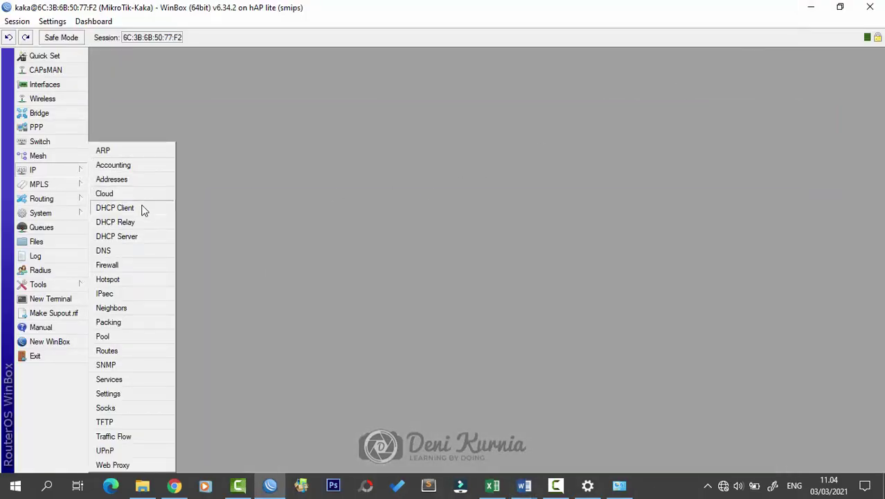
pyautogui.click(143, 210)
pyautogui.moveTo(468, 153); pyautogui.dragTo(531, 158)
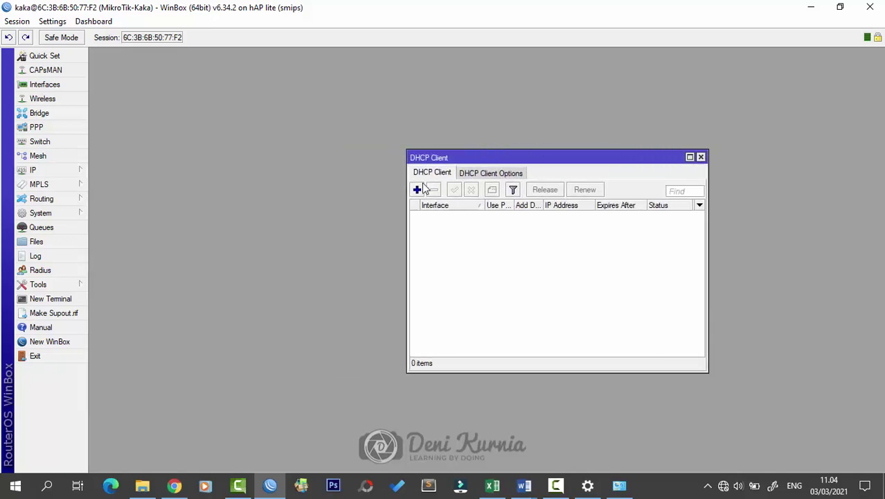
pyautogui.click(417, 189)
pyautogui.click(528, 192)
pyautogui.click(525, 198)
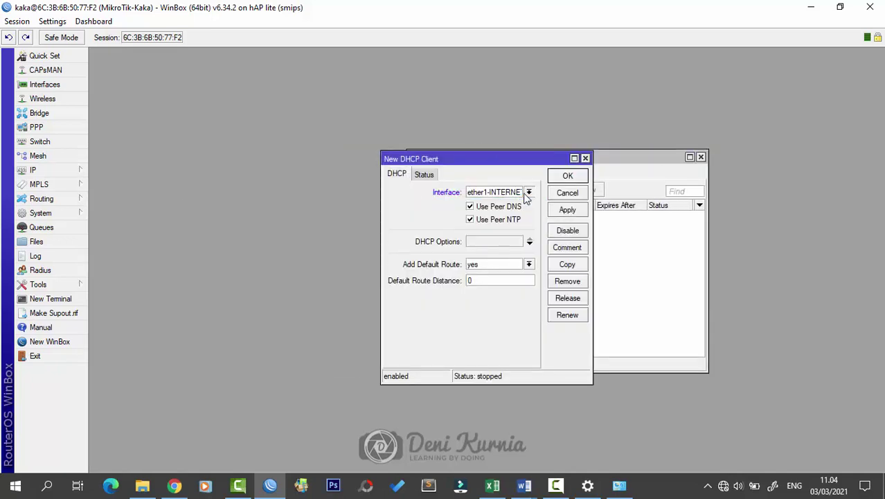
pyautogui.moveTo(381, 227); pyautogui.dragTo(342, 227)
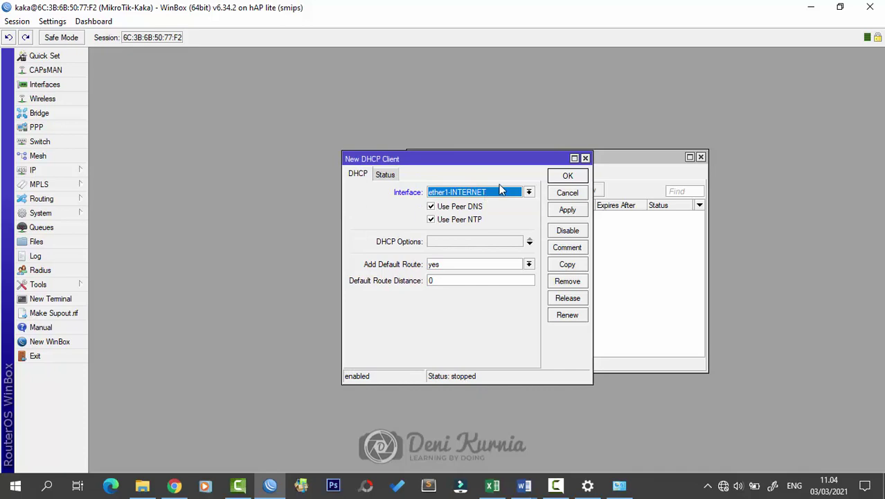
pyautogui.click(566, 177)
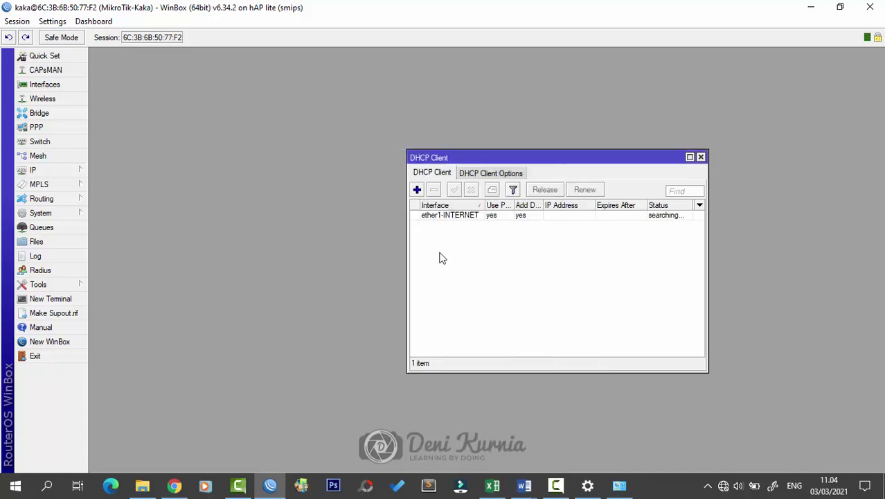
# Step: Enlarge the DHCP Client window and confirm the client is bound with 192.168.1.13/24
pyautogui.moveTo(594, 205); pyautogui.dragTo(613, 205)
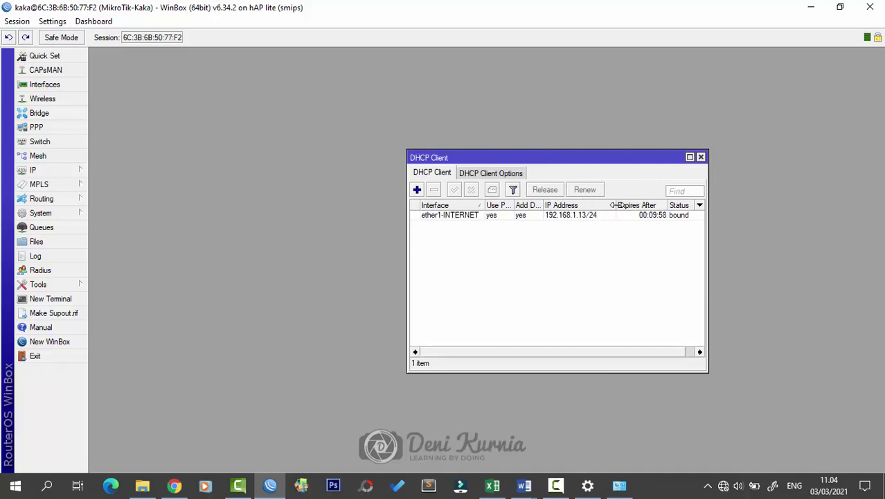
pyautogui.moveTo(622, 167); pyautogui.dragTo(567, 169)
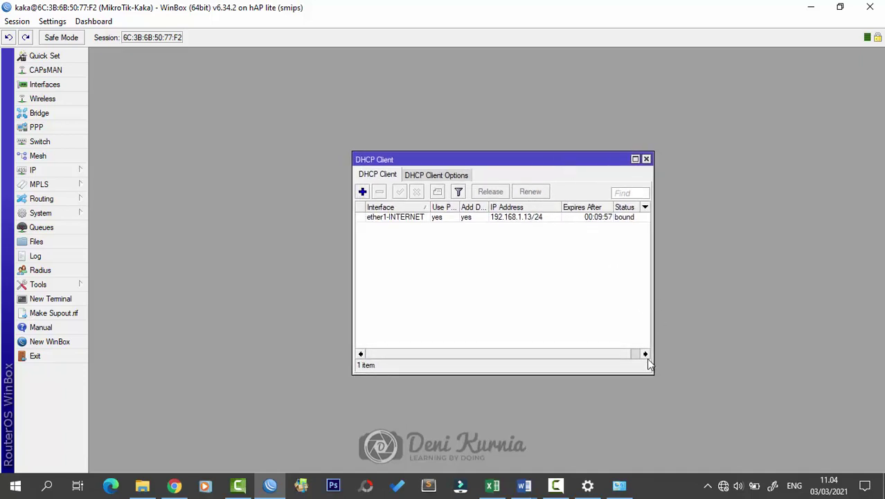
pyautogui.moveTo(651, 376); pyautogui.dragTo(679, 382)
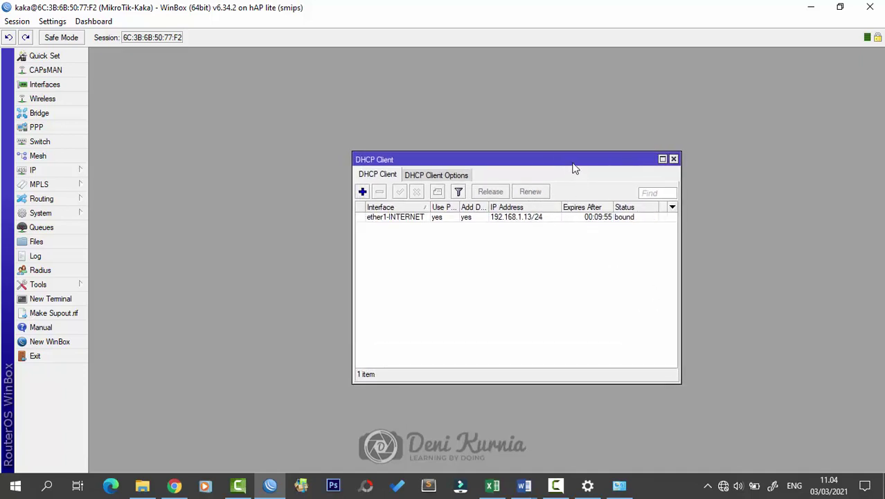
pyautogui.moveTo(573, 160); pyautogui.dragTo(579, 191)
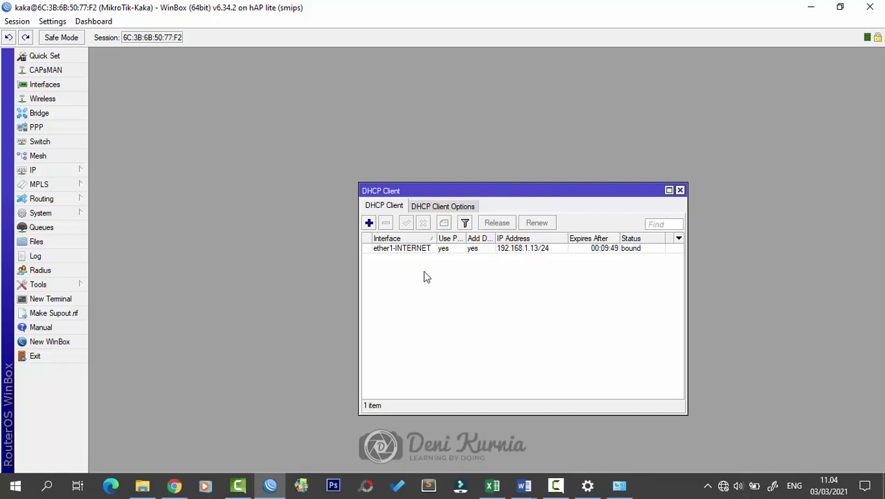
pyautogui.click(531, 250)
pyautogui.moveTo(600, 183); pyautogui.dragTo(635, 173)
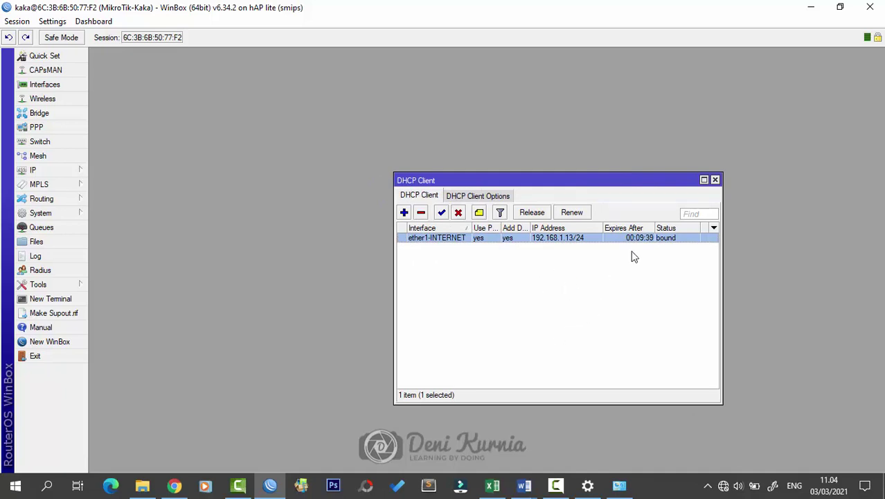
pyautogui.click(612, 284)
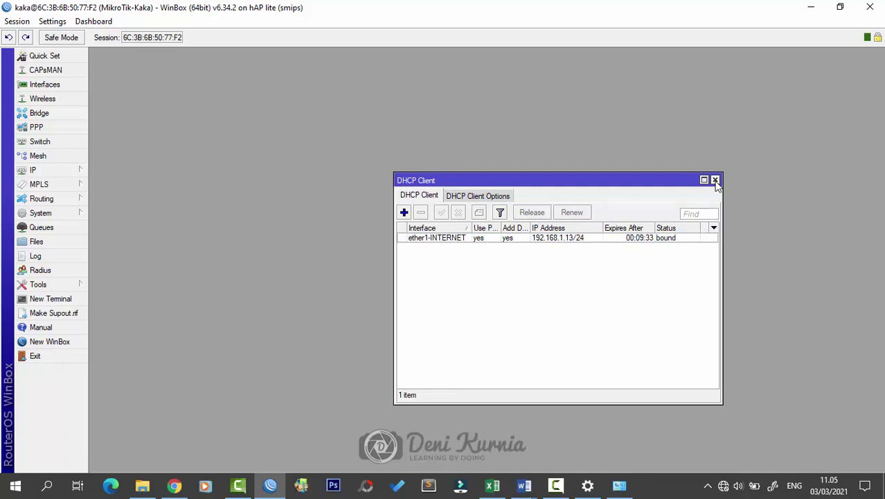
# Step: Open IP > Addresses and widen the Interface column to show dynamic 192.168.1.13/24 on ether1-INTERNET
pyautogui.click(75, 170)
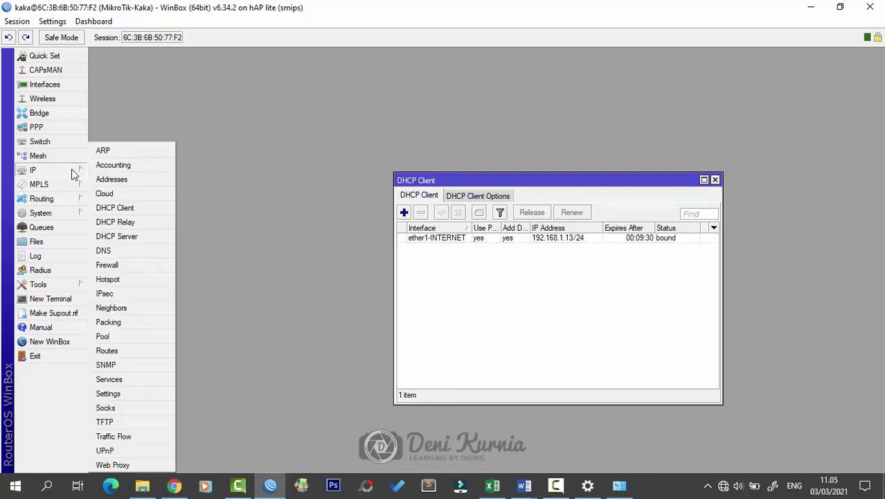
pyautogui.click(130, 180)
pyautogui.moveTo(473, 162); pyautogui.dragTo(701, 78)
pyautogui.moveTo(583, 182); pyautogui.dragTo(696, 202)
pyautogui.moveTo(606, 141); pyautogui.dragTo(558, 137)
pyautogui.moveTo(777, 114); pyautogui.dragTo(789, 115)
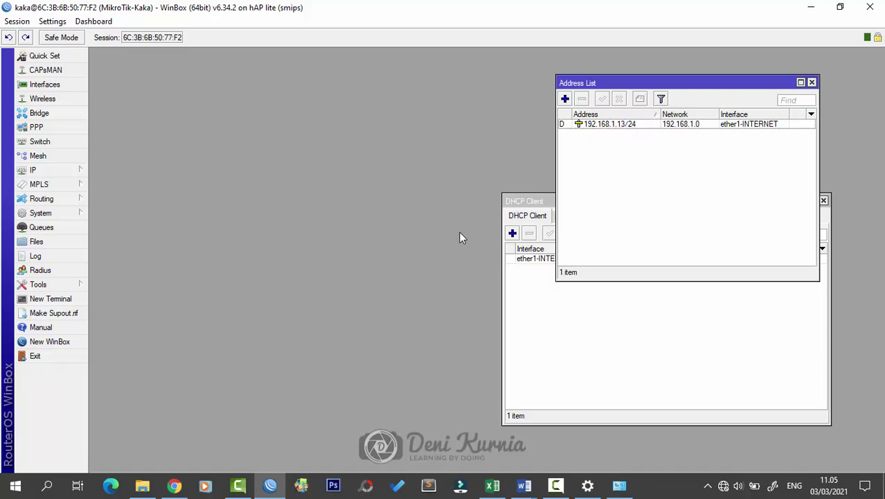
# Step: Check the exam sheet, close the DHCP Client window, and open a blank New Address dialog
pyautogui.moveTo(525, 484)
pyautogui.click(554, 416)
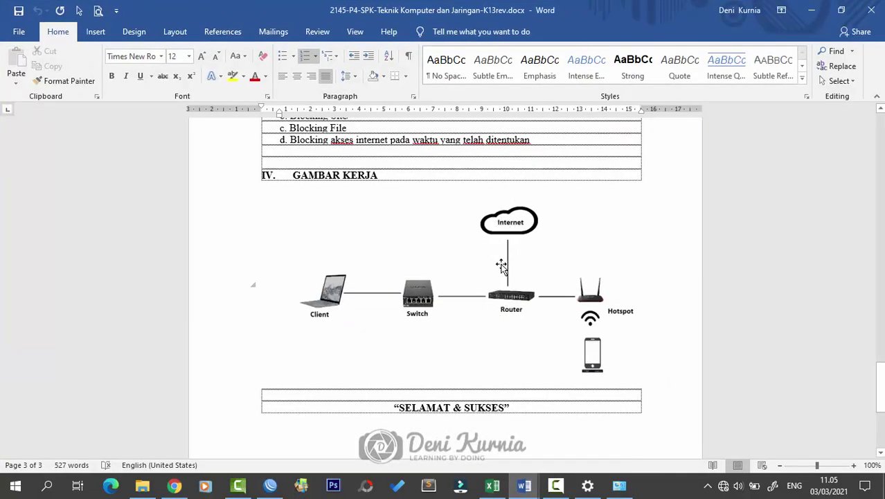
pyautogui.click(811, 9)
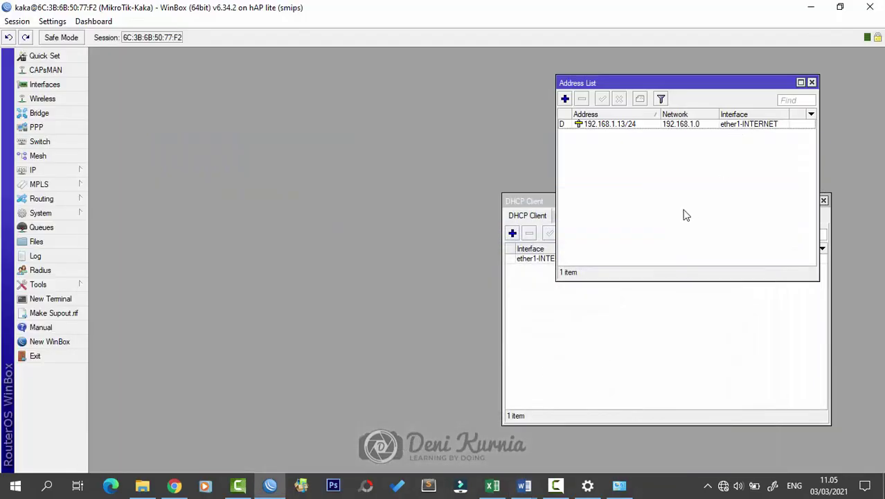
pyautogui.click(552, 202)
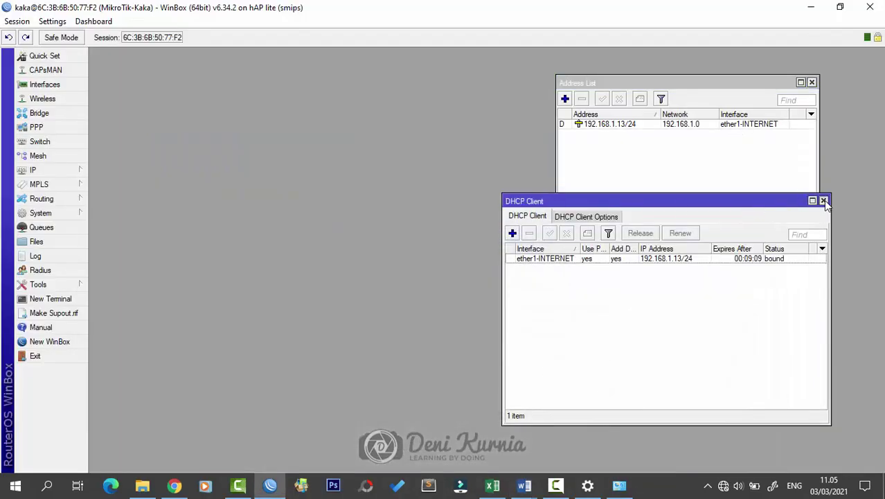
pyautogui.click(823, 200)
pyautogui.moveTo(709, 83); pyautogui.dragTo(516, 152)
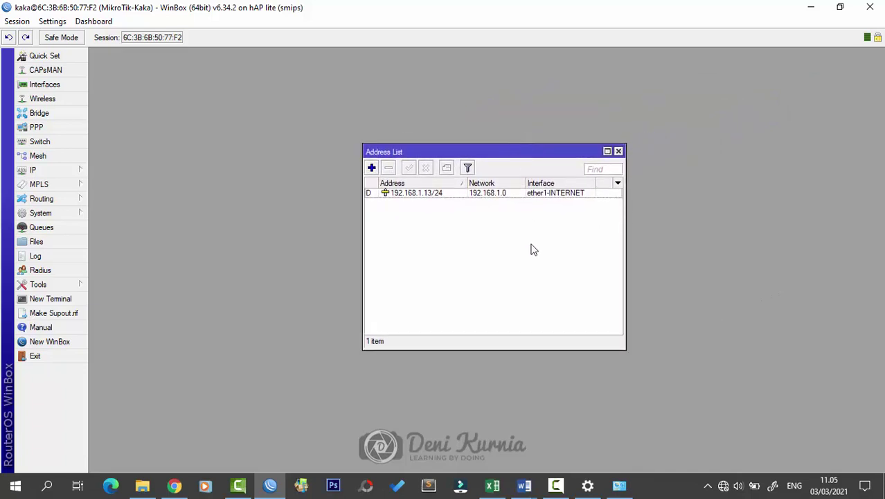
pyautogui.click(82, 176)
pyautogui.click(107, 178)
pyautogui.click(372, 168)
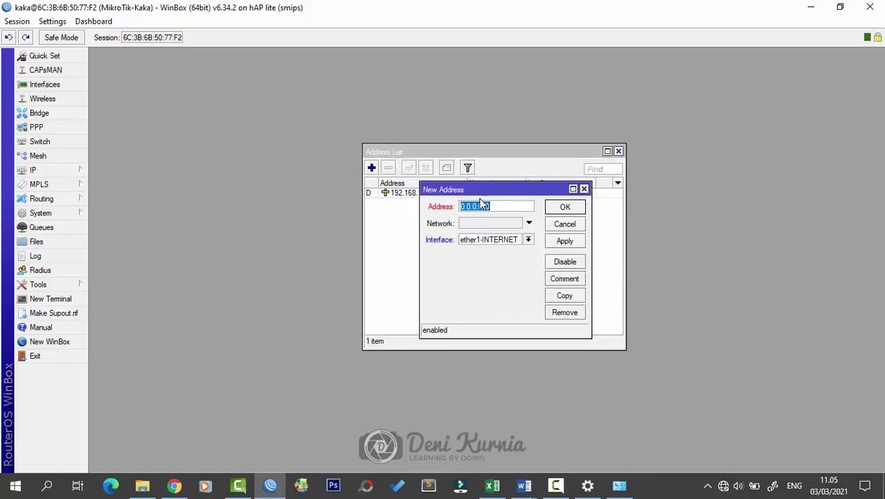
pyautogui.moveTo(484, 190); pyautogui.dragTo(484, 230)
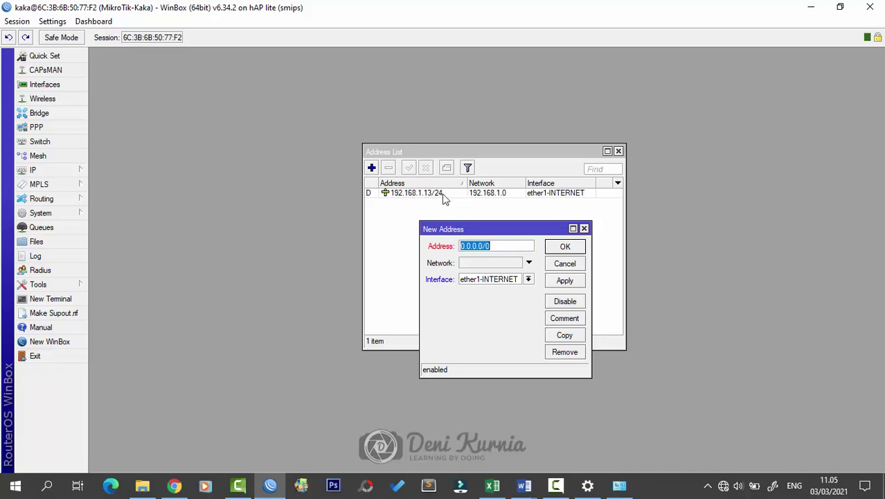
pyautogui.click(505, 247)
pyautogui.doubleClick(483, 245)
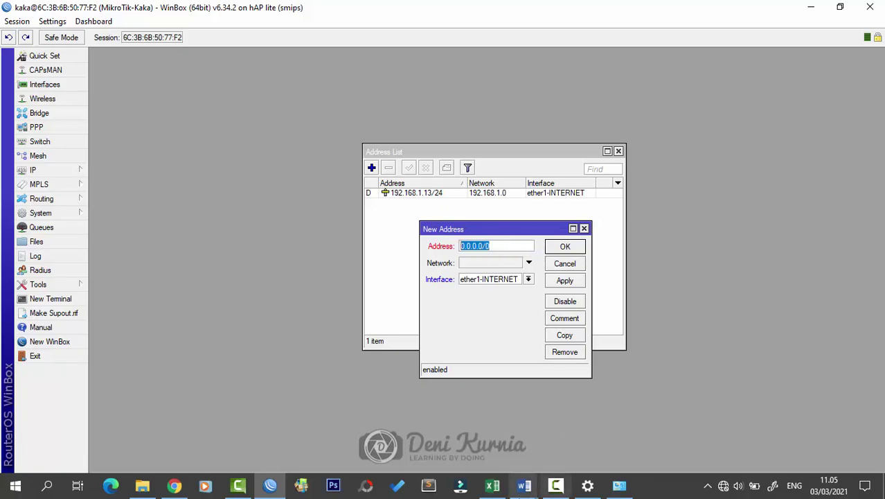
pyautogui.click(524, 485)
pyautogui.click(580, 464)
# Step: Scroll the exam sheet up to Jaringan Lokal and highlight the LAN address 192.168.100.1/25
pyautogui.scroll(10, 612, 294)
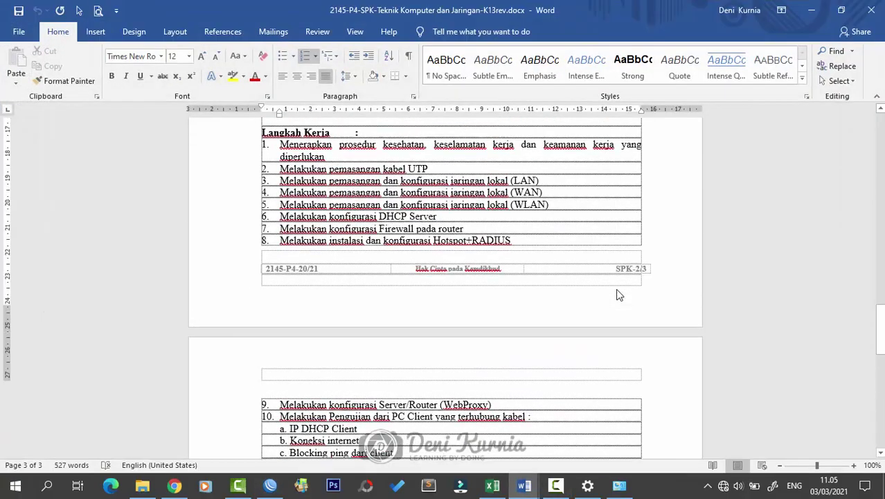
pyautogui.scroll(2, 619, 288)
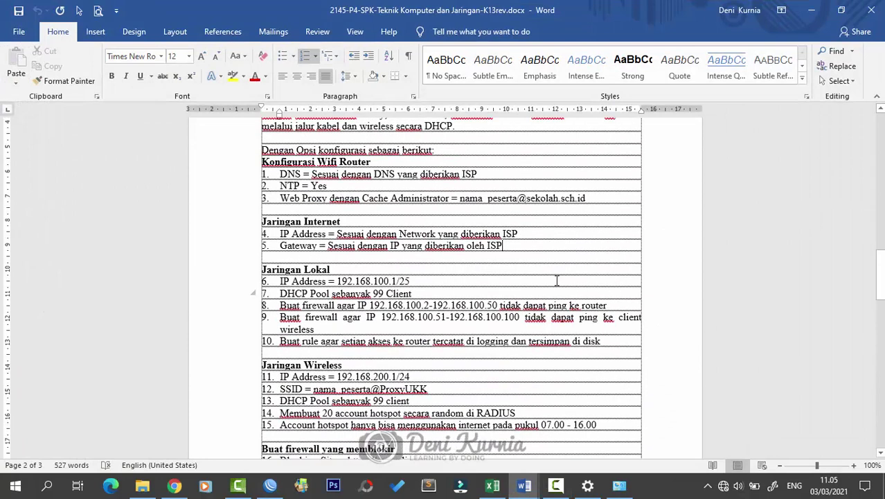
pyautogui.doubleClick(310, 271)
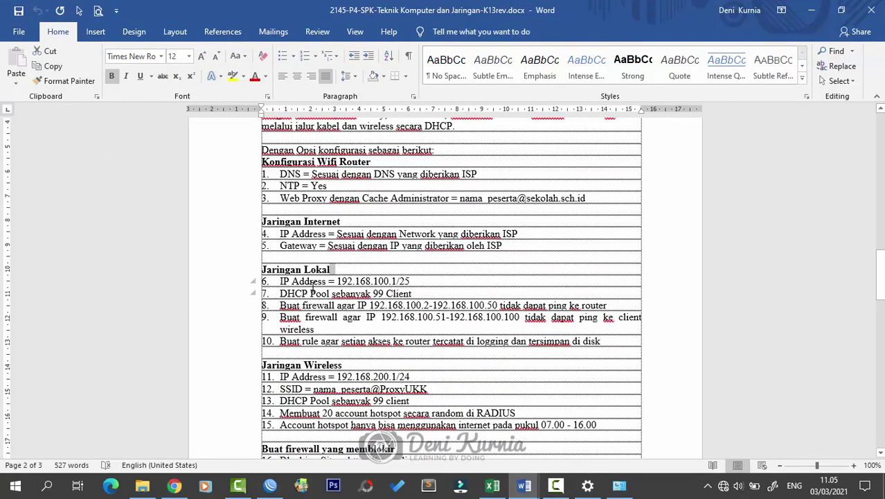
pyautogui.click(310, 292)
pyautogui.moveTo(416, 281); pyautogui.dragTo(333, 281)
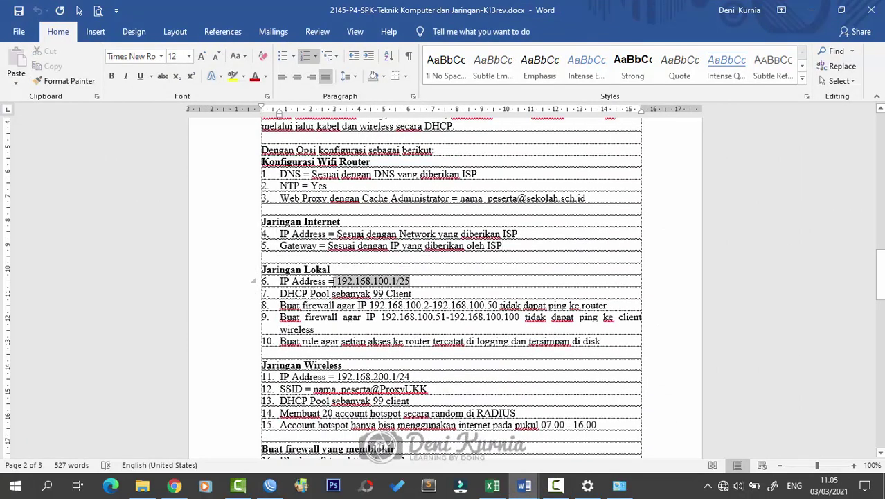
pyautogui.click(401, 292)
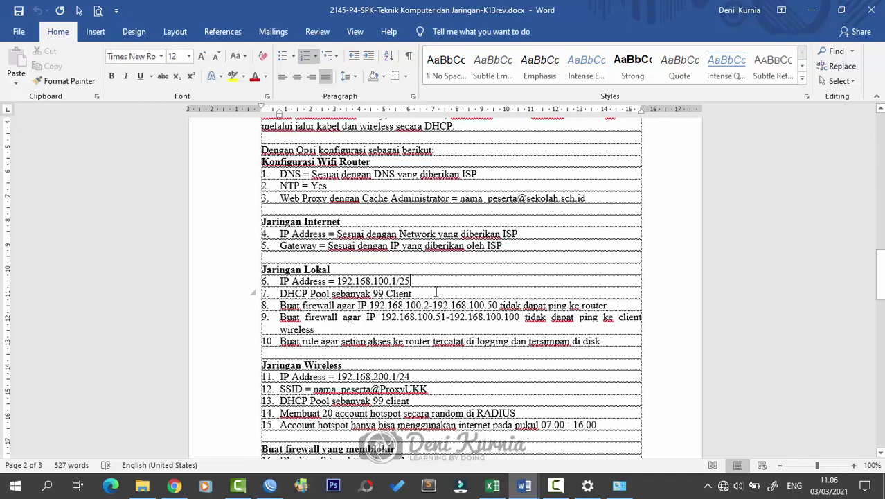
pyautogui.click(270, 484)
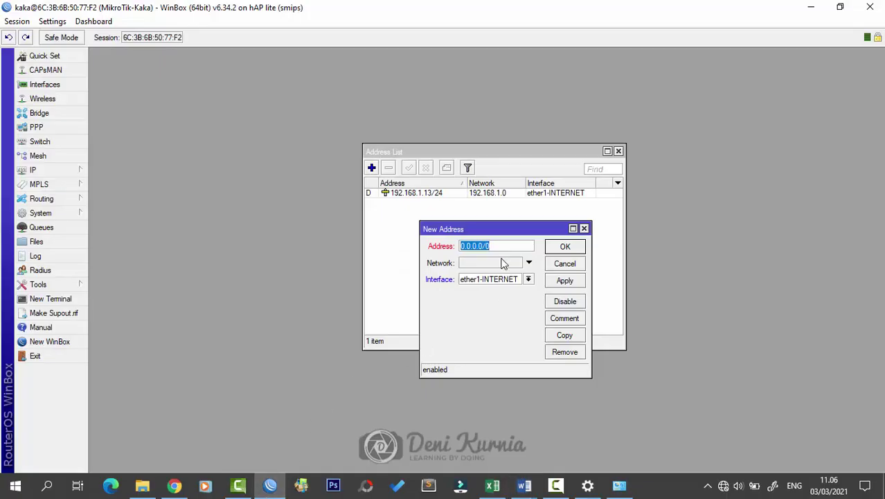
# Step: Add the address 192.168.100.1/25 on interface ether2-LAN
pyautogui.write('192.168.1')
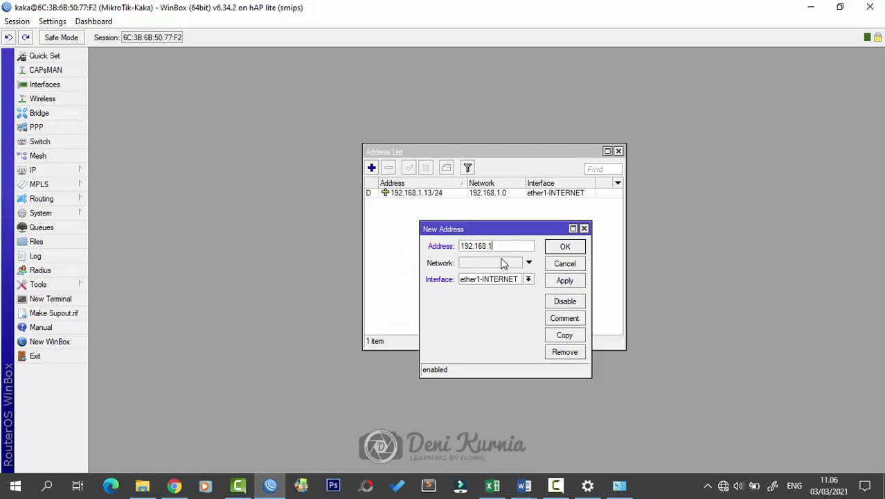
pyautogui.write('00.1/25')
pyautogui.click(495, 279)
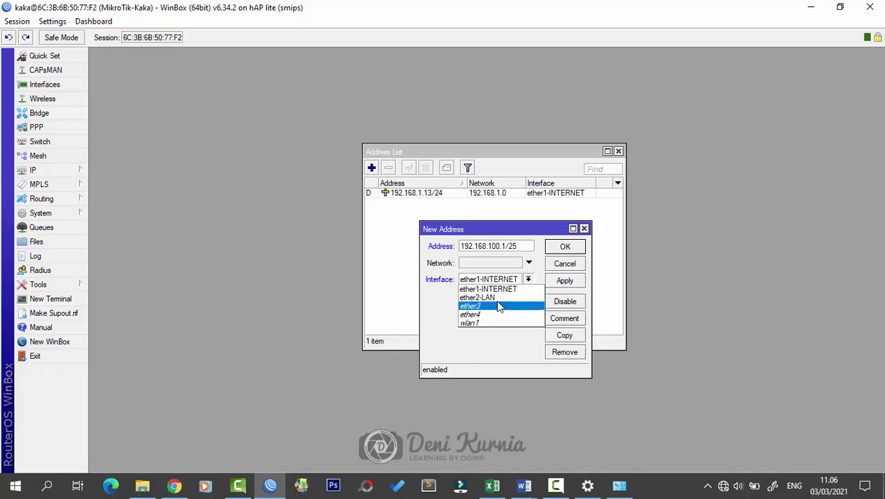
pyautogui.click(500, 297)
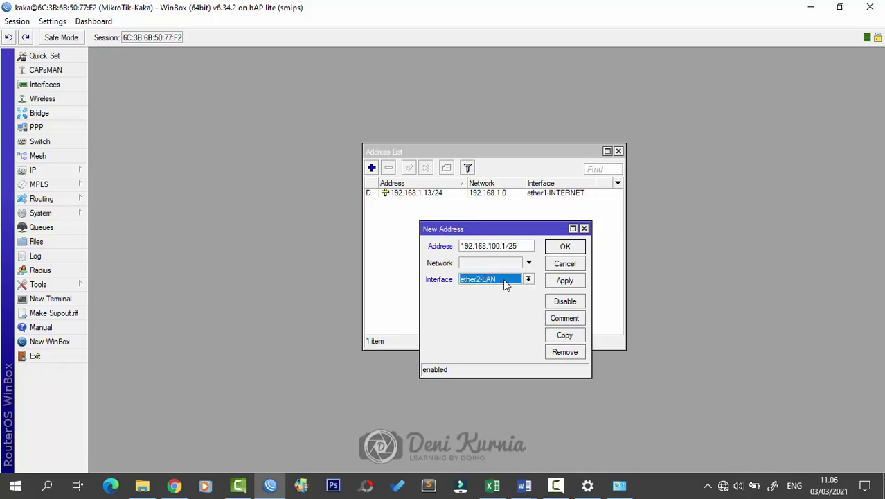
pyautogui.click(560, 249)
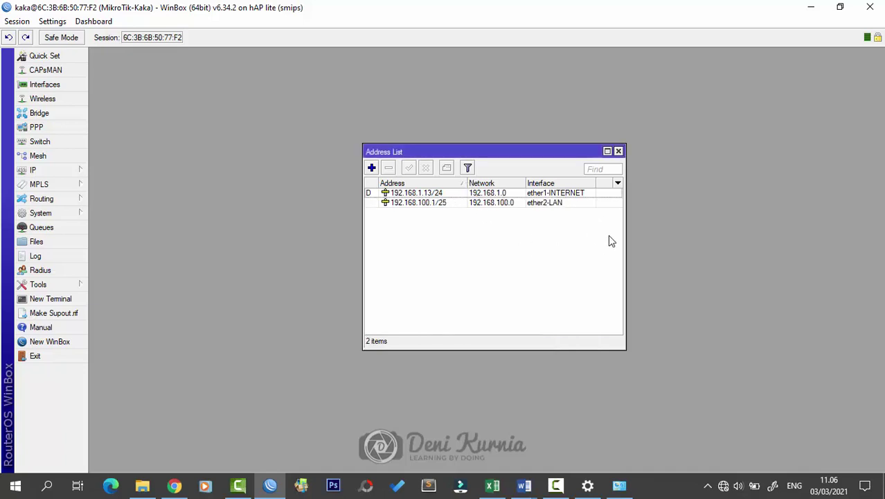
pyautogui.moveTo(554, 151); pyautogui.dragTo(566, 151)
pyautogui.moveTo(524, 485)
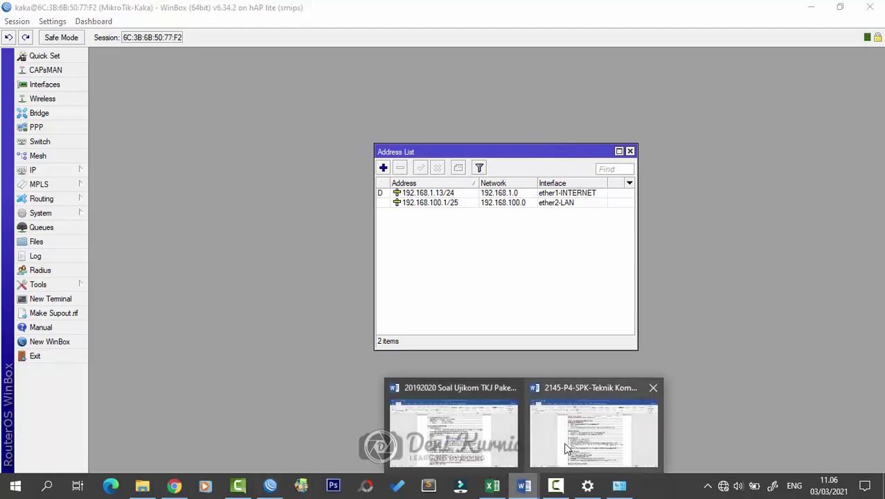
pyautogui.click(567, 448)
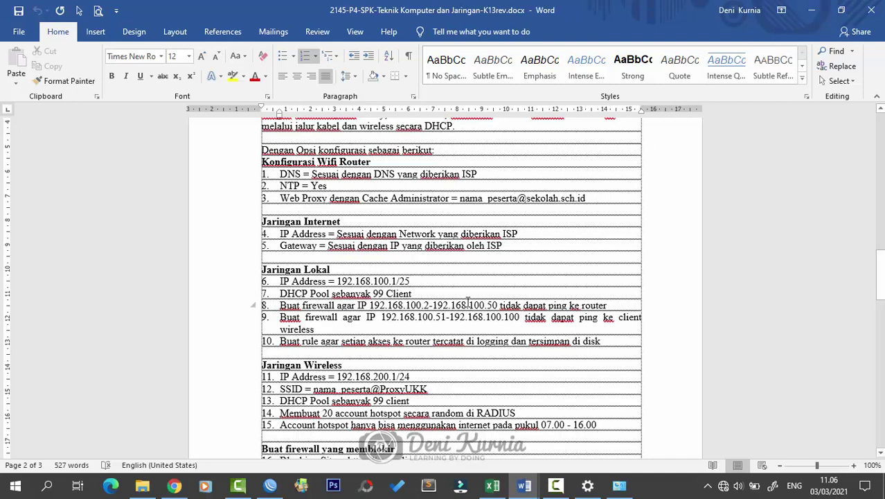
pyautogui.click(811, 11)
pyautogui.moveTo(542, 153); pyautogui.dragTo(653, 134)
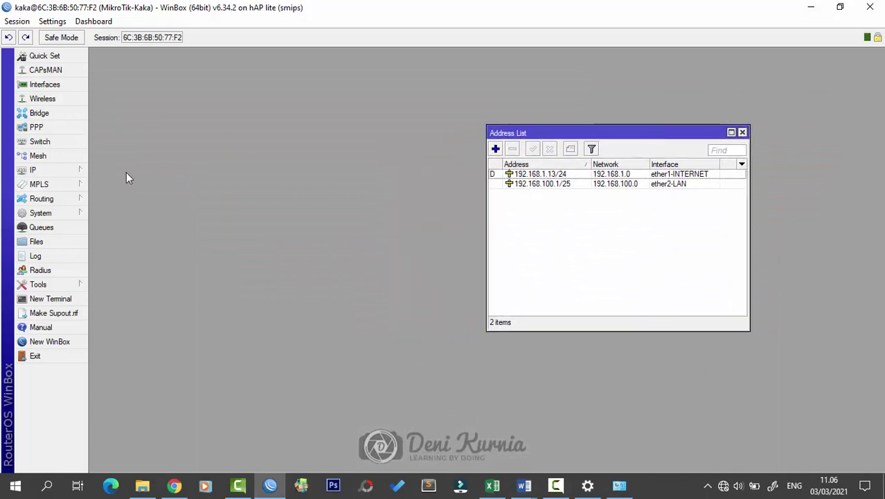
# Step: Open the DHCP Server list, still empty at 0 items, and arrange it beside the Address List
pyautogui.click(71, 167)
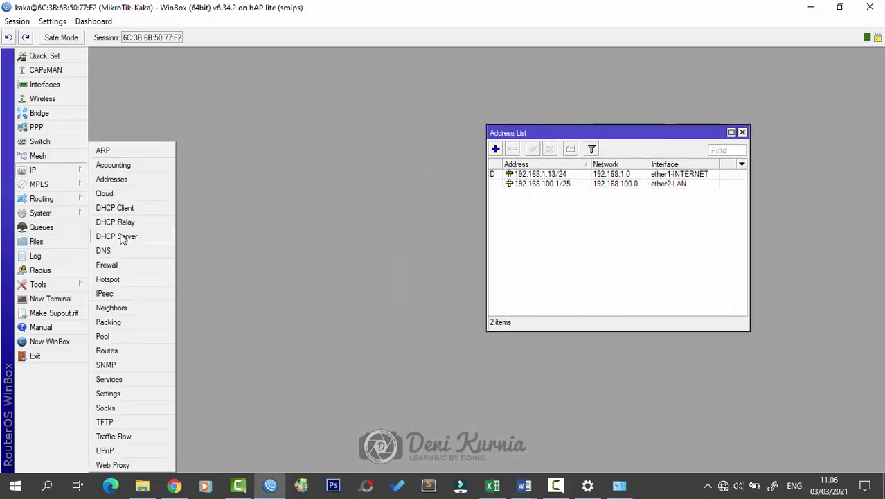
pyautogui.click(121, 239)
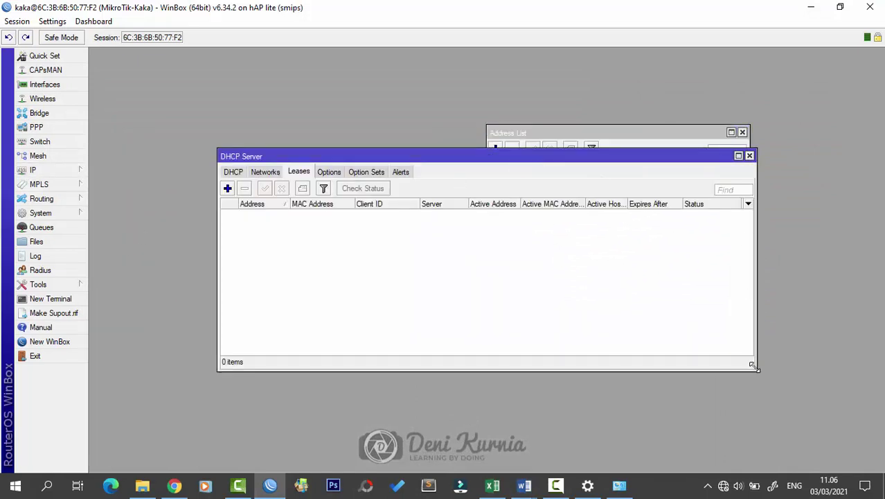
pyautogui.moveTo(755, 368); pyautogui.dragTo(626, 374)
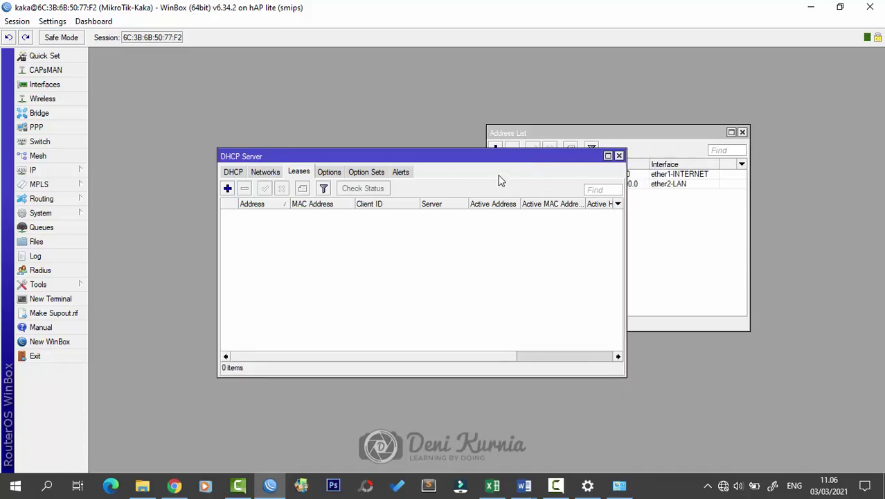
pyautogui.moveTo(502, 156); pyautogui.dragTo(461, 194)
pyautogui.click(192, 209)
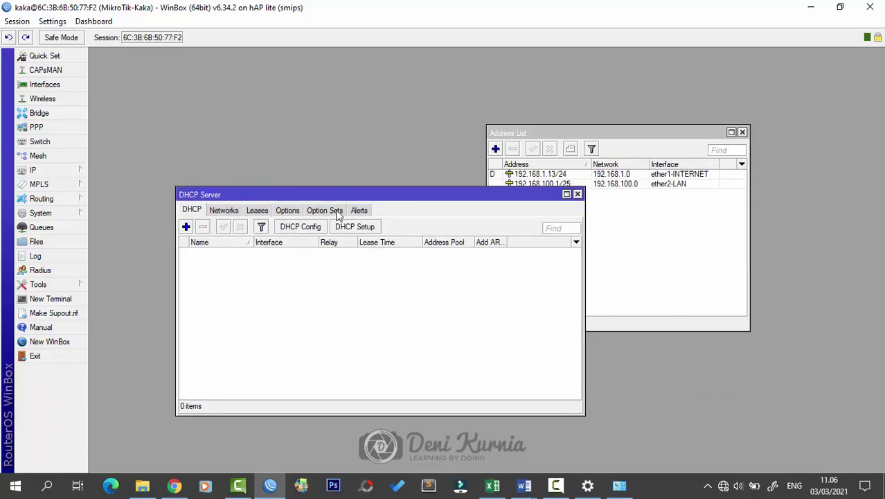
pyautogui.click(669, 256)
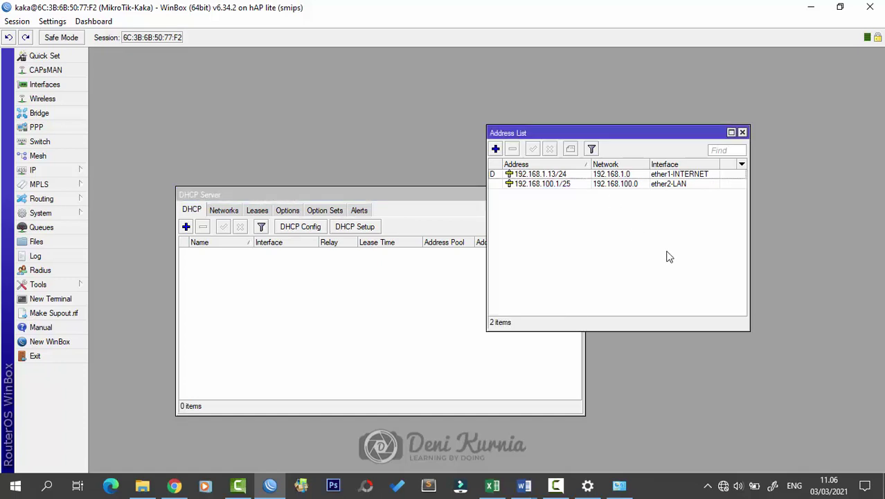
pyautogui.moveTo(658, 132); pyautogui.dragTo(771, 101)
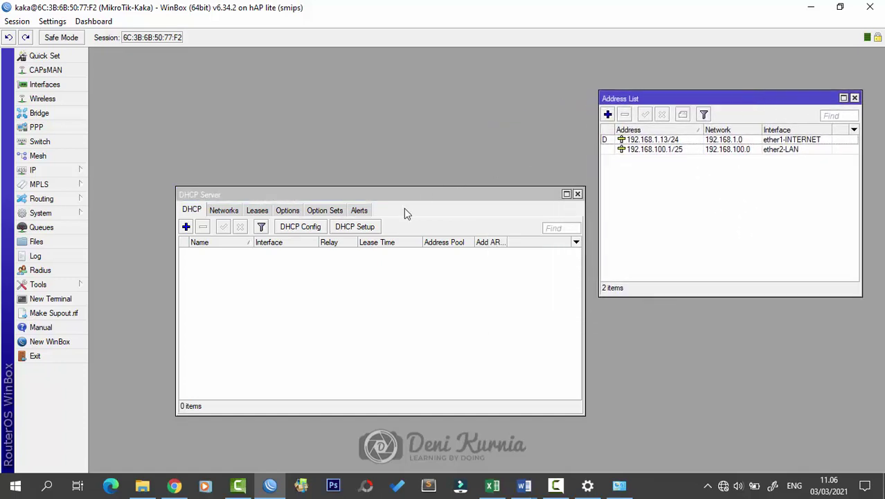
pyautogui.moveTo(417, 195); pyautogui.dragTo(417, 194)
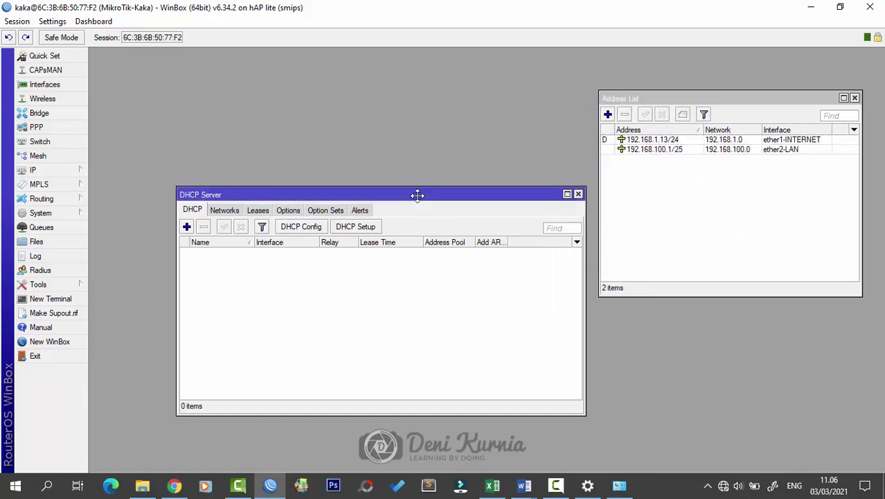
# Step: Start the DHCP Setup wizard with ether2-LAN as the DHCP server interface
pyautogui.click(352, 233)
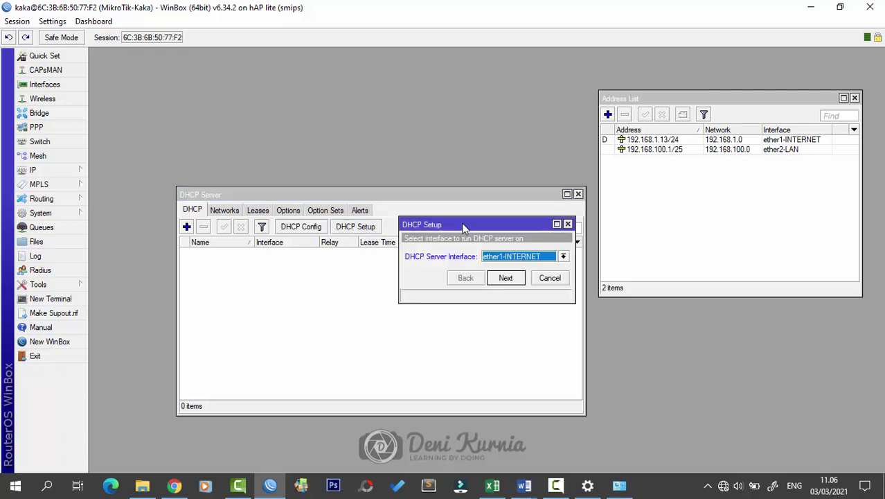
pyautogui.moveTo(477, 226); pyautogui.dragTo(456, 242)
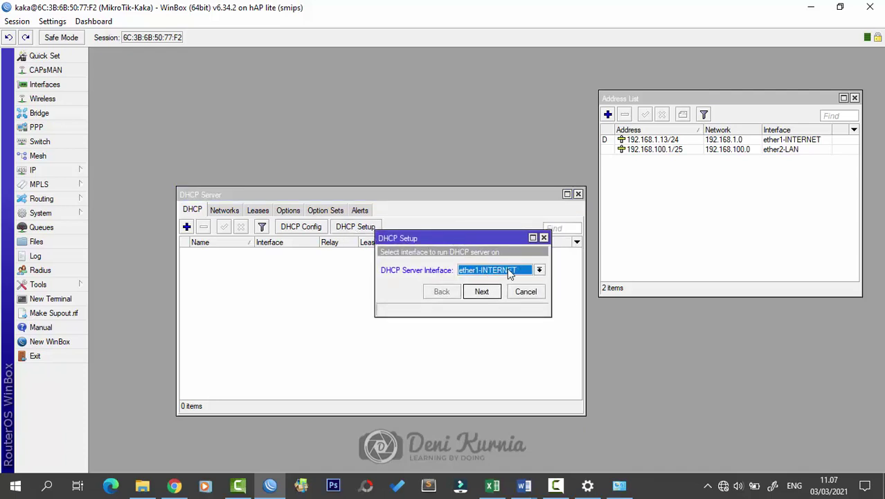
pyautogui.click(535, 270)
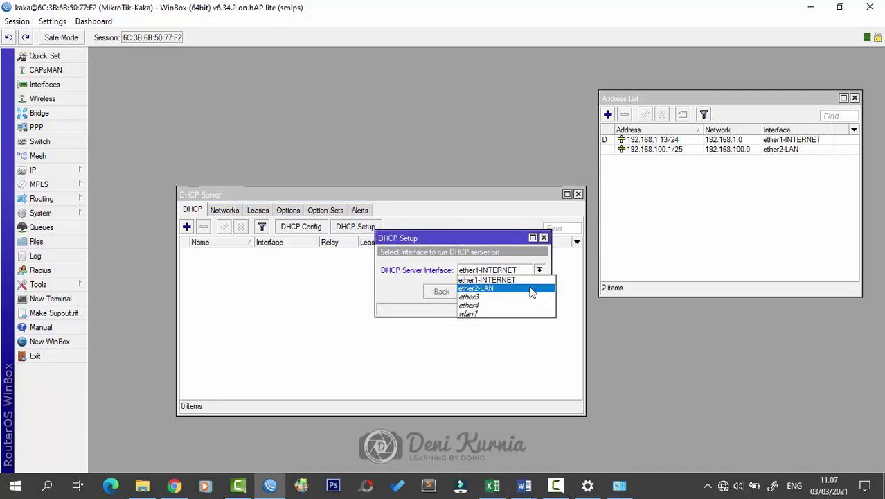
pyautogui.click(532, 292)
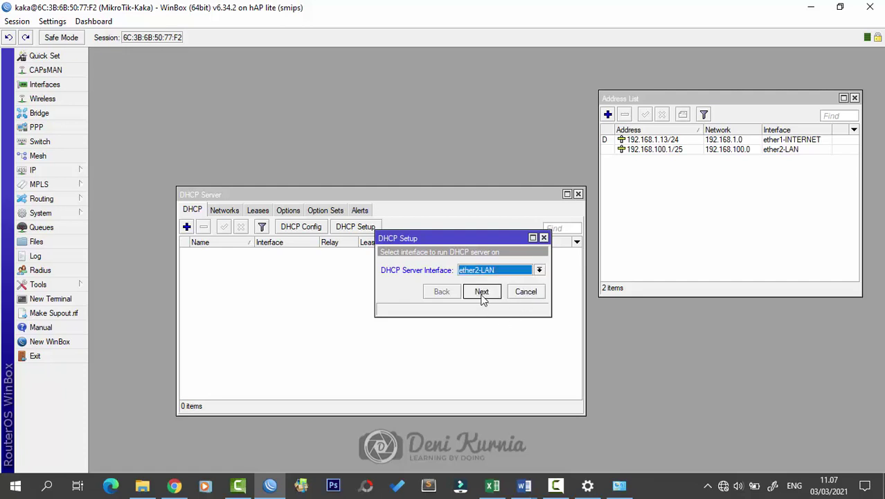
pyautogui.click(483, 292)
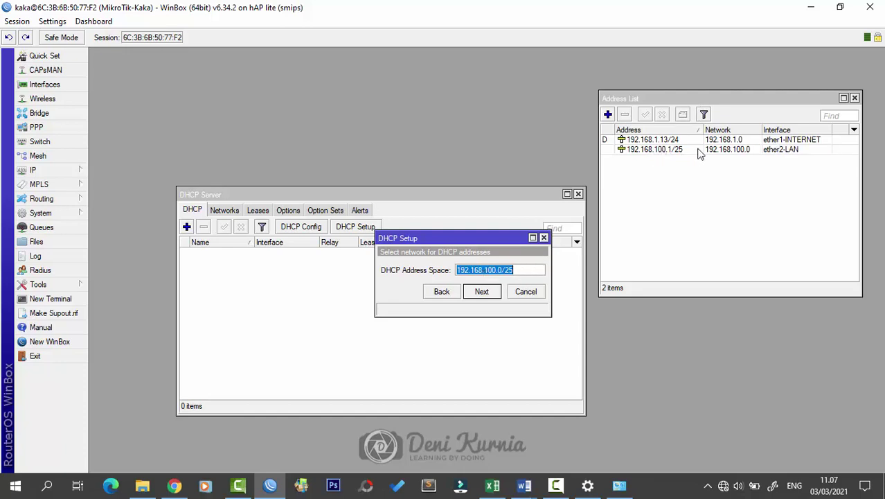
# Step: Accept address space 192.168.100.0/25 and gateway 192.168.100.1
pyautogui.click(482, 292)
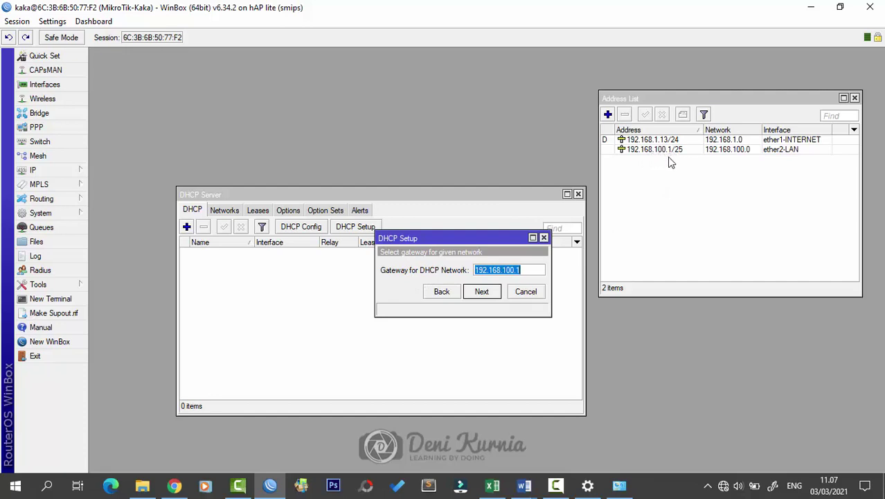
pyautogui.click(535, 270)
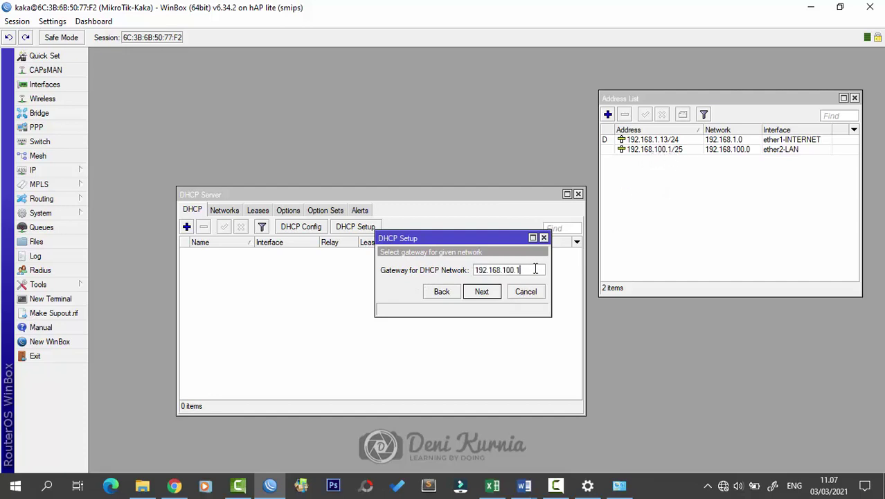
pyautogui.click(482, 291)
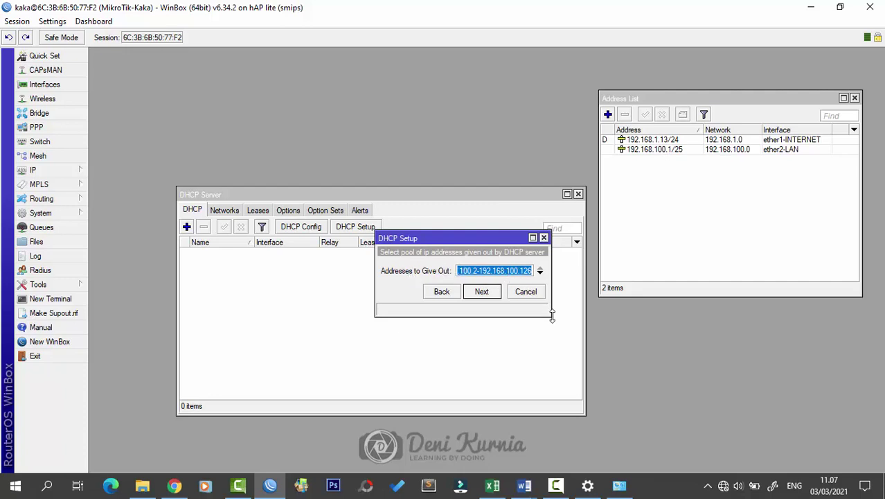
# Step: Check the exam task in Word and set the pool to 192.168.100.2-192.168.100.100
pyautogui.moveTo(554, 318); pyautogui.dragTo(603, 341)
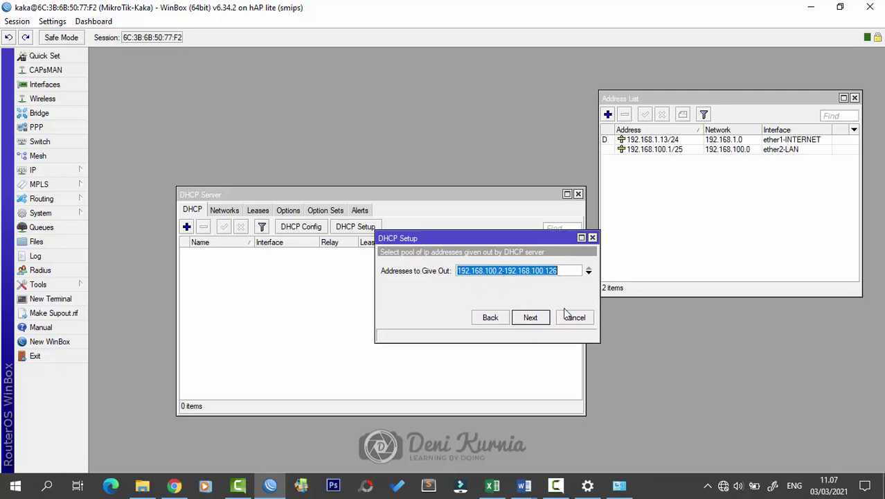
pyautogui.click(524, 485)
pyautogui.click(574, 447)
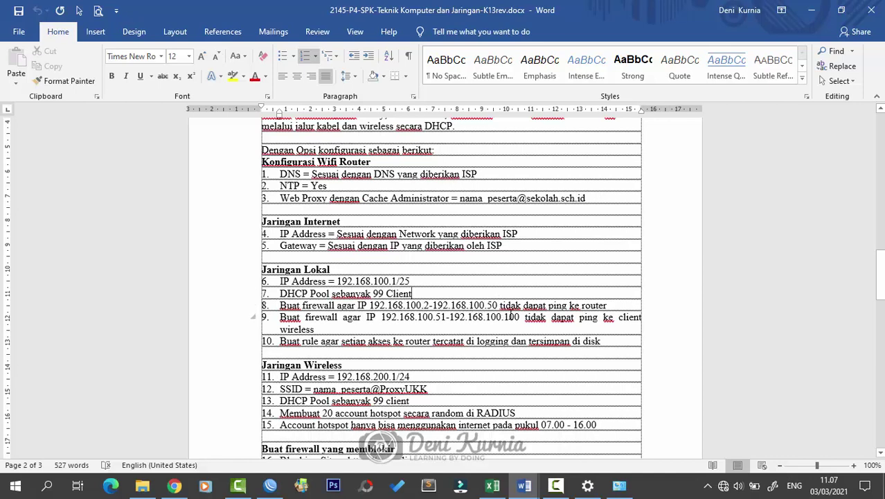
pyautogui.click(811, 10)
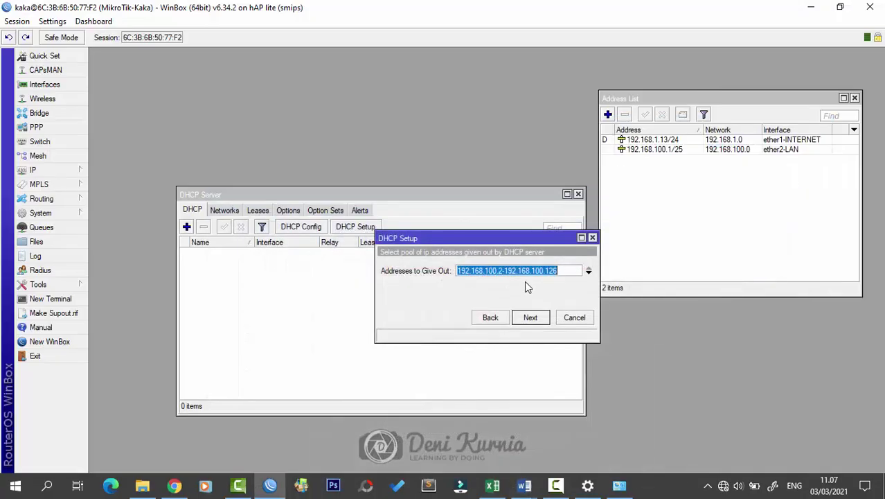
pyautogui.click(557, 272)
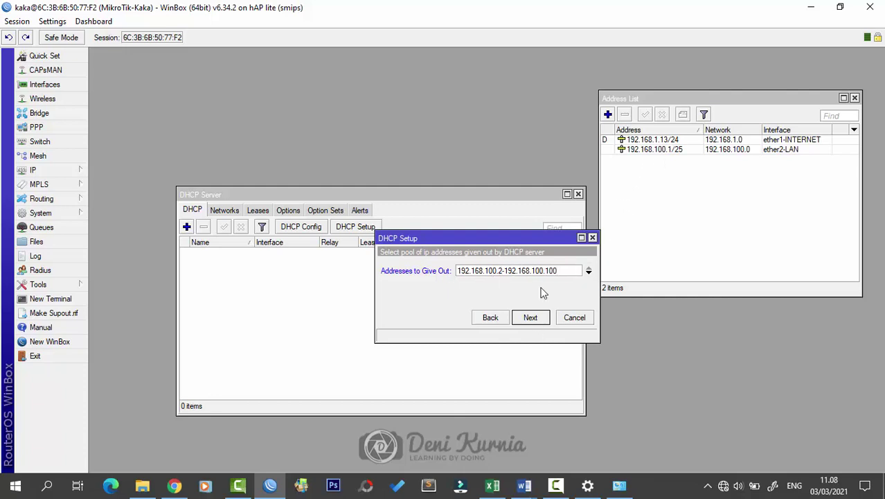
pyautogui.moveTo(537, 236); pyautogui.dragTo(486, 243)
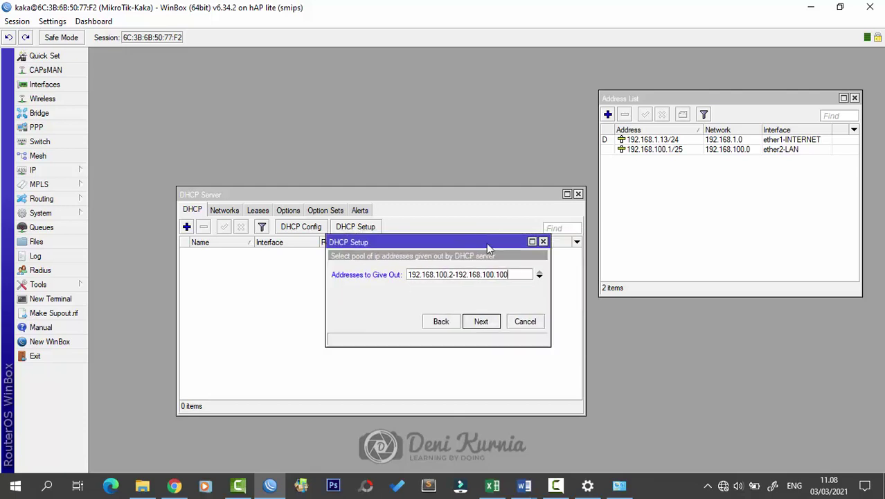
pyautogui.click(481, 321)
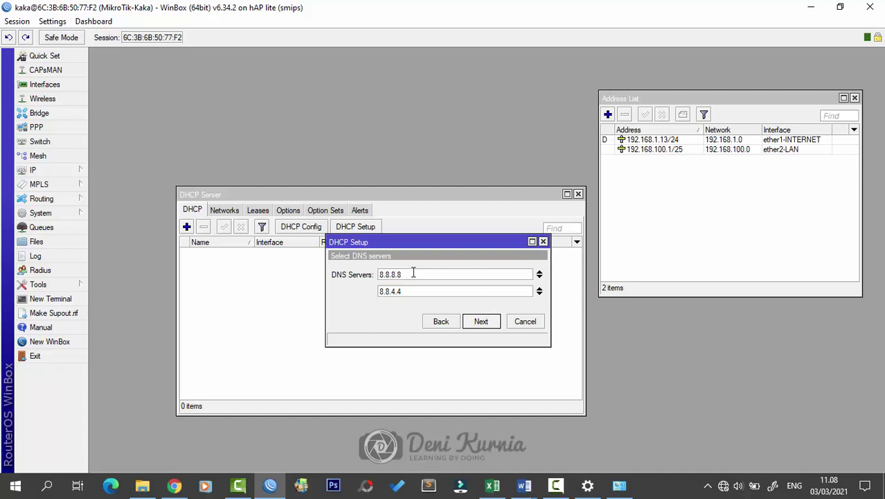
# Step: Keep DNS servers 8.8.8.8 and 8.8.4.4 and the 00:10:00 lease time, then finish setup
pyautogui.moveTo(446, 248); pyautogui.dragTo(493, 248)
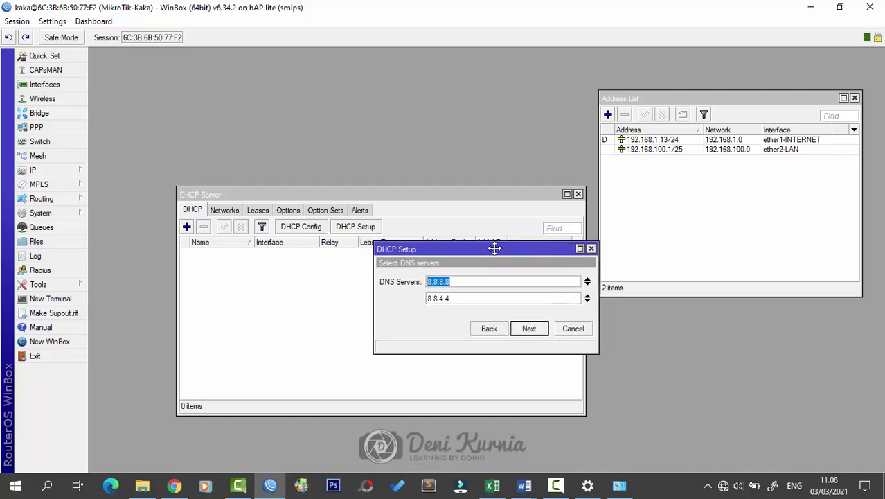
pyautogui.click(528, 329)
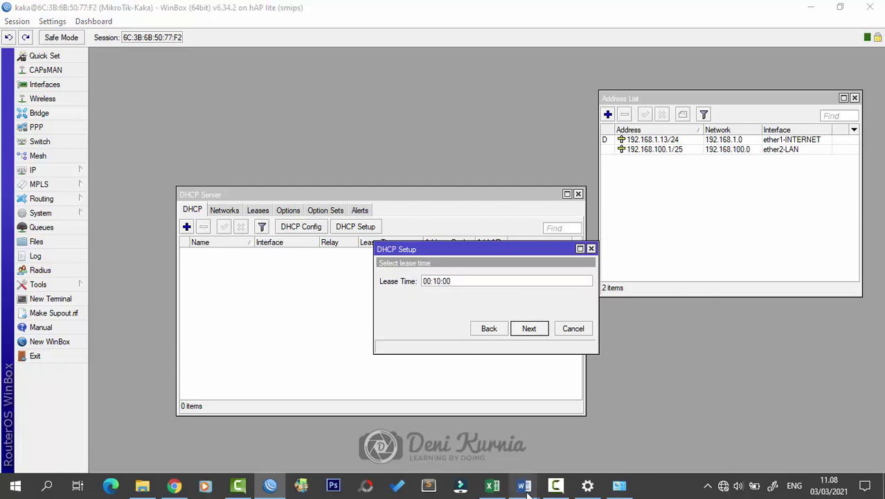
pyautogui.moveTo(525, 485)
pyautogui.click(581, 430)
pyautogui.scroll(-1, 465, 318)
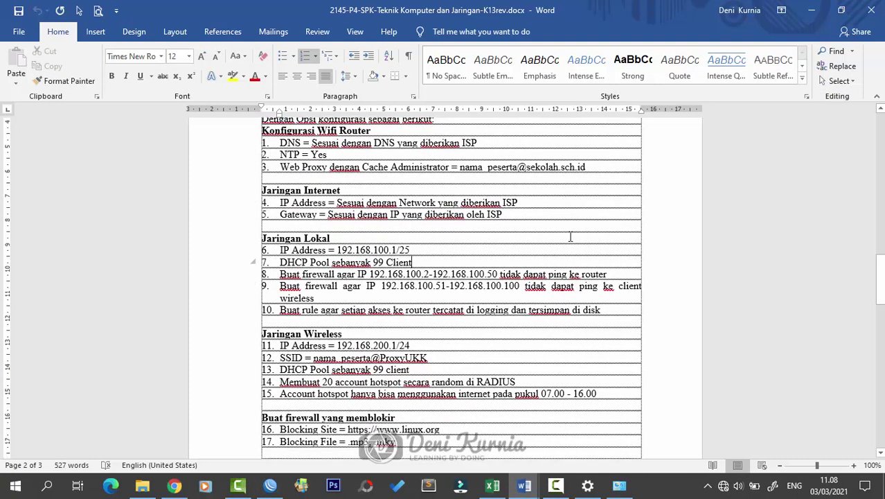
pyautogui.scroll(2, 526, 277)
pyautogui.click(815, 6)
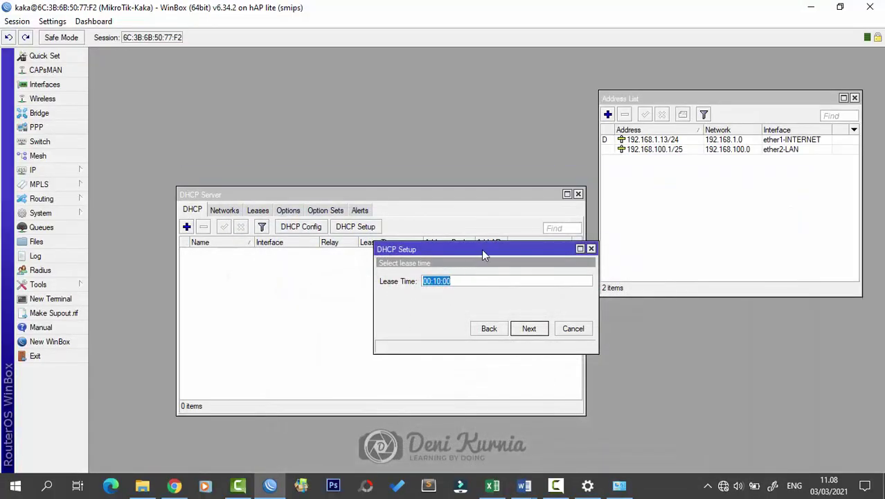
pyautogui.click(528, 329)
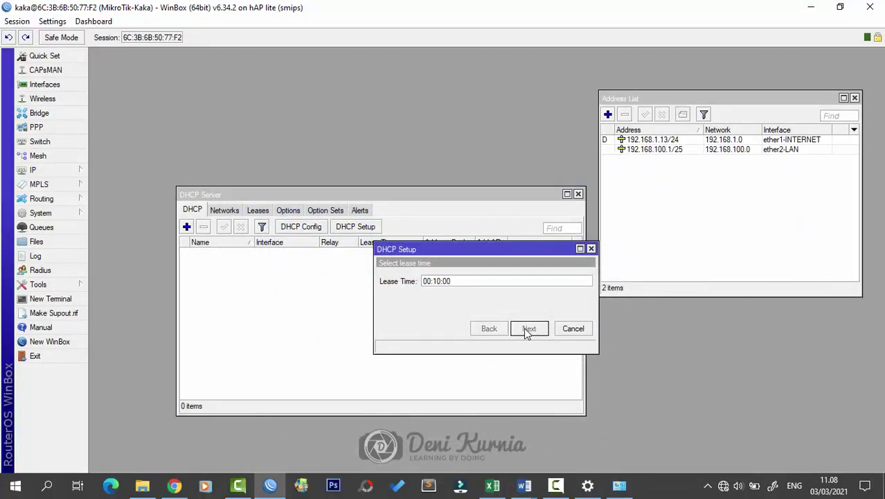
pyautogui.click(480, 256)
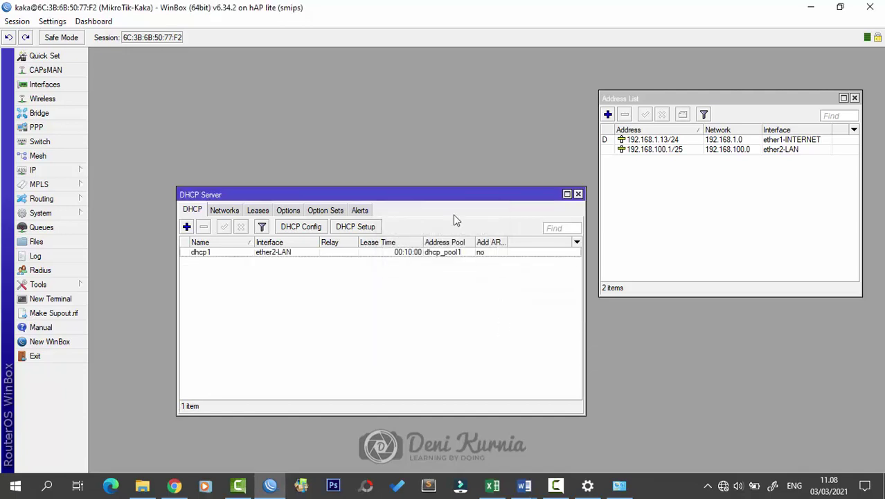
pyautogui.moveTo(520, 194); pyautogui.dragTo(587, 196)
pyautogui.moveTo(440, 192); pyautogui.dragTo(403, 193)
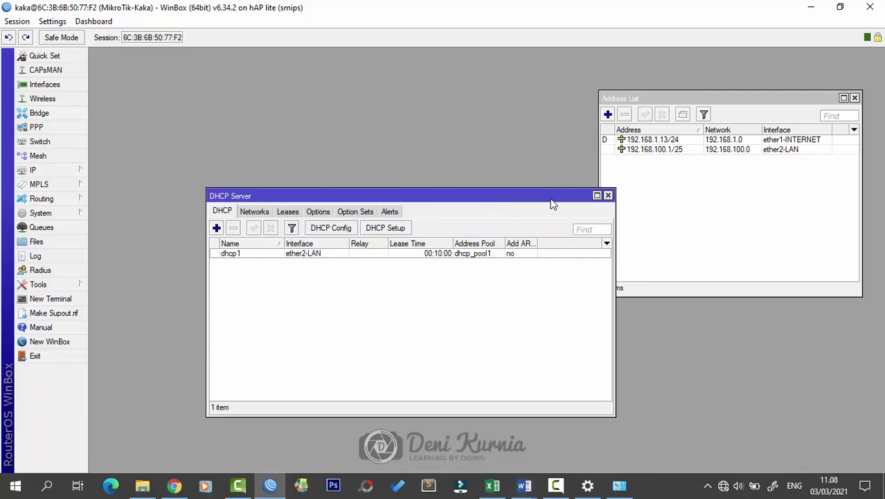
# Step: Open the Firewall NAT rules and close the DHCP Server and Address List windows
pyautogui.moveTo(553, 203); pyautogui.dragTo(530, 187)
pyautogui.click(83, 170)
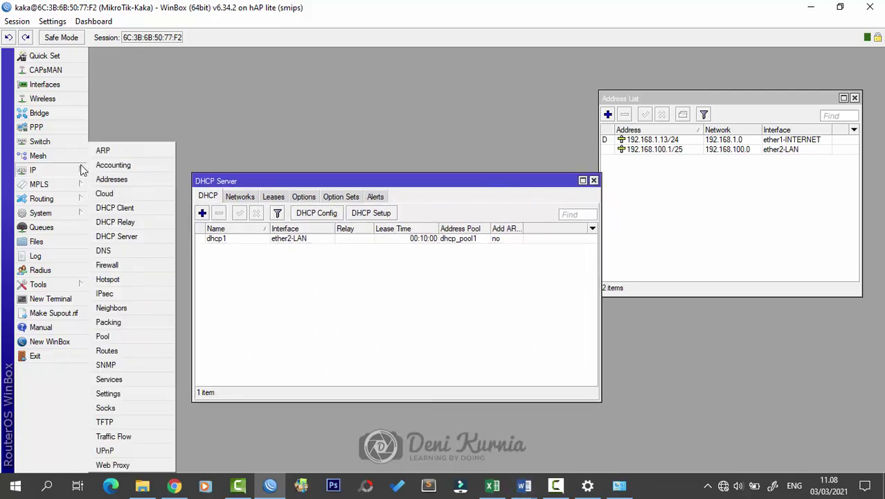
pyautogui.click(158, 264)
pyautogui.moveTo(467, 158); pyautogui.dragTo(513, 293)
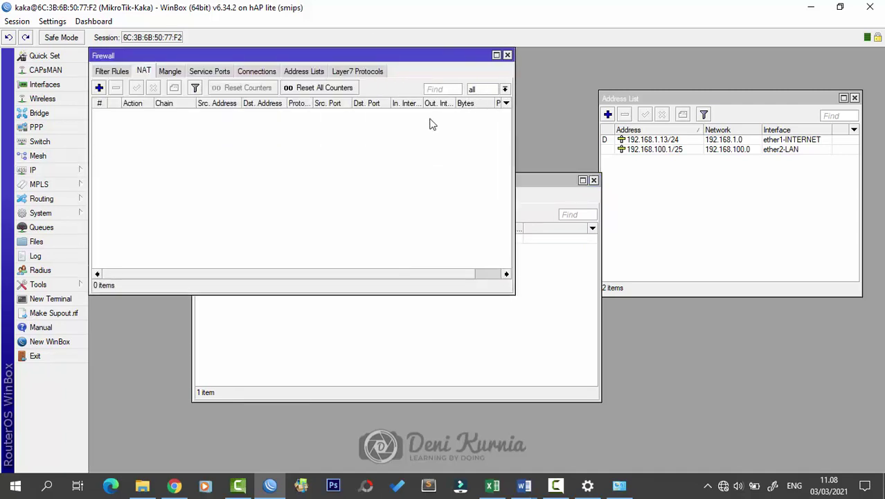
pyautogui.moveTo(374, 60); pyautogui.dragTo(507, 196)
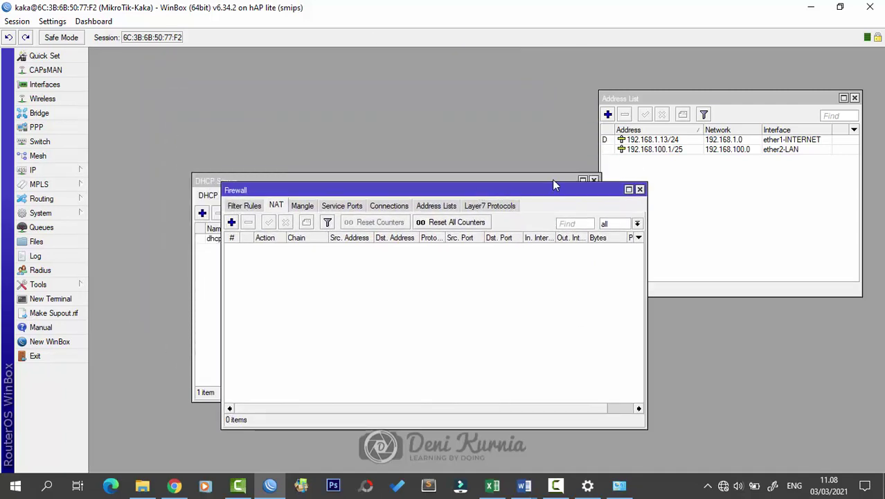
pyautogui.moveTo(552, 179); pyautogui.dragTo(492, 90)
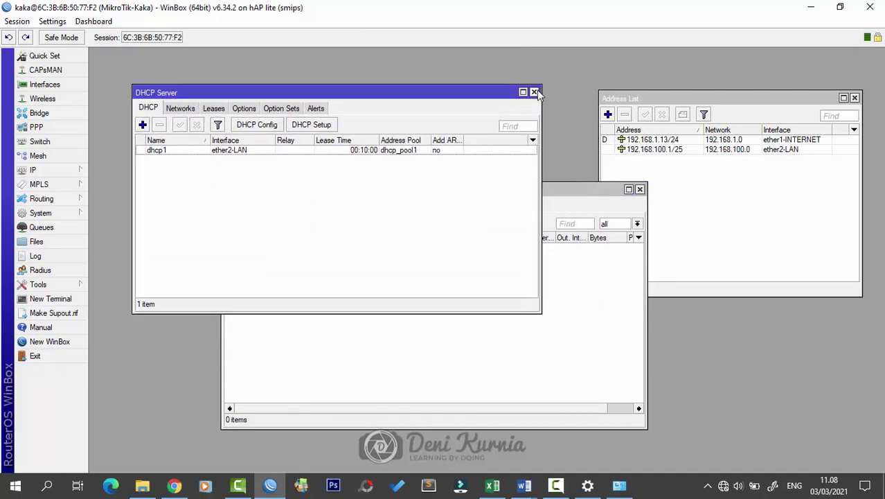
pyautogui.click(534, 93)
pyautogui.click(855, 98)
pyautogui.moveTo(558, 192); pyautogui.dragTo(543, 163)
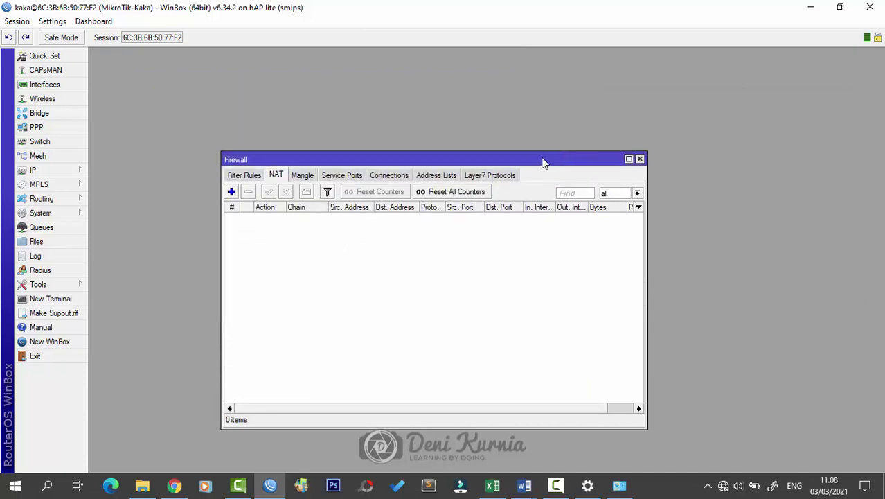
# Step: Add a NAT rule with Out. Interface ether1-INTERNET and action masquerade
pyautogui.click(231, 191)
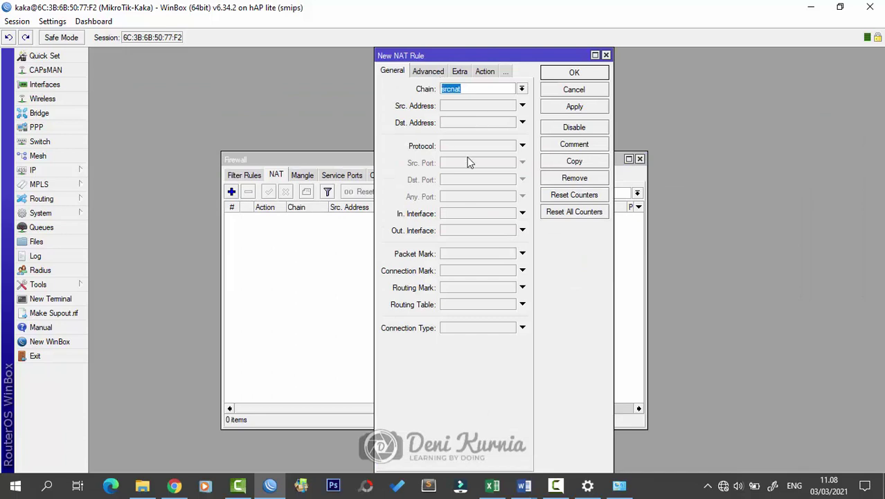
pyautogui.click(492, 230)
pyautogui.click(519, 230)
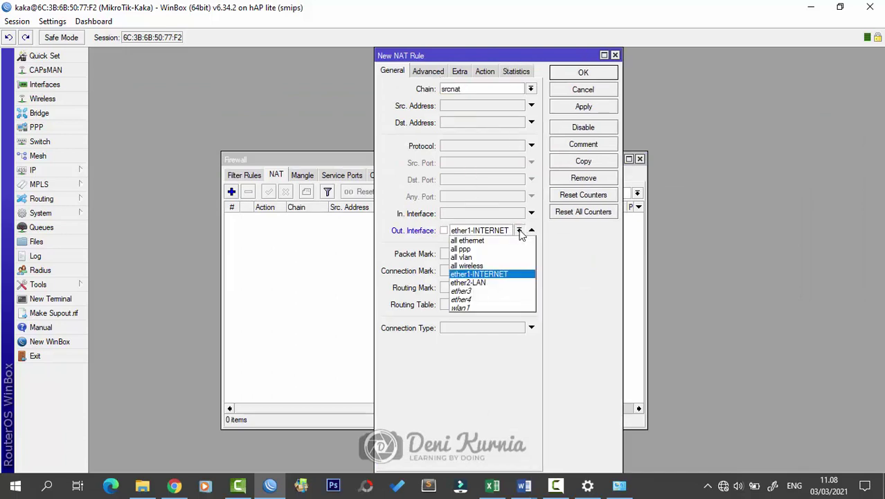
pyautogui.click(520, 274)
pyautogui.click(484, 71)
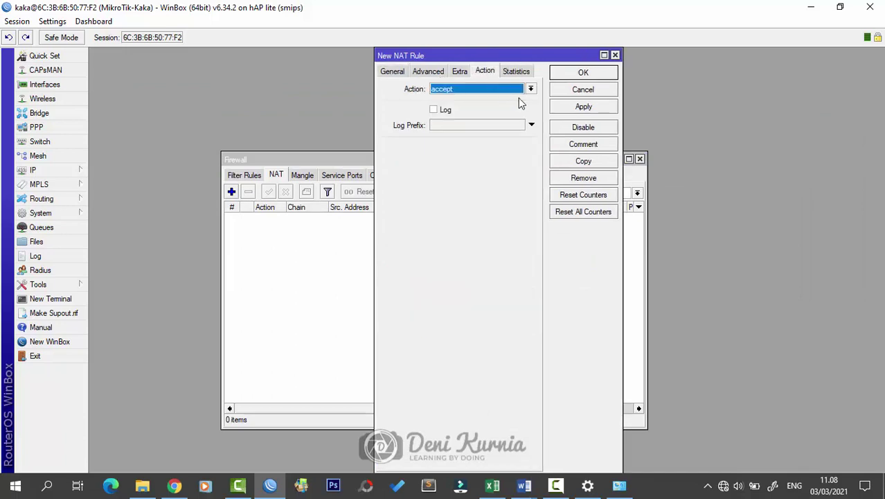
pyautogui.click(530, 90)
pyautogui.click(530, 171)
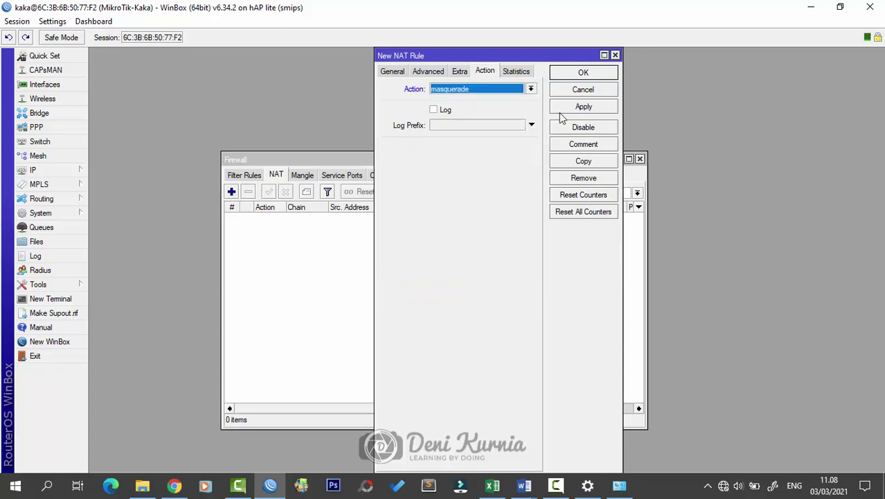
pyautogui.click(581, 73)
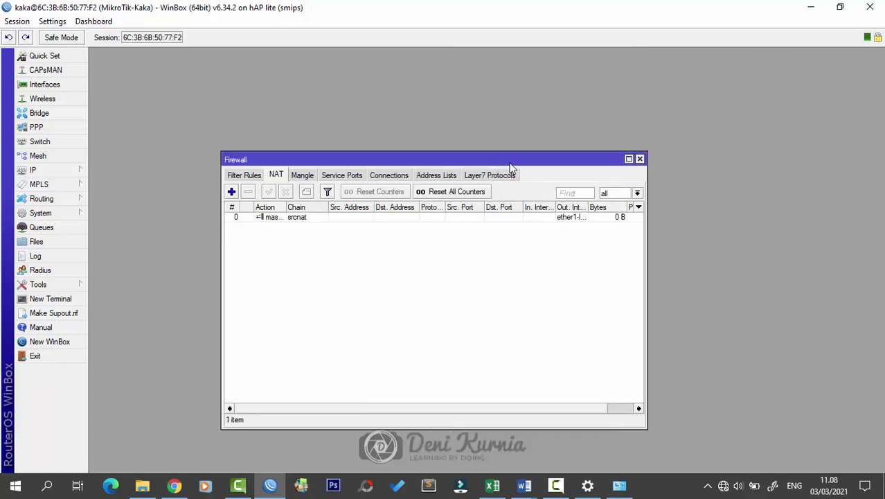
# Step: Close the Firewall window and bring up the IP DNS settings
pyautogui.moveTo(512, 153); pyautogui.dragTo(552, 181)
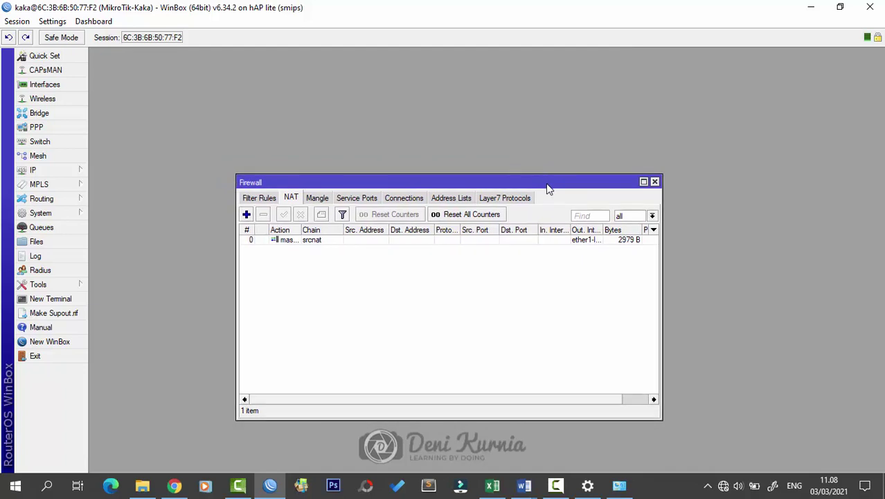
pyautogui.moveTo(562, 188); pyautogui.dragTo(568, 181)
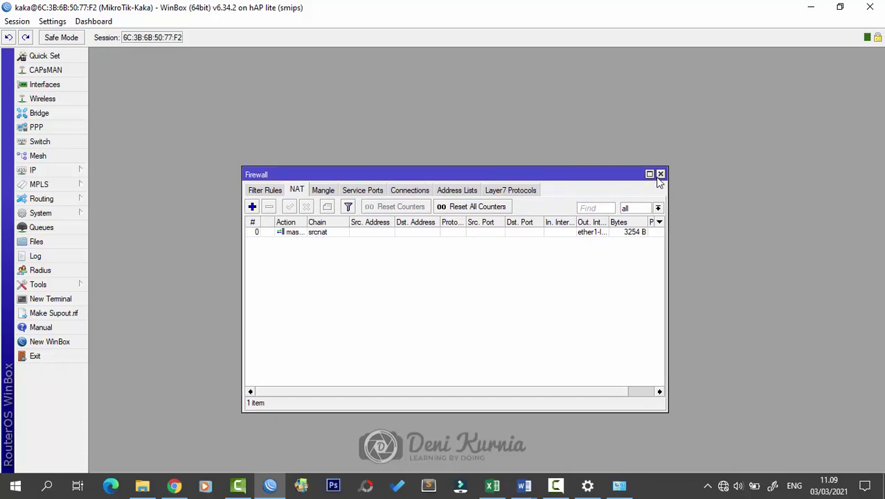
pyautogui.click(661, 174)
pyautogui.click(79, 172)
pyautogui.click(167, 249)
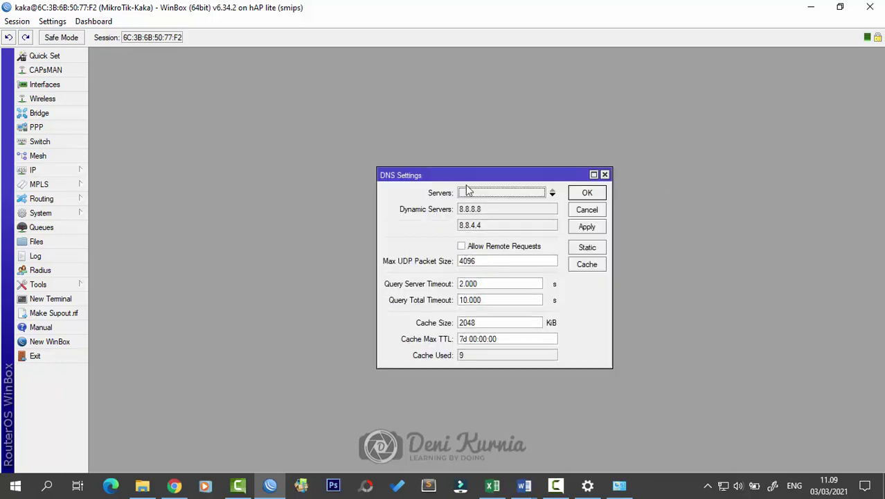
# Step: Tick Allow Remote Requests in DNS Settings and save with OK
pyautogui.moveTo(467, 172); pyautogui.dragTo(467, 159)
pyautogui.click(462, 236)
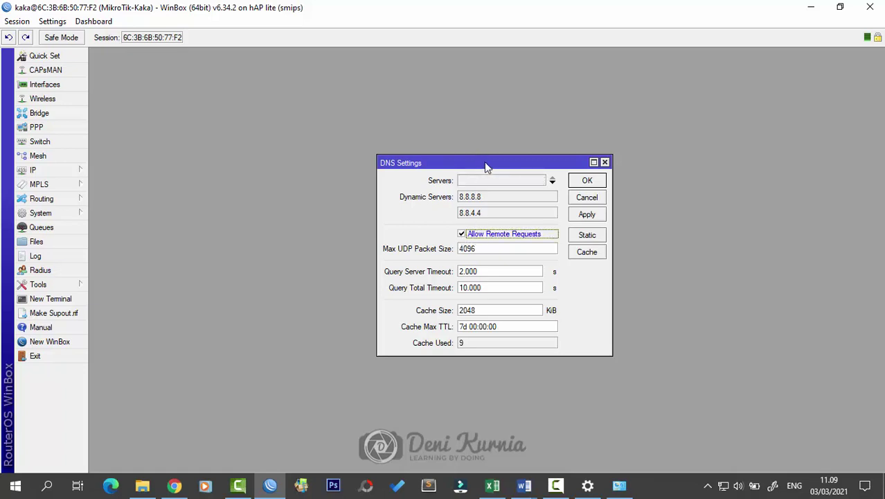
pyautogui.moveTo(487, 168); pyautogui.dragTo(529, 164)
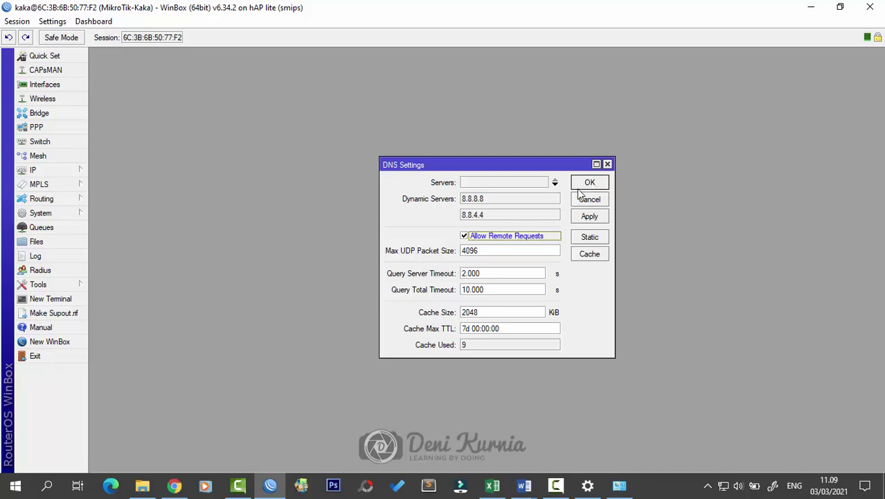
pyautogui.click(599, 183)
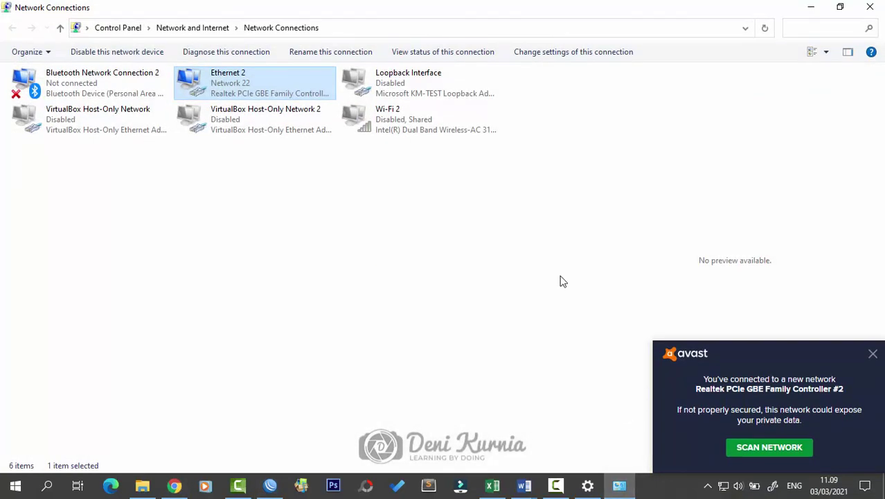
# Step: Check Ethernet 2 details: IP 192.168.100.33, mask 255.255.255.128, gateway 192.168.100.1 via DHCP
pyautogui.doubleClick(242, 79)
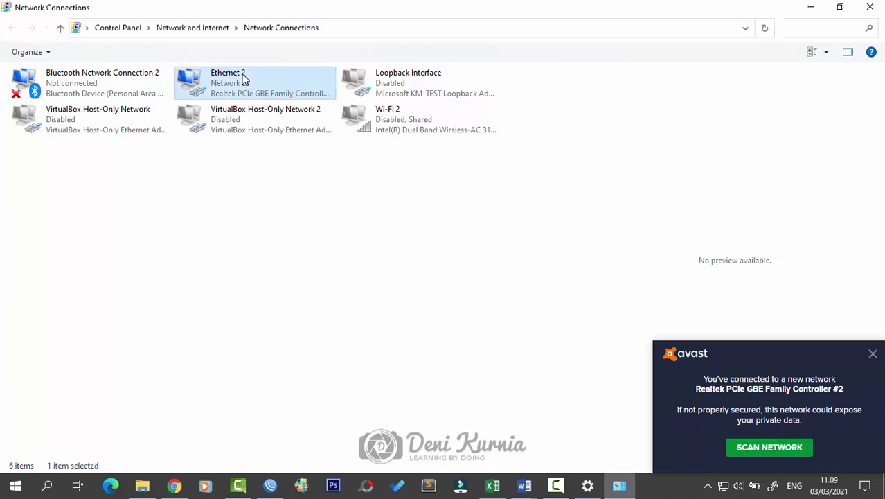
pyautogui.click(388, 234)
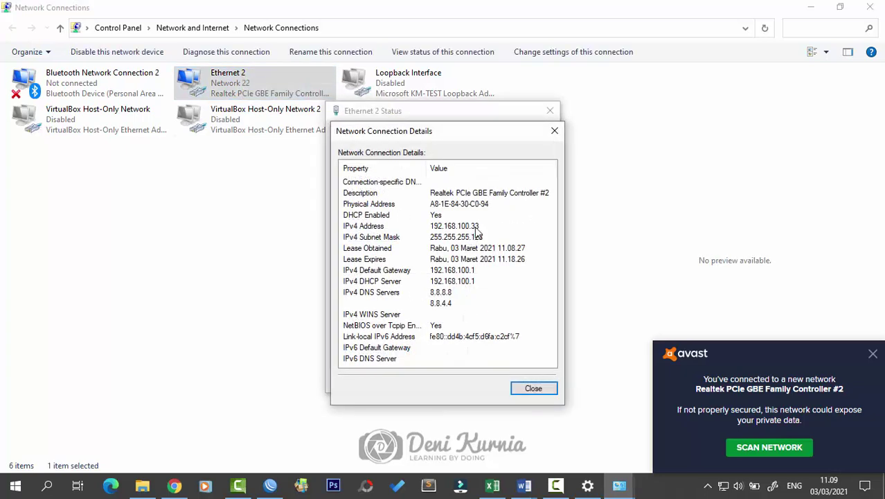
pyautogui.click(475, 227)
pyautogui.click(479, 248)
pyautogui.click(479, 270)
pyautogui.click(478, 283)
pyautogui.click(480, 270)
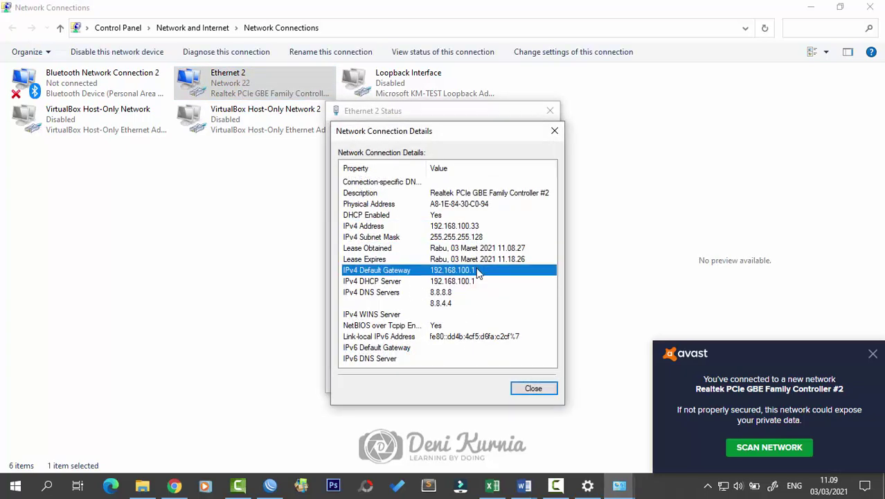
pyautogui.click(485, 237)
pyautogui.click(492, 225)
pyautogui.click(554, 131)
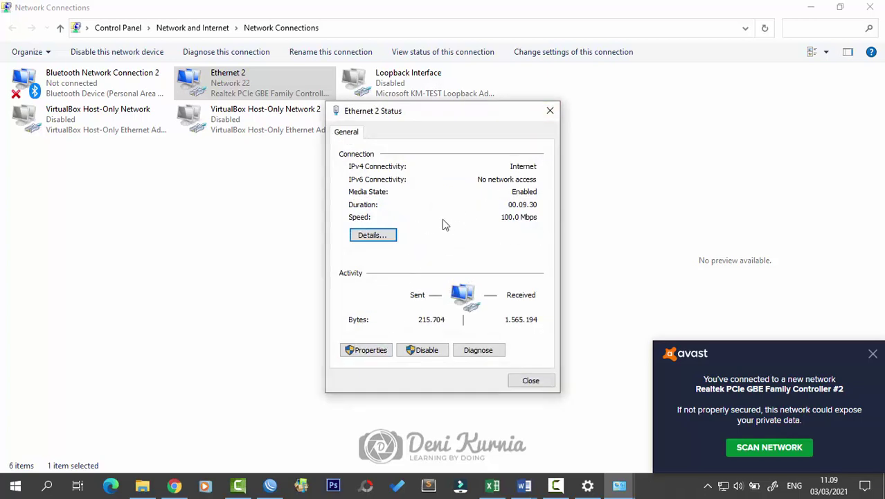
# Step: Review Ethernet 2's IPv4 properties without changes and close the dialogs
pyautogui.click(380, 351)
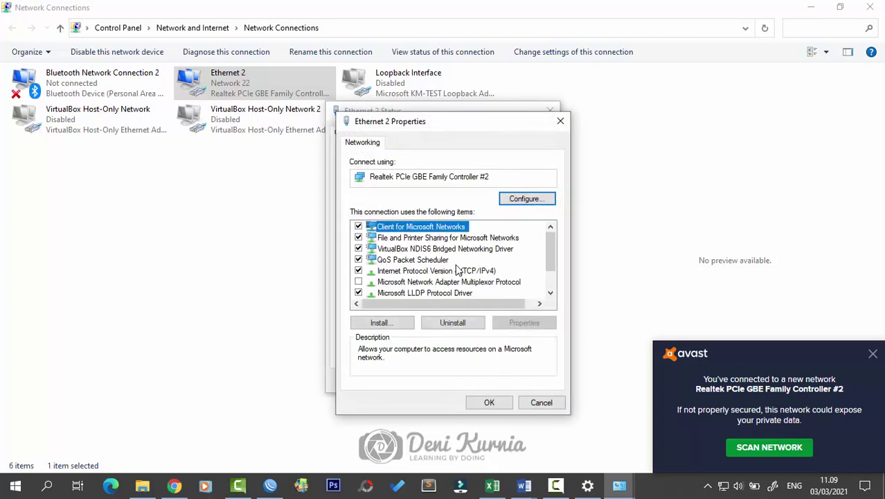
pyautogui.click(457, 272)
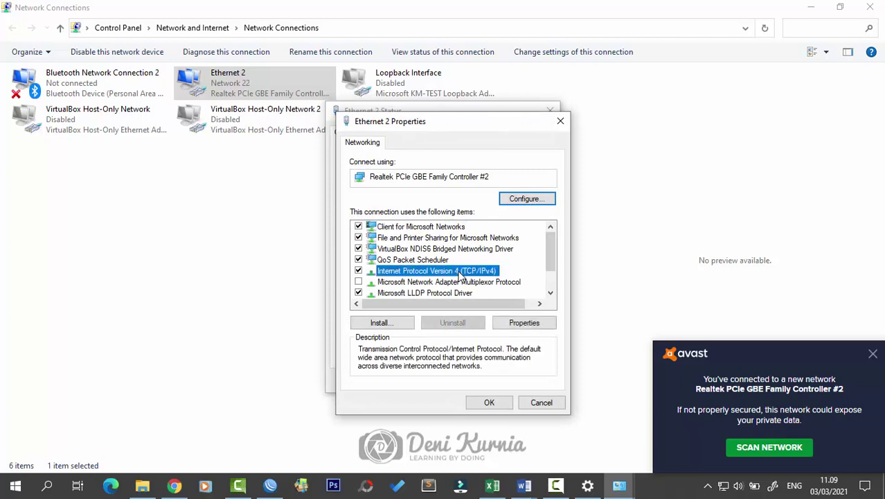
pyautogui.click(524, 322)
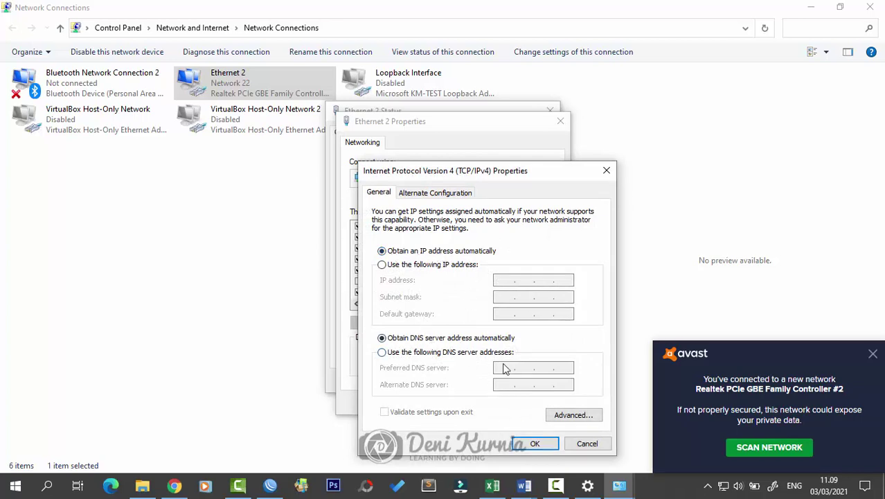
pyautogui.click(605, 174)
pyautogui.click(560, 121)
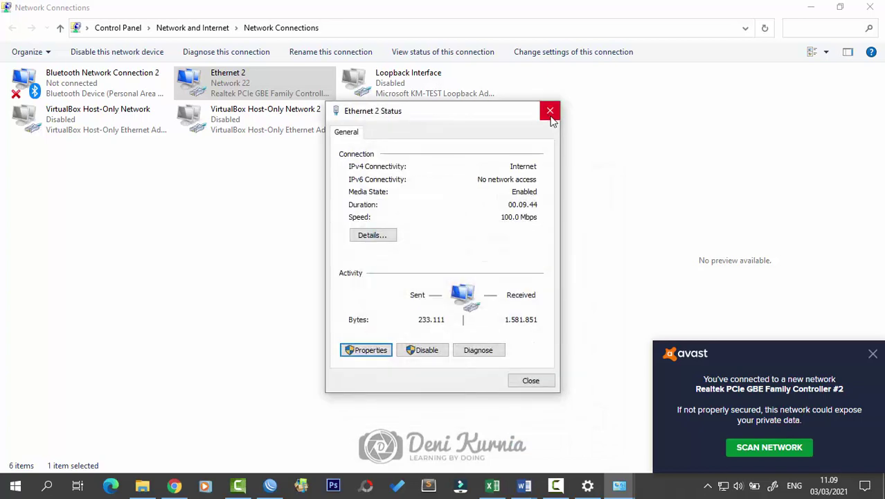
pyautogui.click(550, 113)
# Step: Recheck Ethernet 2's network details once more, then minimise Network Connections
pyautogui.rightClick(229, 83)
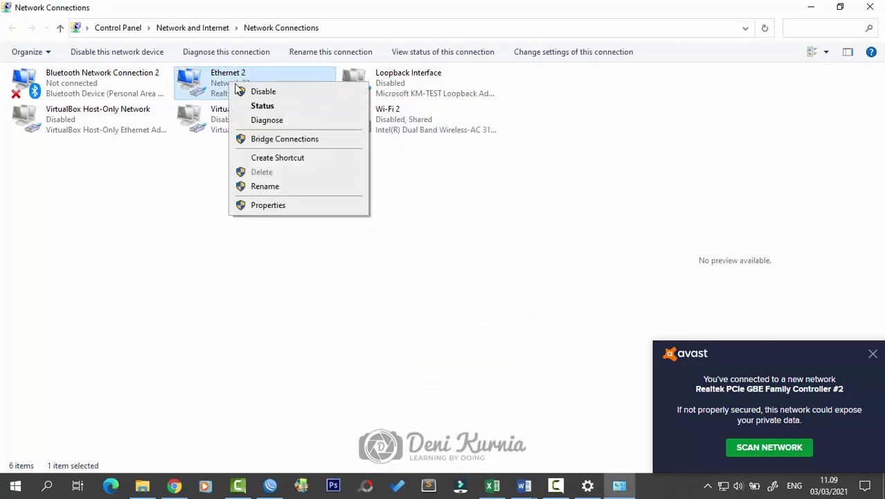
pyautogui.click(197, 172)
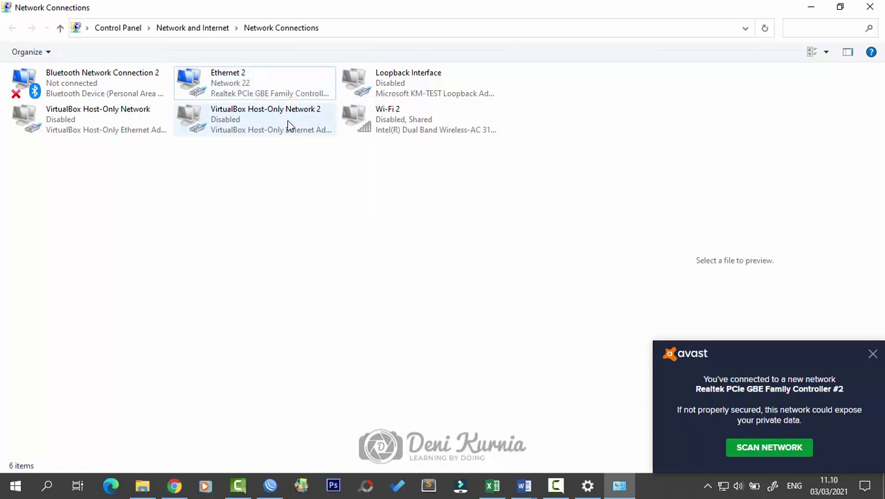
pyautogui.click(247, 83)
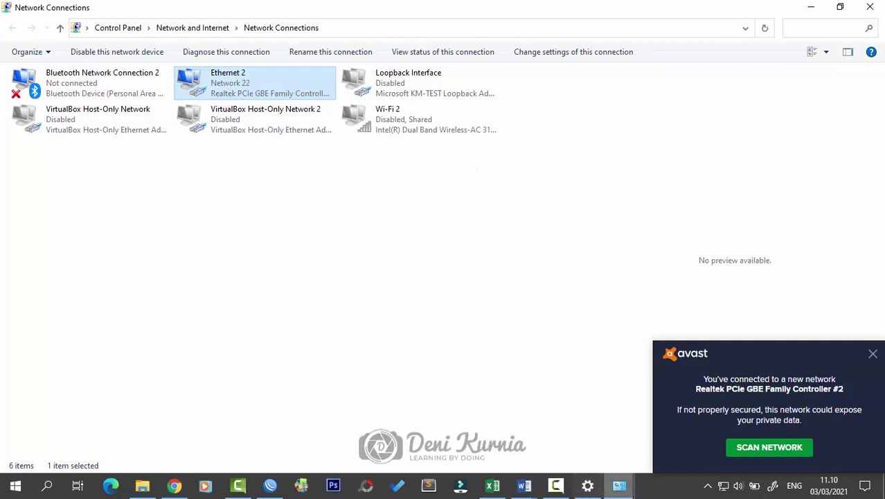
pyautogui.moveTo(623, 489)
pyautogui.click(692, 433)
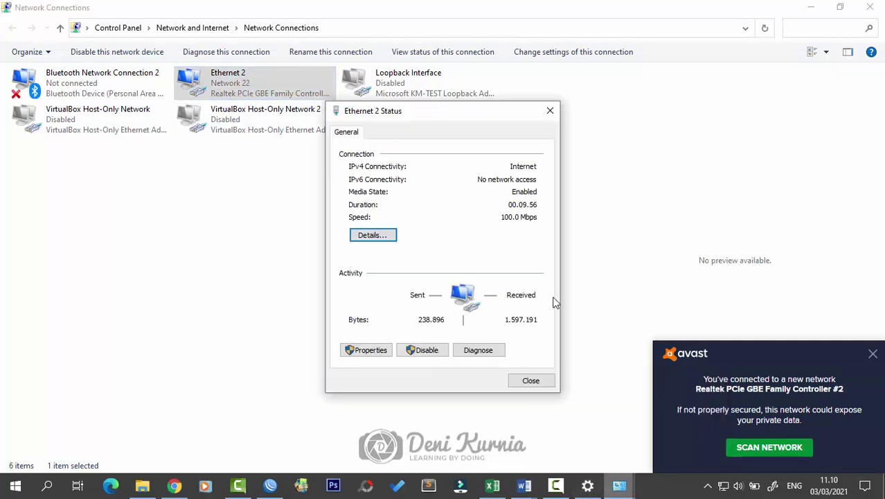
pyautogui.click(369, 235)
pyautogui.click(550, 133)
pyautogui.click(550, 111)
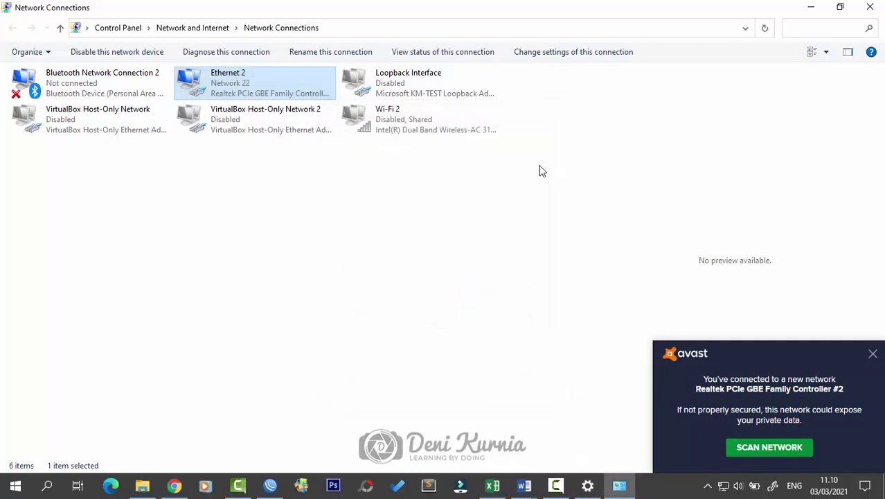
pyautogui.click(812, 7)
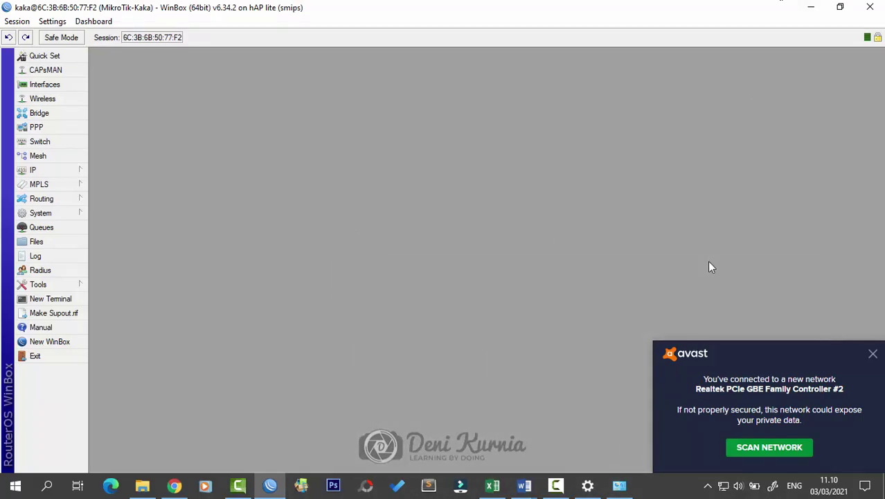
# Step: Load youtube.com in a new Chrome tab to confirm internet access, then minimise Chrome
pyautogui.click(174, 485)
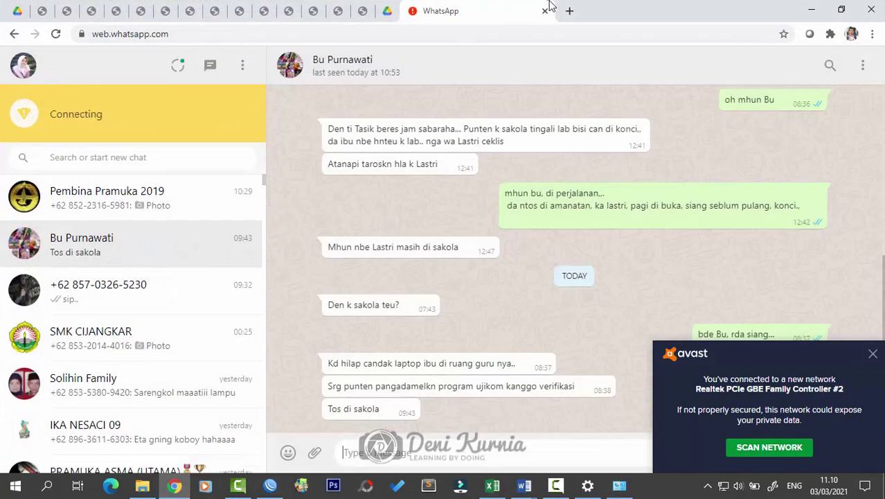
pyautogui.click(572, 11)
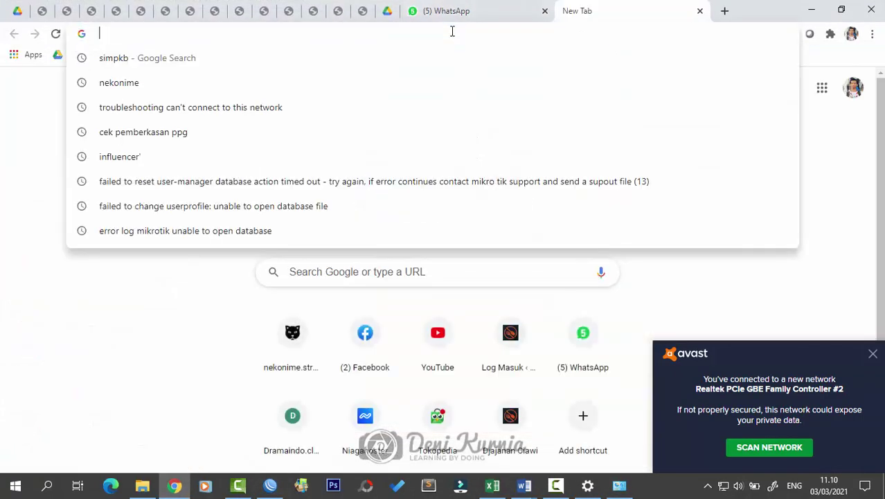
pyautogui.write('youtube.com')
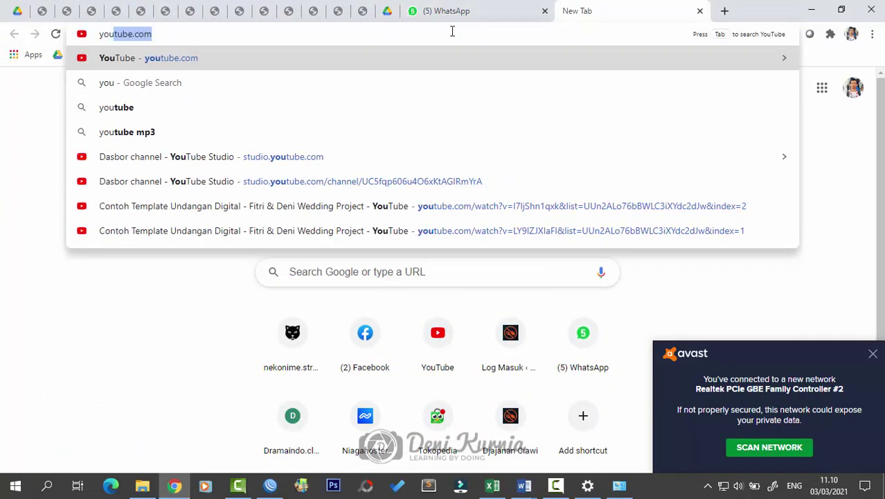
pyautogui.press('Return')
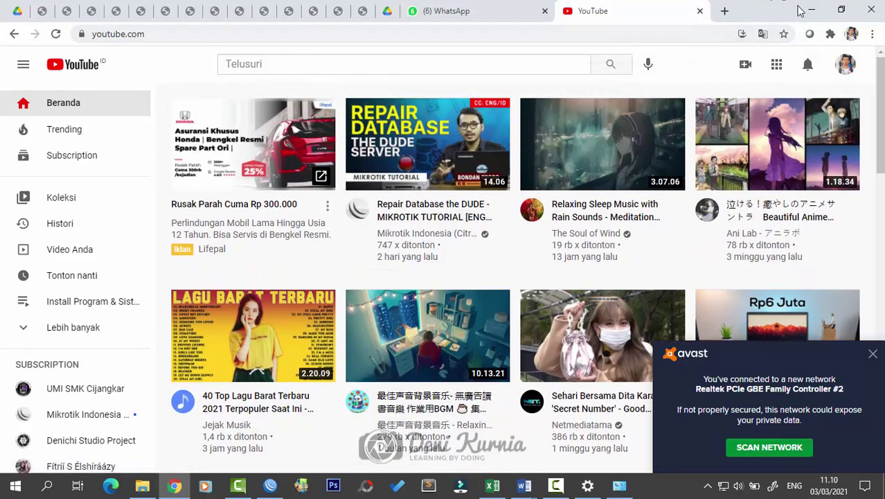
pyautogui.click(811, 10)
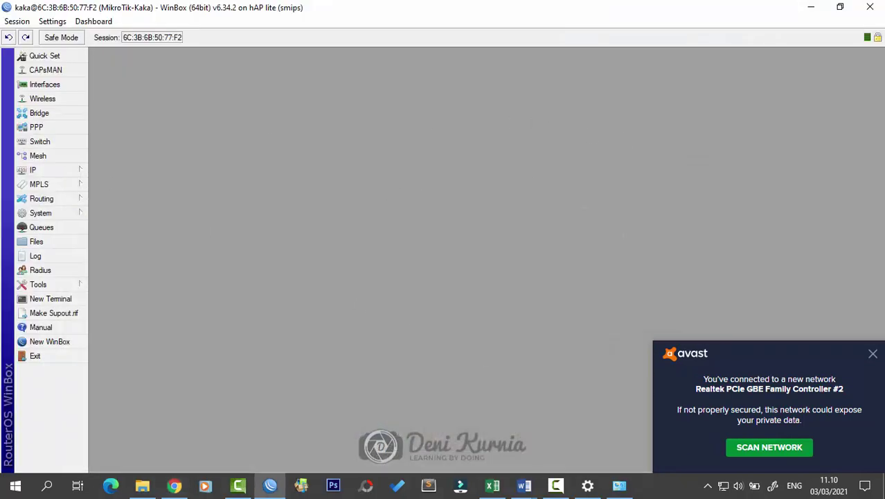
# Step: Dismiss the Avast notice and review the exam's NTP = Yes requirement in Word
pyautogui.click(872, 354)
pyautogui.click(524, 484)
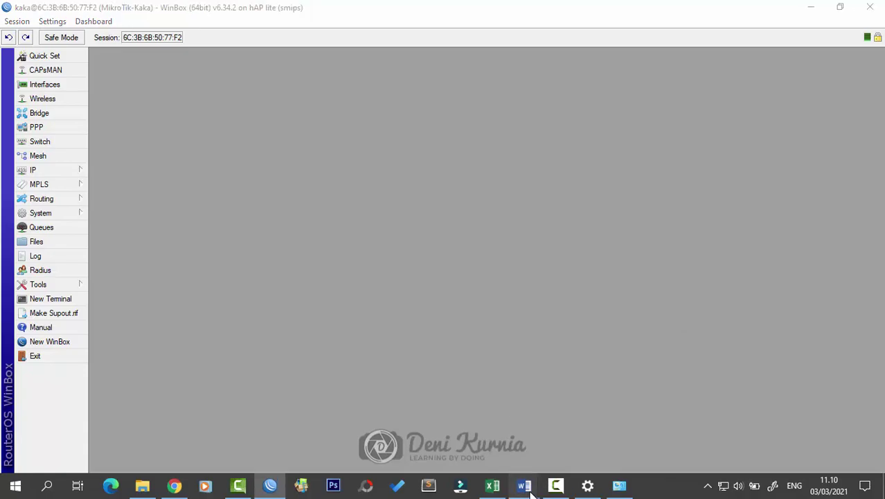
pyautogui.click(601, 426)
pyautogui.scroll(6, 551, 313)
pyautogui.scroll(-4, 349, 291)
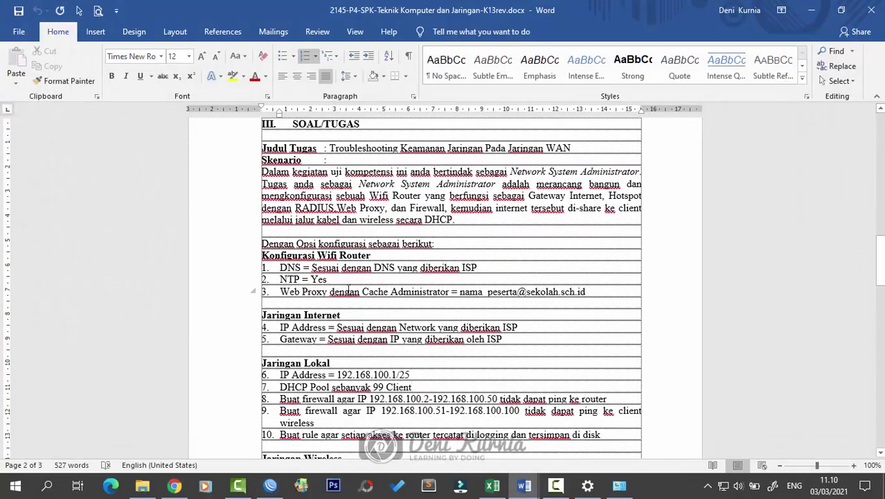
pyautogui.tripleClick(318, 276)
pyautogui.click(426, 291)
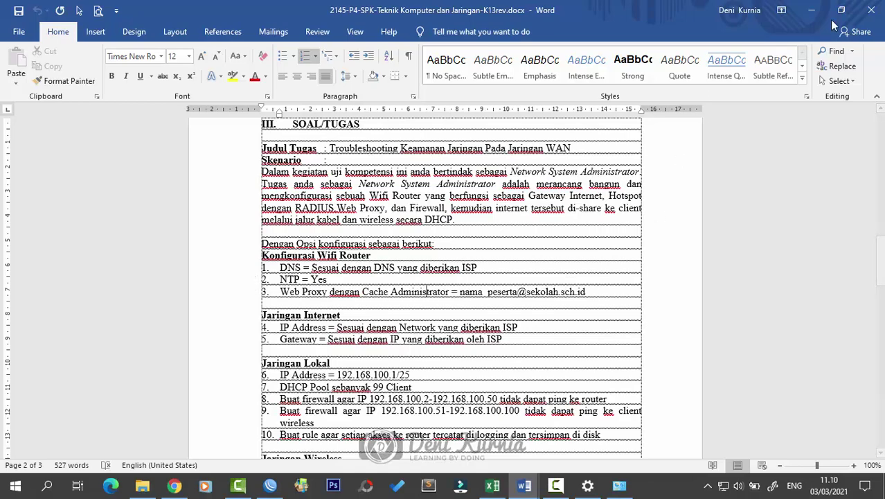
pyautogui.click(811, 9)
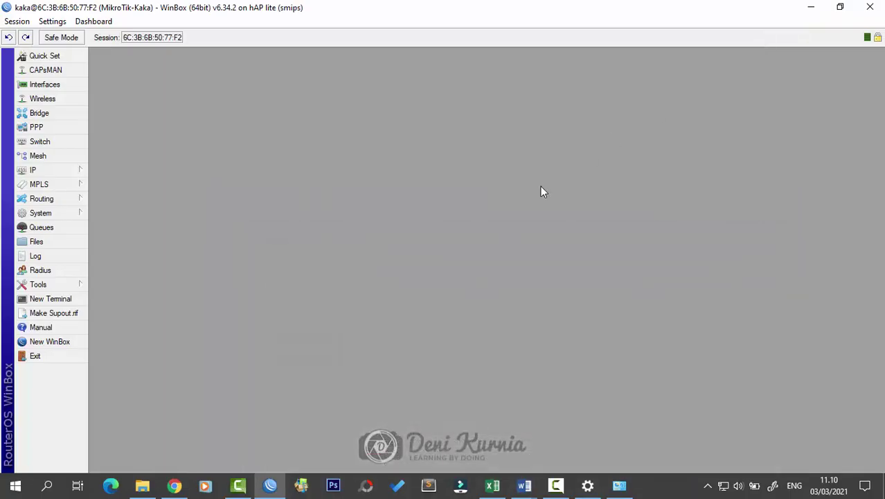
# Step: Add the router's Time and Date fields to the WinBox toolbar
pyautogui.rightClick(795, 44)
pyautogui.click(813, 55)
pyautogui.rightClick(792, 36)
pyautogui.click(808, 71)
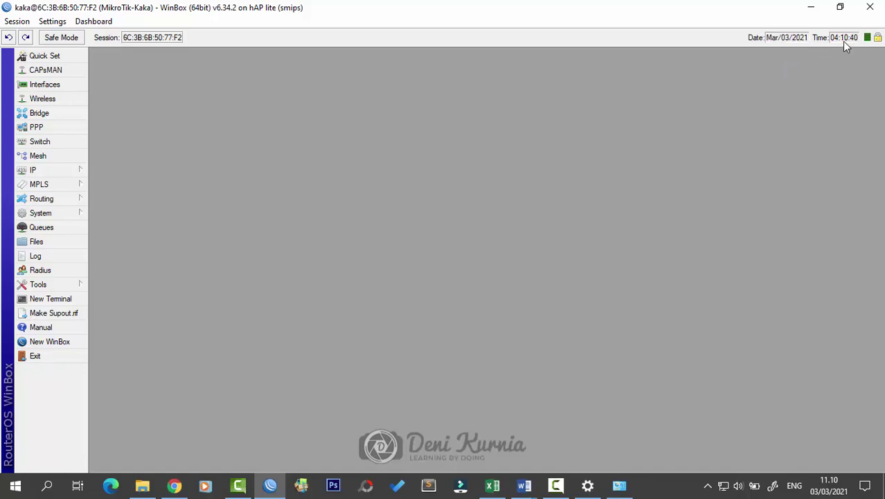
# Step: Enable the SNTP client under System and inspect the Primary and Secondary NTP Server fields
pyautogui.moveTo(826, 490)
pyautogui.click(63, 212)
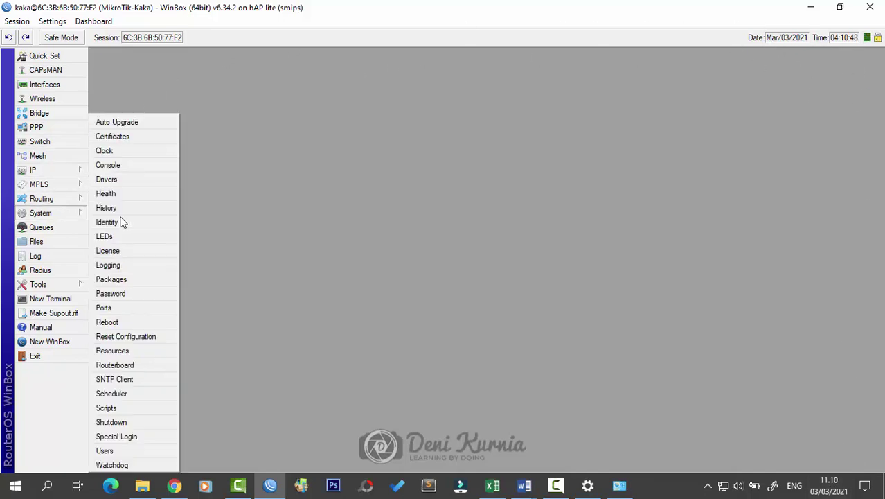
pyautogui.click(153, 380)
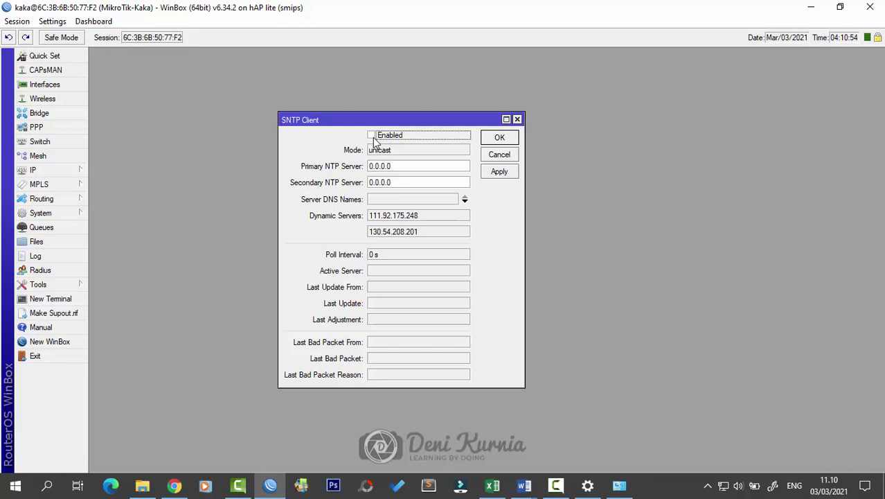
pyautogui.click(372, 135)
pyautogui.moveTo(408, 119); pyautogui.dragTo(707, 102)
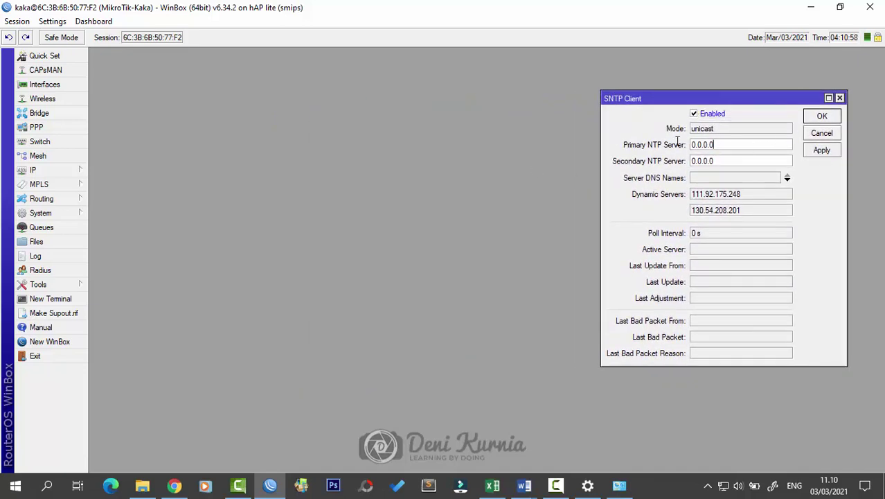
pyautogui.doubleClick(700, 145)
pyautogui.press('Tab')
pyautogui.hotkey('shift', 'Tab')
pyautogui.click(730, 162)
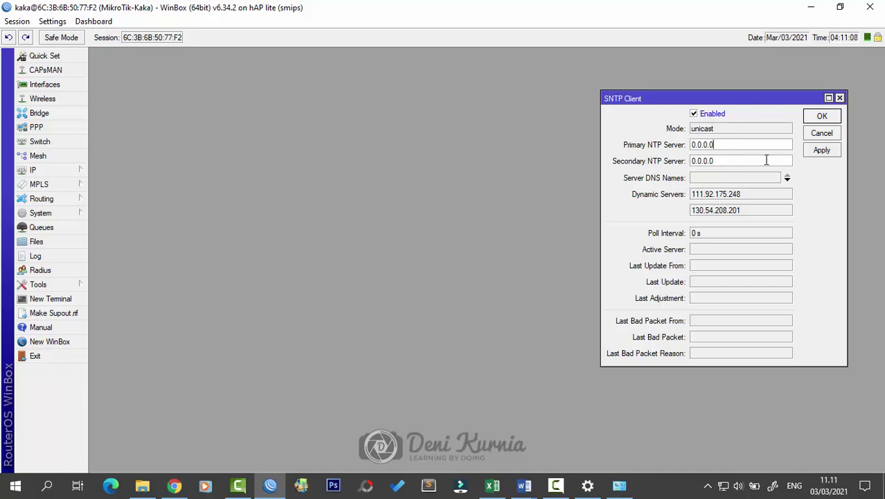
# Step: Ping asia.pool.ntp.org from a new terminal and copy the replying address 222.166.0.137
pyautogui.moveTo(766, 102)
pyautogui.mouseDown()
pyautogui.moveTo(760, 95)
pyautogui.moveTo(771, 97)
pyautogui.mouseUp()
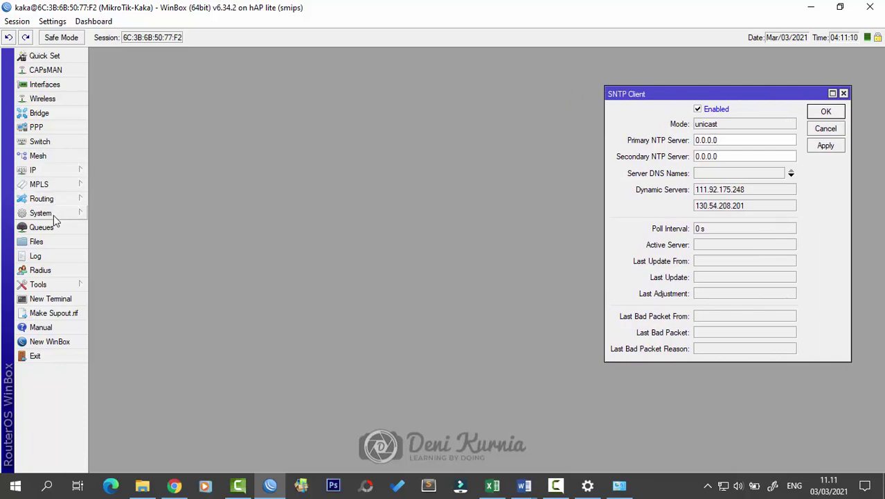
pyautogui.click(52, 300)
pyautogui.moveTo(556, 151); pyautogui.dragTo(436, 181)
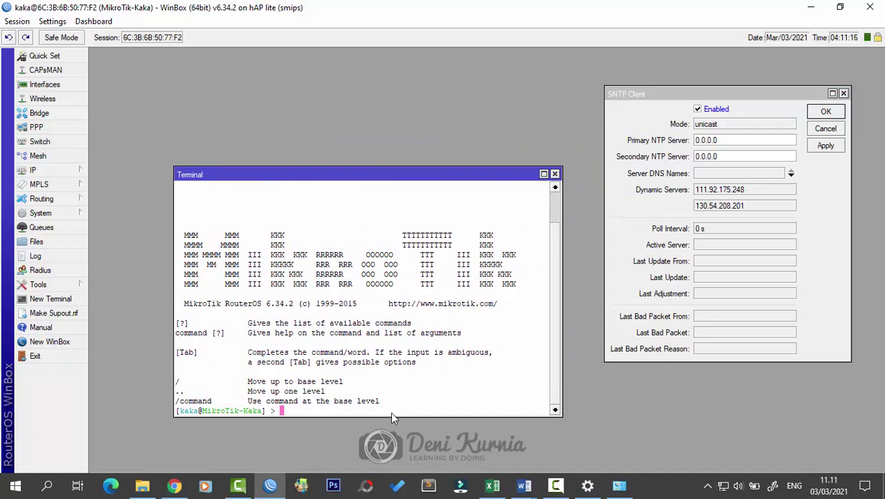
pyautogui.write('ping asia.p')
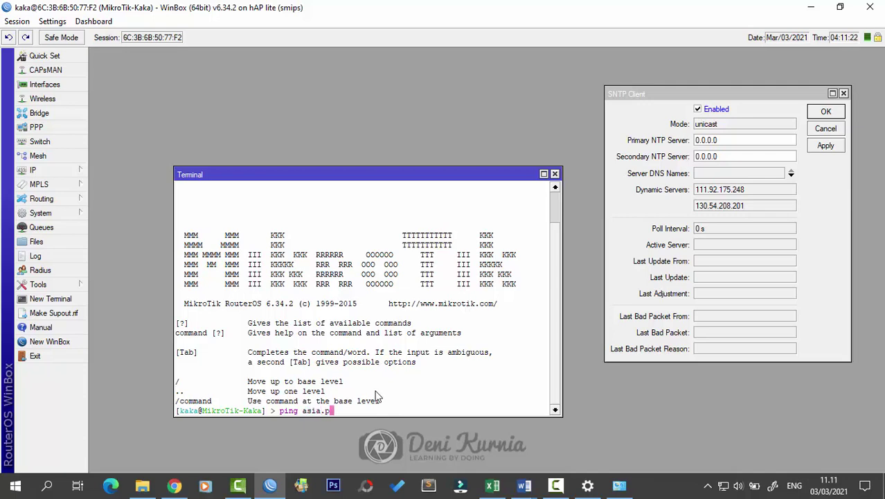
pyautogui.write('ool.ntp.org')
pyautogui.press('Return')
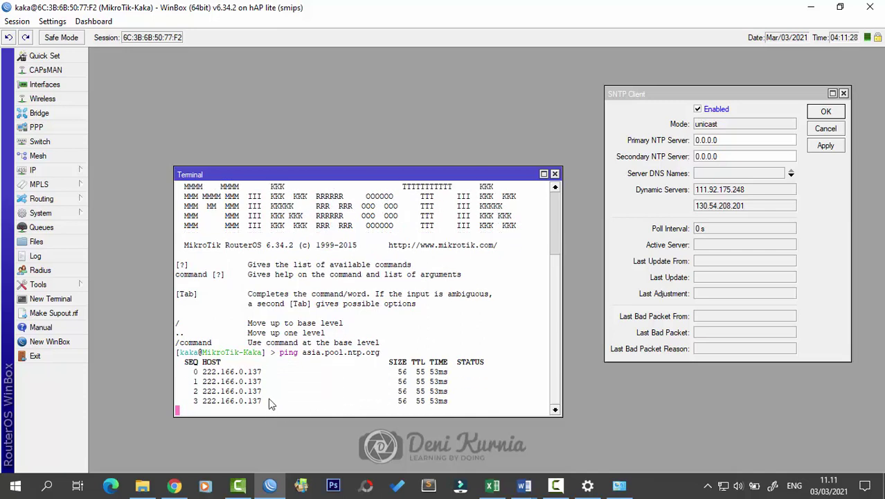
pyautogui.hotkey('ctrl', 'c')
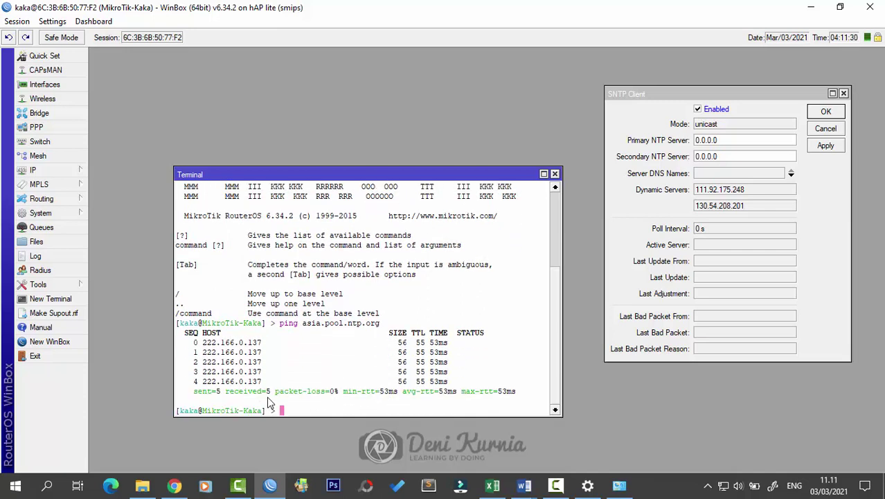
pyautogui.moveTo(258, 382); pyautogui.dragTo(203, 383)
pyautogui.rightClick(204, 379)
pyautogui.click(230, 386)
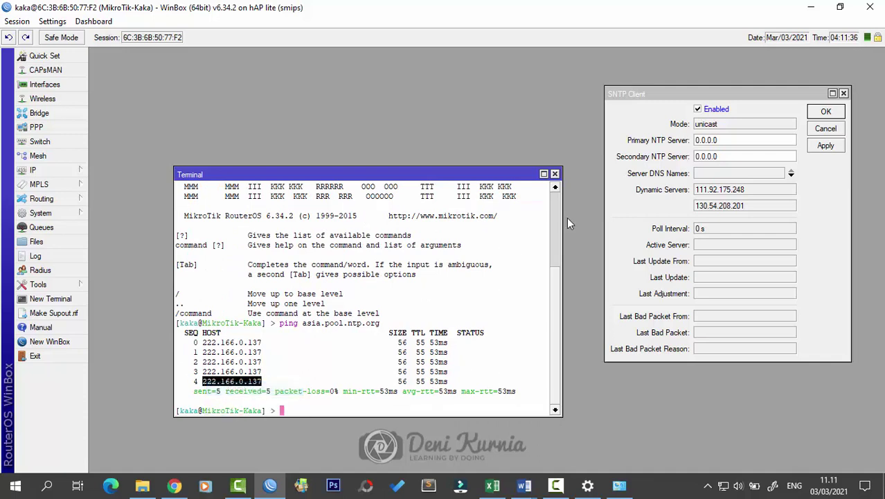
# Step: Make 222.166.0.137 the SNTP primary NTP server, apply it, and close the terminal
pyautogui.moveTo(721, 139); pyautogui.dragTo(653, 140)
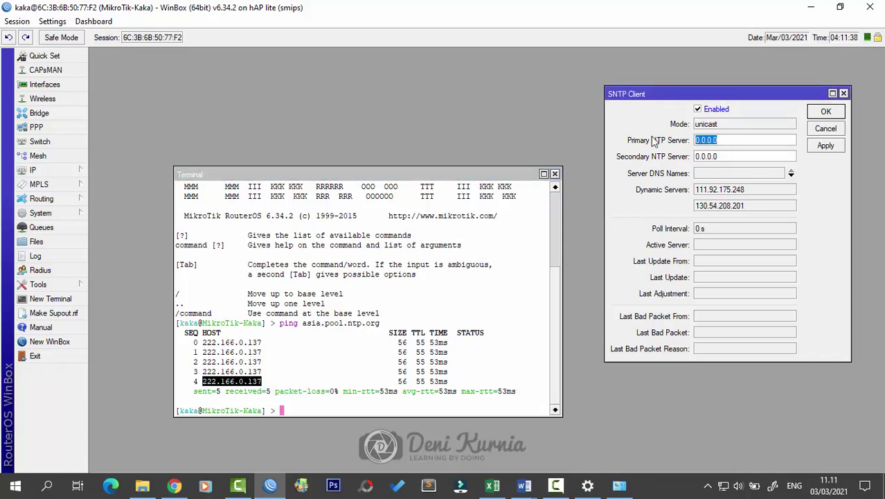
pyautogui.hotkey('ctrl', 'v')
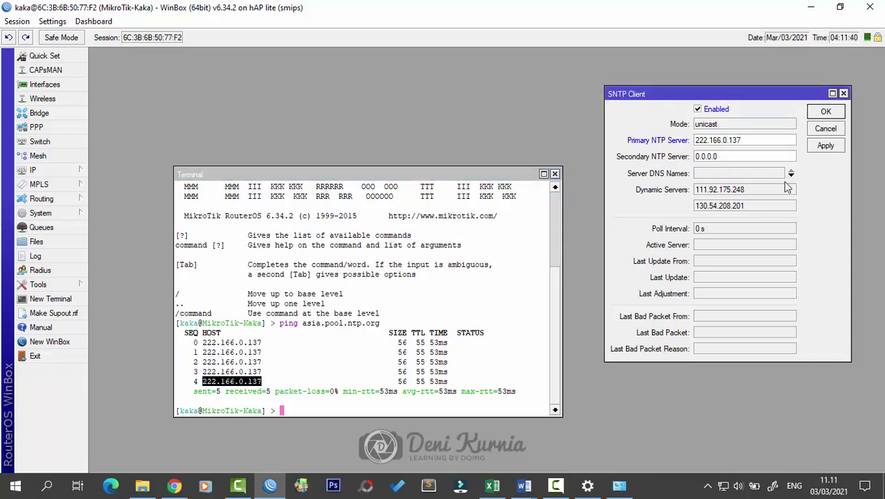
pyautogui.click(825, 145)
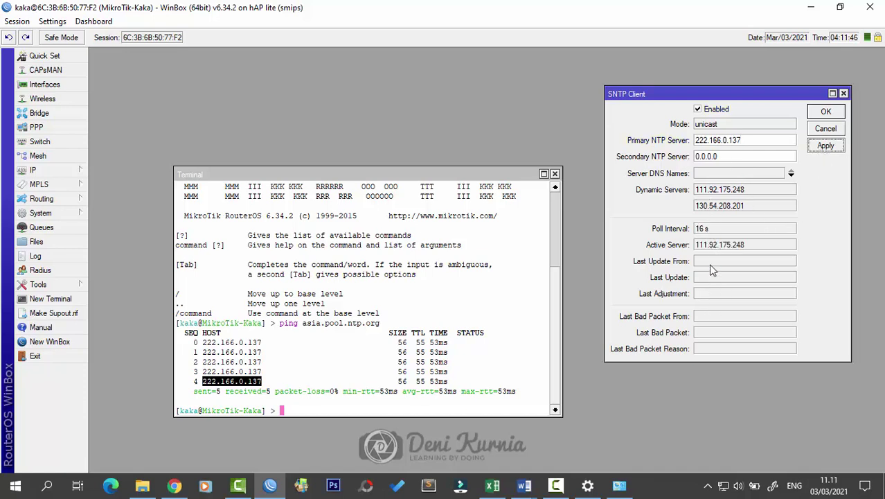
pyautogui.click(707, 245)
pyautogui.click(555, 173)
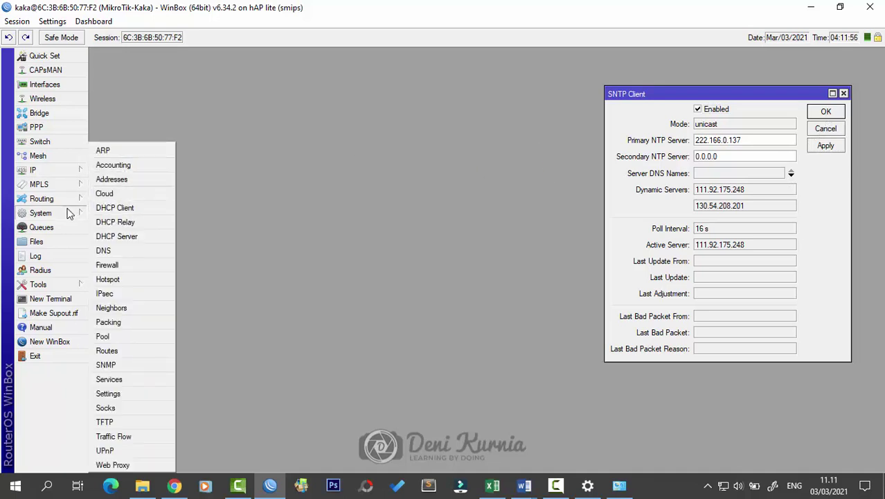
# Step: Set the clock's time zone to Asia/Jakarta (GMT +07:00), then close the Clock and SNTP windows
pyautogui.moveTo(69, 213)
pyautogui.click(104, 150)
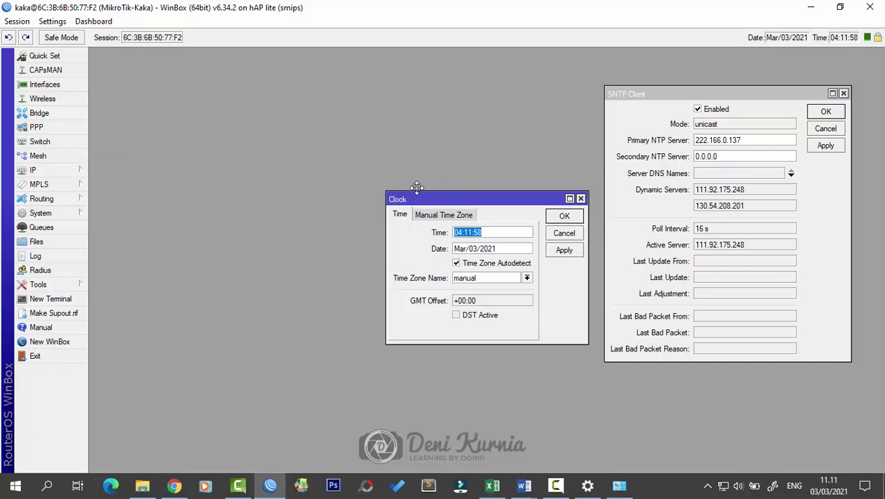
pyautogui.moveTo(416, 196); pyautogui.dragTo(324, 174)
pyautogui.click(434, 257)
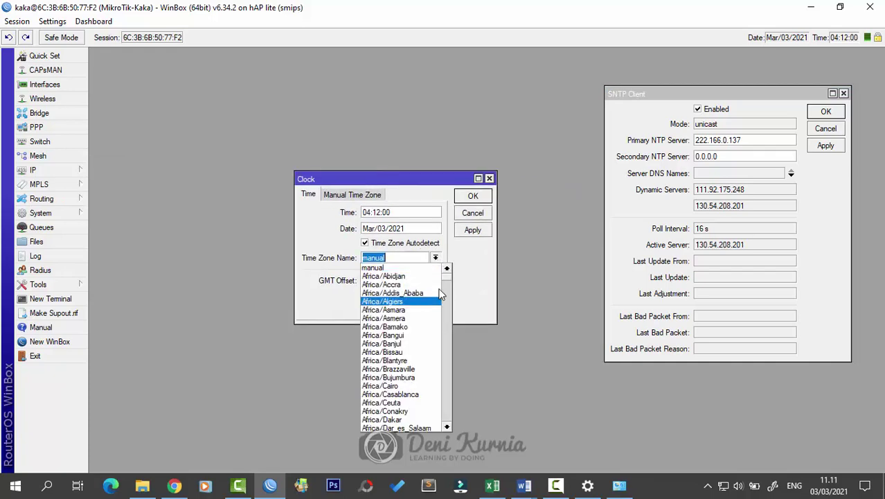
pyautogui.moveTo(449, 293); pyautogui.dragTo(446, 343)
pyautogui.click(415, 368)
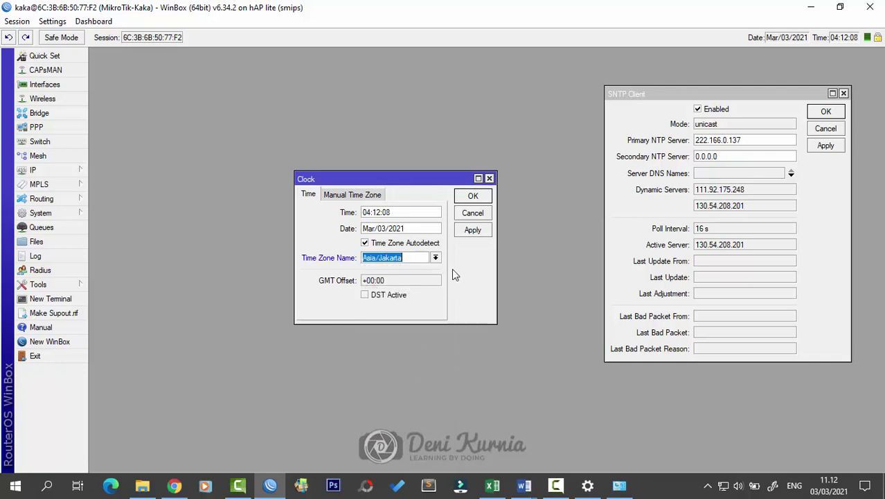
pyautogui.click(471, 229)
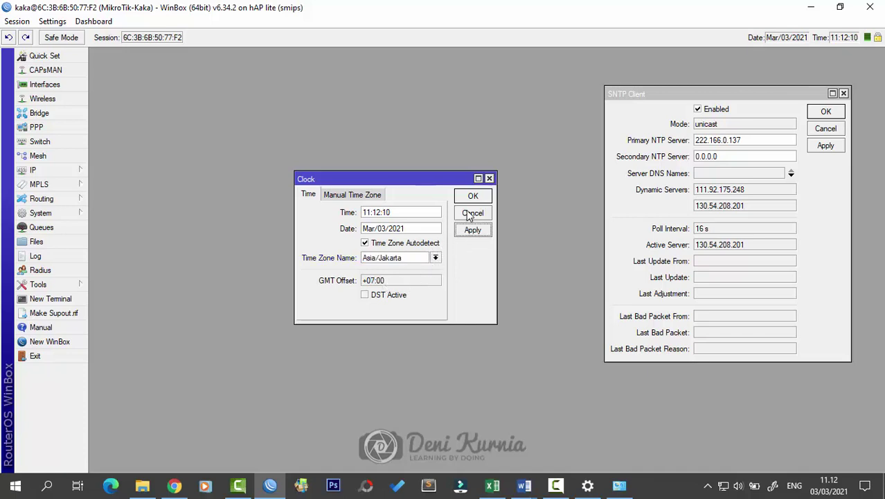
pyautogui.click(473, 197)
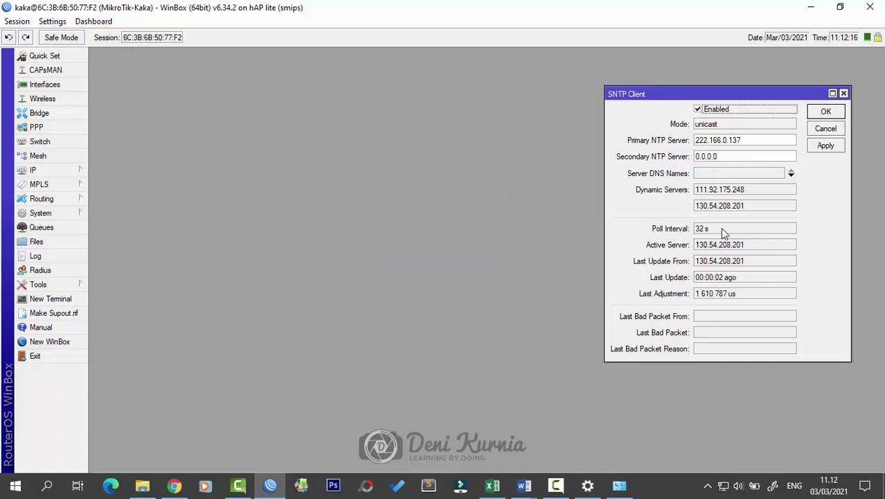
pyautogui.click(836, 112)
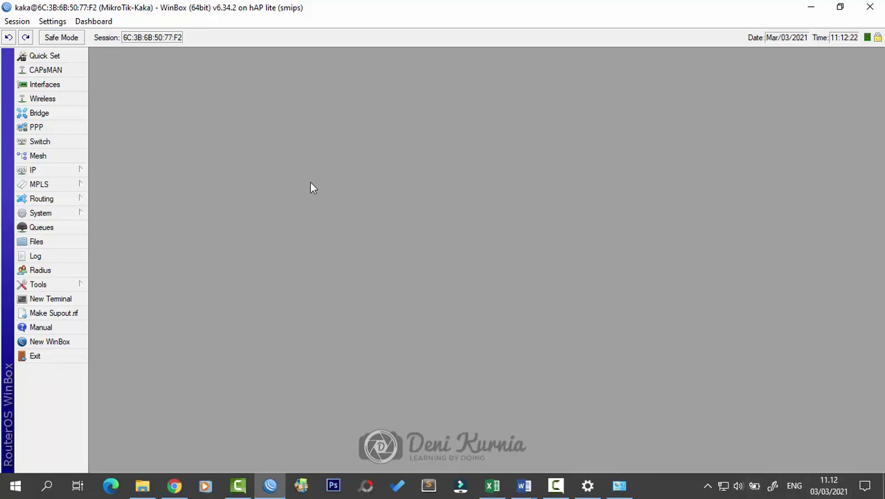
pyautogui.click(529, 486)
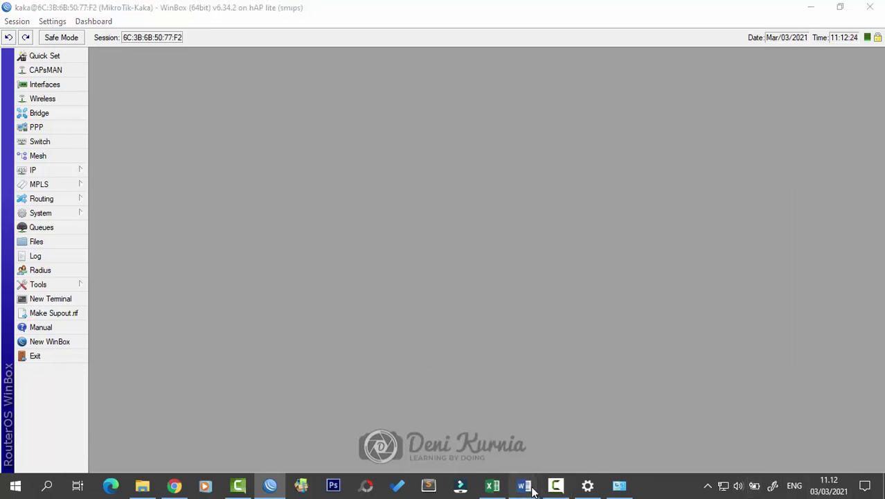
pyautogui.click(601, 437)
pyautogui.scroll(-20, 558, 320)
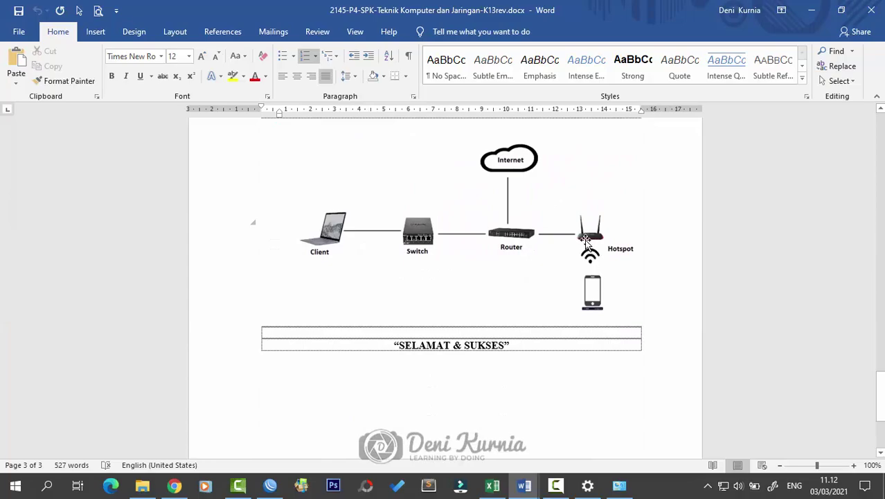
pyautogui.scroll(8, 616, 248)
pyautogui.scroll(-5, 617, 248)
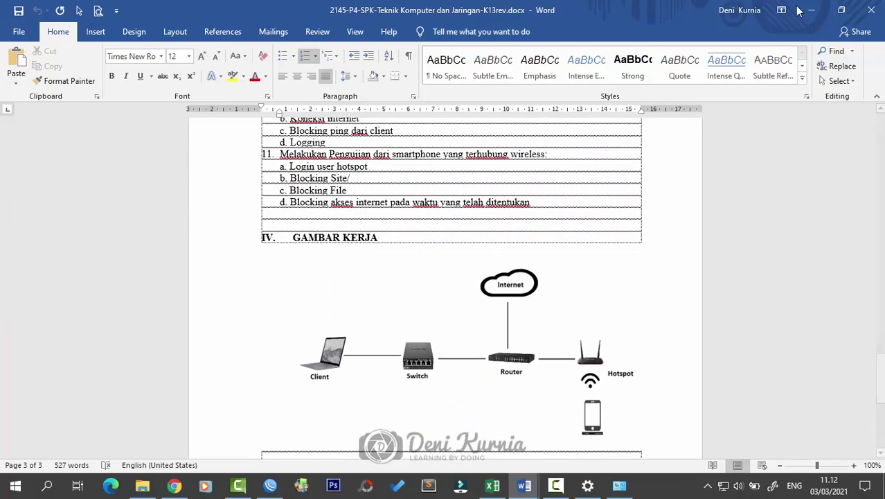
pyautogui.click(811, 10)
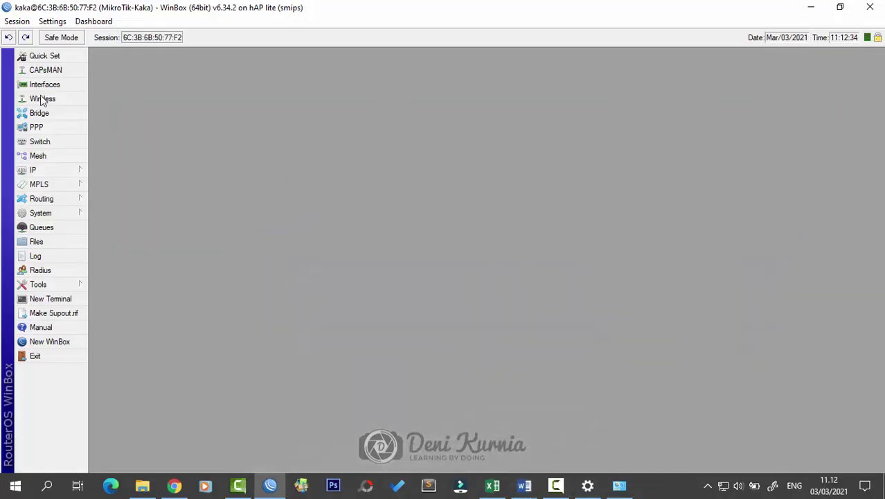
# Step: Enable the wlan1 interface in the Wireless Tables list
pyautogui.click(43, 99)
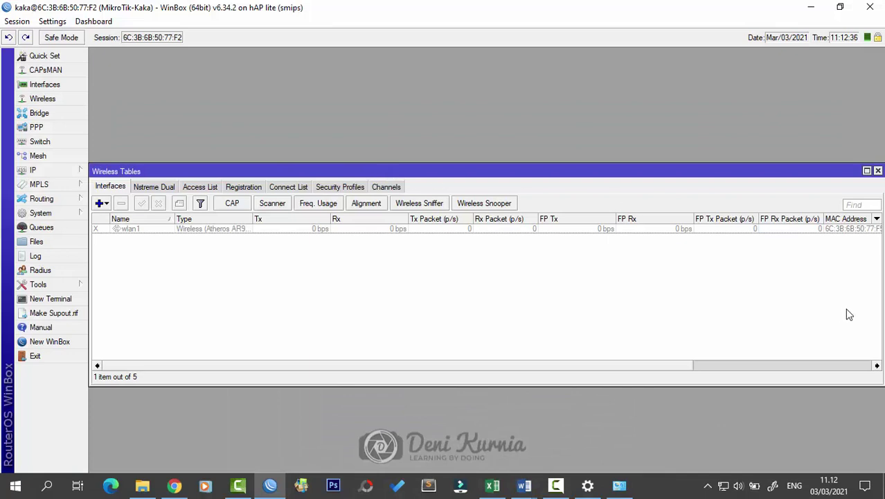
pyautogui.moveTo(880, 298); pyautogui.dragTo(790, 298)
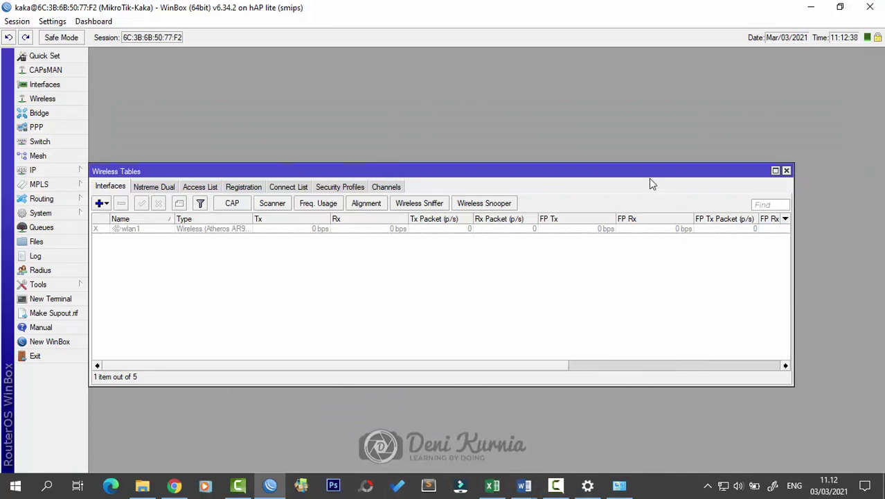
pyautogui.moveTo(649, 178); pyautogui.dragTo(690, 184)
pyautogui.click(184, 236)
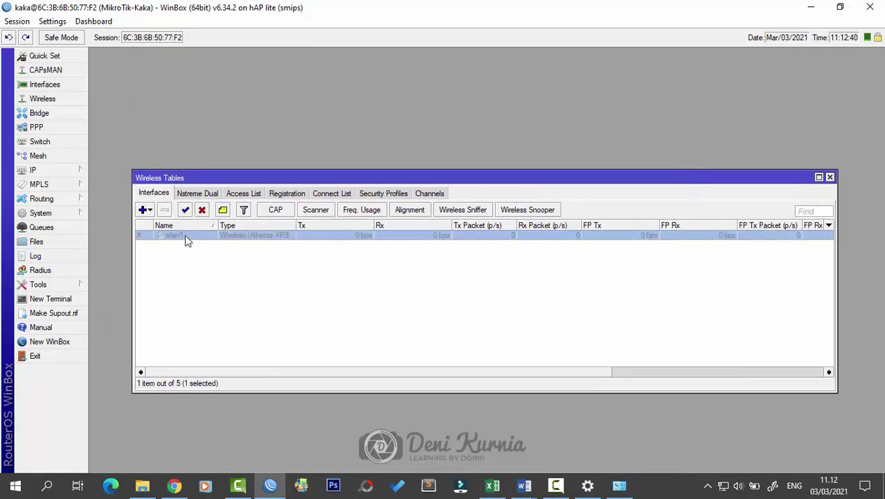
pyautogui.click(185, 211)
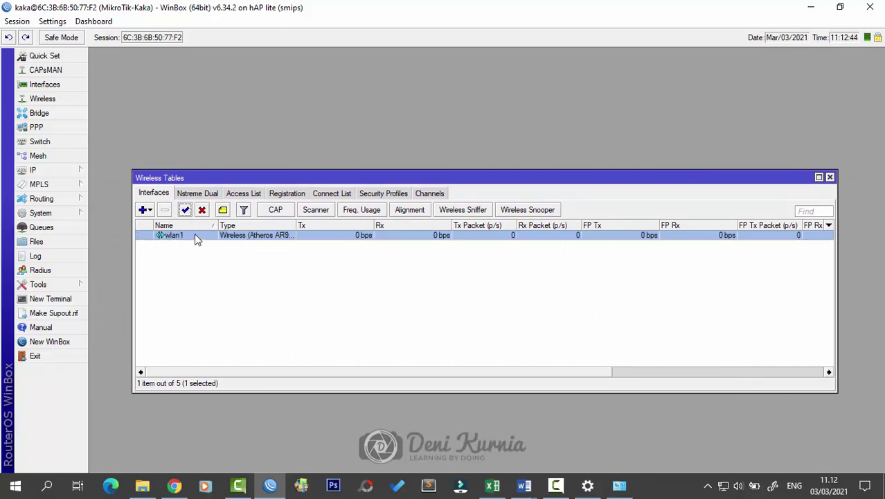
# Step: Rename wlan1 to wlan1-WIFI in its properties and show its wireless settings
pyautogui.doubleClick(195, 235)
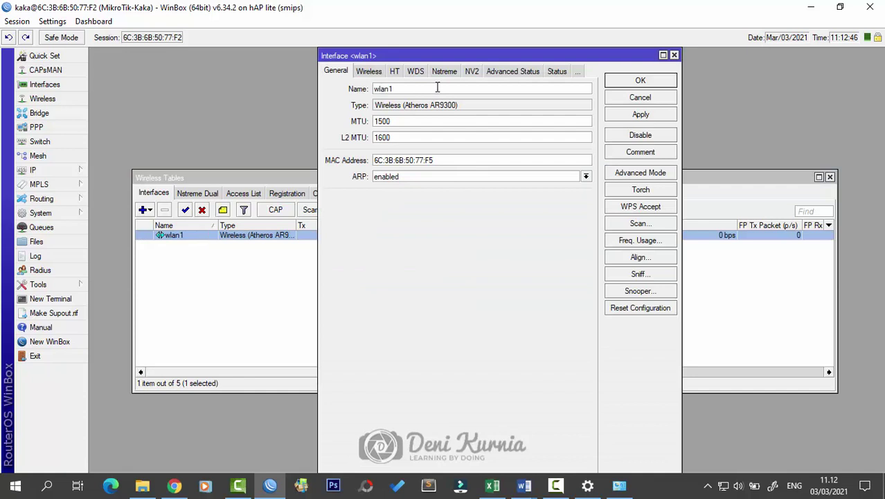
pyautogui.write('-')
pyautogui.press('capslock')
pyautogui.write('WIFI')
pyautogui.click(369, 72)
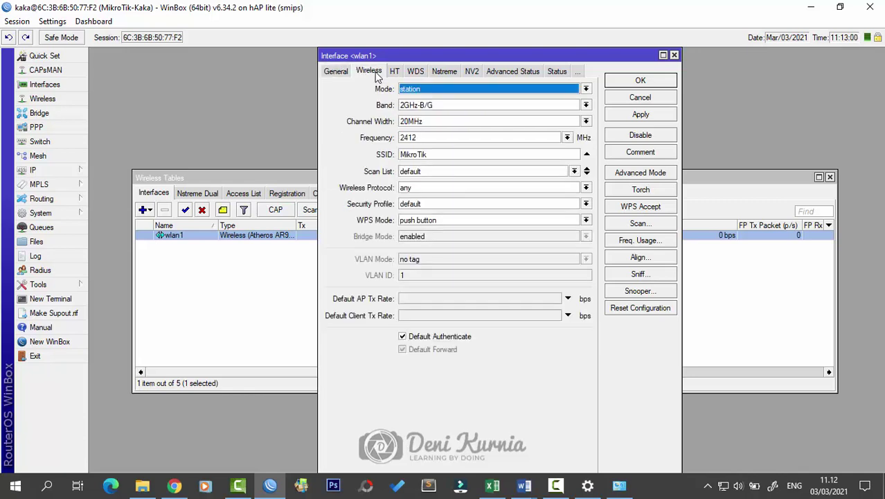
# Step: Check the wireless requirements in the Word task sheet, then return to WinBox
pyautogui.moveTo(524, 486)
pyautogui.click(575, 436)
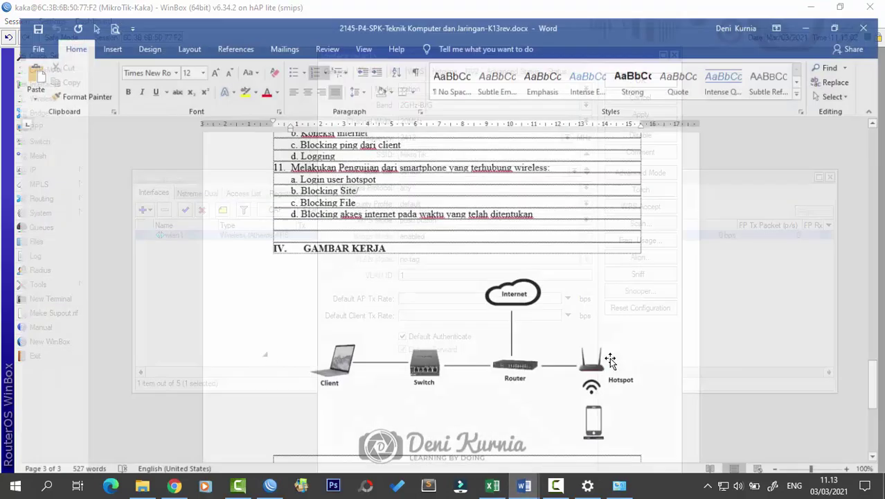
pyautogui.scroll(-2, 585, 380)
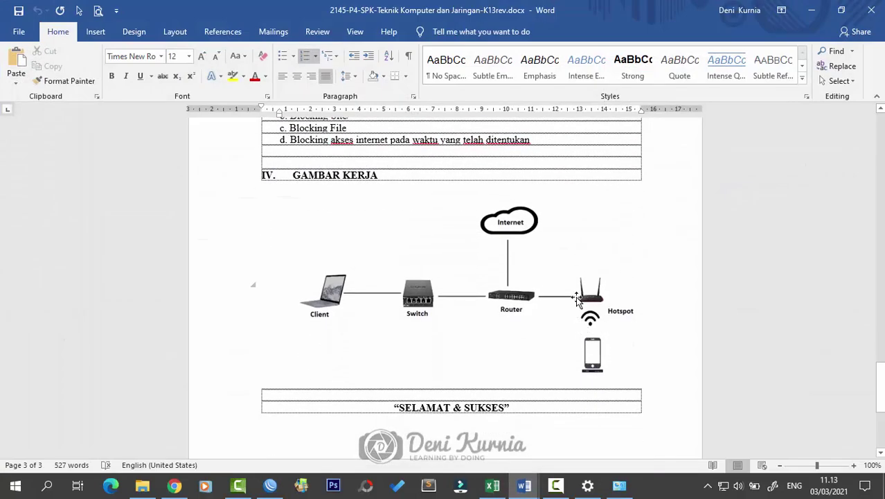
pyautogui.click(811, 10)
# Step: Set wlan1 to ap bridge mode with frequency 2457 MHz
pyautogui.click(559, 90)
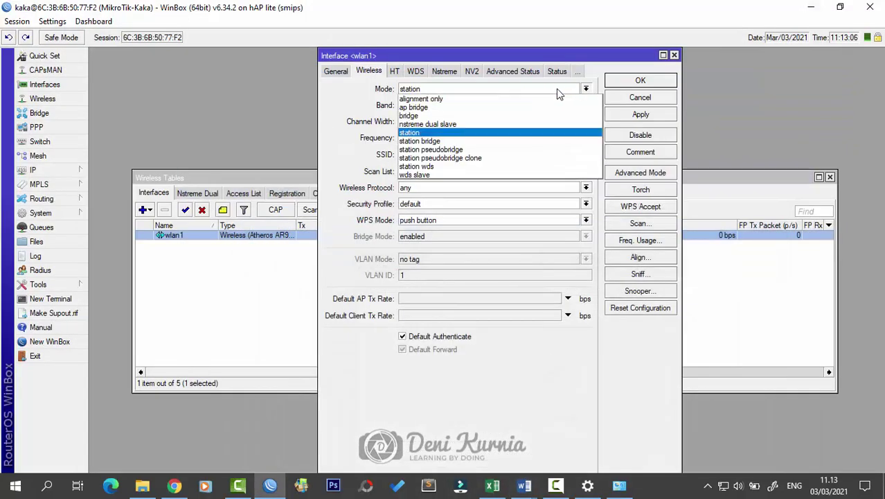
pyautogui.click(559, 108)
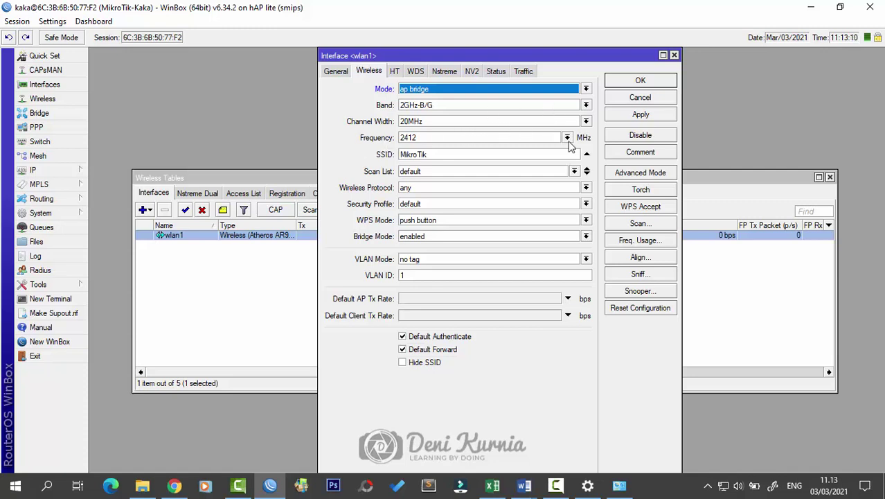
pyautogui.click(567, 139)
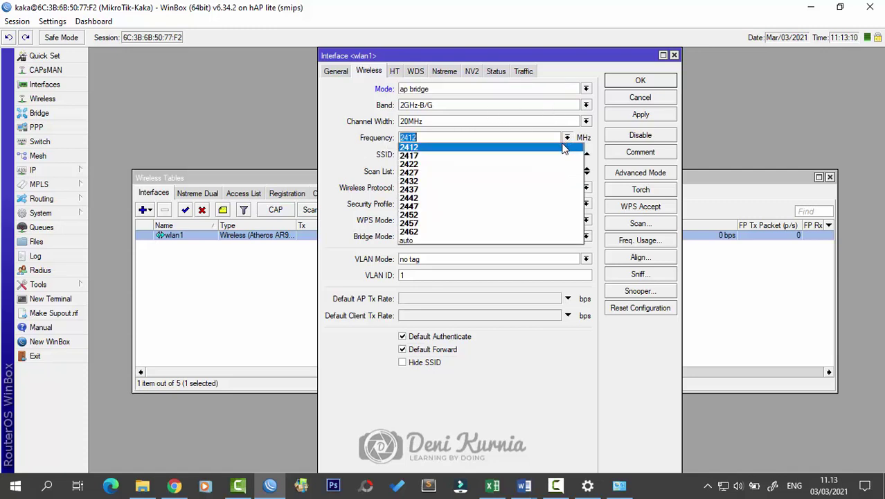
pyautogui.click(547, 224)
# Step: Select the current SSID MikroTik and bring the Word task sheet forward
pyautogui.moveTo(472, 154); pyautogui.dragTo(404, 147)
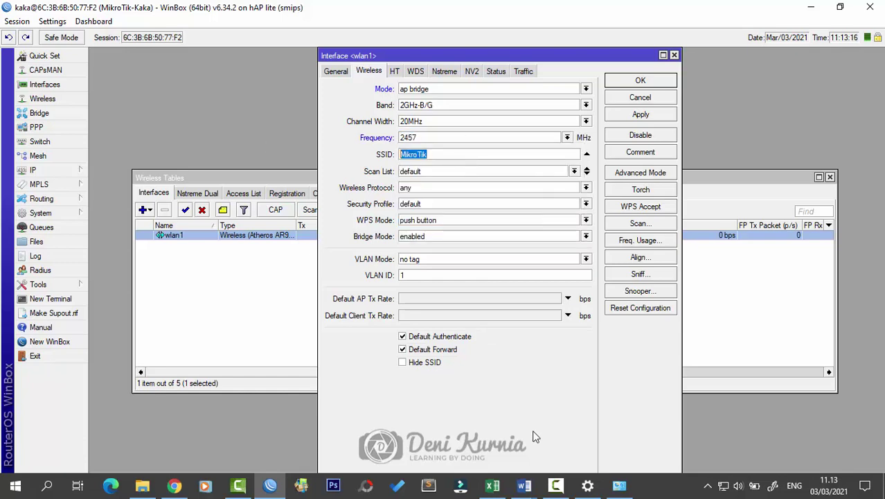
pyautogui.click(530, 485)
pyautogui.click(587, 457)
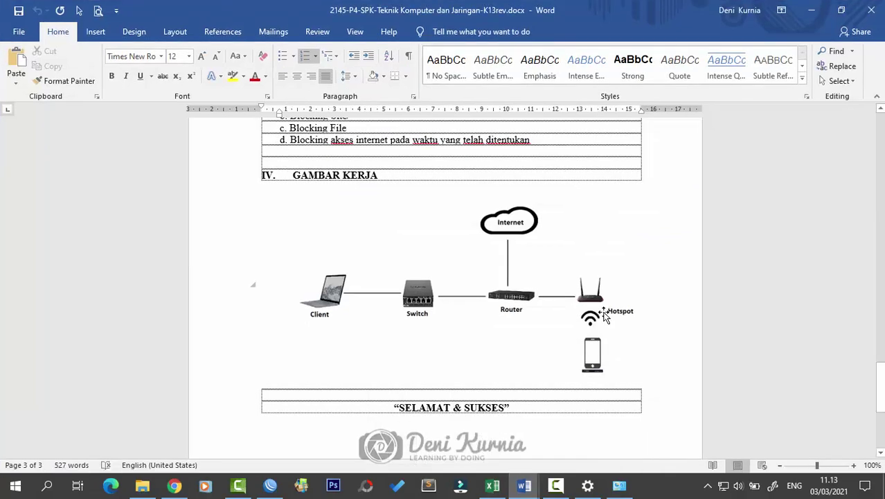
# Step: Read the Jaringan Wireless list in Word, then select the SSID MikroTik back in WinBox
pyautogui.scroll(18, 609, 304)
pyautogui.scroll(4, 610, 301)
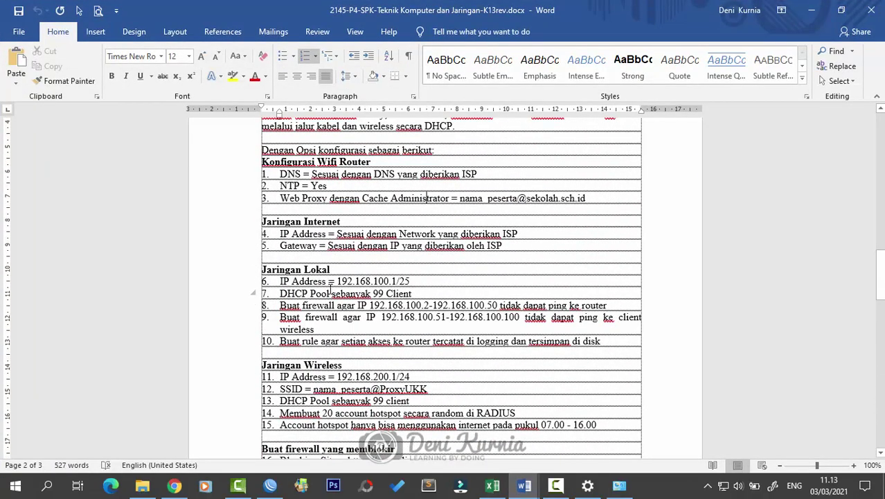
pyautogui.scroll(-2, 331, 290)
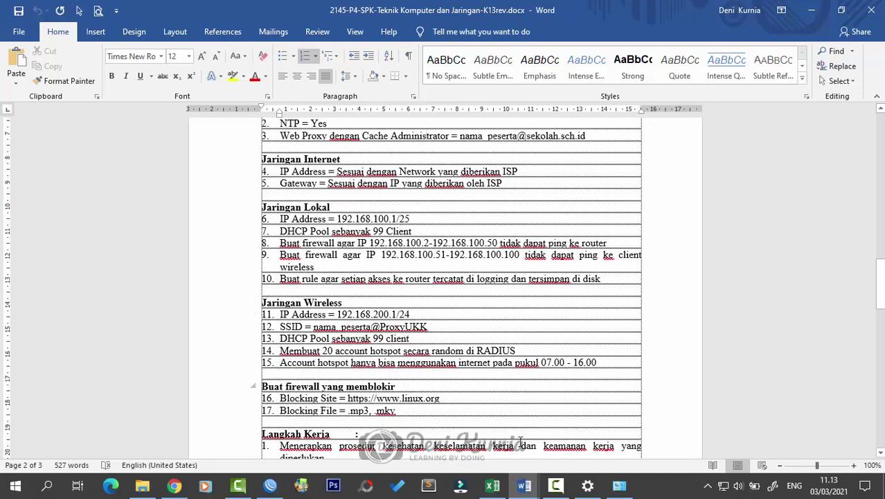
pyautogui.click(276, 486)
pyautogui.moveTo(432, 156); pyautogui.dragTo(278, 143)
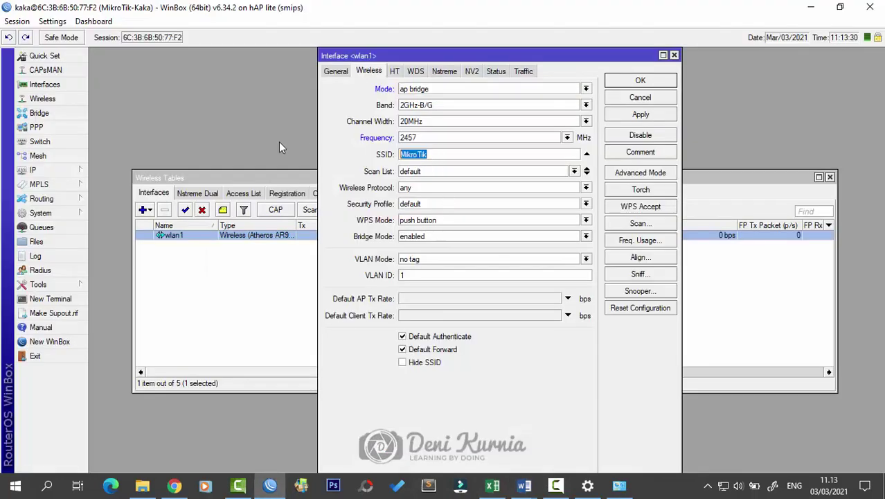
# Step: Type the participant's name and @ into the SSID, checking the required format in the task sheet
pyautogui.write('ka')
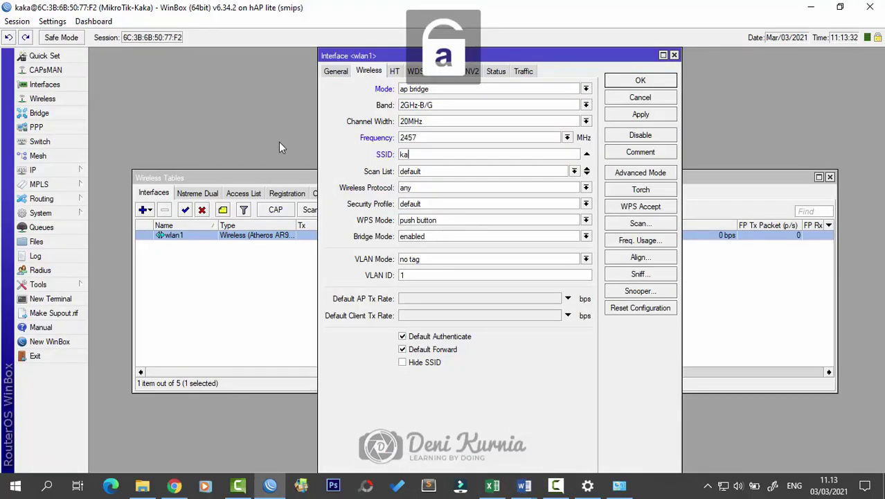
pyautogui.write('ka@proxy')
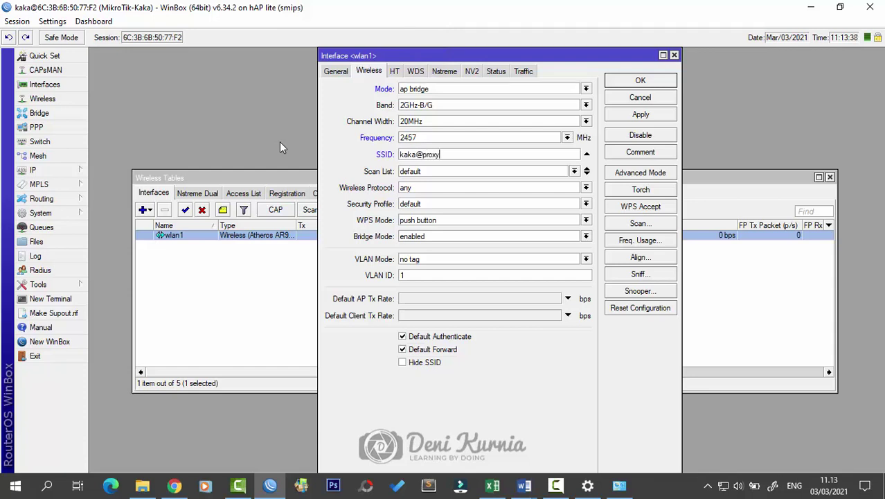
pyautogui.moveTo(524, 486)
pyautogui.click(578, 436)
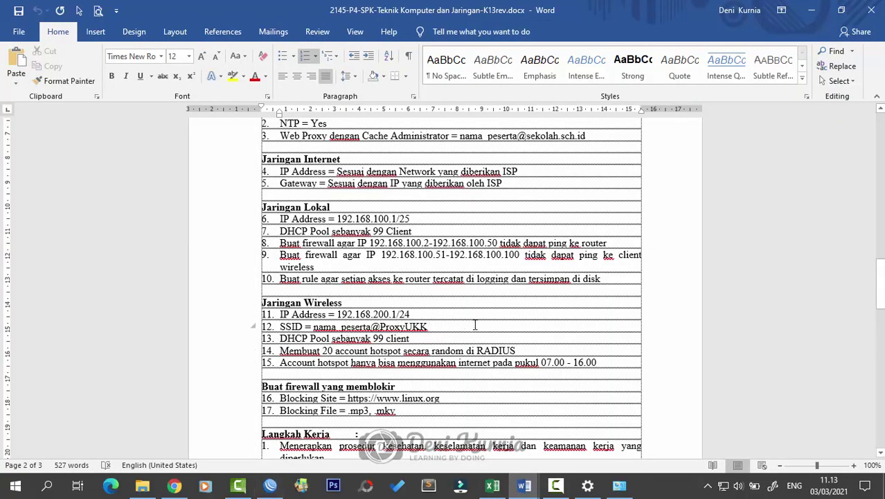
pyautogui.click(270, 485)
pyautogui.click(423, 154)
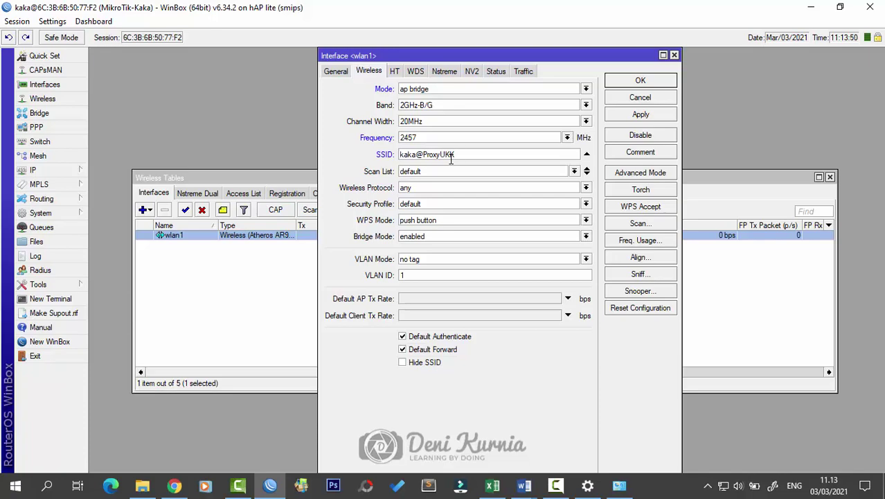
pyautogui.click(524, 485)
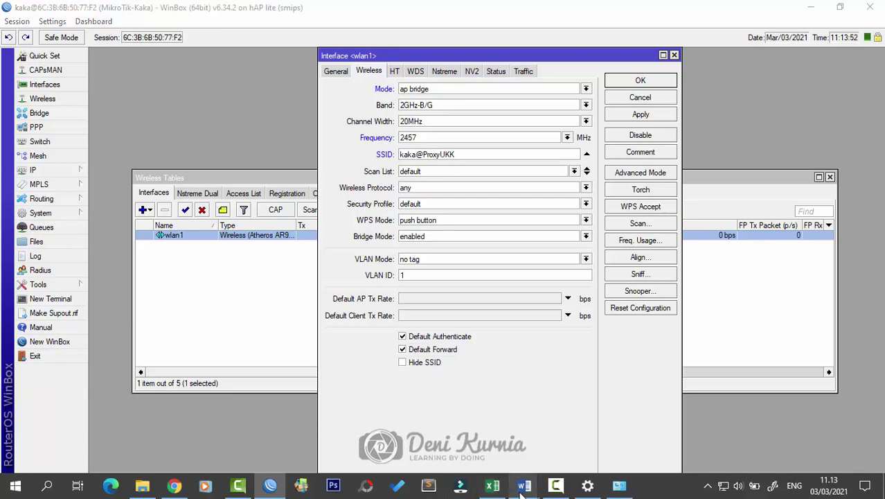
pyautogui.click(564, 444)
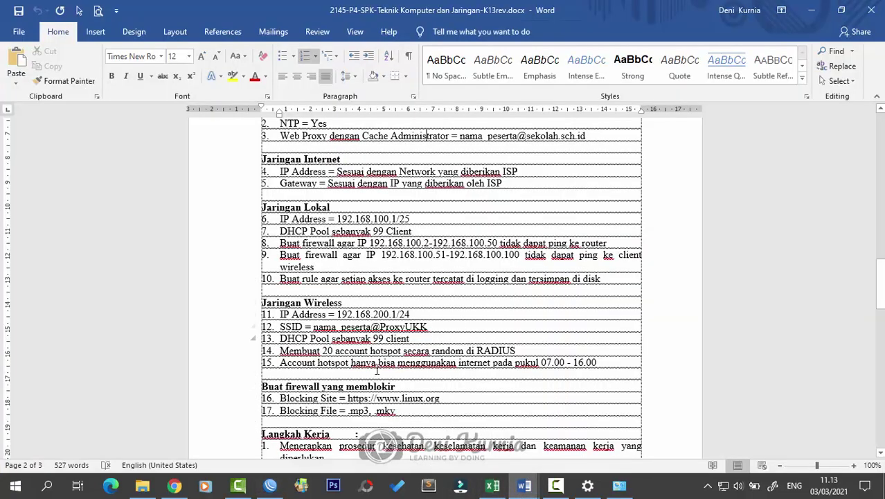
pyautogui.scroll(-3, 376, 370)
pyautogui.scroll(3, 376, 370)
pyautogui.scroll(-2, 377, 371)
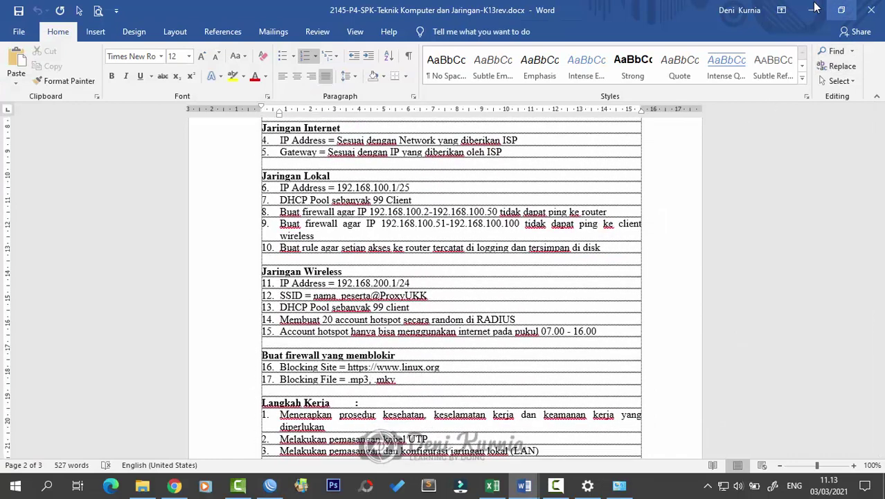
pyautogui.click(814, 9)
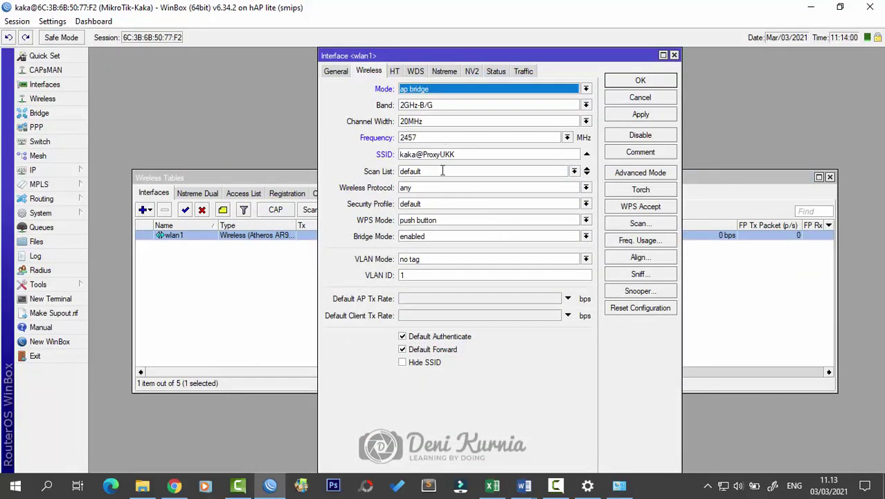
# Step: Apply and close the wlan1 settings so Wireless Tables lists it as wlan1-WIFI
pyautogui.click(637, 115)
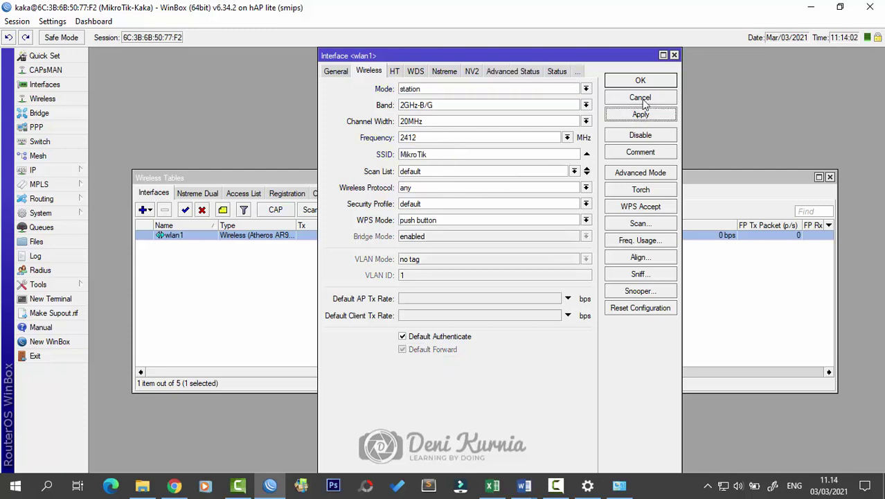
pyautogui.click(641, 81)
pyautogui.moveTo(509, 180); pyautogui.dragTo(530, 154)
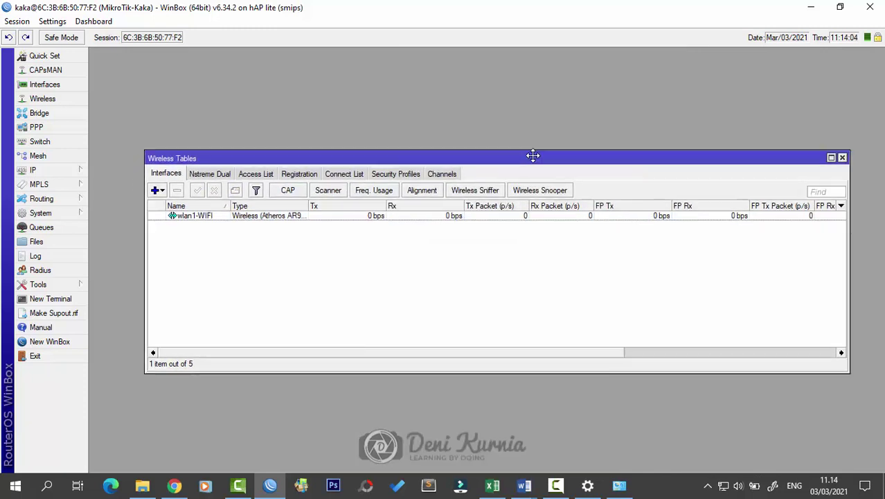
pyautogui.click(724, 474)
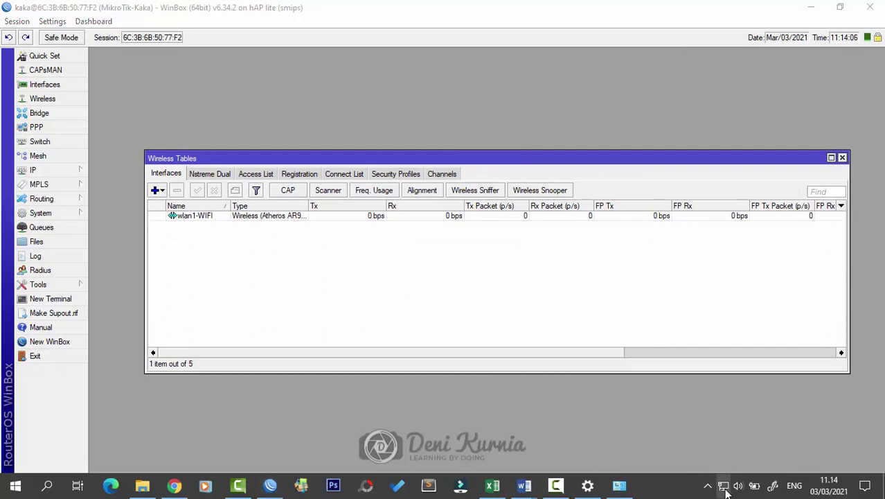
# Step: Enable the Wi-Fi 2 adapter in Windows Network Connections
pyautogui.click(723, 417)
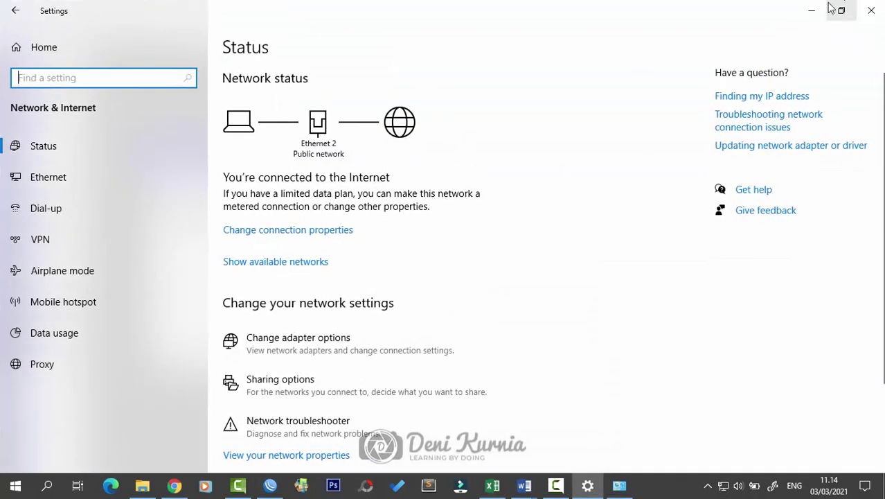
pyautogui.click(812, 11)
pyautogui.click(621, 483)
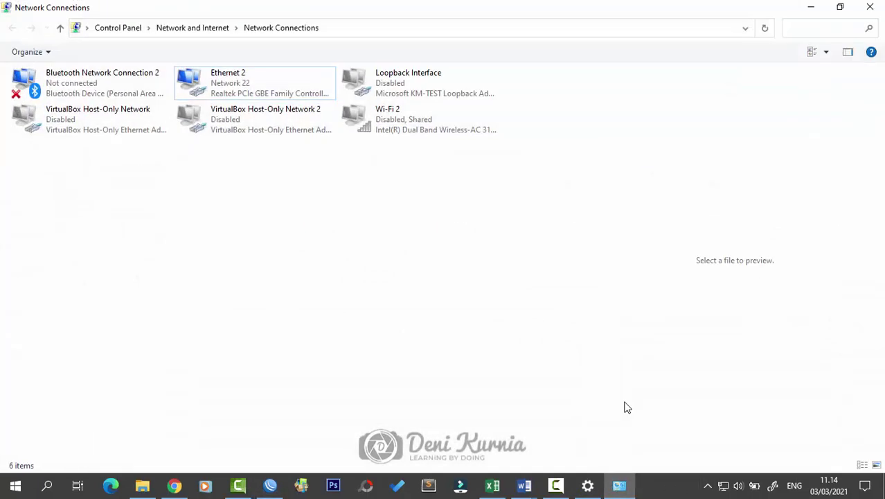
pyautogui.click(389, 115)
pyautogui.doubleClick(388, 115)
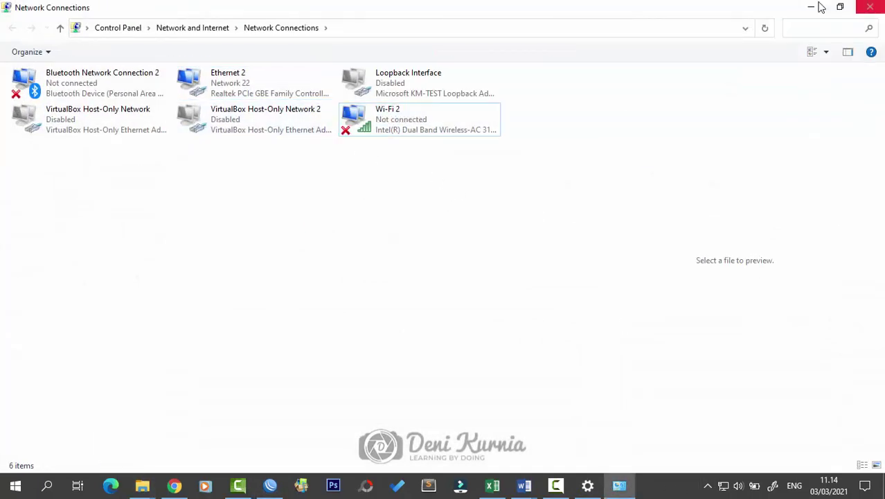
pyautogui.click(811, 7)
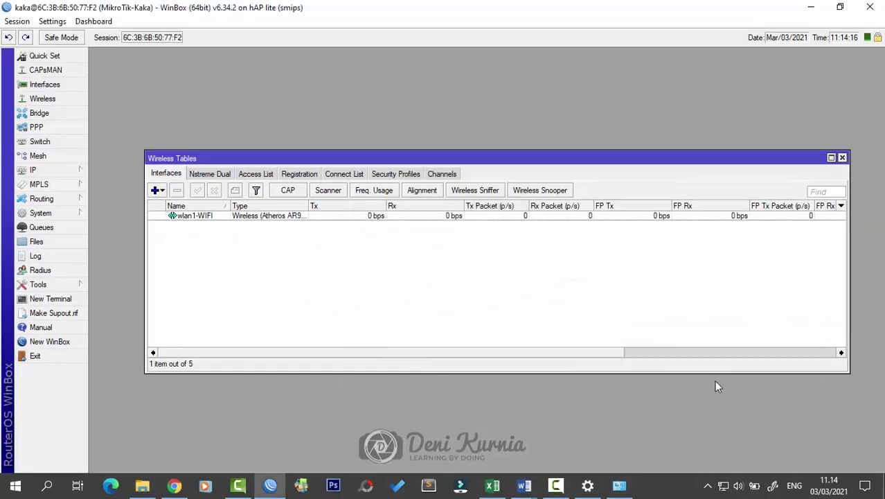
pyautogui.click(724, 487)
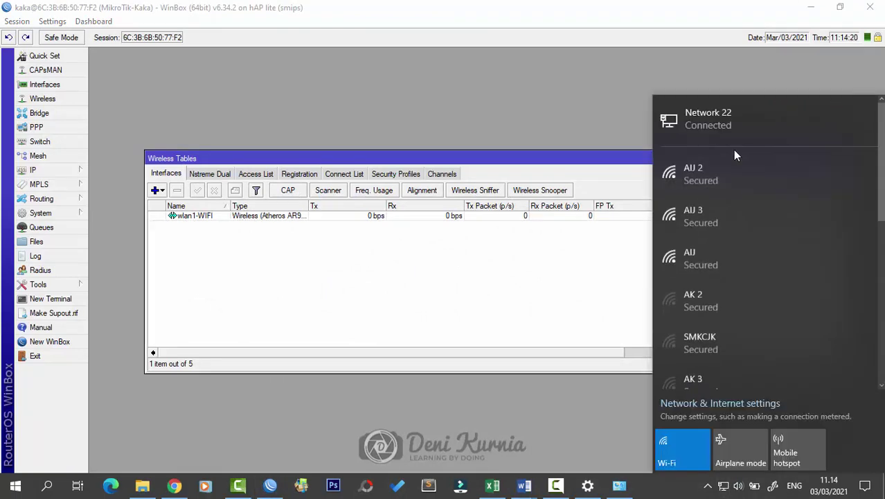
pyautogui.scroll(-1, 726, 261)
pyautogui.scroll(-4, 726, 261)
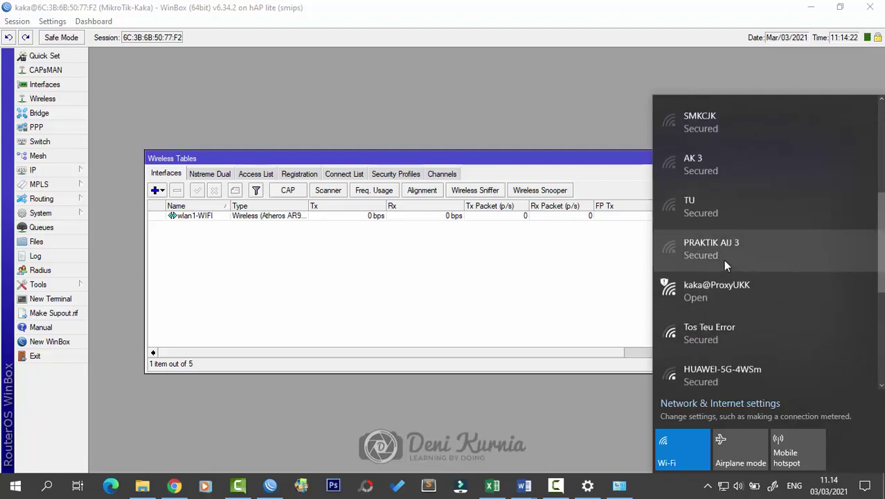
pyautogui.click(729, 296)
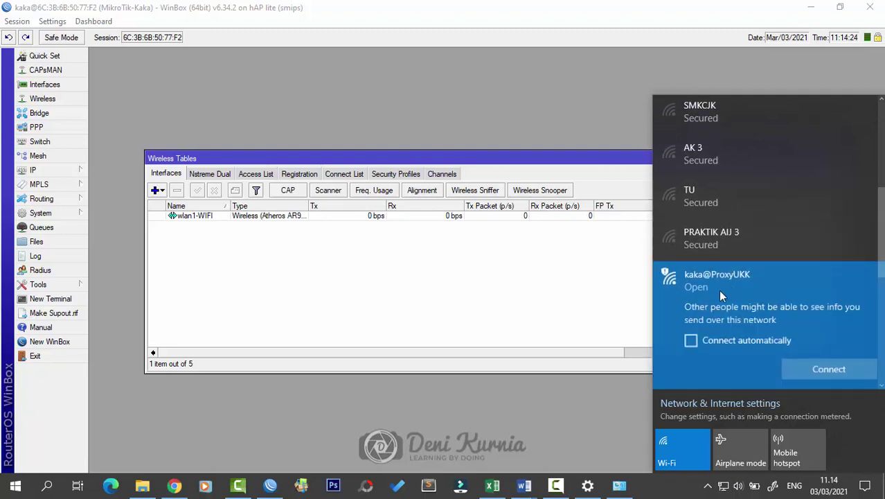
pyautogui.click(566, 295)
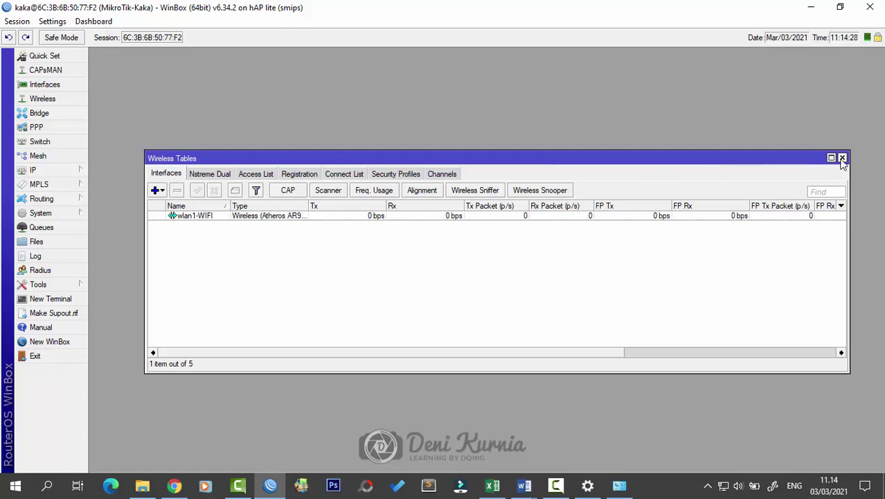
# Step: Close Wireless Tables and start a new entry in the IP Address List
pyautogui.moveTo(526, 167); pyautogui.dragTo(522, 147)
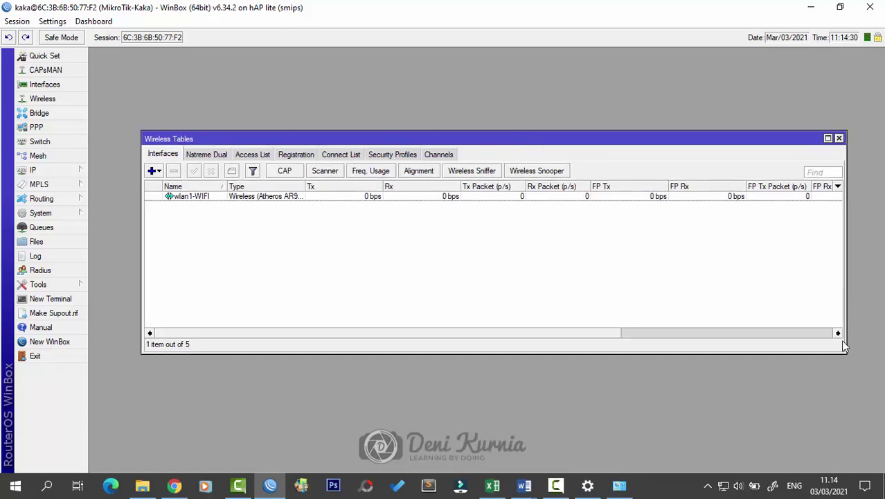
pyautogui.moveTo(845, 354); pyautogui.dragTo(801, 394)
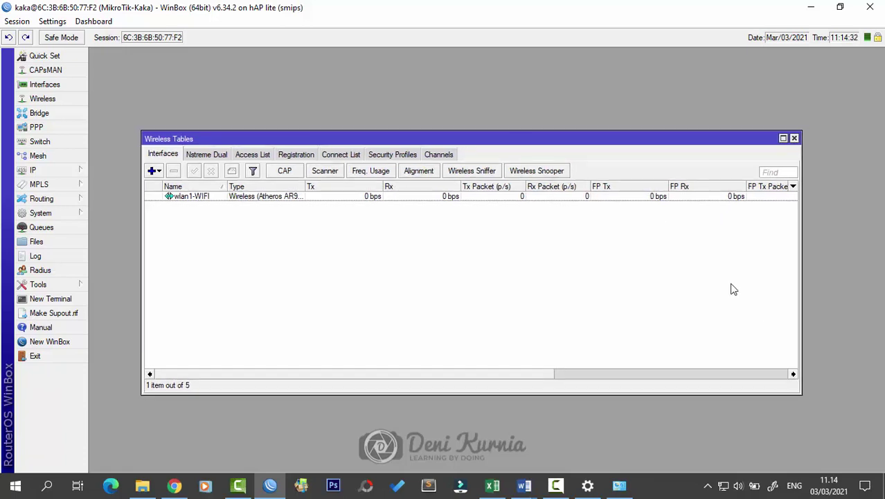
pyautogui.click(794, 139)
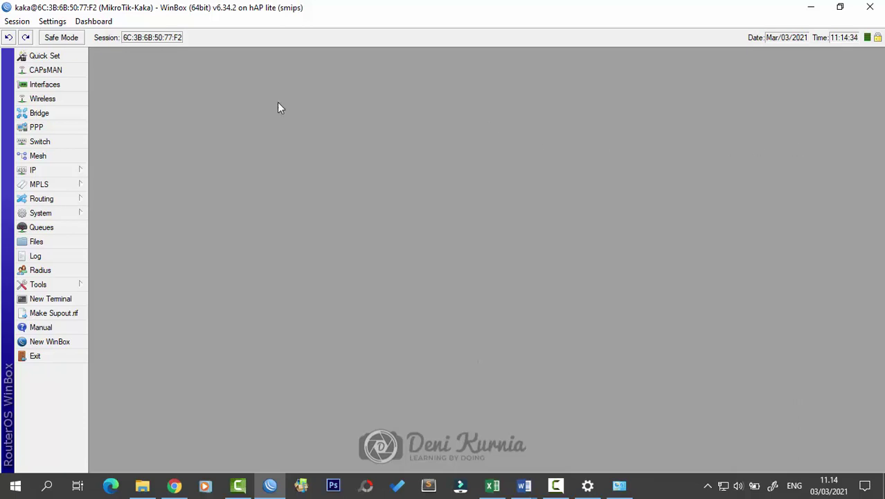
pyautogui.click(42, 169)
pyautogui.click(131, 178)
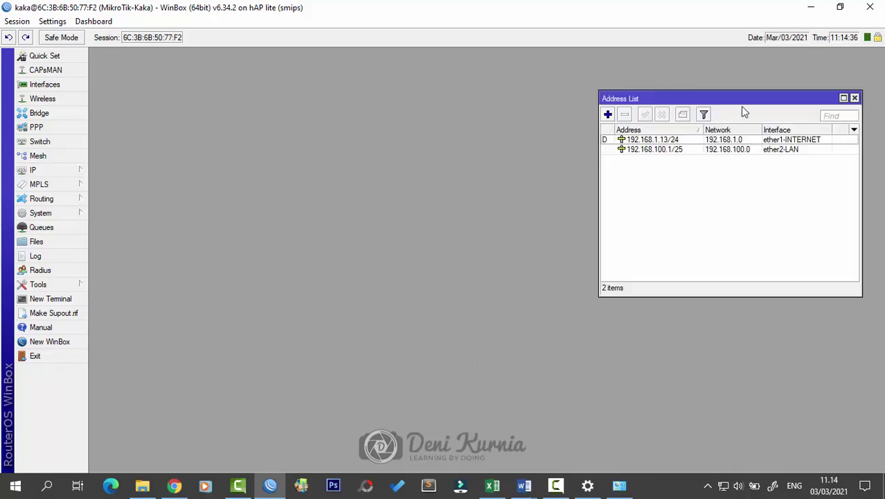
pyautogui.moveTo(741, 104); pyautogui.dragTo(525, 182)
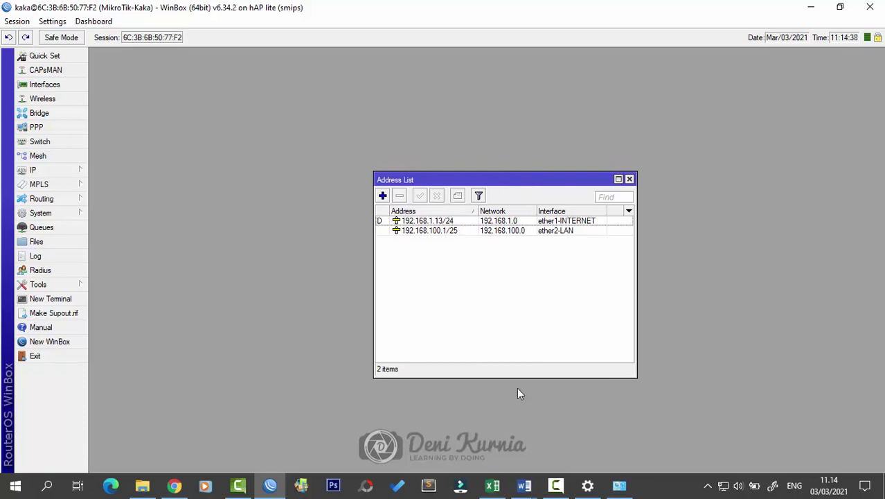
pyautogui.click(382, 195)
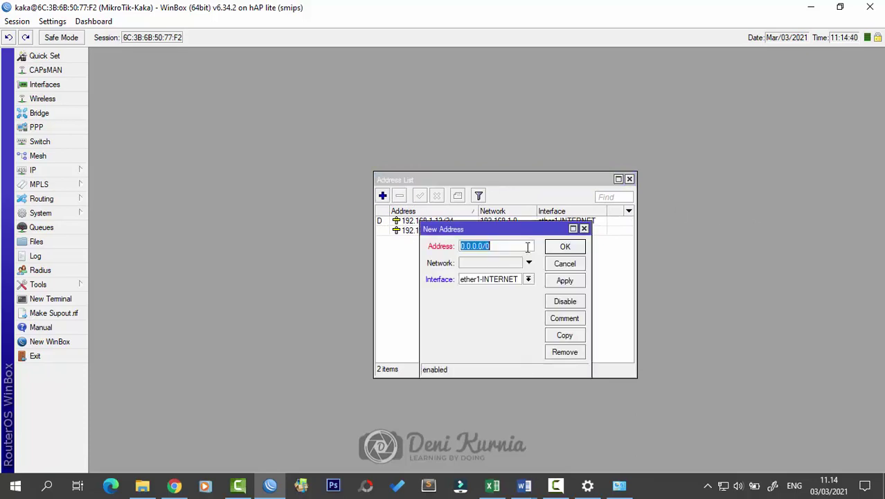
# Step: Look up the required wireless address 192.168.200.1/24 in the task sheet, then return to the form
pyautogui.moveTo(524, 484)
pyautogui.click(597, 436)
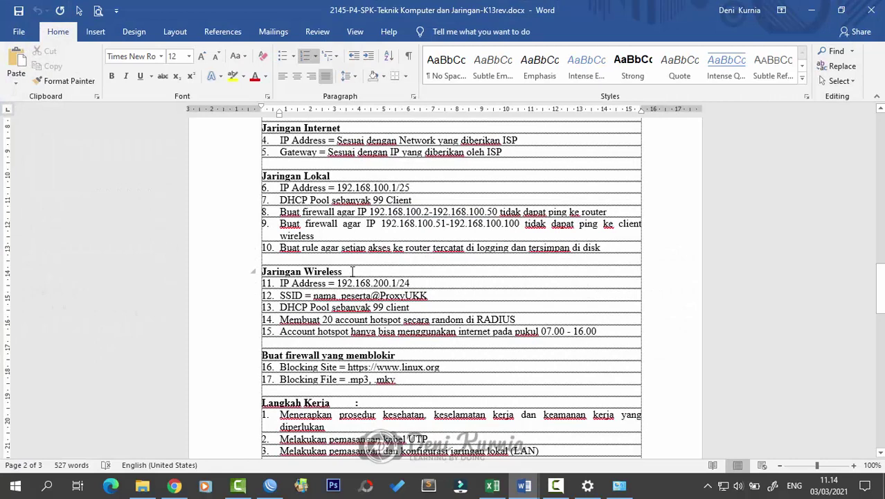
pyautogui.moveTo(427, 282); pyautogui.dragTo(333, 284)
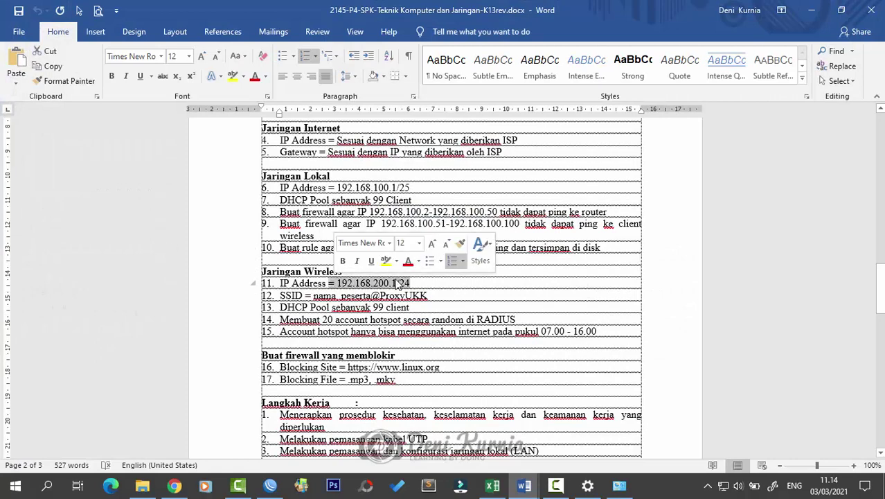
pyautogui.click(464, 286)
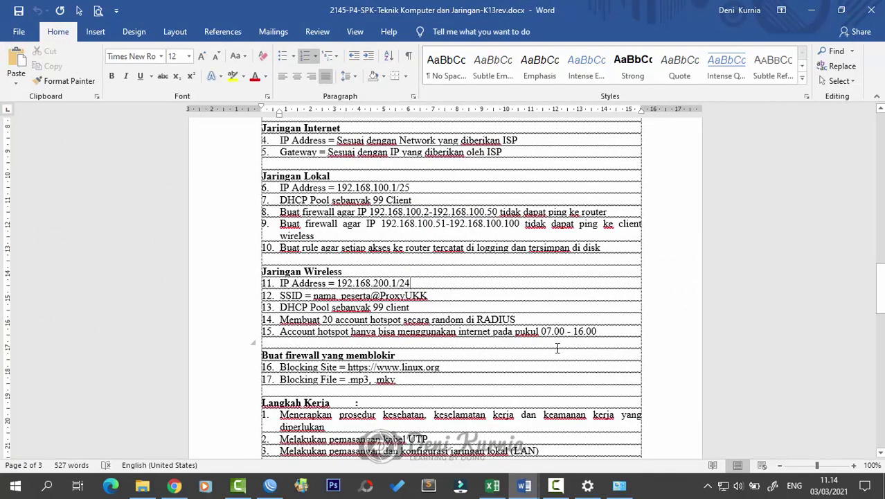
pyautogui.click(270, 485)
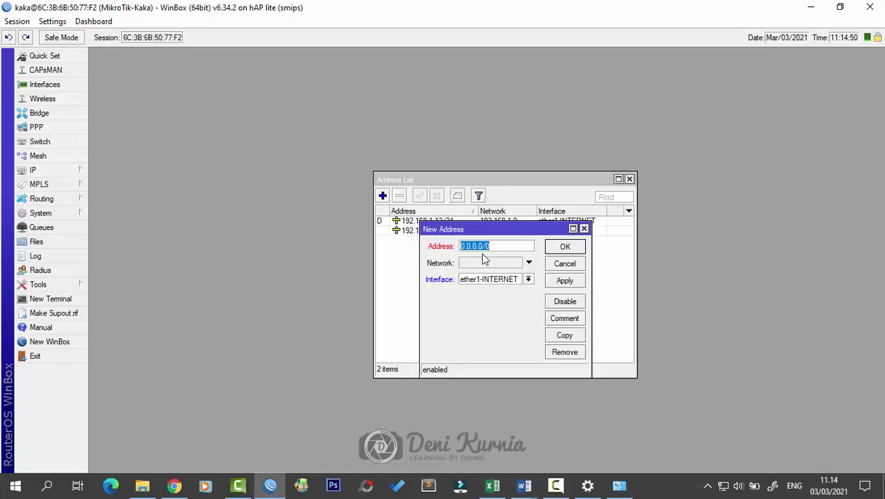
# Step: Add address 192.168.200.1/24 on interface wlan1-WIFI and save it
pyautogui.write('192.168.200.1/24')
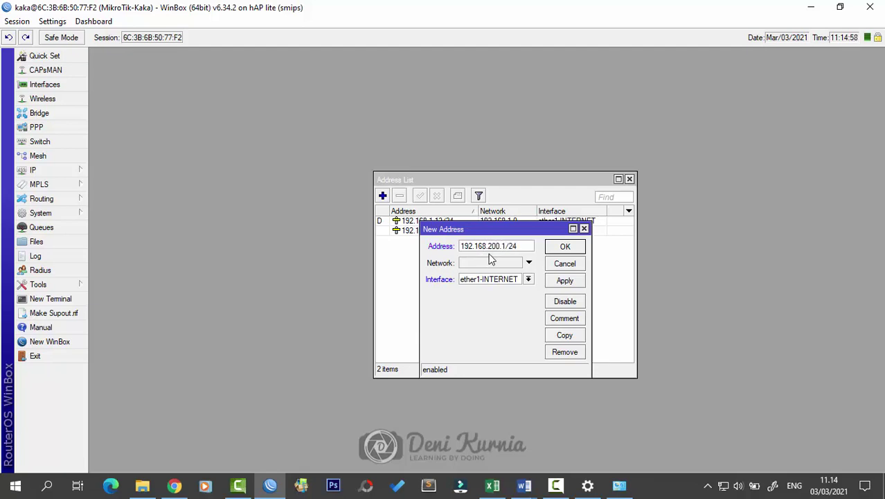
pyautogui.click(527, 279)
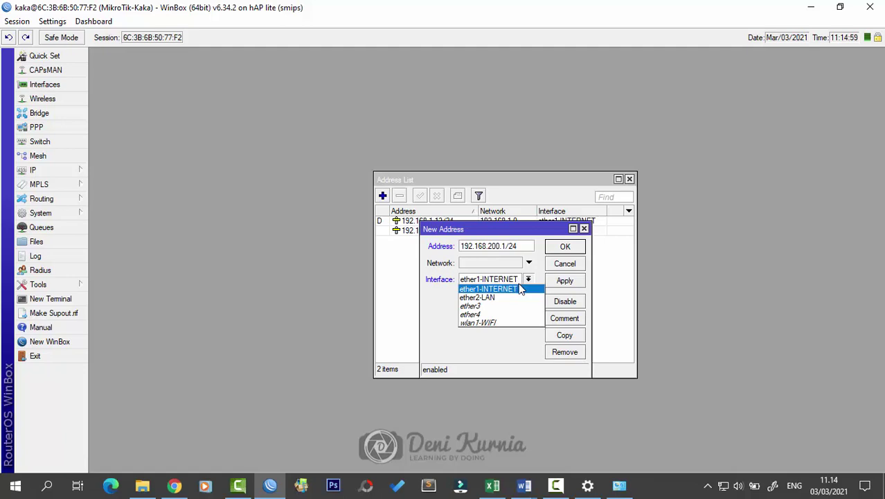
pyautogui.click(516, 322)
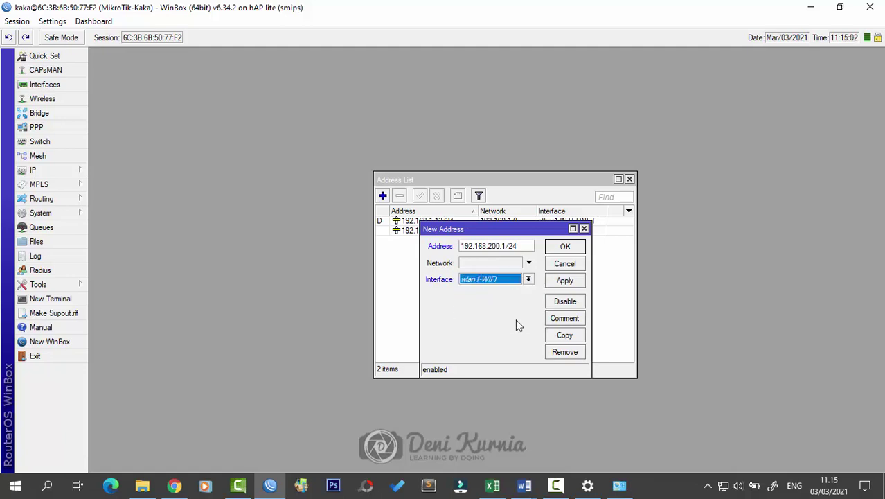
pyautogui.click(560, 280)
pyautogui.click(562, 251)
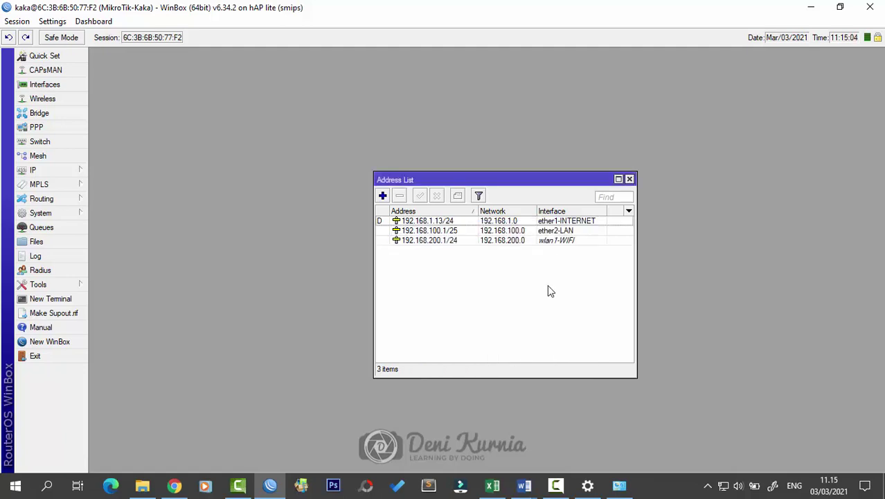
# Step: Review the 192.168.1.13/24, 192.168.100.1/25 and 192.168.200.1/24 entries, then close the Address List
pyautogui.moveTo(478, 211); pyautogui.dragTo(483, 211)
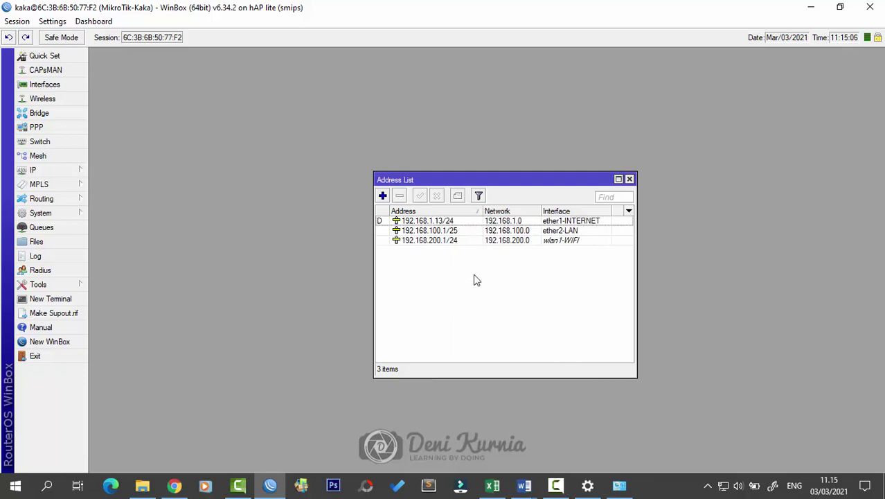
pyautogui.click(575, 224)
pyautogui.click(571, 231)
pyautogui.keyDown('ctrl'); pyautogui.click(570, 232); pyautogui.keyUp('ctrl')
pyautogui.click(572, 241)
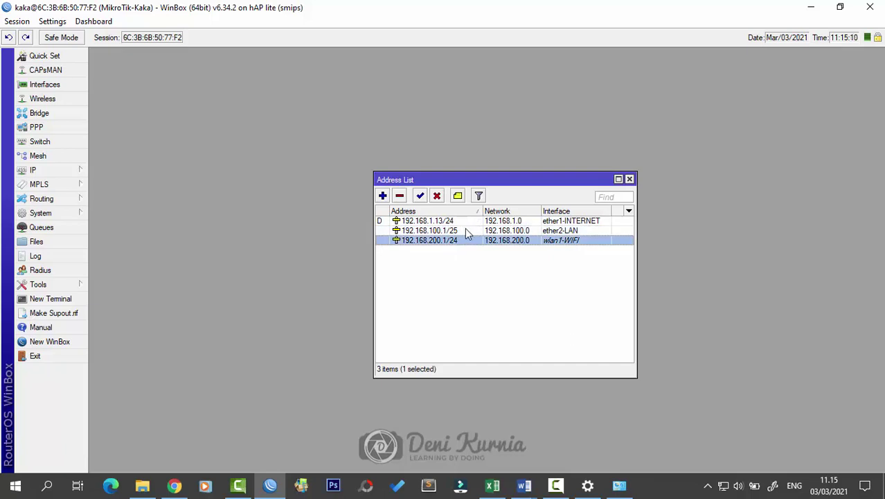
pyautogui.click(465, 231)
pyautogui.click(465, 222)
pyautogui.click(468, 231)
pyautogui.click(470, 240)
pyautogui.click(496, 294)
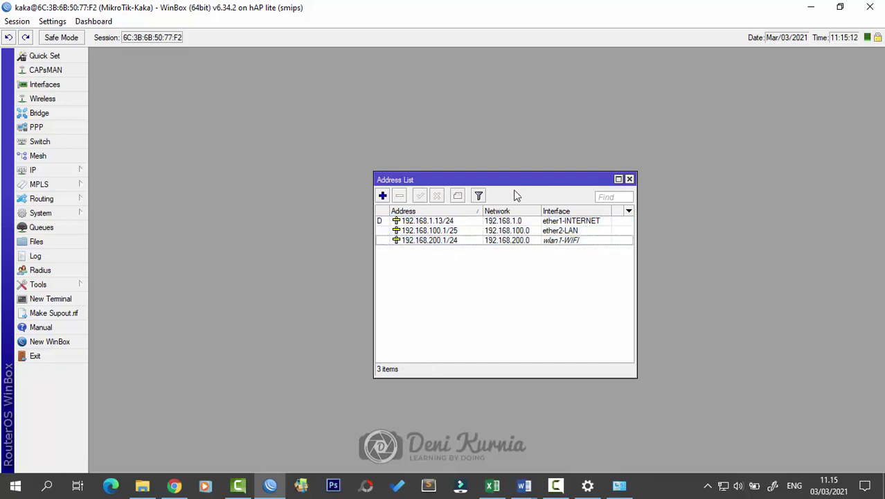
pyautogui.moveTo(515, 179); pyautogui.dragTo(508, 177)
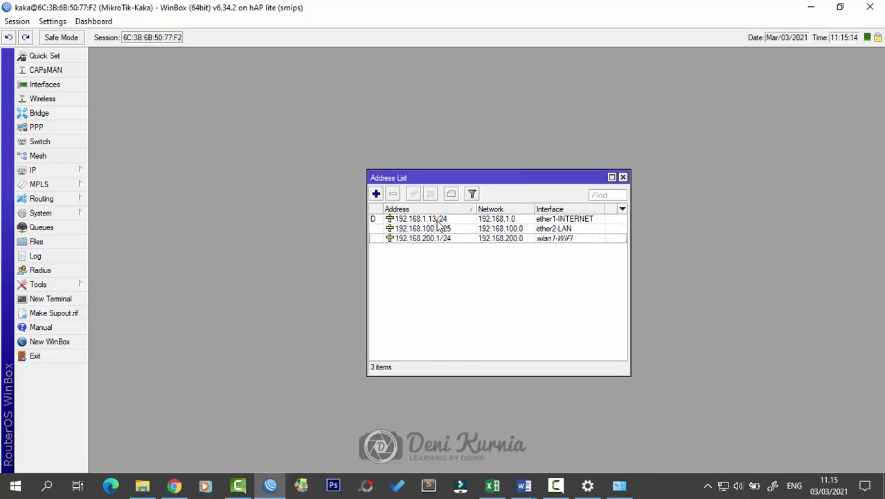
pyautogui.click(445, 221)
pyautogui.click(445, 229)
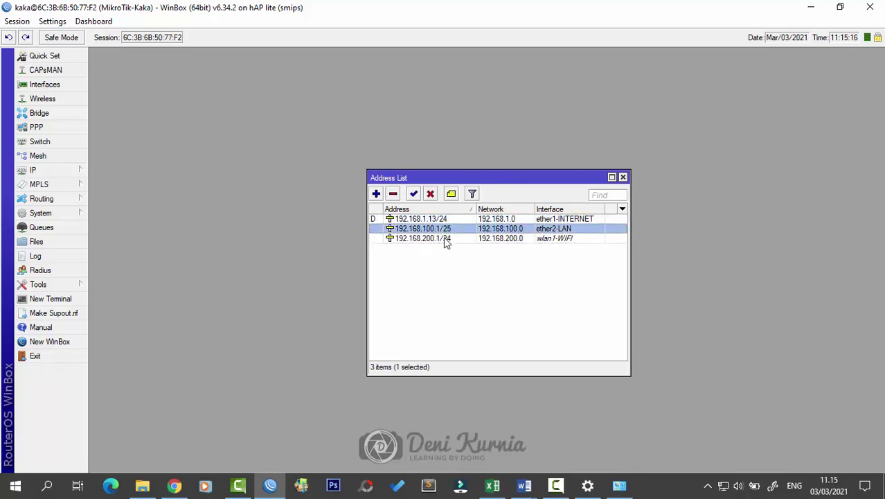
pyautogui.click(445, 238)
pyautogui.click(445, 229)
pyautogui.click(445, 221)
pyautogui.click(445, 238)
pyautogui.click(445, 229)
pyautogui.click(564, 219)
pyautogui.click(564, 229)
pyautogui.click(564, 238)
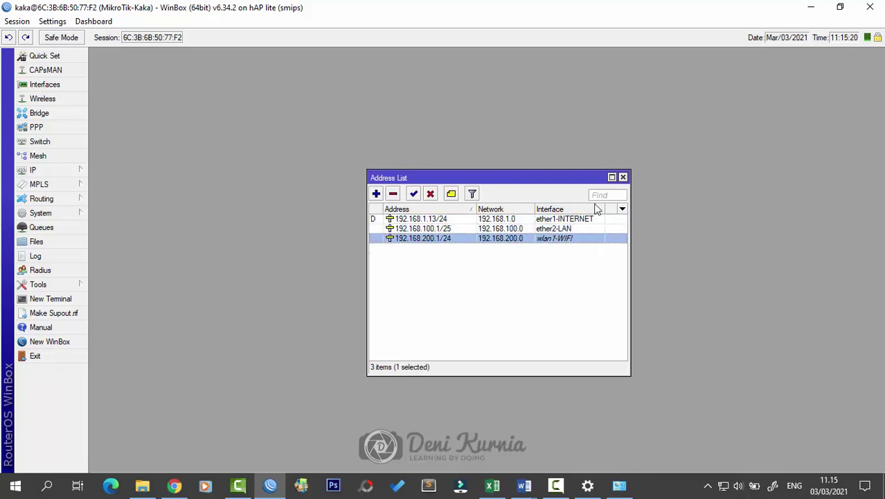
pyautogui.click(622, 177)
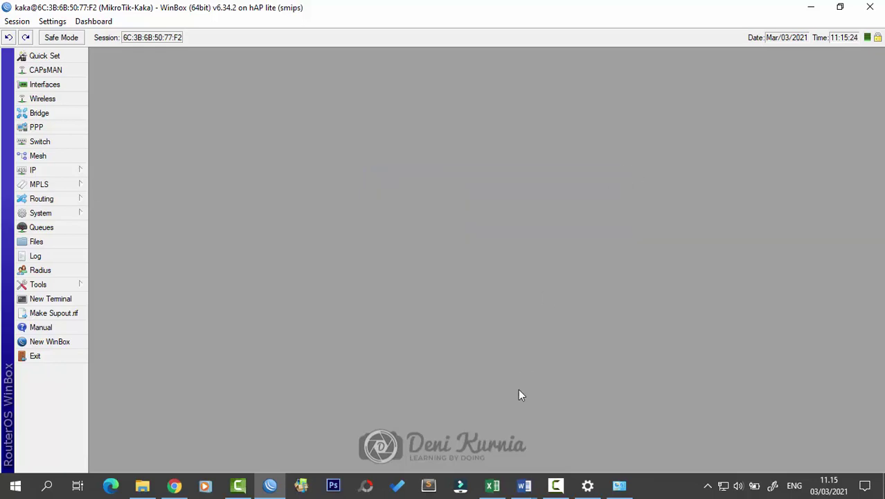
pyautogui.click(523, 484)
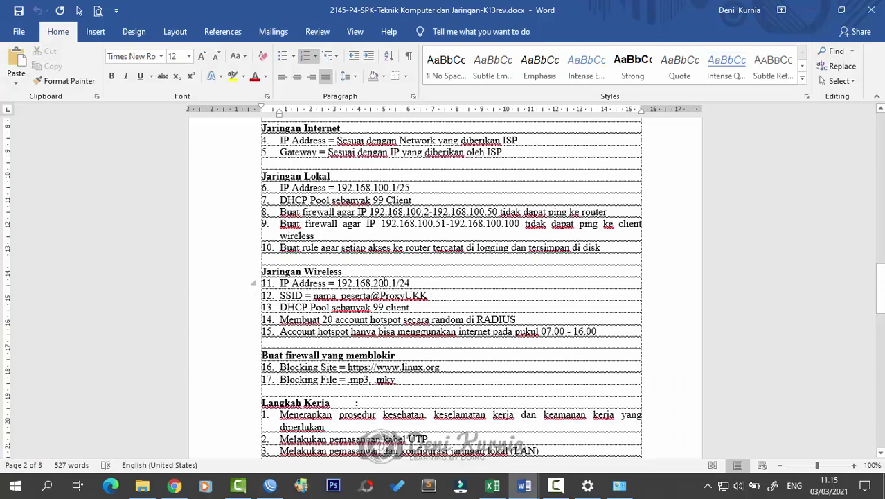
pyautogui.click(428, 295)
pyautogui.moveTo(307, 306); pyautogui.dragTo(279, 307)
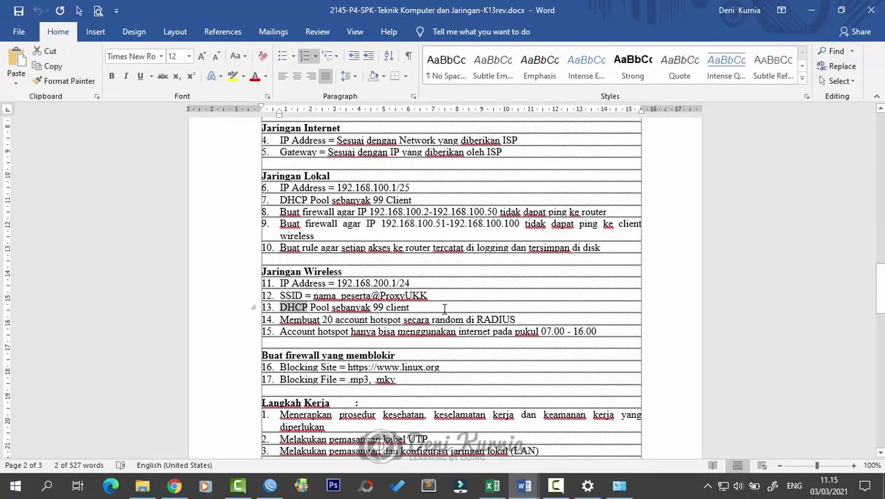
pyautogui.press('End')
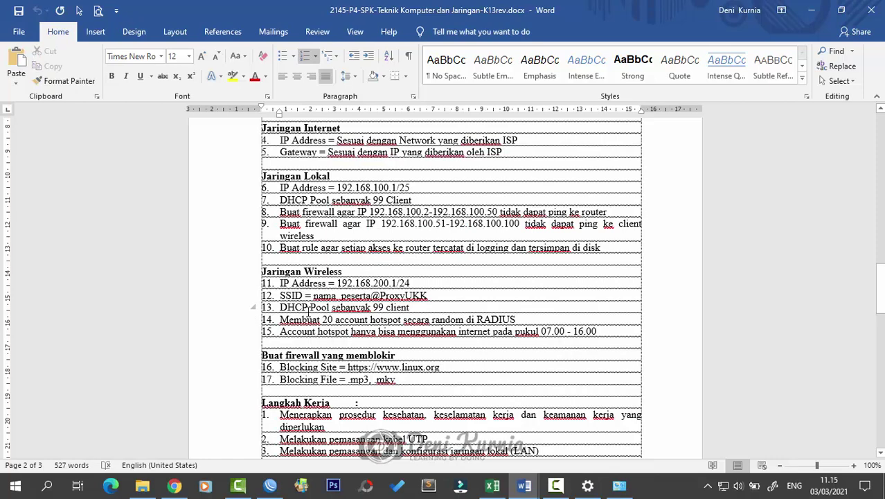
pyautogui.moveTo(399, 320); pyautogui.dragTo(362, 318)
pyautogui.click(396, 309)
pyautogui.click(808, 11)
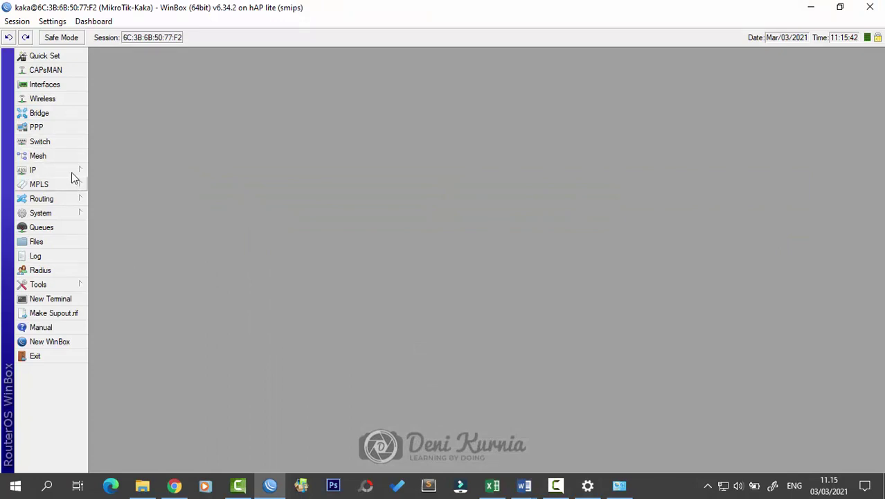
# Step: Start the Hotspot Setup wizard on interface wlan1-WIFI and accept the local address
pyautogui.click(72, 171)
pyautogui.click(139, 279)
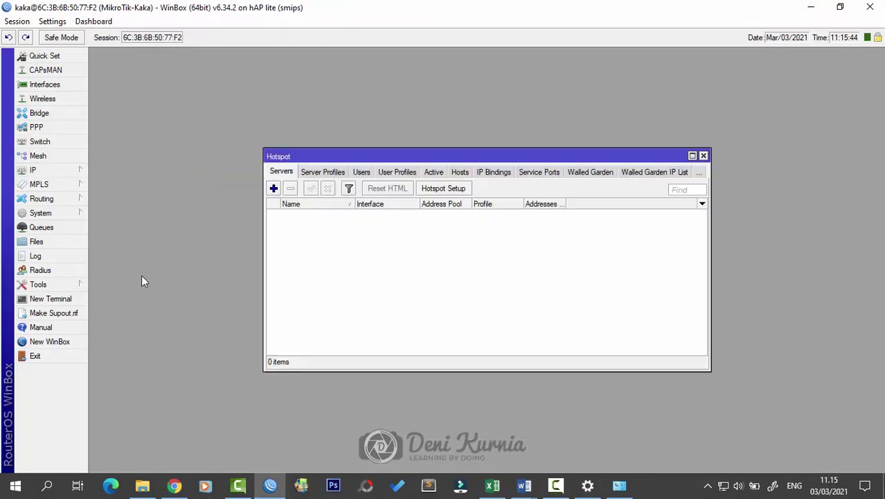
pyautogui.moveTo(498, 157); pyautogui.dragTo(502, 187)
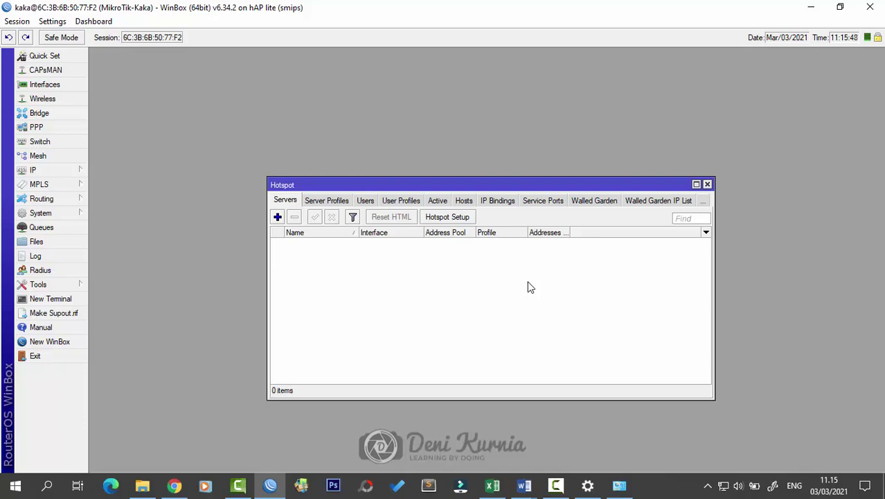
pyautogui.click(466, 219)
pyautogui.click(563, 248)
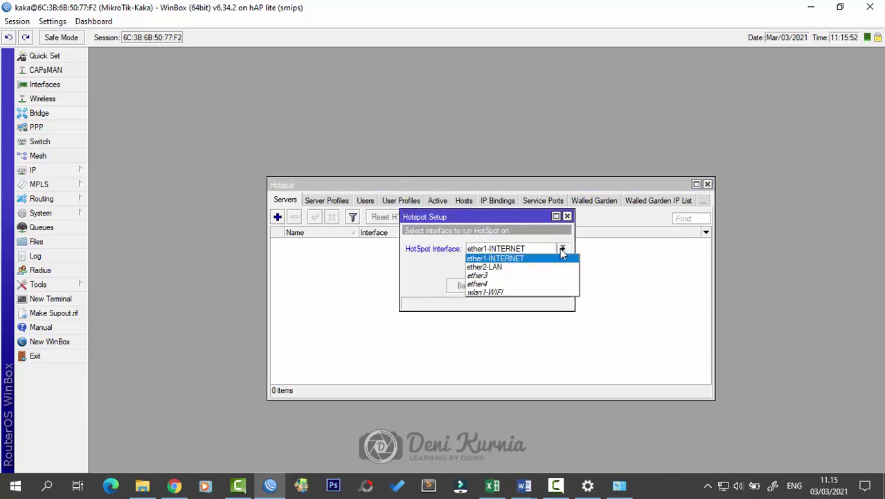
pyautogui.click(553, 293)
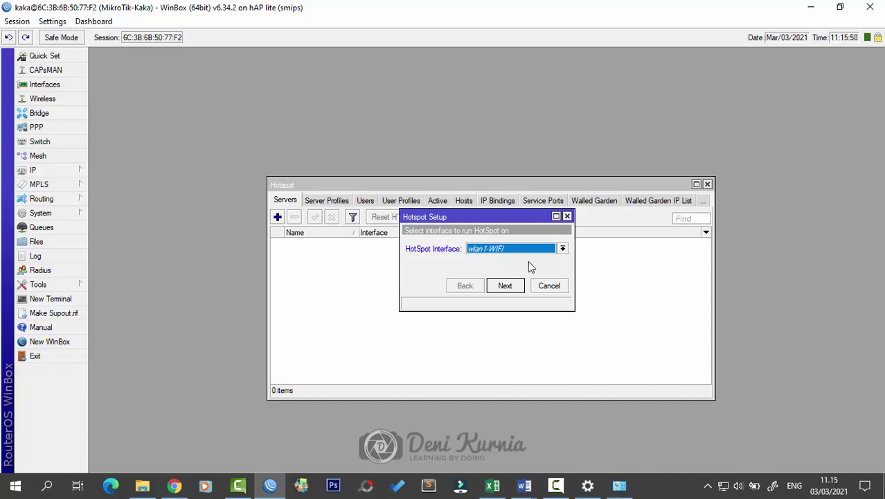
pyautogui.click(514, 286)
# Step: Open the IP Address List beside the wizard for comparison
pyautogui.moveTo(526, 231); pyautogui.dragTo(469, 269)
pyautogui.click(89, 172)
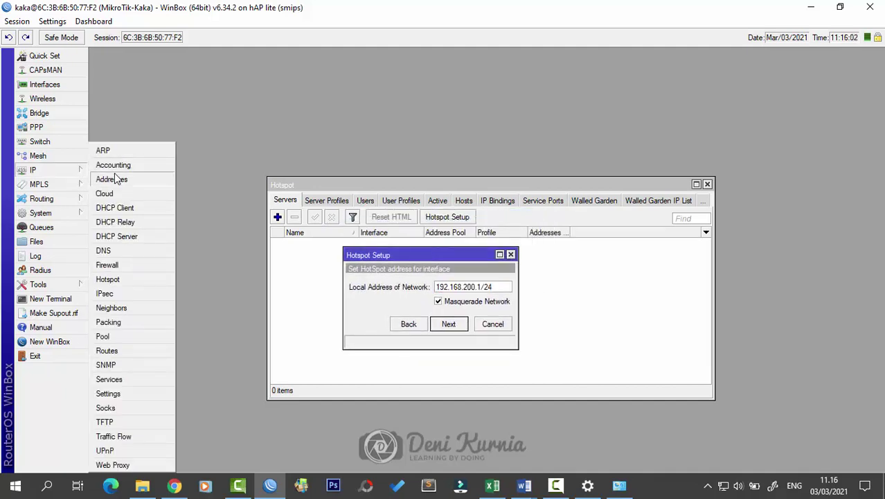
pyautogui.click(115, 179)
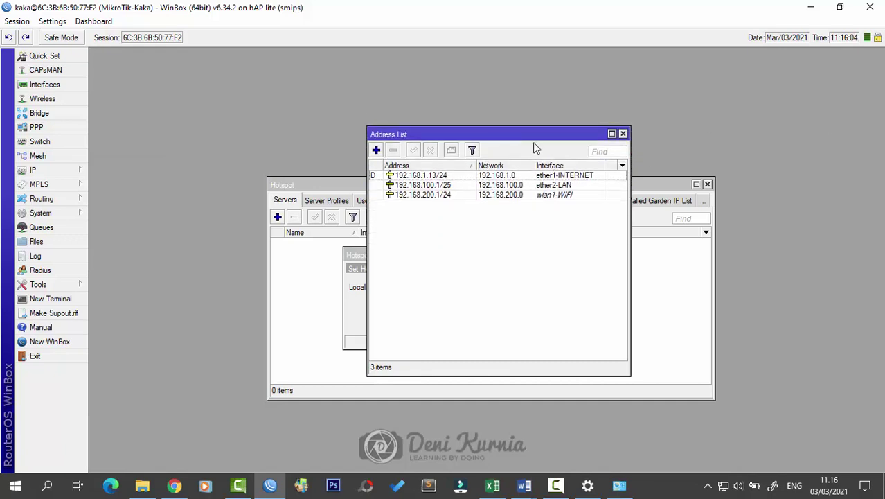
pyautogui.moveTo(576, 124); pyautogui.dragTo(745, 141)
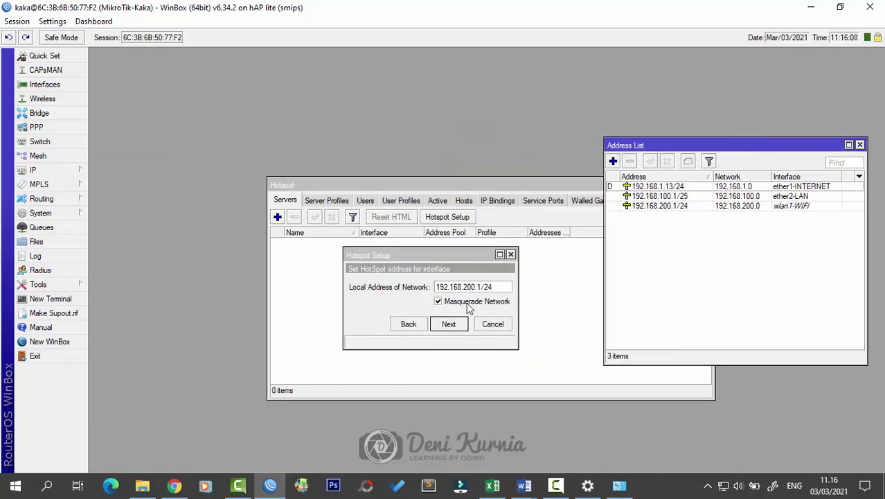
# Step: Check the task sheet, then set the address pool to 192.168.200.2-192.168.200.100 and continue
pyautogui.click(462, 328)
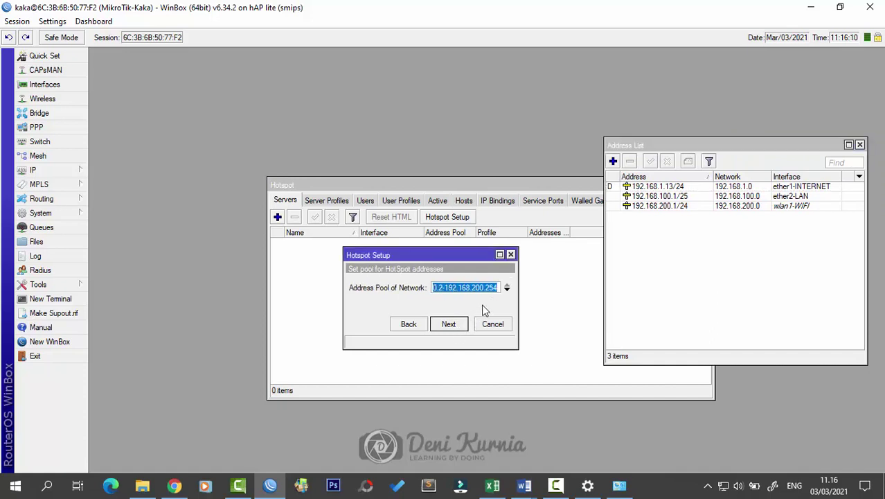
pyautogui.moveTo(518, 296); pyautogui.dragTo(616, 284)
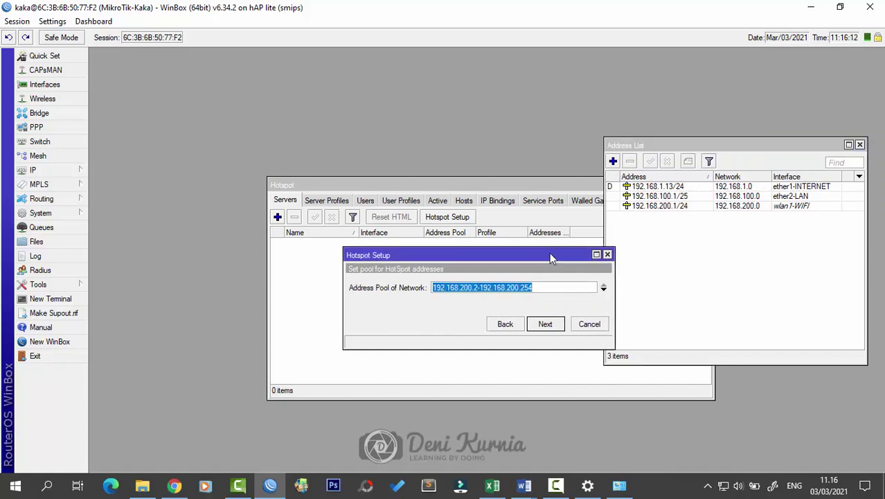
pyautogui.moveTo(551, 253); pyautogui.dragTo(494, 253)
pyautogui.moveTo(524, 488)
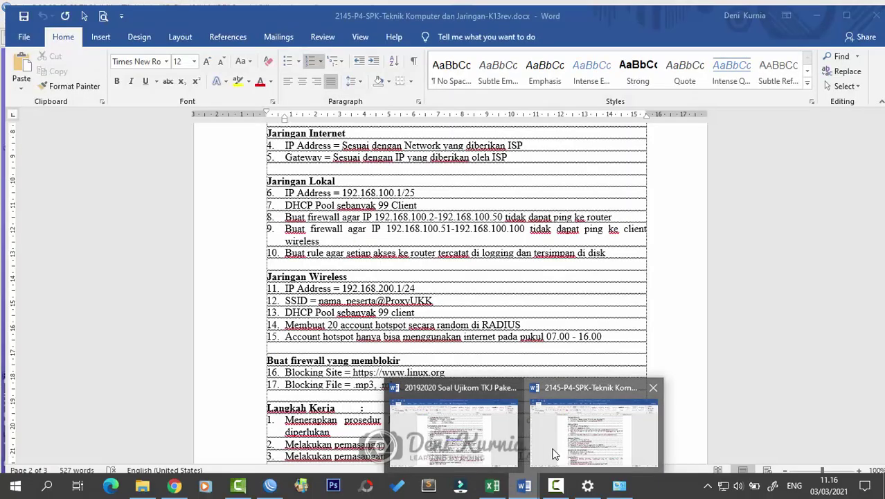
pyautogui.click(602, 426)
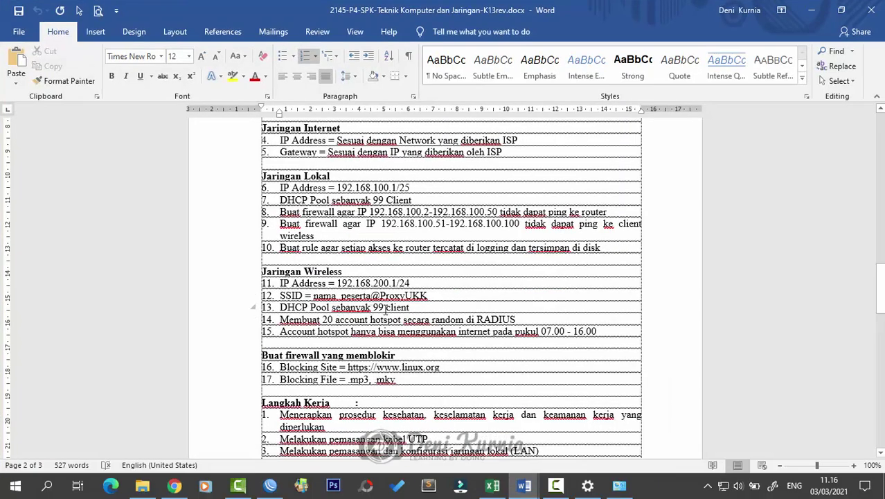
pyautogui.scroll(-3, 608, 283)
pyautogui.scroll(2, 571, 261)
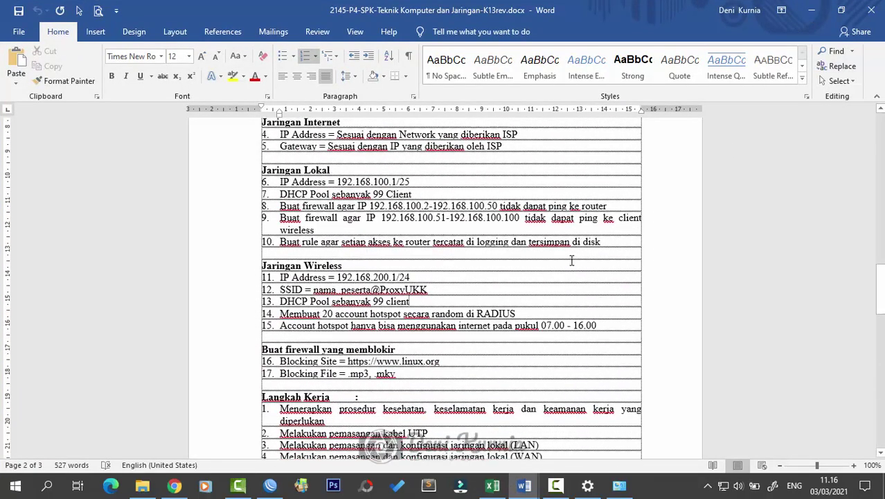
pyautogui.hotkey('alt', 'Tab')
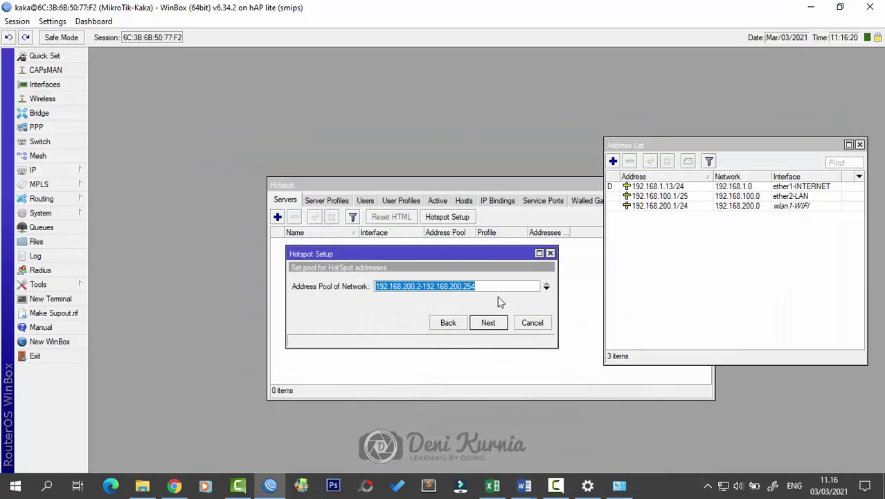
pyautogui.click(509, 286)
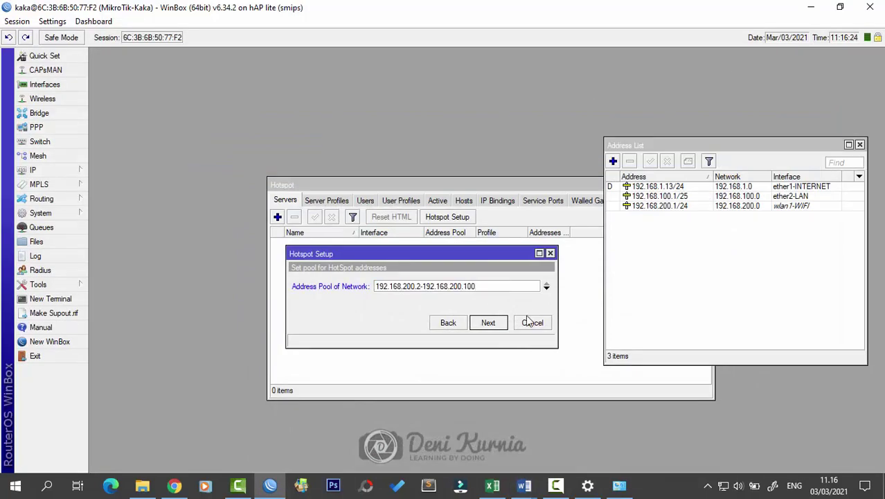
pyautogui.click(488, 322)
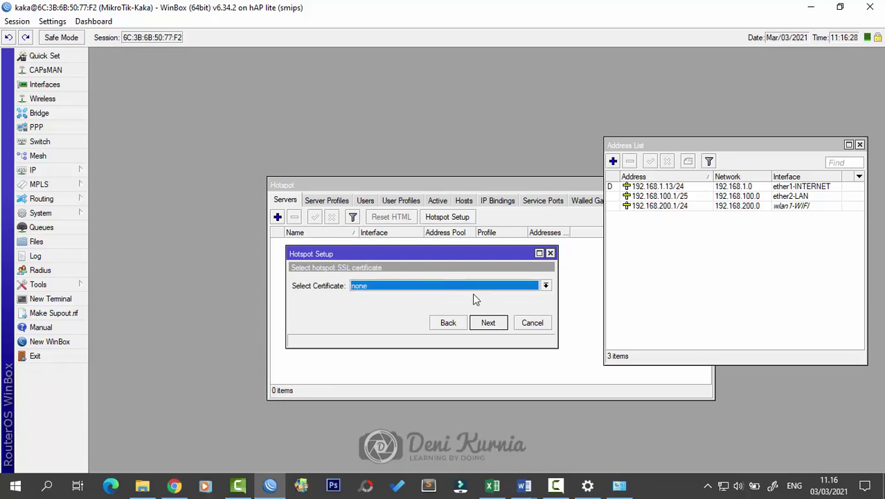
# Step: Keep SSL certificate none, leave SMTP 0.0.0.0, and set DNS server 192.168.200.1
pyautogui.click(389, 279)
pyautogui.click(401, 287)
pyautogui.click(495, 323)
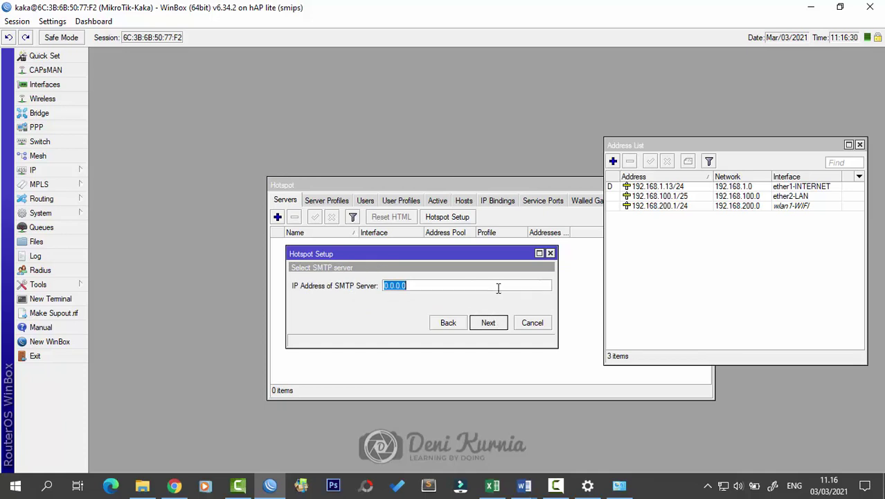
pyautogui.click(488, 323)
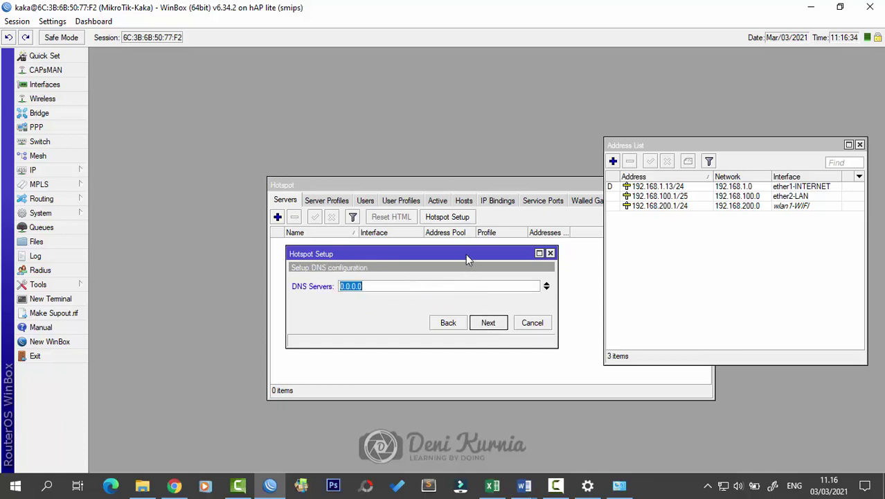
pyautogui.moveTo(466, 254); pyautogui.dragTo(487, 266)
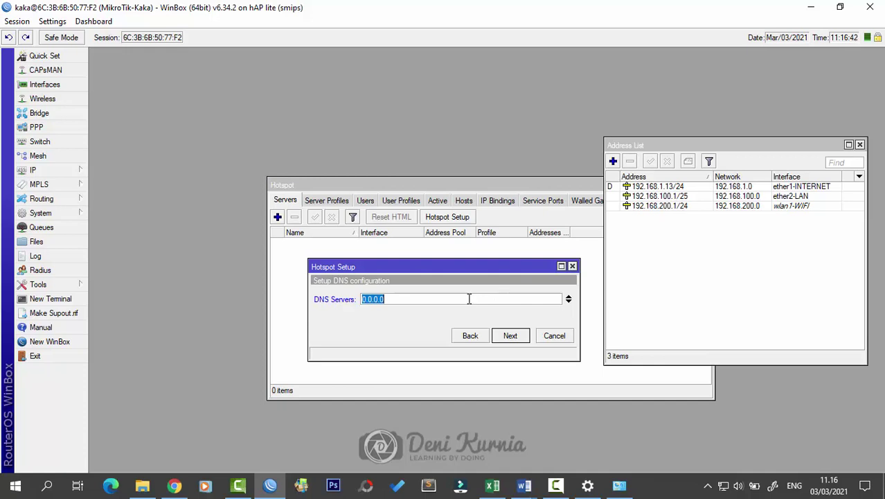
pyautogui.write('192.168.200.1')
pyautogui.click(509, 335)
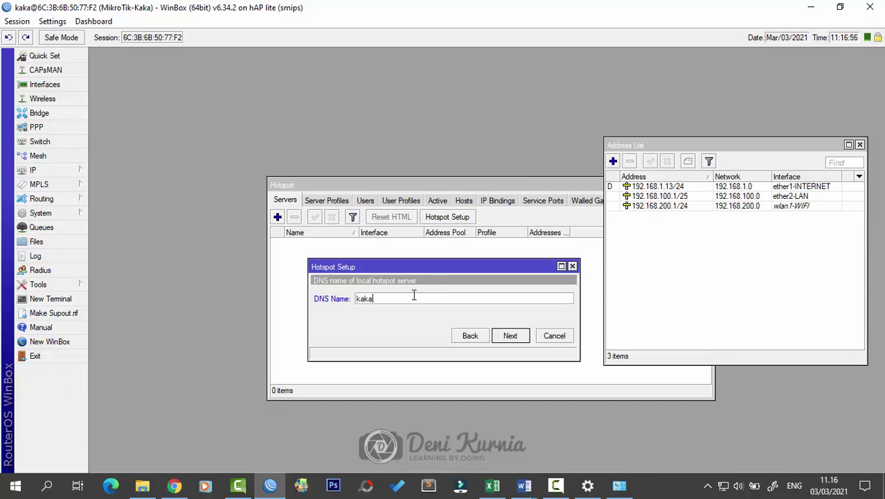
# Step: Set DNS name kaka.com, accept the local hotspot user, and finish creating hotspot1
pyautogui.write('kaka.com')
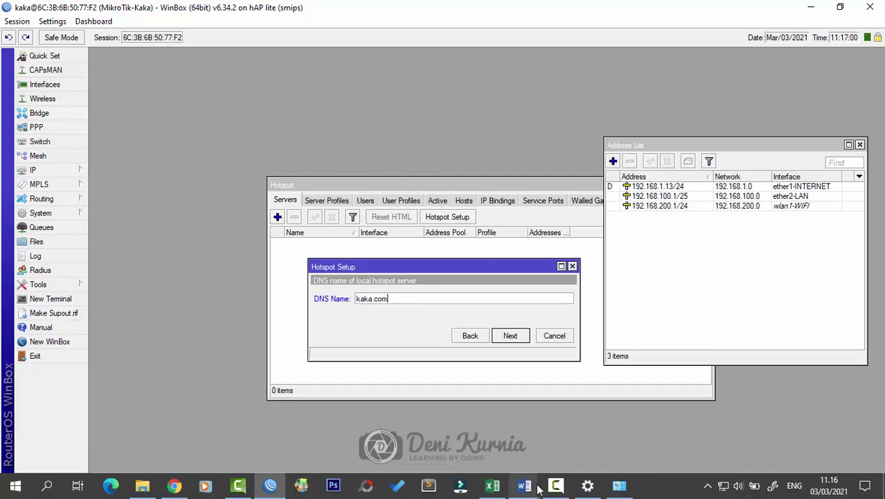
pyautogui.moveTo(524, 485)
pyautogui.click(584, 440)
pyautogui.click(505, 305)
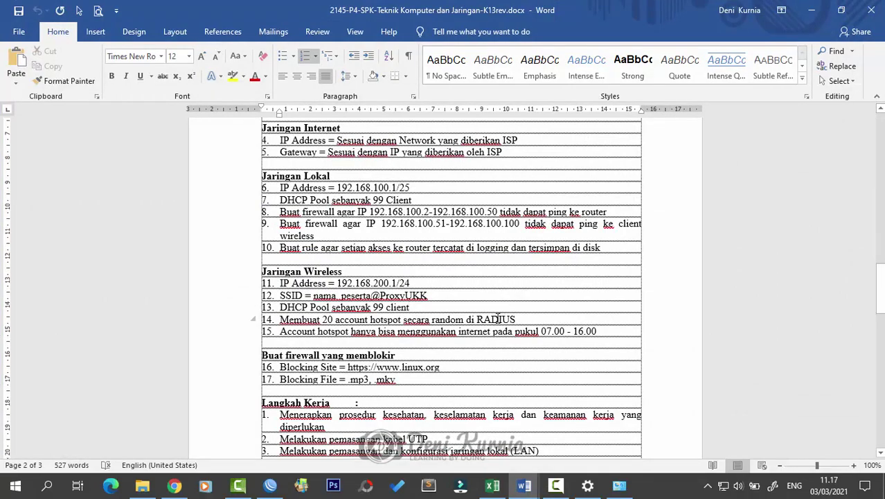
pyautogui.scroll(3, 498, 318)
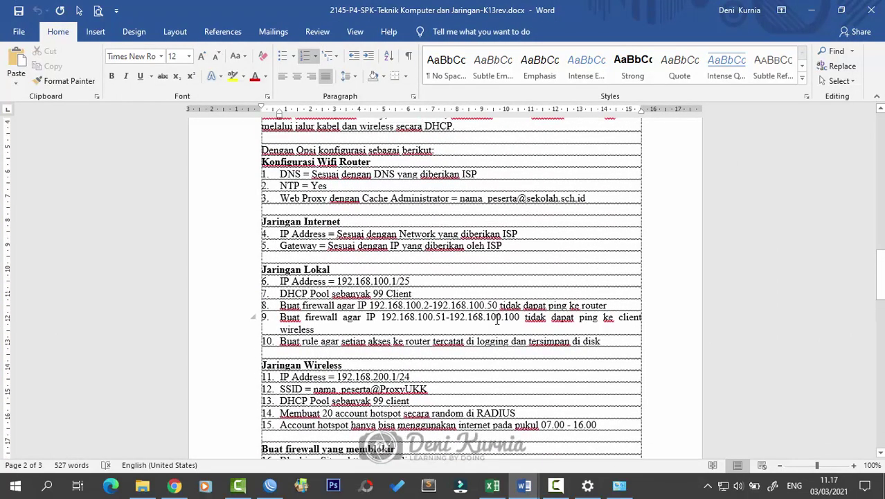
pyautogui.scroll(-4, 497, 319)
pyautogui.scroll(3, 497, 319)
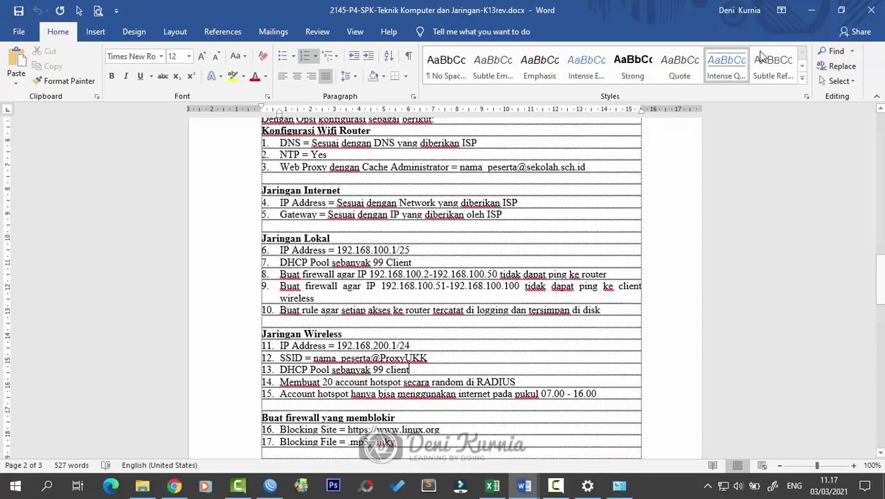
pyautogui.click(808, 12)
pyautogui.click(510, 335)
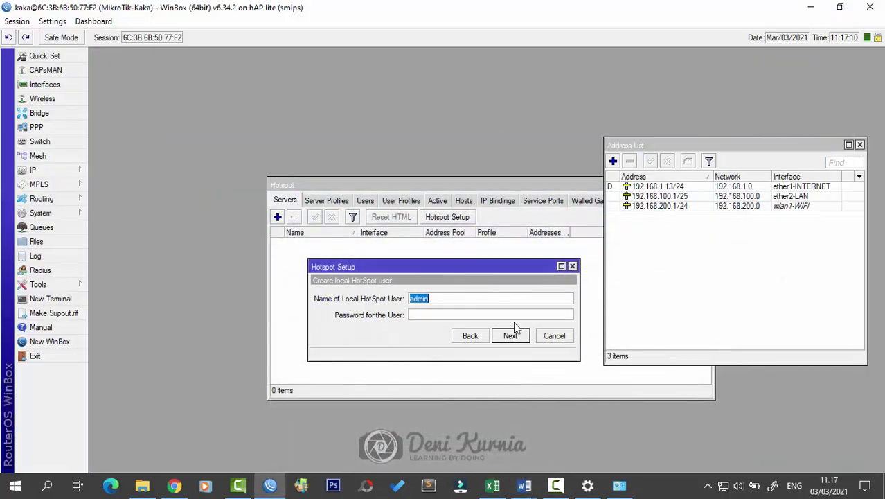
pyautogui.click(510, 335)
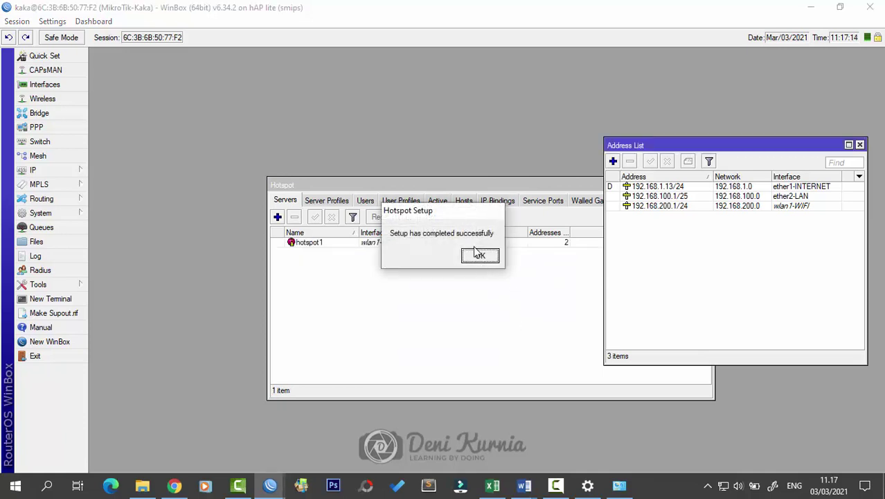
pyautogui.click(477, 256)
pyautogui.moveTo(492, 184); pyautogui.dragTo(390, 167)
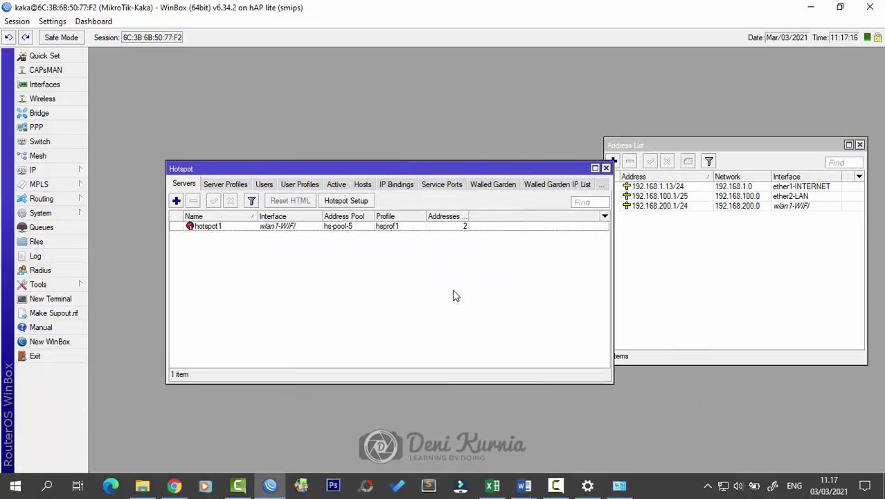
# Step: Check the nearby Wi-Fi networks, then close the Hotspot window
pyautogui.moveTo(450, 182); pyautogui.dragTo(509, 177)
pyautogui.click(722, 484)
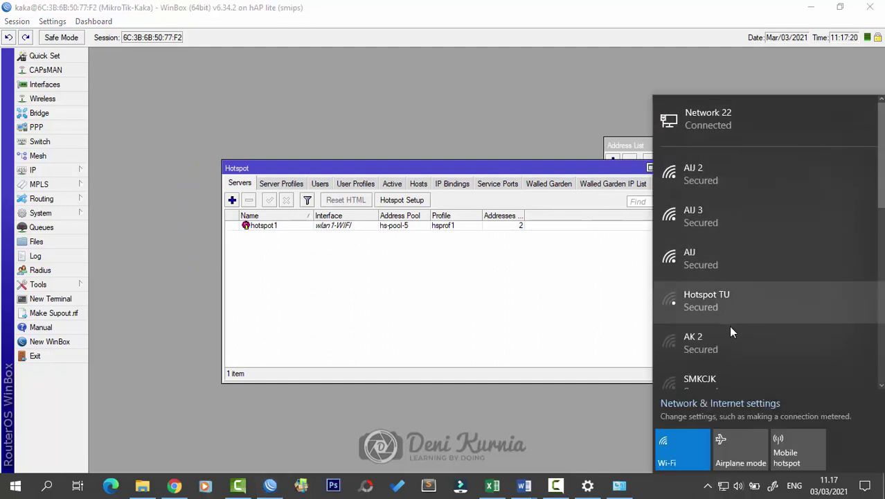
pyautogui.scroll(-5, 737, 292)
pyautogui.click(548, 274)
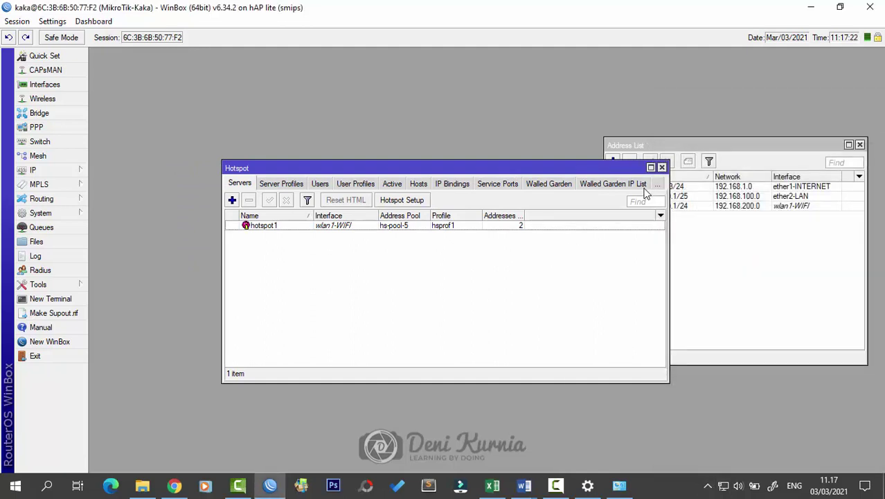
pyautogui.click(660, 167)
pyautogui.moveTo(748, 151); pyautogui.dragTo(690, 150)
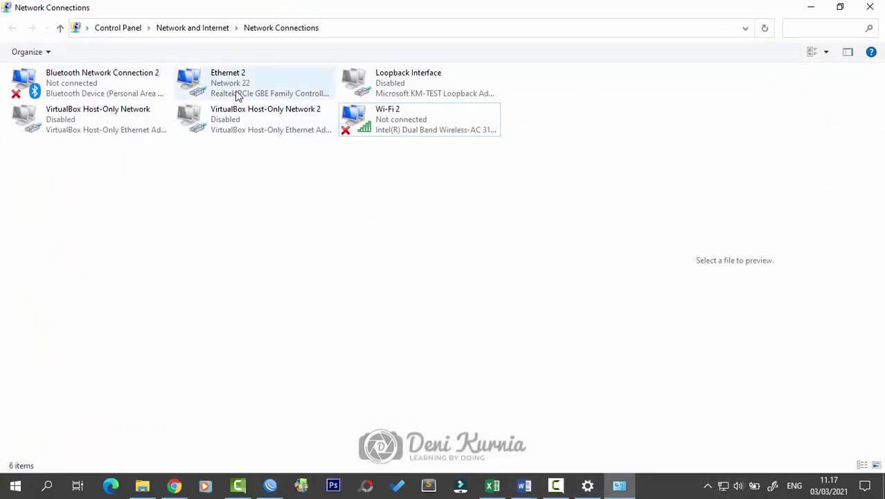
# Step: Disable Ethernet 2 and connect the Wi-Fi to the kaka@ProxyUKK network
pyautogui.rightClick(235, 91)
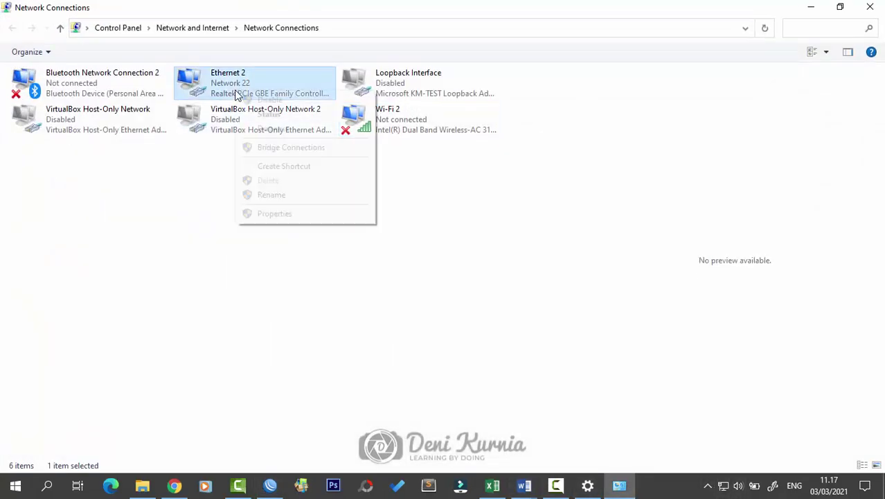
pyautogui.click(261, 103)
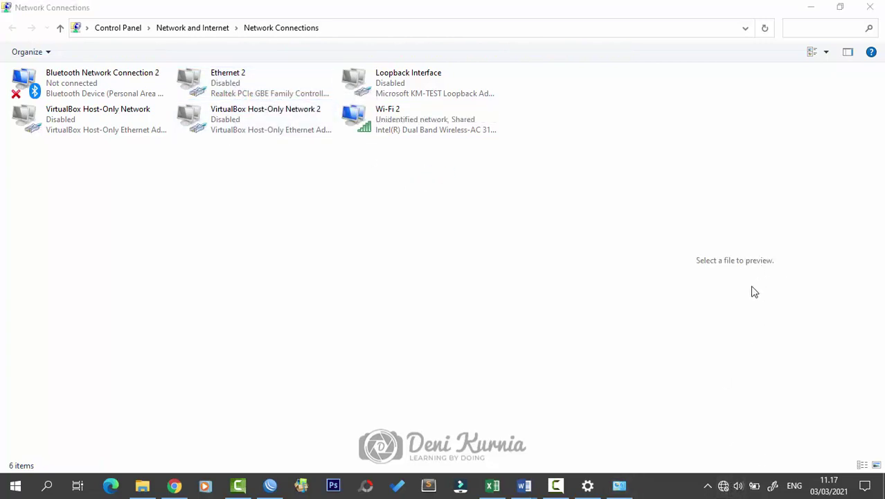
pyautogui.scroll(-3, 765, 190)
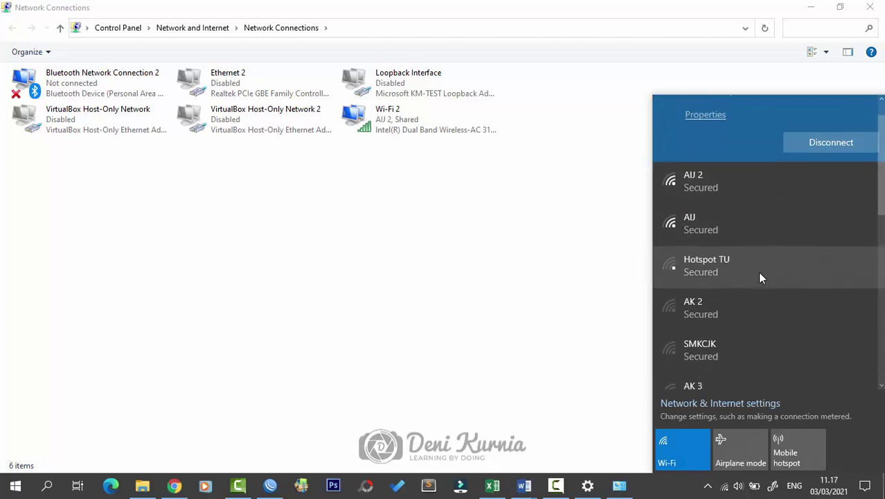
pyautogui.scroll(-3, 750, 319)
pyautogui.click(749, 320)
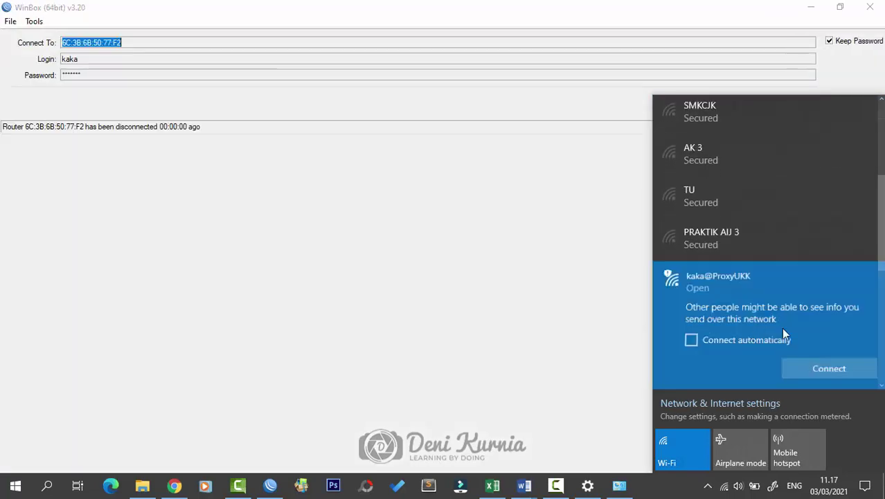
pyautogui.click(824, 367)
# Step: Cancel WinBox's reconnect, minimise WinBox and Network Connections, and refresh the desktop
pyautogui.click(780, 104)
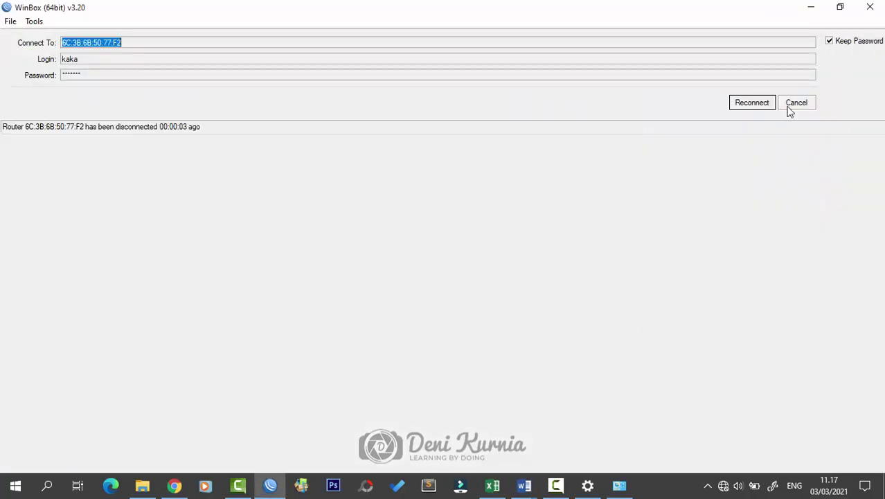
pyautogui.click(791, 104)
pyautogui.click(812, 7)
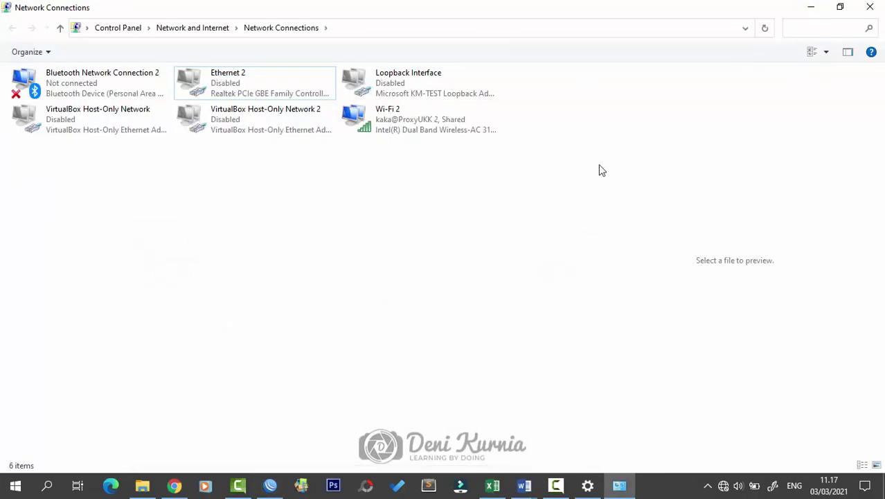
pyautogui.click(814, 7)
pyautogui.rightClick(514, 188)
pyautogui.click(557, 225)
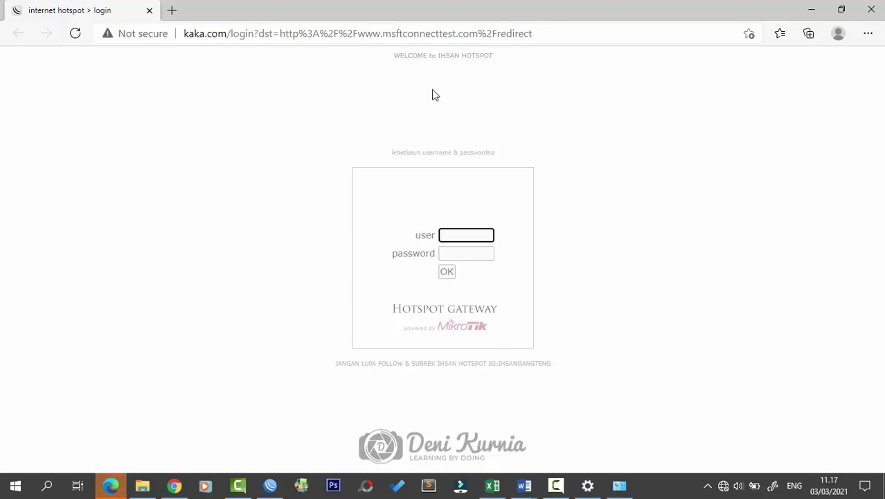
# Step: Log in on the kaka.com hotspot page with a saved username, then minimise Edge once MSN loads
pyautogui.click(464, 232)
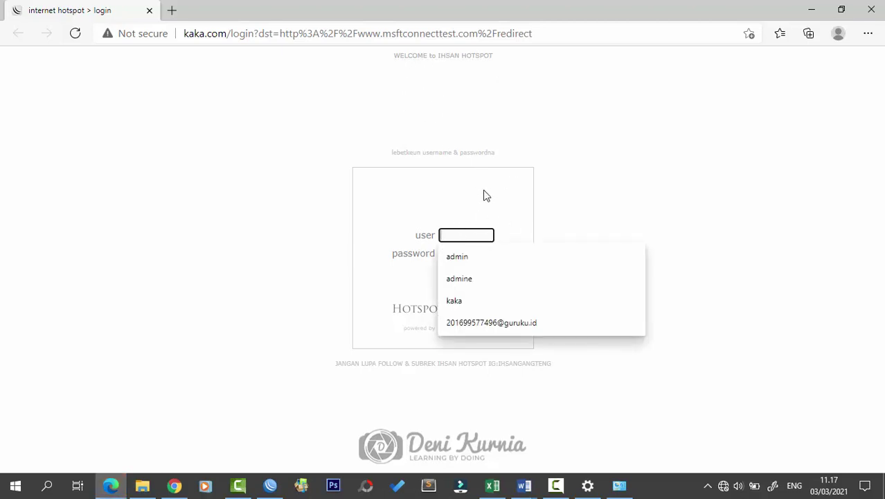
pyautogui.click(449, 254)
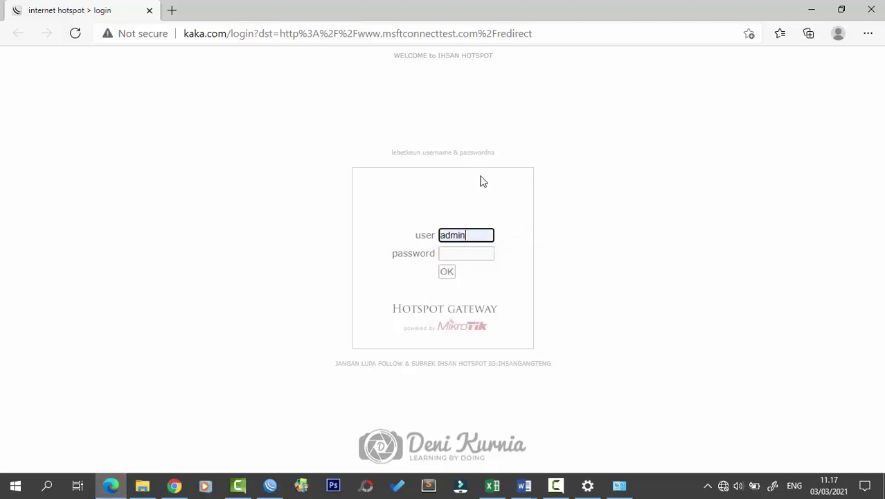
pyautogui.click(447, 272)
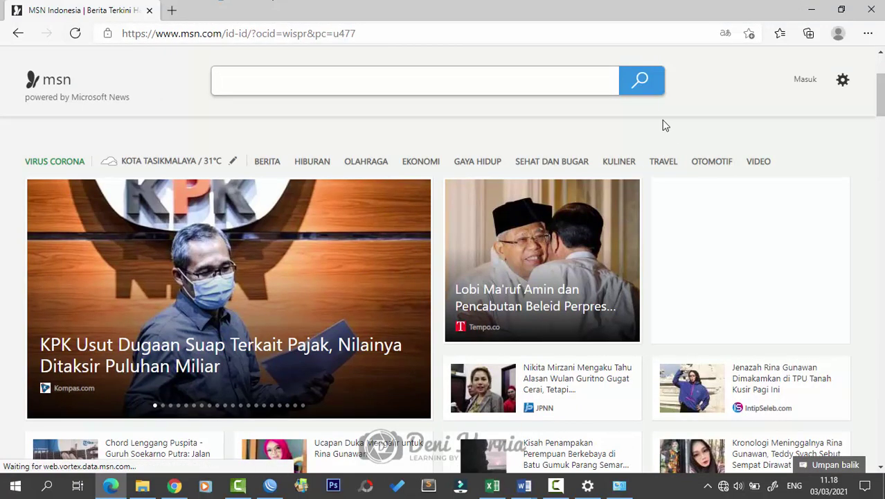
pyautogui.click(811, 9)
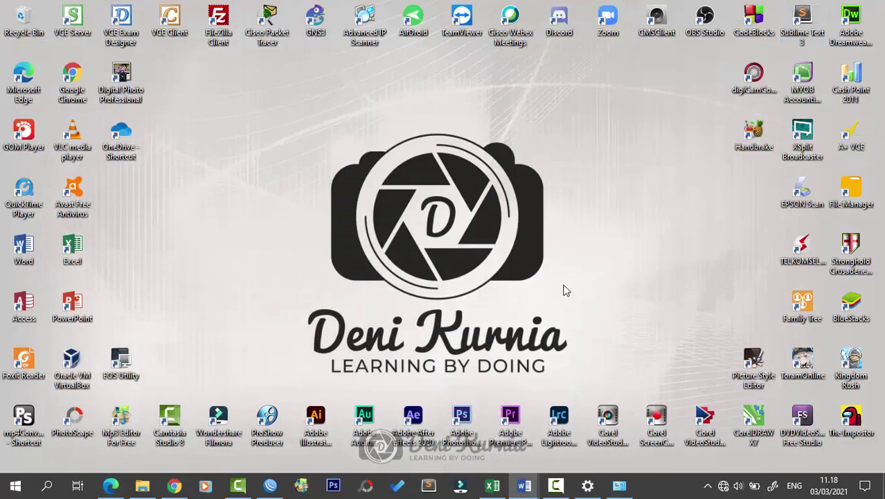
# Step: Disable the Wi-Fi 2 adapter and re-enable Ethernet 2
pyautogui.click(270, 485)
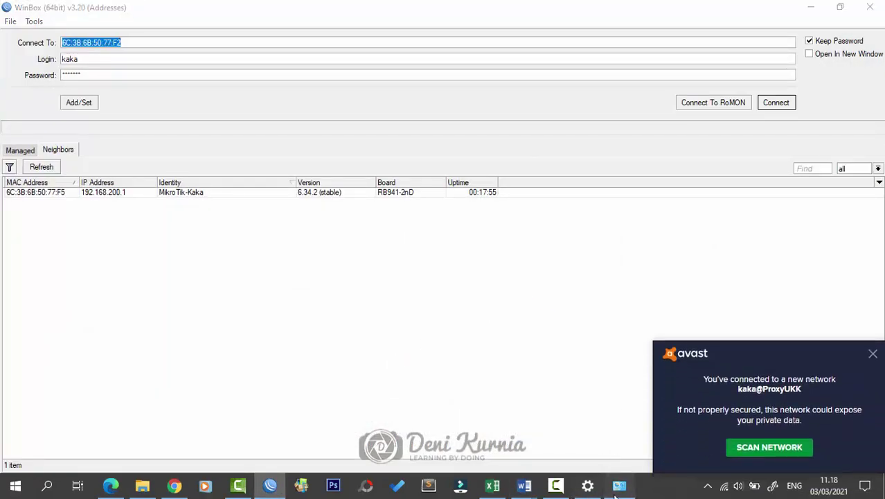
pyautogui.click(619, 484)
pyautogui.rightClick(377, 122)
pyautogui.click(257, 95)
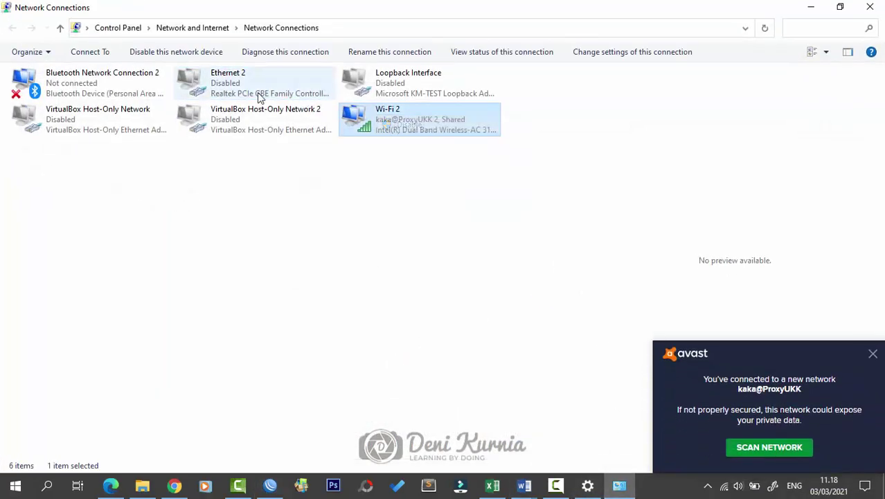
pyautogui.doubleClick(241, 93)
# Step: Refresh WinBox's neighbour list, select the MikroTik router, and connect to it
pyautogui.click(811, 7)
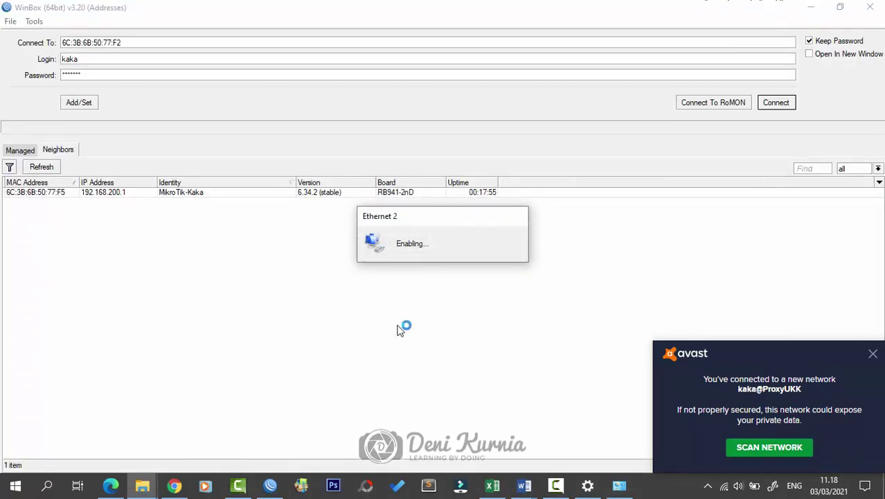
pyautogui.click(41, 167)
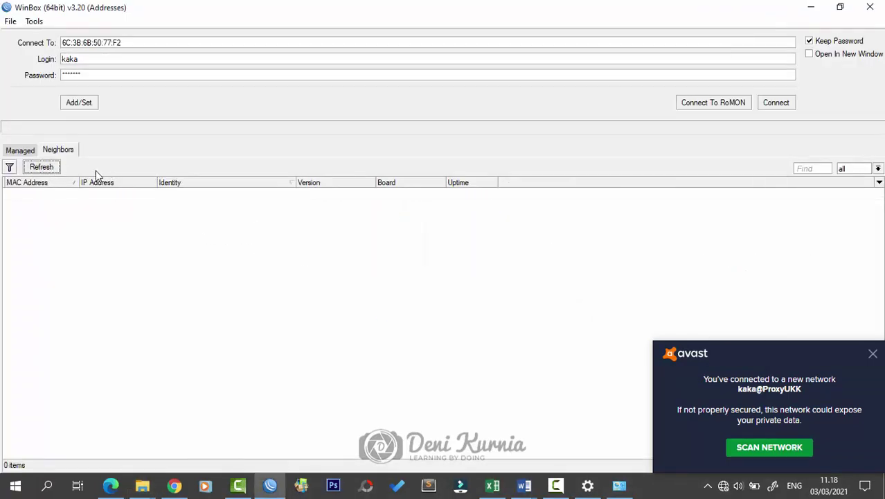
pyautogui.click(619, 485)
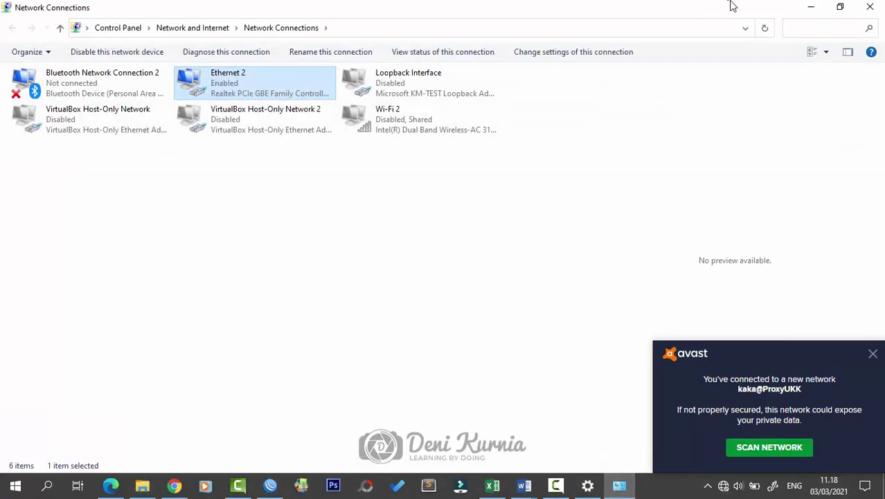
pyautogui.click(810, 7)
pyautogui.click(42, 167)
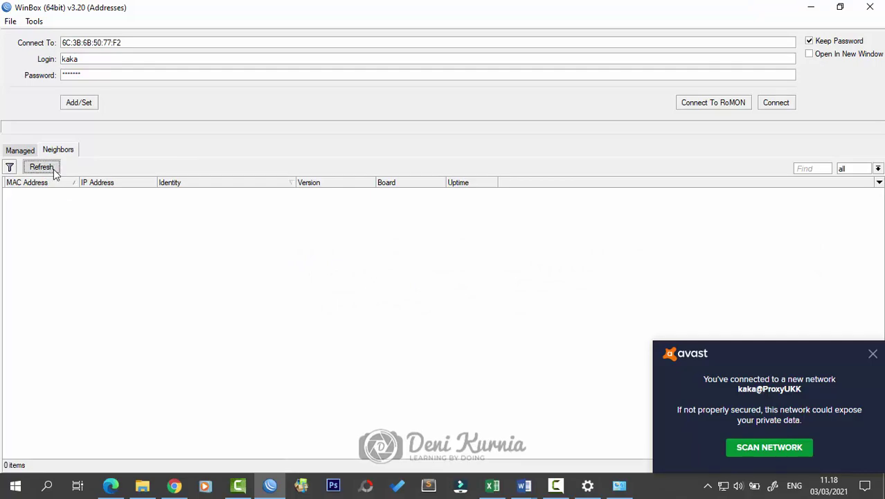
pyautogui.click(61, 193)
pyautogui.click(786, 105)
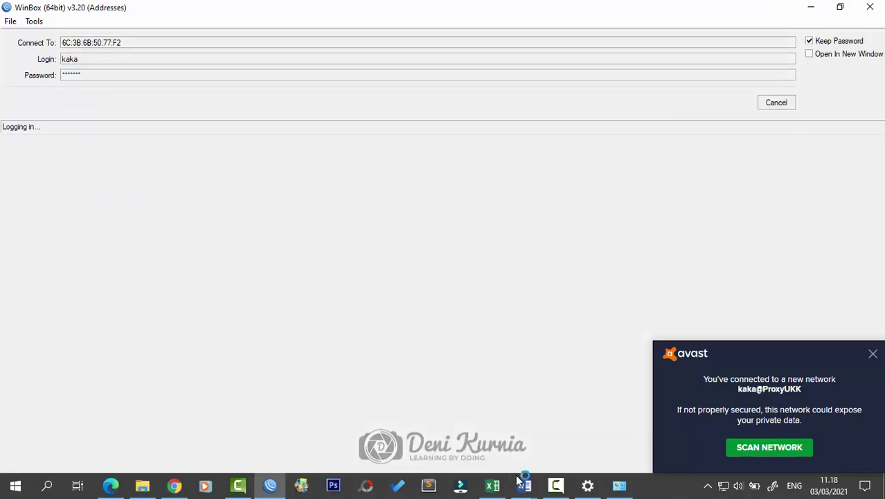
# Step: Find the Web Proxy requirement in the Word task sheet
pyautogui.moveTo(523, 483)
pyautogui.click(593, 424)
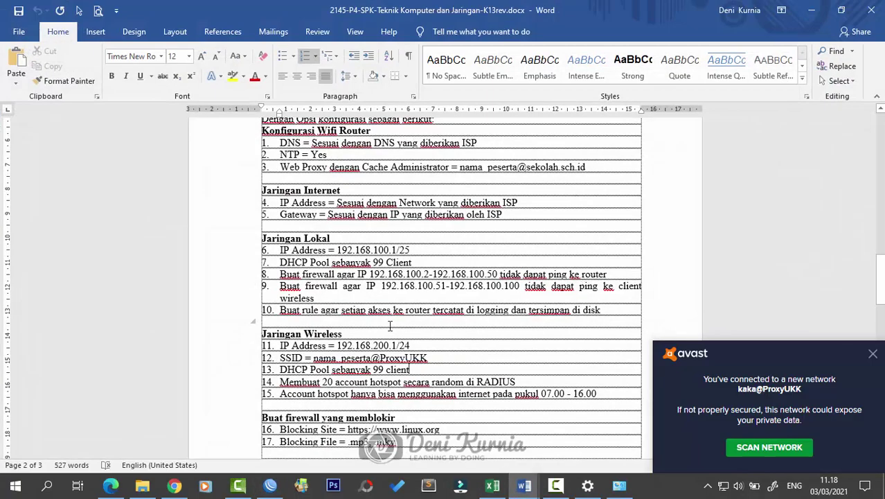
pyautogui.scroll(2, 390, 326)
pyautogui.moveTo(281, 227)
pyautogui.mouseDown()
pyautogui.moveTo(623, 223)
pyautogui.moveTo(277, 235)
pyautogui.mouseUp()
pyautogui.click(563, 263)
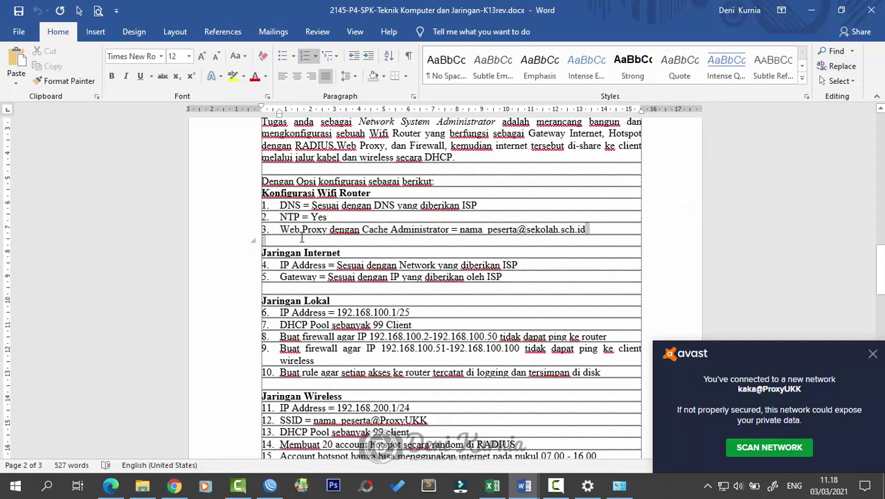
# Step: Close the Address List and tick Enabled in the IP > Web Proxy settings
pyautogui.click(811, 9)
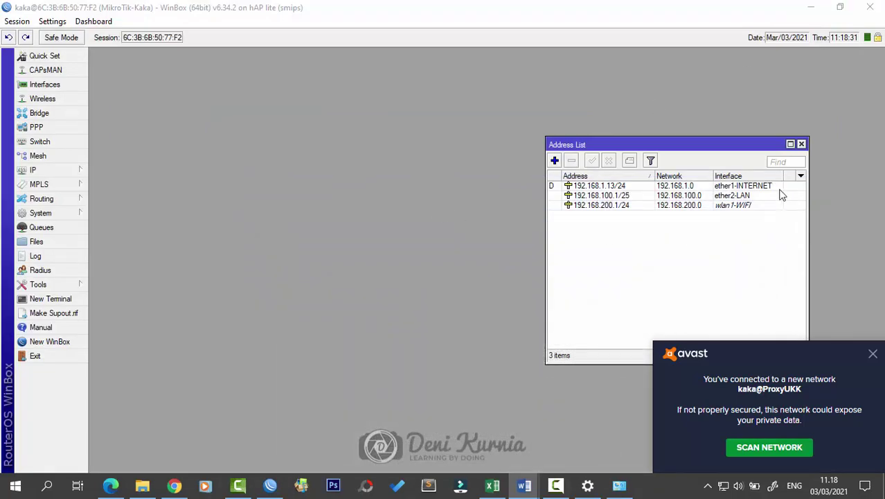
pyautogui.click(801, 144)
pyautogui.click(873, 353)
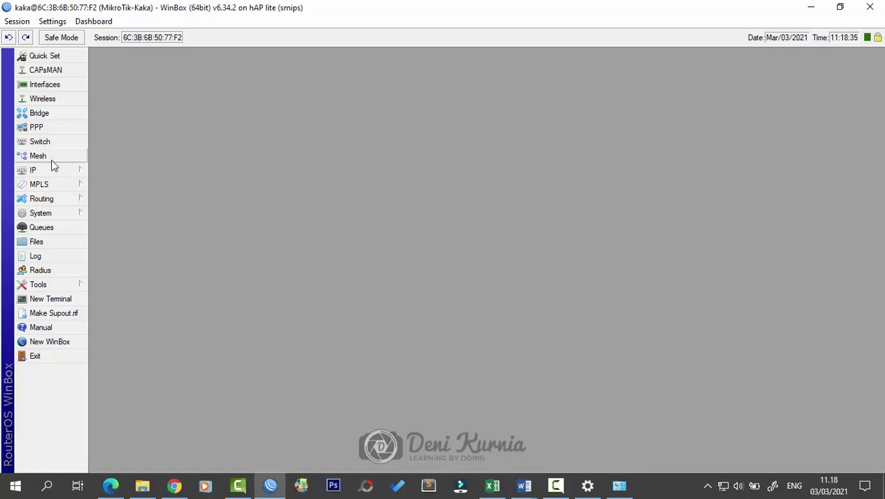
pyautogui.click(69, 172)
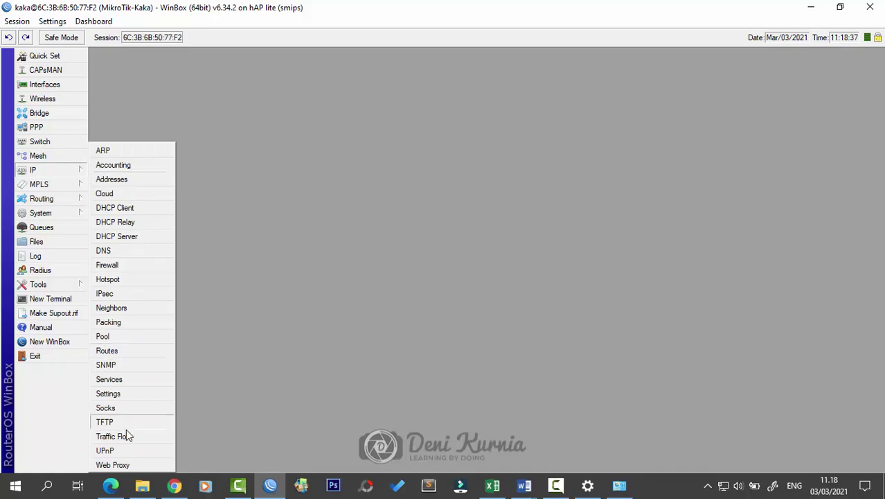
pyautogui.click(118, 463)
pyautogui.moveTo(493, 97); pyautogui.dragTo(452, 96)
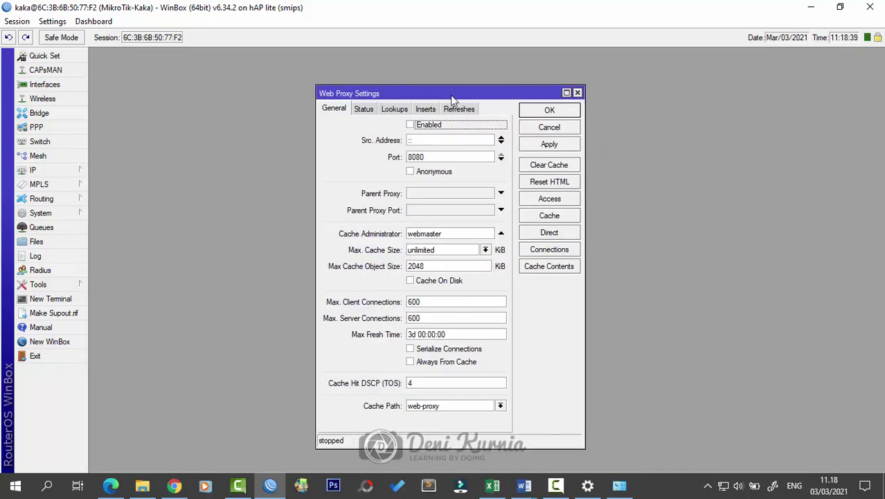
pyautogui.click(411, 125)
pyautogui.press('Tab')
pyautogui.press('Tab')
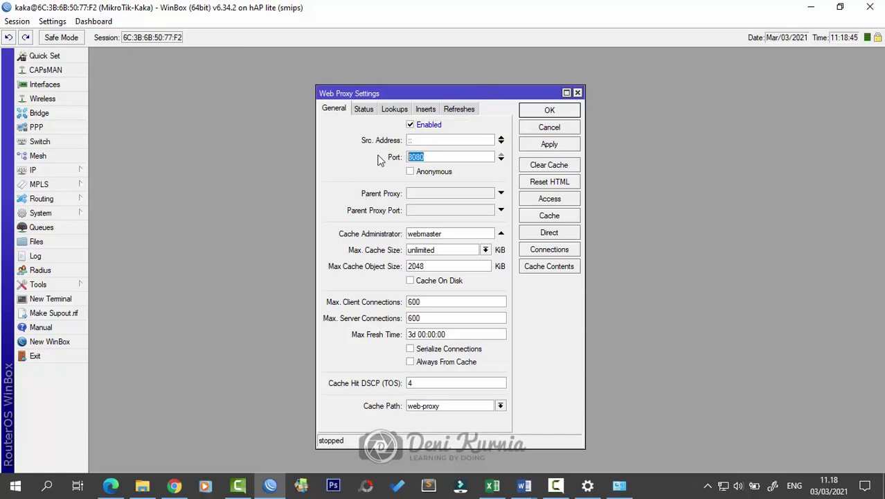
pyautogui.moveTo(530, 94); pyautogui.dragTo(530, 88)
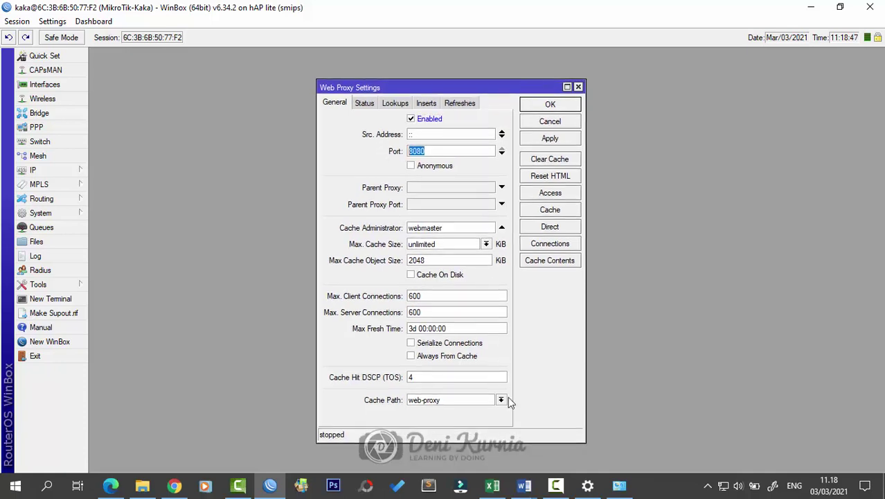
# Step: Scroll through the Langkah Kerja steps in the Word task sheet
pyautogui.moveTo(525, 484)
pyautogui.click(593, 431)
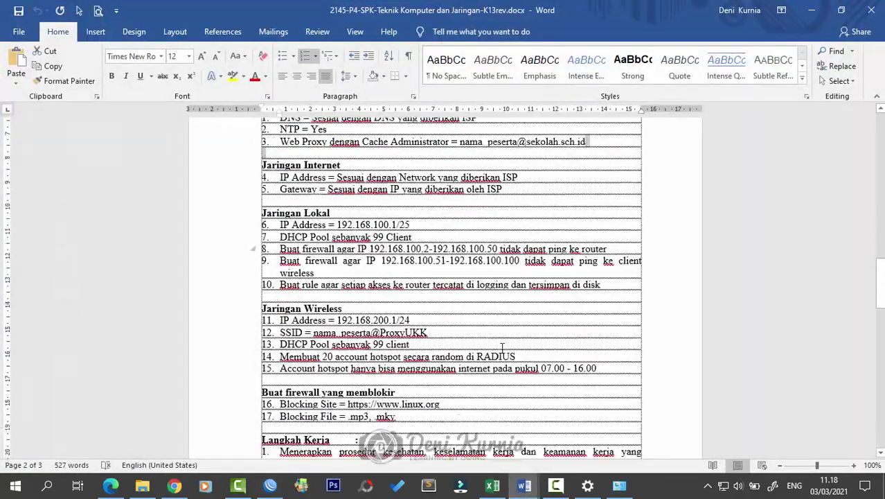
pyautogui.scroll(-8, 503, 347)
pyautogui.scroll(8, 595, 358)
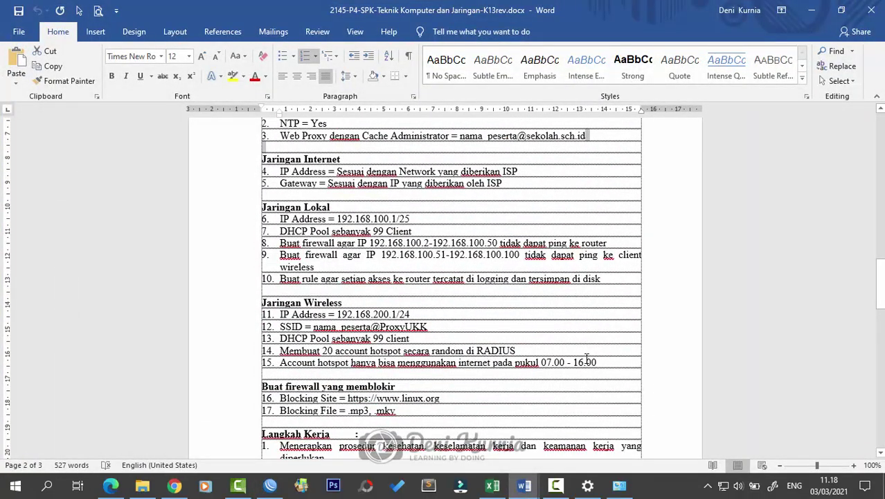
pyautogui.scroll(-4, 586, 358)
pyautogui.scroll(4, 586, 362)
pyautogui.scroll(-5, 582, 367)
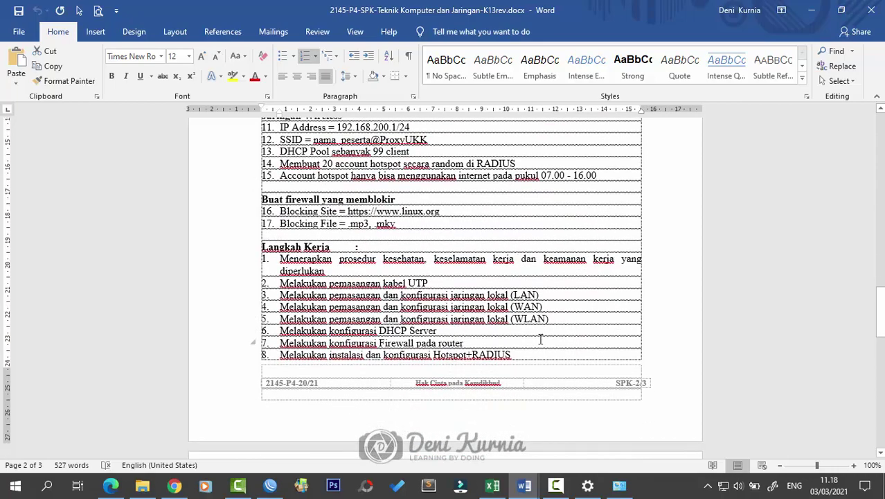
pyautogui.scroll(3, 540, 338)
# Step: Set the proxy port to 3128 and replace webmaster with the required cache administrator e-mail
pyautogui.click(807, 11)
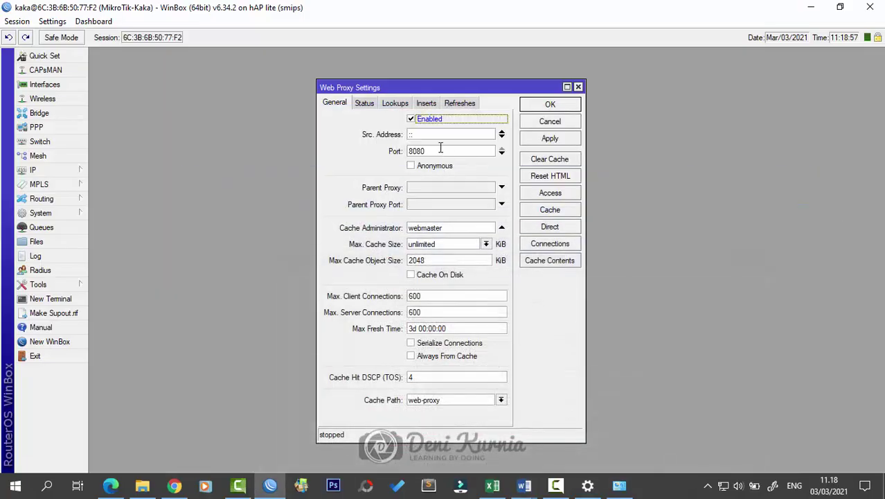
pyautogui.write('3128')
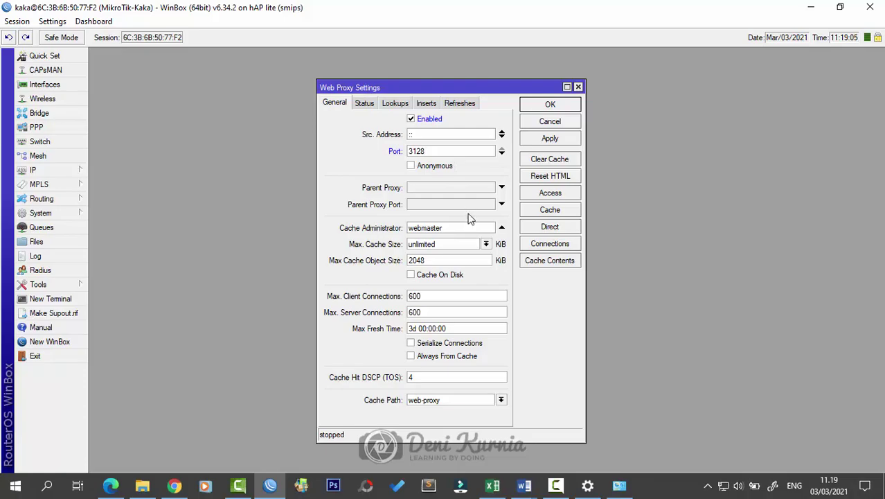
pyautogui.moveTo(465, 226); pyautogui.dragTo(391, 226)
pyautogui.moveTo(529, 490)
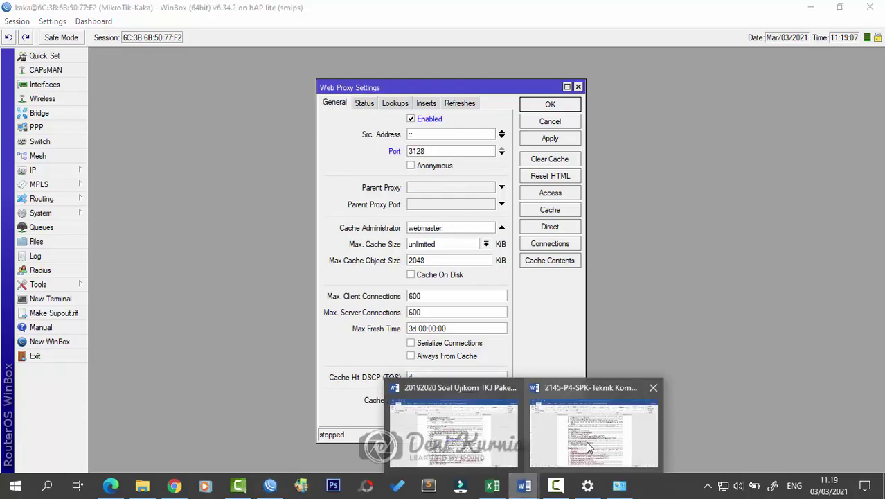
pyautogui.click(734, 445)
pyautogui.scroll(6, 566, 262)
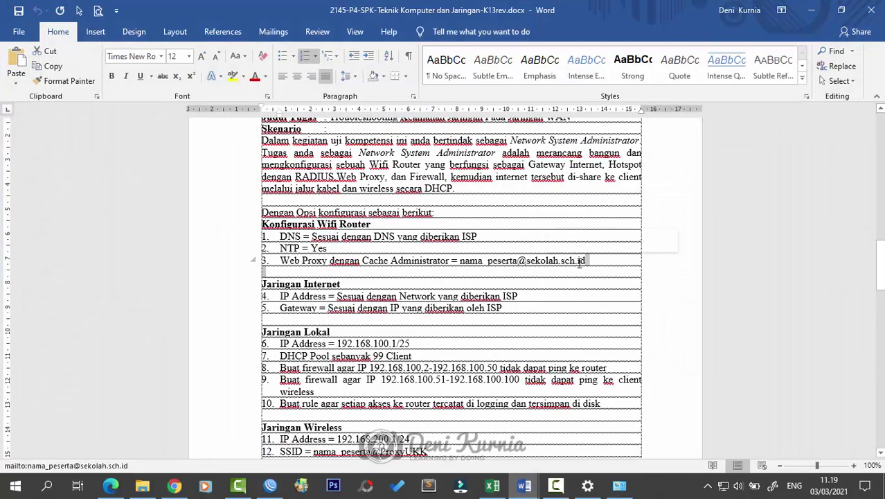
pyautogui.click(811, 10)
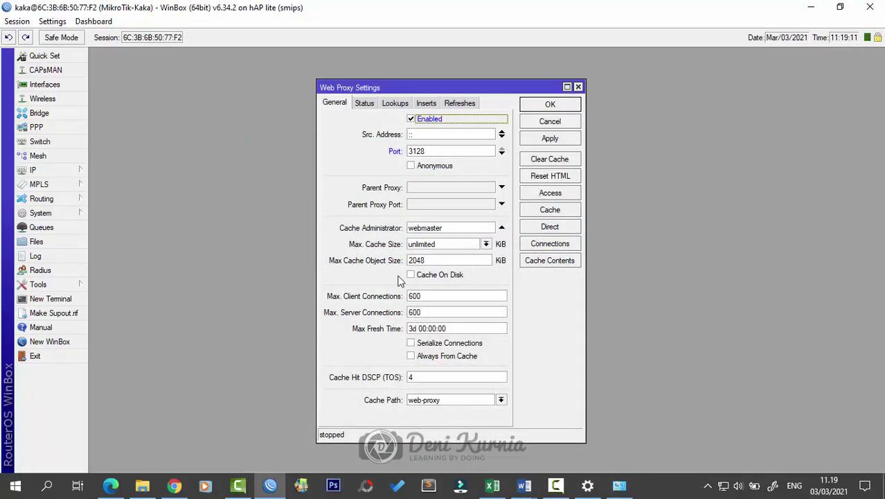
pyautogui.doubleClick(450, 227)
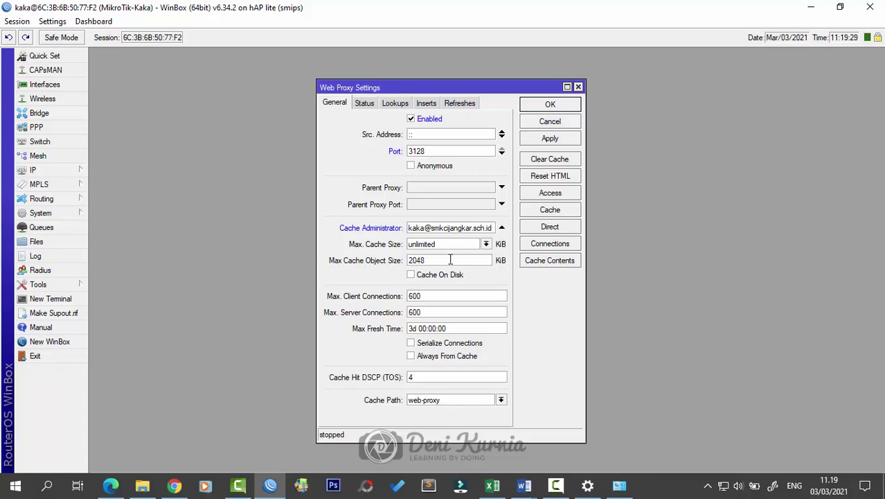
# Step: Set max cache object size 4096 KiB, tick Cache On Disk and Always From Cache, and apply
pyautogui.doubleClick(427, 259)
pyautogui.write('4096')
pyautogui.click(411, 276)
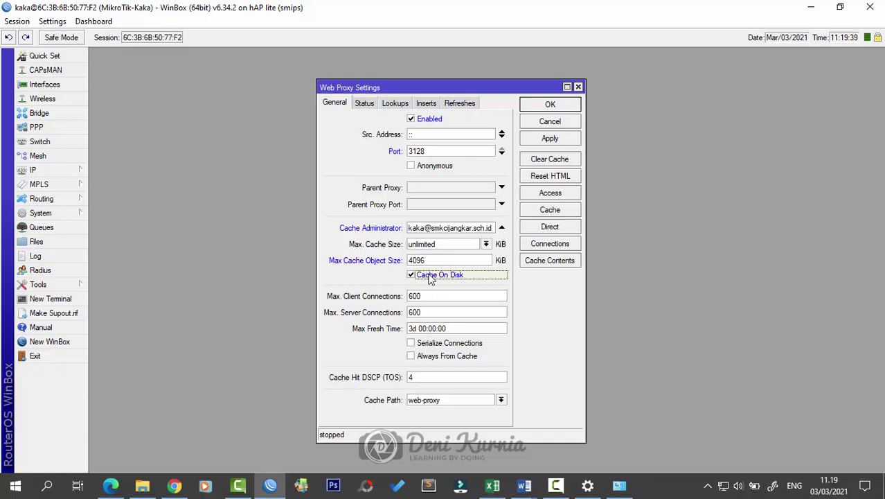
pyautogui.click(433, 355)
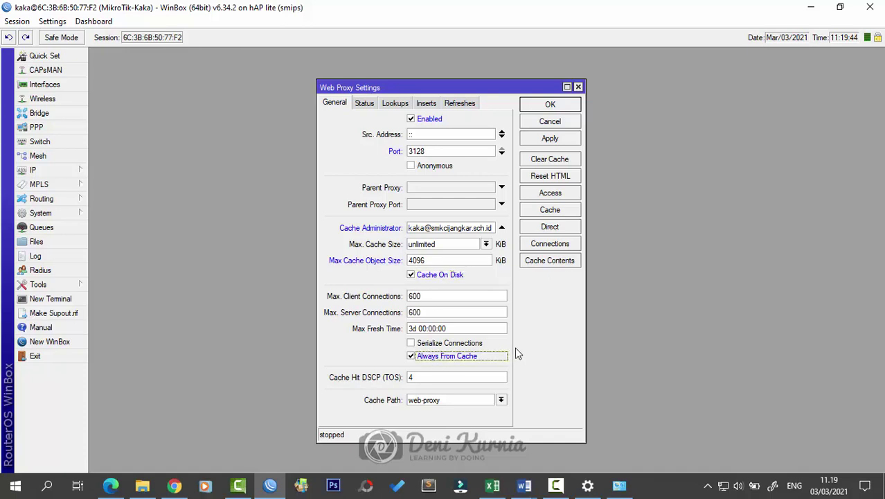
pyautogui.click(544, 142)
pyautogui.click(557, 110)
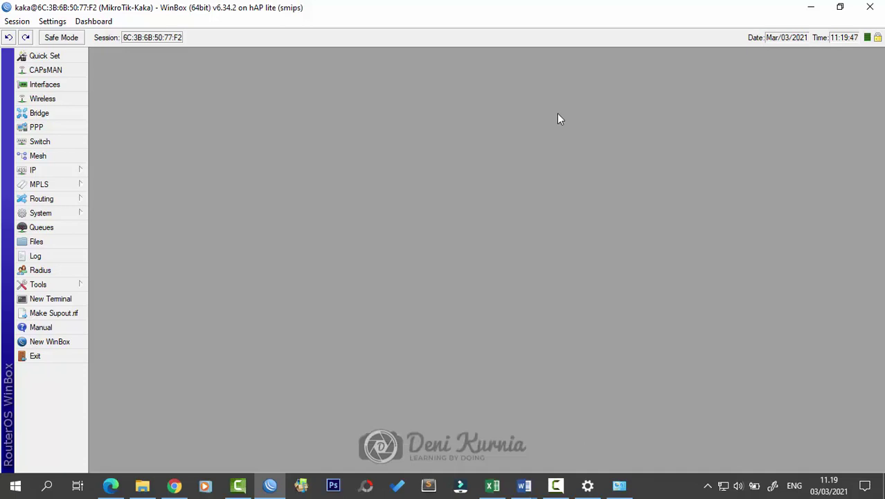
# Step: Open IP > Firewall on the NAT tab, enlarge it to show all 18 rules, and add a new rule
pyautogui.hotkey('alt', 'Tab')
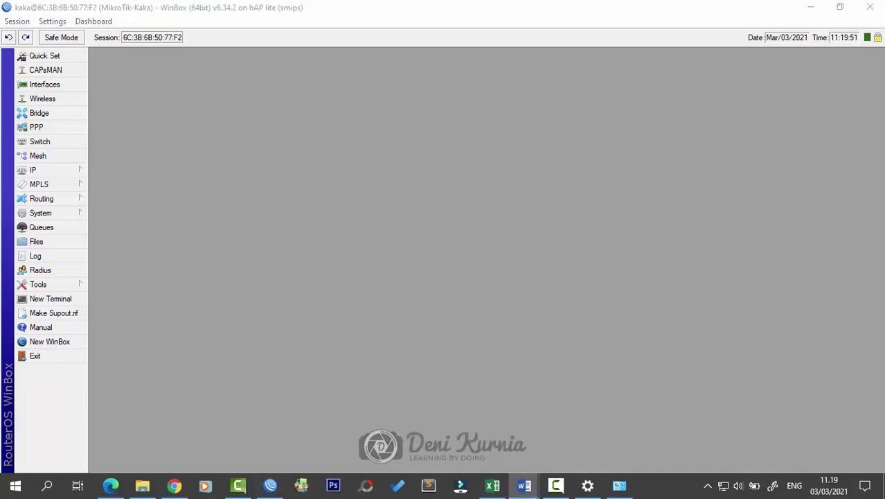
pyautogui.click(42, 175)
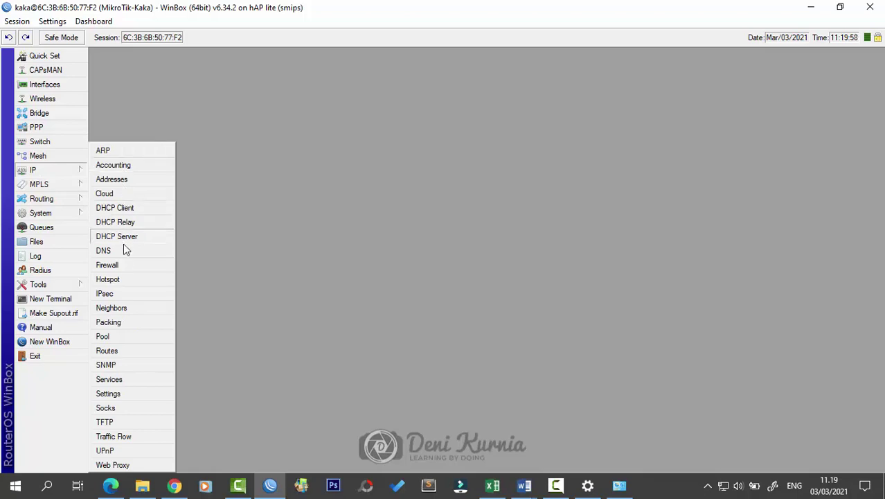
pyautogui.click(124, 268)
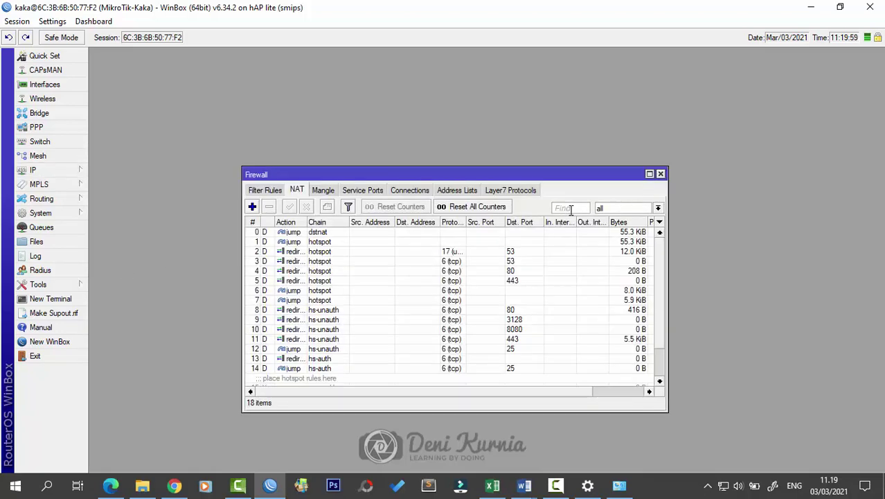
pyautogui.moveTo(571, 170); pyautogui.dragTo(578, 133)
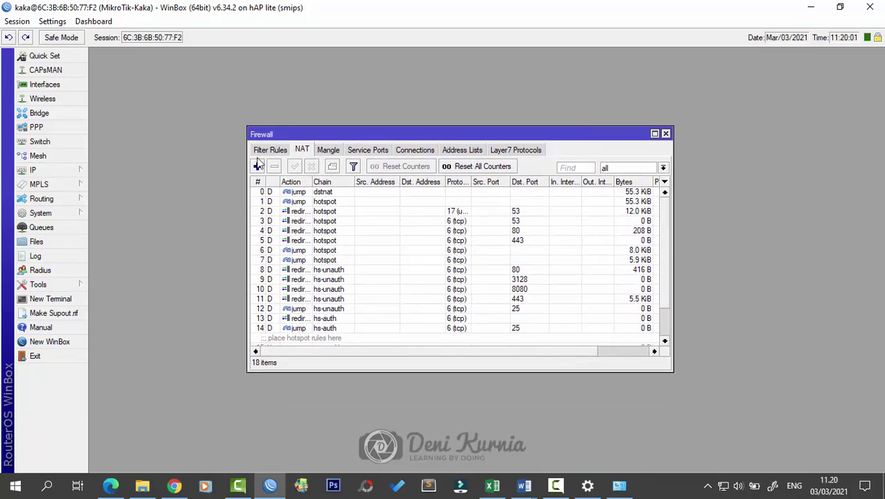
pyautogui.scroll(-2, 508, 277)
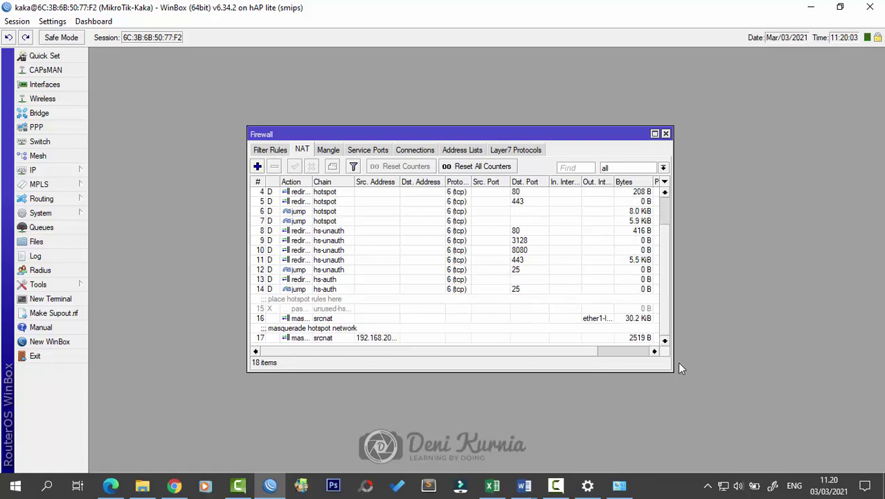
pyautogui.moveTo(670, 372); pyautogui.dragTo(703, 427)
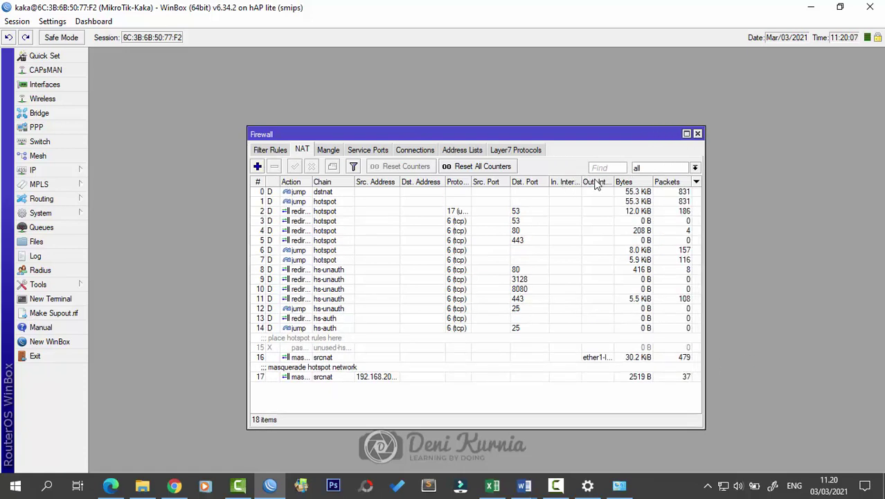
pyautogui.click(257, 166)
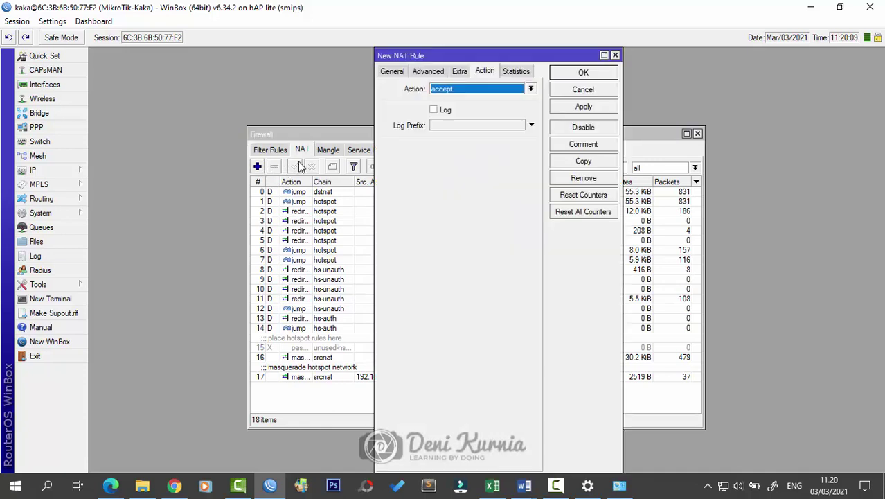
# Step: Give the new NAT rule chain dstnat, protocol 6 (tcp) and Dst. Port 80,8000,3128
pyautogui.click(396, 73)
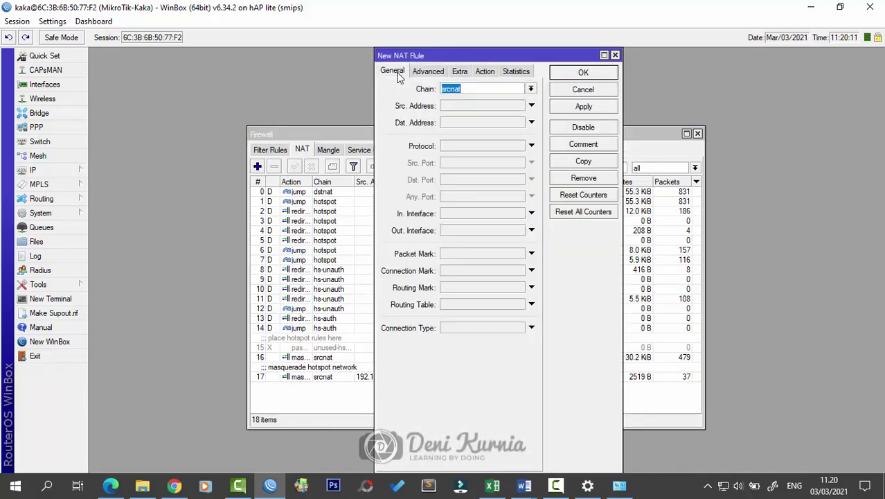
pyautogui.click(530, 89)
pyautogui.click(458, 98)
pyautogui.click(468, 144)
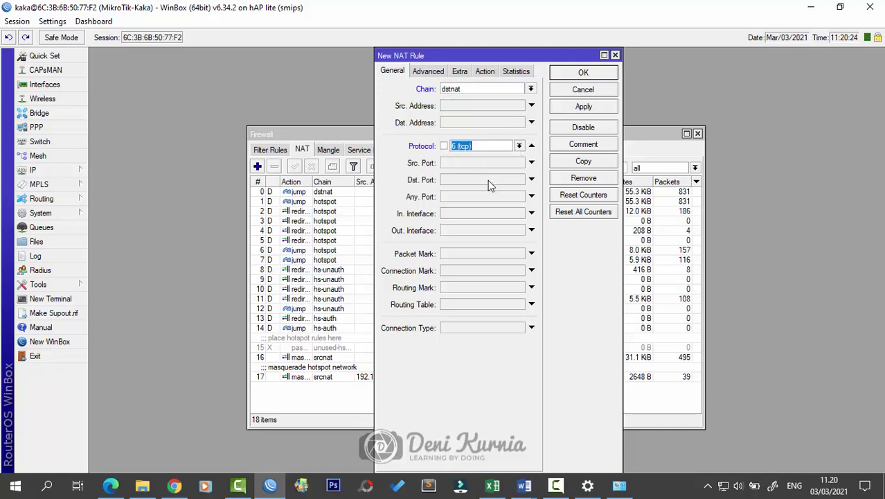
pyautogui.click(509, 179)
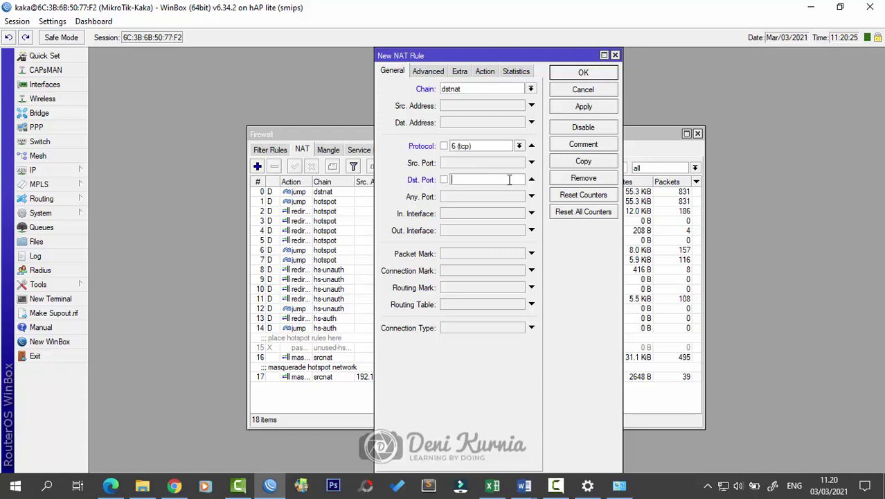
pyautogui.write('80,8000,3128')
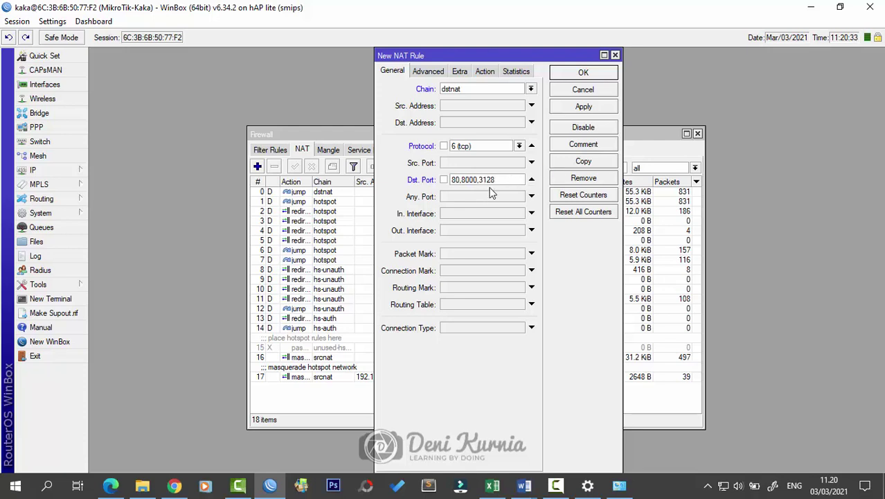
pyautogui.click(487, 72)
# Step: Make the NAT rule redirect to port 3128, matching the Web Proxy port, and apply it
pyautogui.click(493, 89)
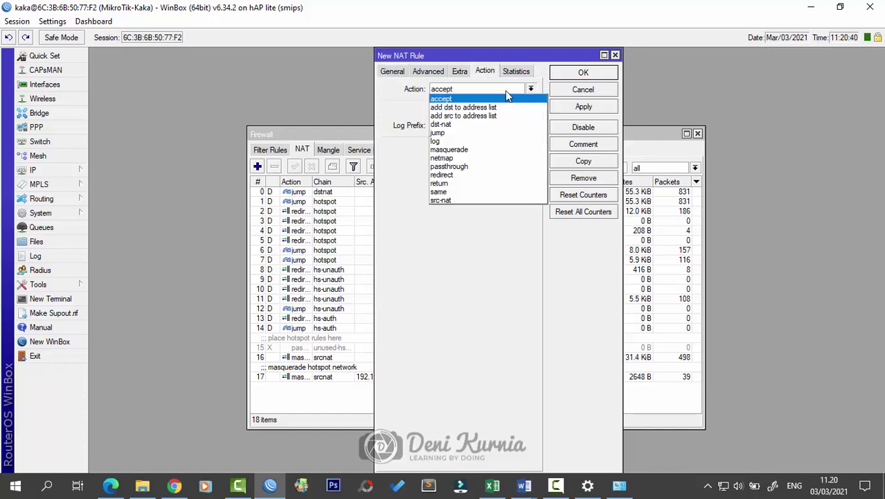
pyautogui.click(490, 174)
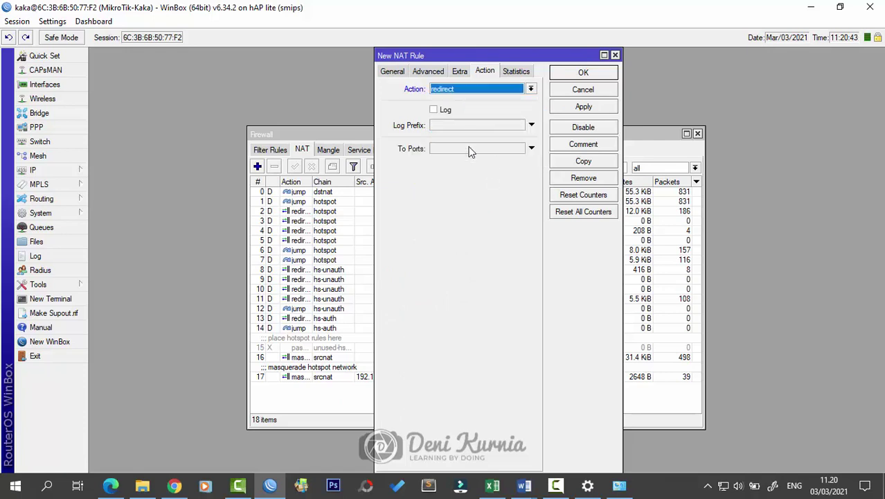
pyautogui.click(470, 150)
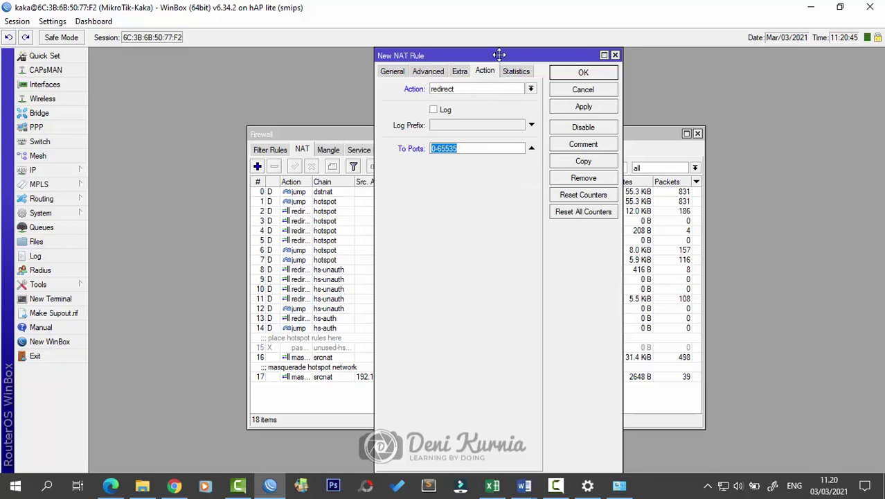
pyautogui.moveTo(500, 54); pyautogui.dragTo(651, 57)
pyautogui.click(72, 171)
pyautogui.click(139, 466)
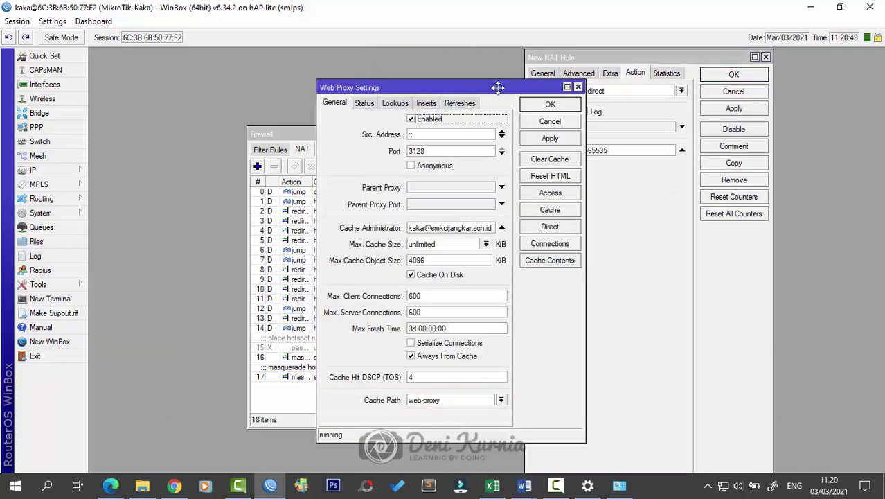
pyautogui.moveTo(554, 93); pyautogui.dragTo(380, 98)
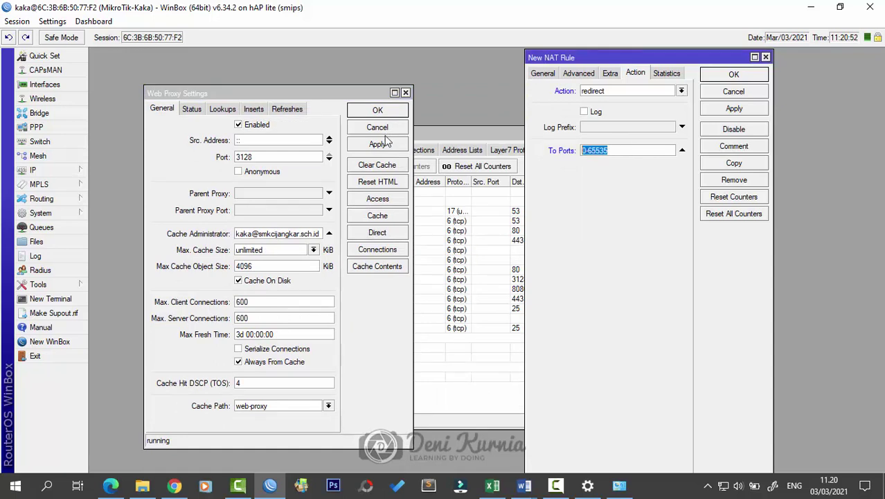
pyautogui.write('3128')
pyautogui.click(756, 111)
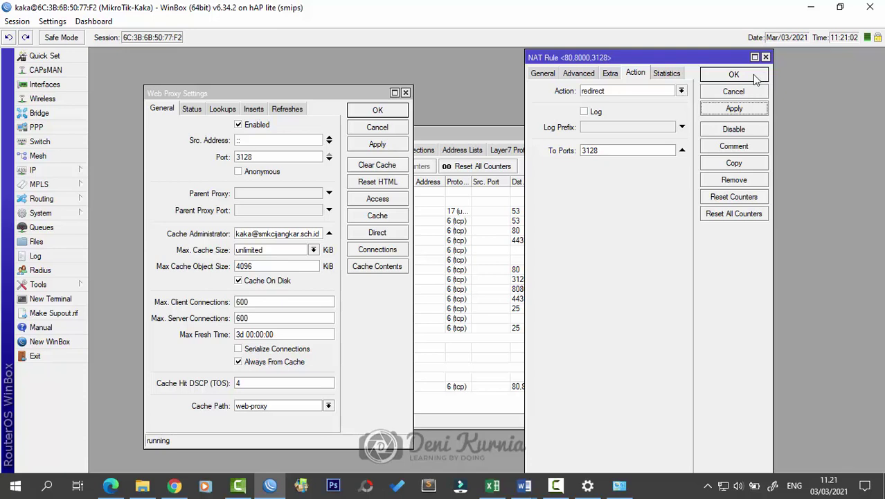
# Step: Comment the rule as WEB PROXY, then close the web proxy, rule and Firewall windows
pyautogui.click(751, 147)
pyautogui.press('capslock')
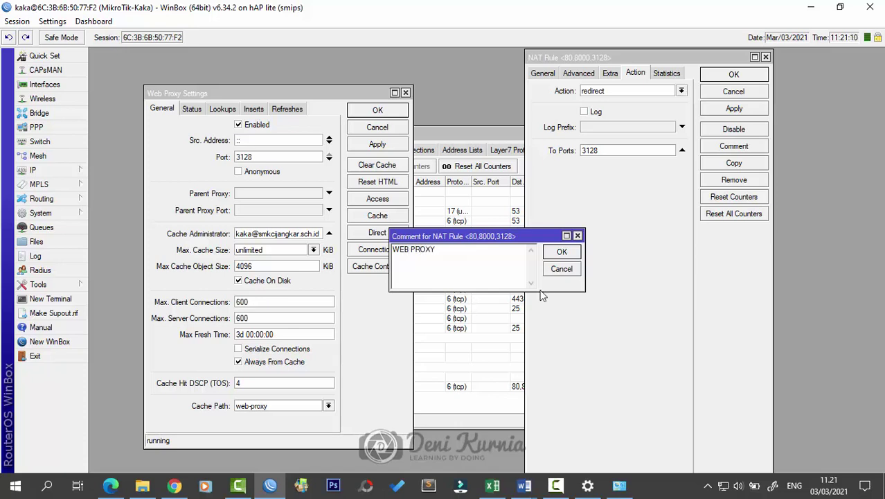
pyautogui.click(562, 251)
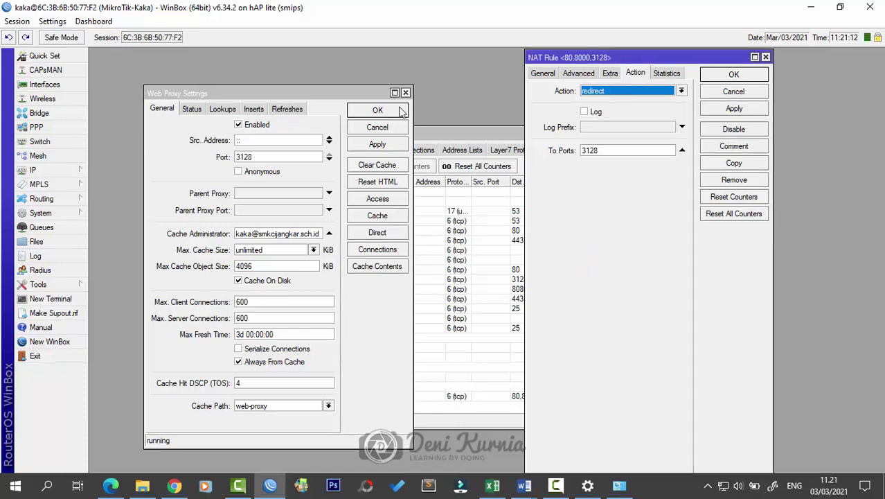
pyautogui.click(377, 110)
pyautogui.click(733, 74)
pyautogui.click(334, 392)
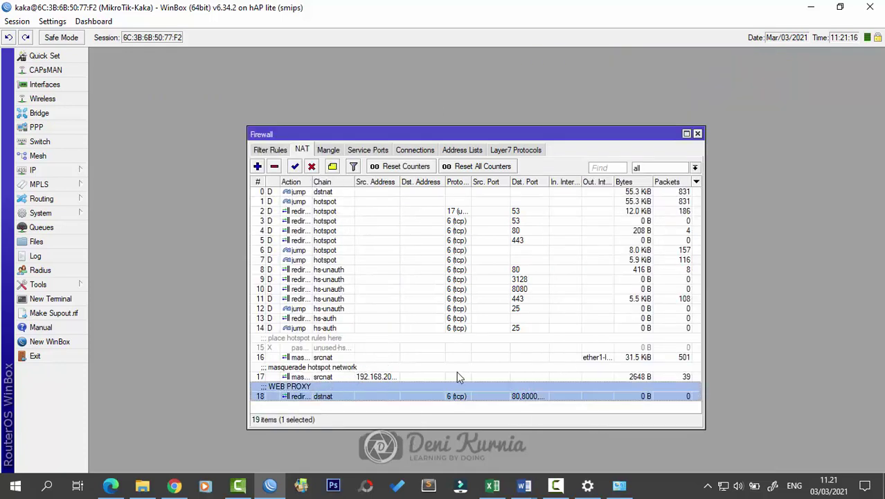
pyautogui.click(698, 134)
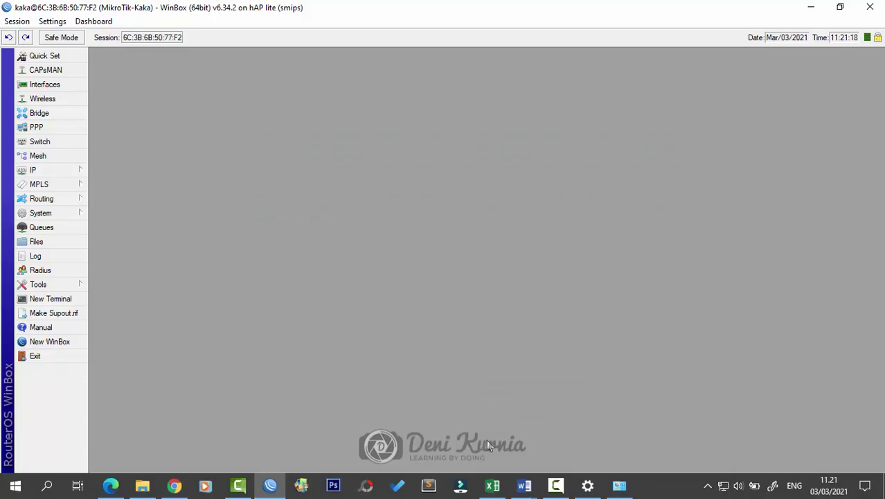
# Step: Read through the network task list in the Word document
pyautogui.moveTo(524, 485)
pyautogui.click(534, 453)
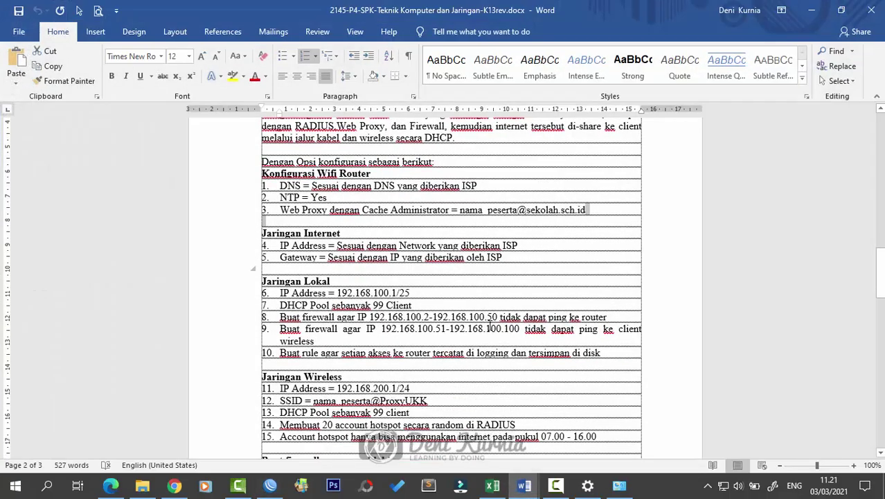
pyautogui.scroll(-1, 489, 327)
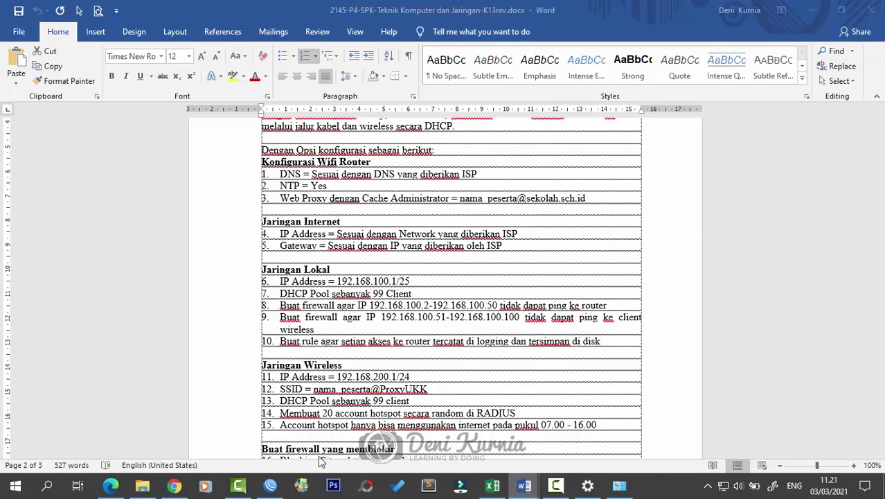
# Step: Show WinBox's IP > Firewall Filter Rules list and minimise the Word document
pyautogui.click(270, 484)
pyautogui.click(41, 170)
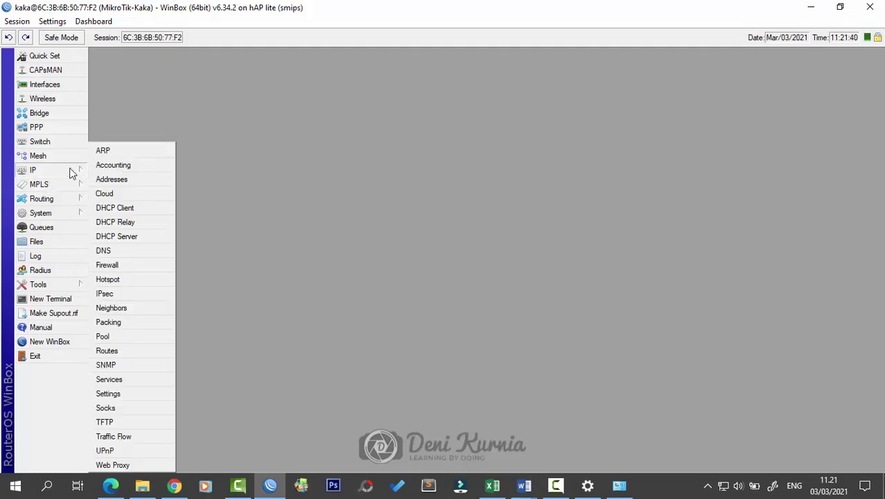
pyautogui.click(150, 263)
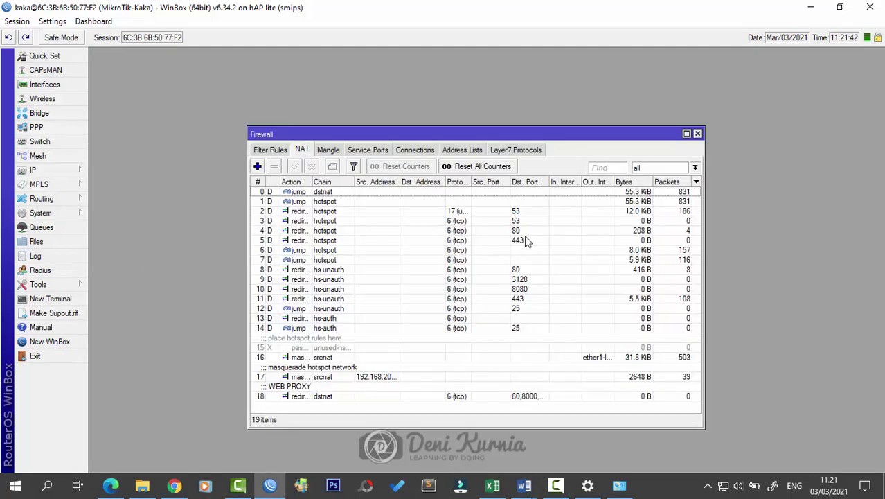
pyautogui.click(268, 151)
pyautogui.click(526, 484)
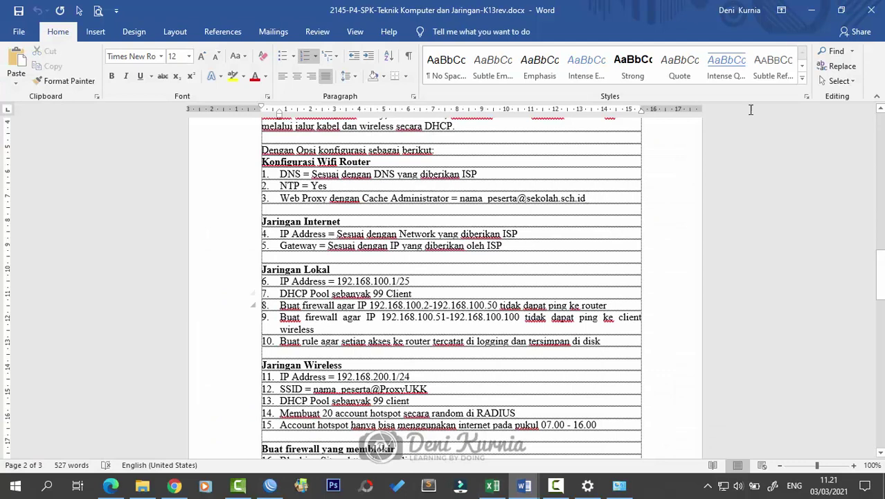
pyautogui.click(812, 10)
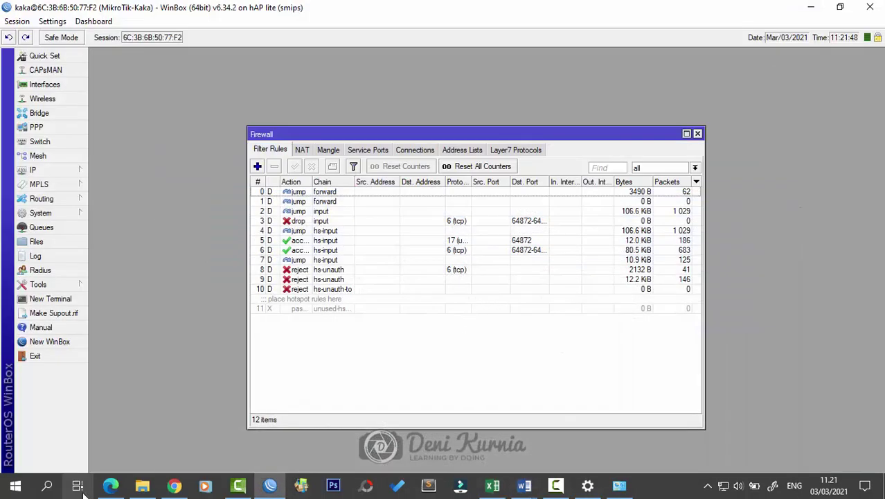
# Step: Launch Command Prompt as administrator through the Run prompt with CMD
pyautogui.press('super+r')
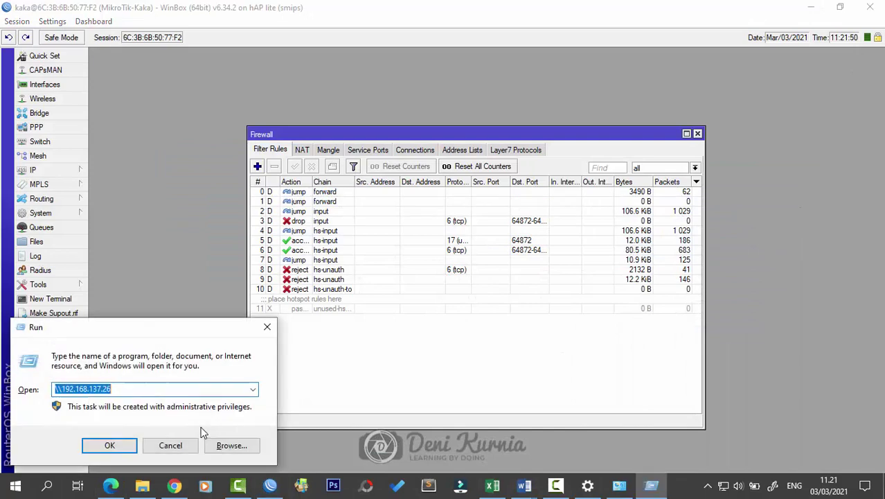
pyautogui.press('BackSpace')
pyautogui.write('CMD')
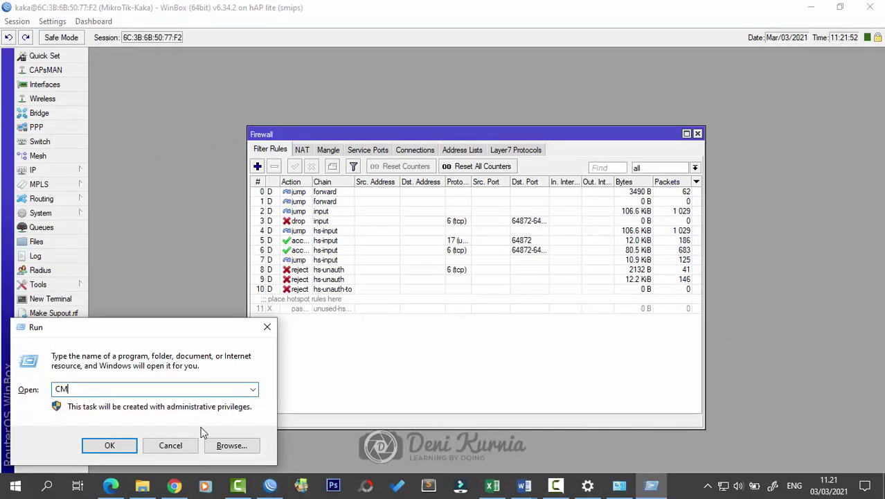
pyautogui.press('Return')
# Step: Ping 192.168.100.1, getting four replies with 0% loss, then return to WinBox
pyautogui.press('capslock')
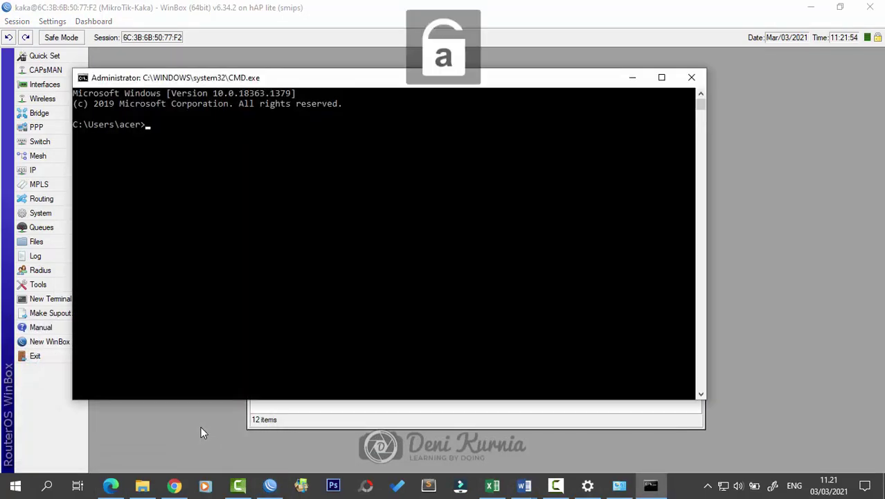
pyautogui.write('ping ')
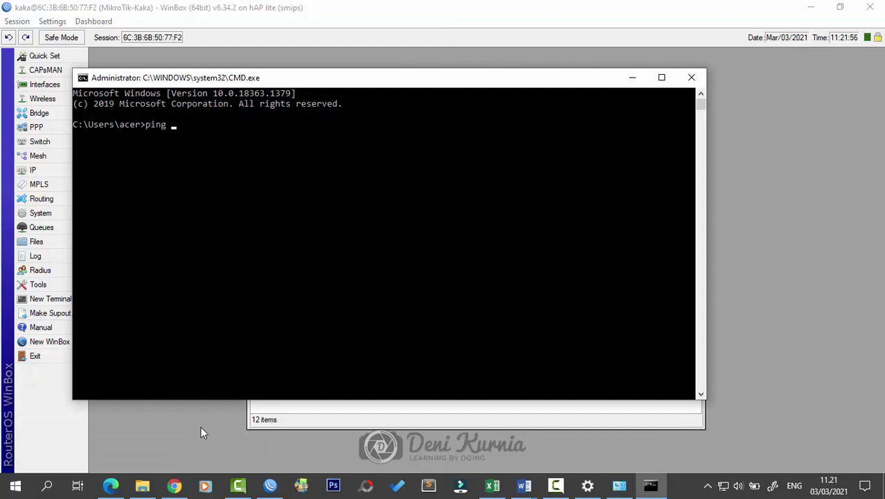
pyautogui.write('192.168.100.1')
pyautogui.press('Return')
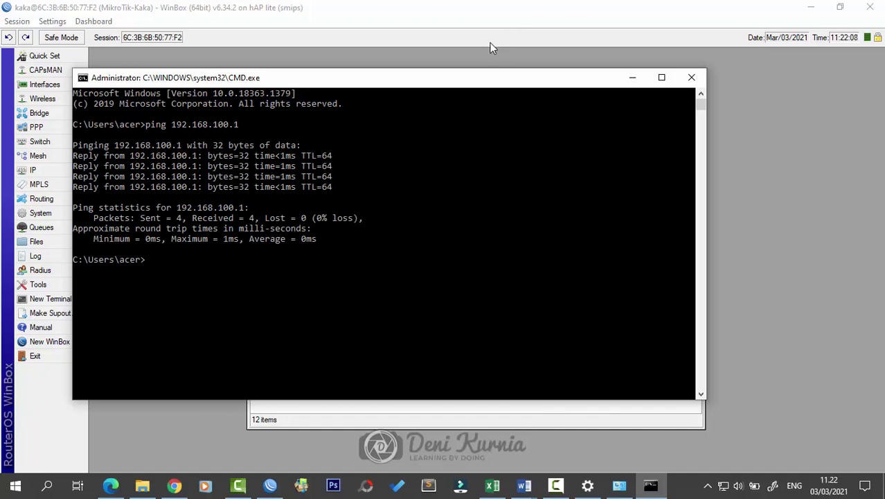
pyautogui.click(514, 11)
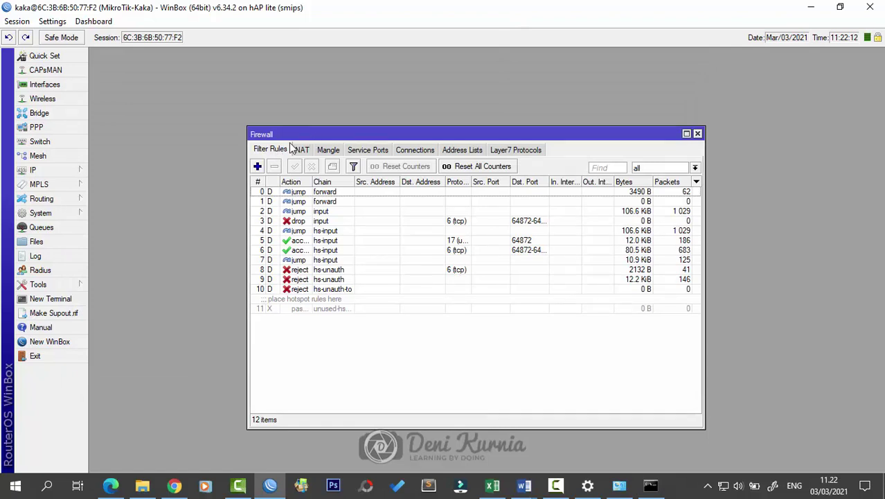
# Step: Start a new filter rule on the input chain with source 192.168.100.2-192.168.100.50
pyautogui.click(257, 166)
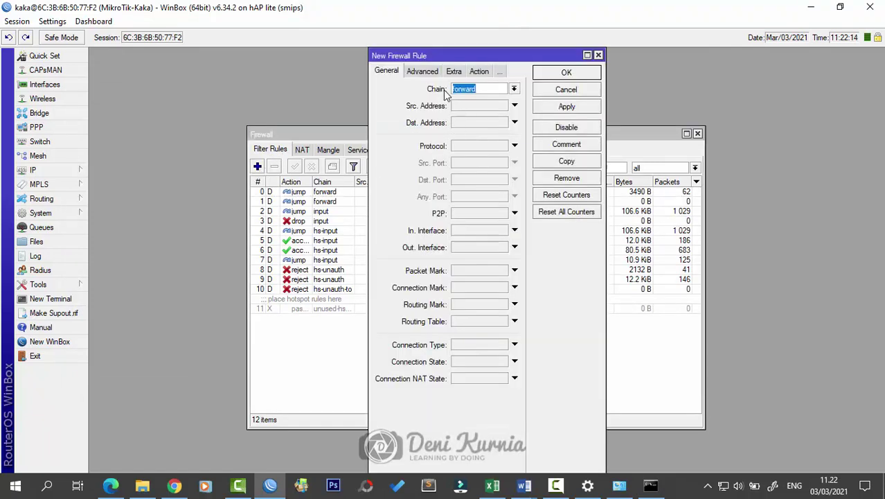
pyautogui.click(513, 89)
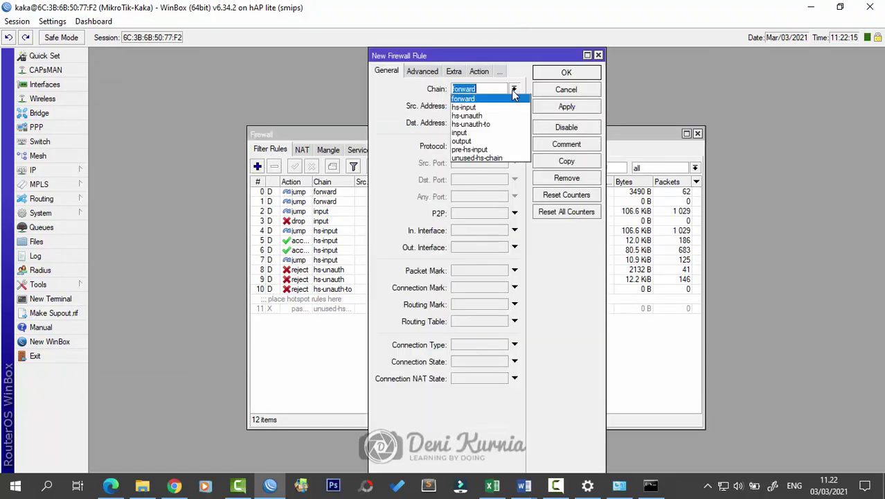
pyautogui.click(506, 132)
pyautogui.moveTo(372, 122); pyautogui.dragTo(330, 122)
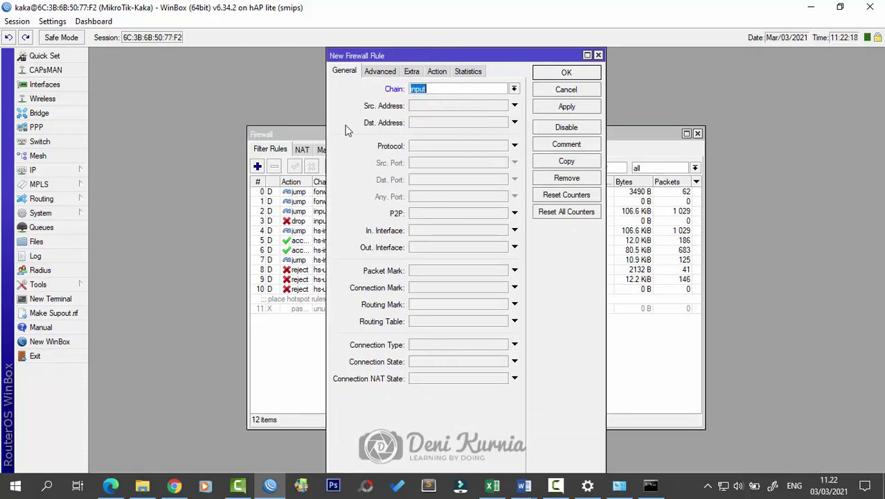
pyautogui.moveTo(606, 285); pyautogui.dragTo(638, 284)
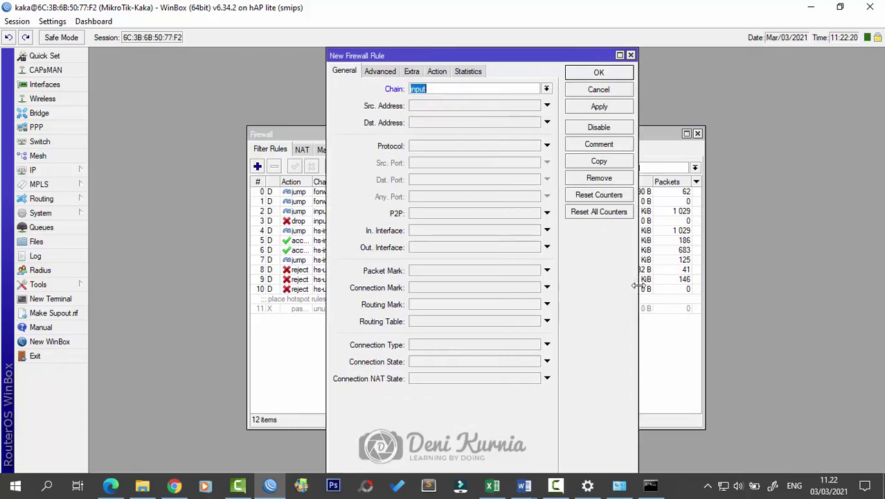
pyautogui.click(448, 107)
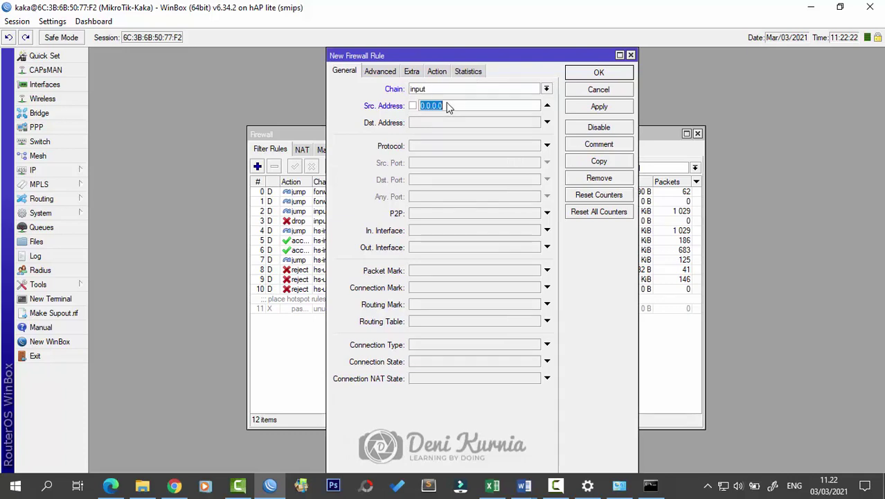
pyautogui.moveTo(456, 57); pyautogui.dragTo(509, 58)
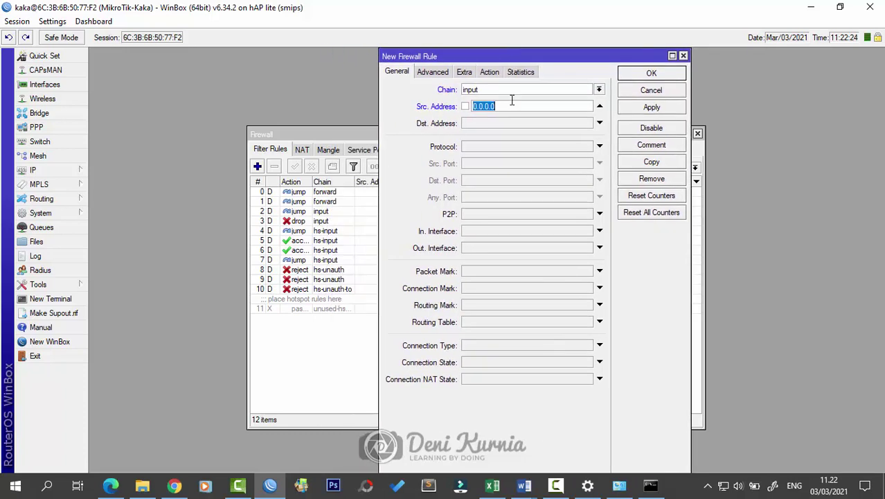
pyautogui.write('192.1')
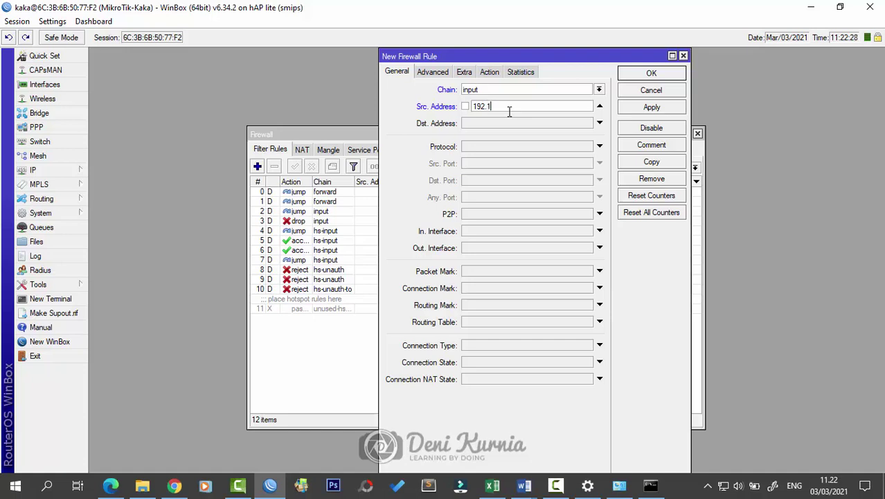
pyautogui.write('68.100.2-192.168.100.50')
pyautogui.moveTo(524, 485)
pyautogui.click(580, 443)
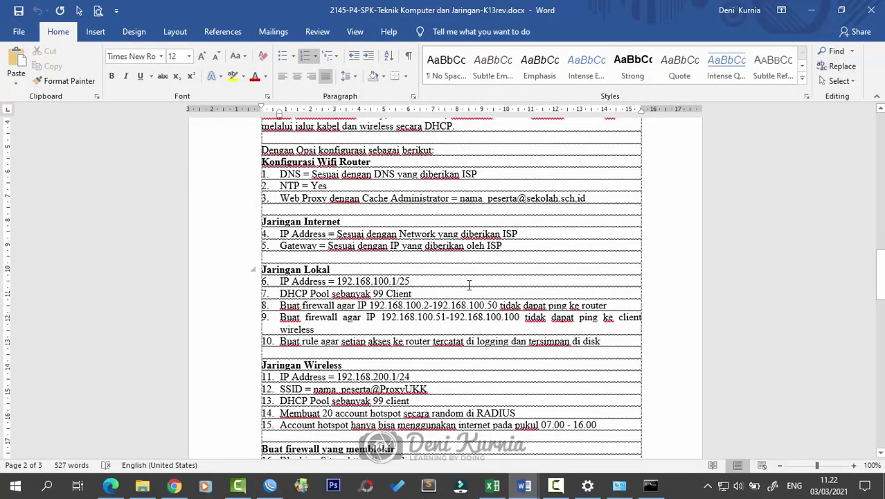
pyautogui.click(812, 10)
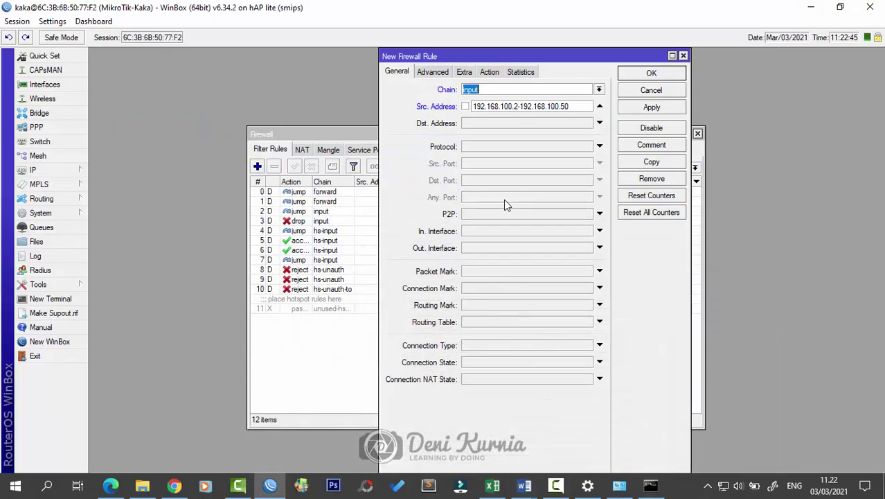
# Step: Match protocol icmp, set the action to drop, and apply the rule
pyautogui.click(510, 147)
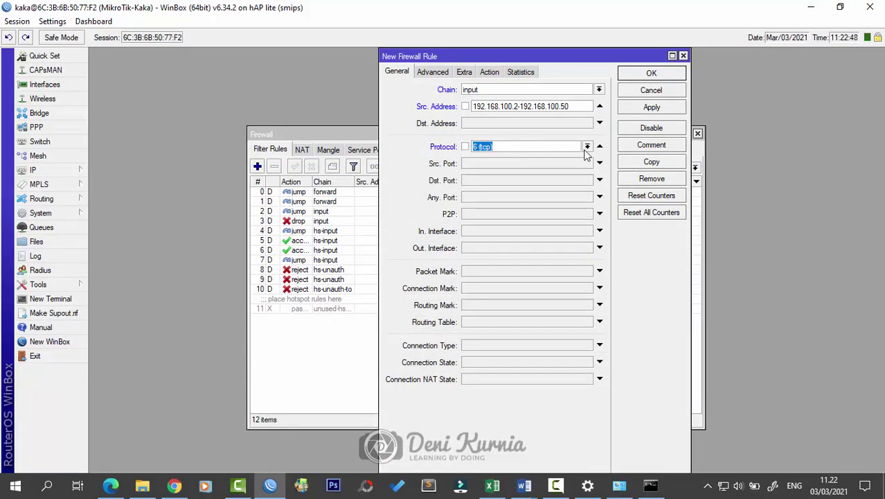
pyautogui.click(586, 146)
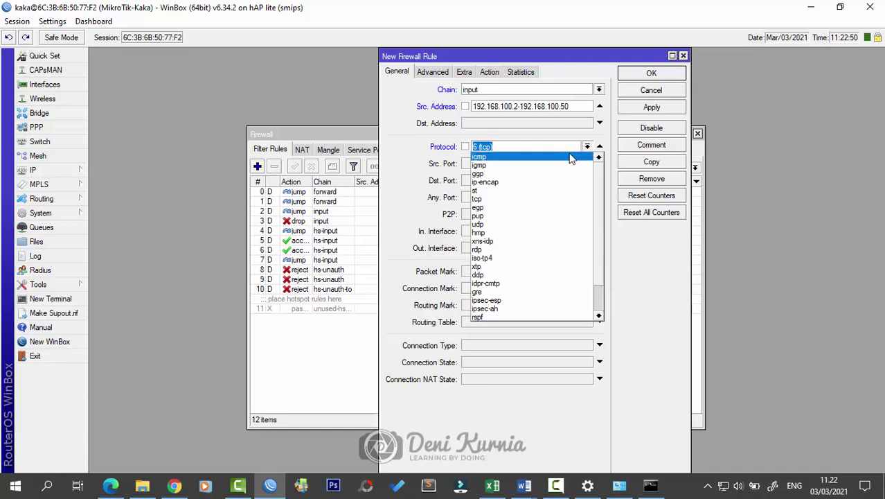
pyautogui.click(571, 156)
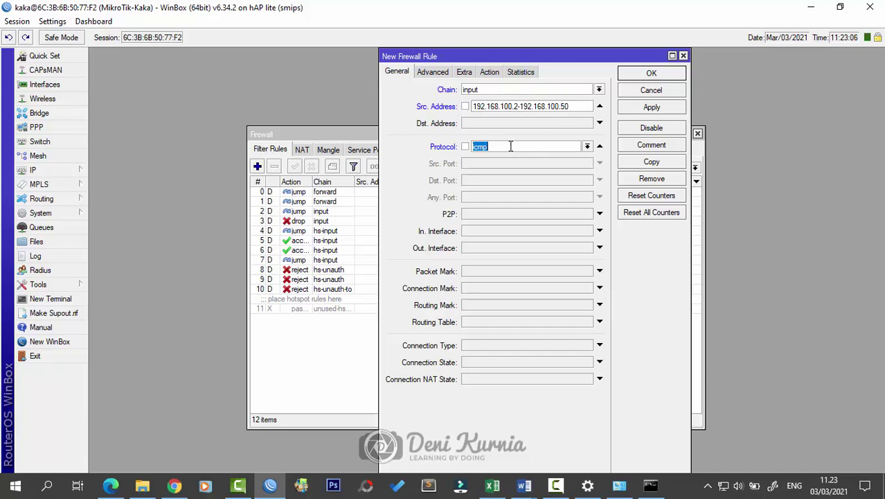
pyautogui.click(488, 72)
pyautogui.click(477, 90)
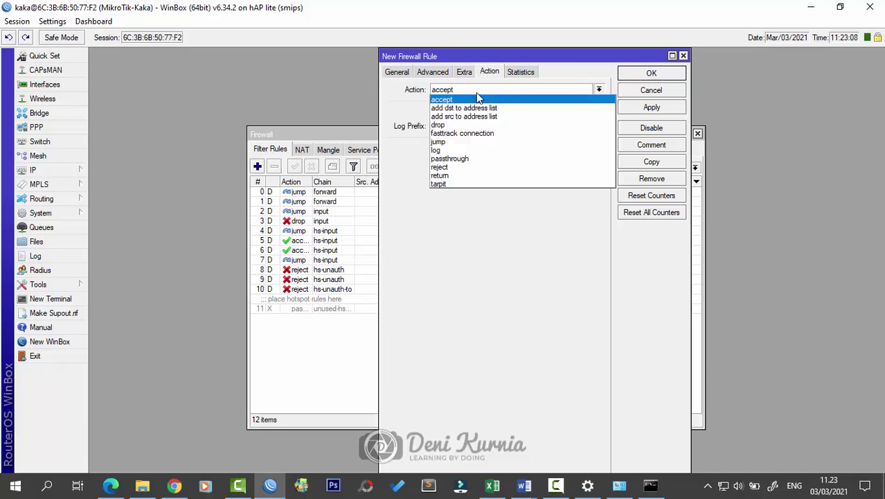
pyautogui.click(475, 124)
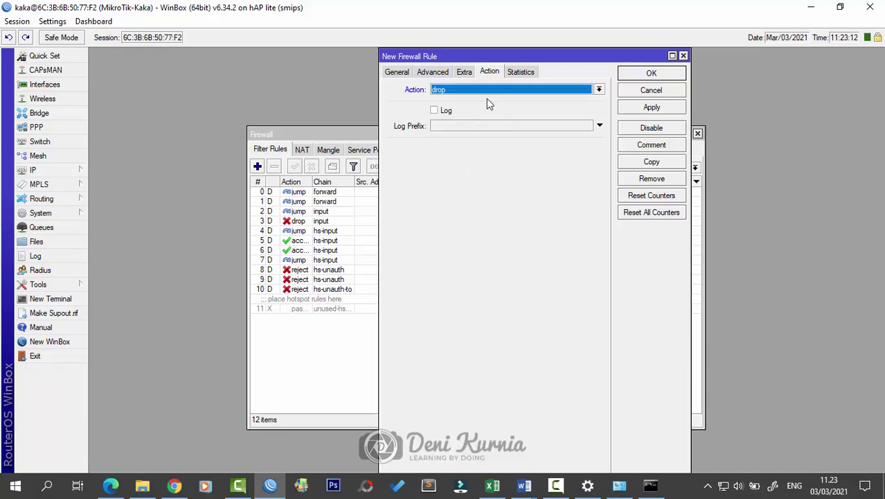
pyautogui.click(656, 109)
pyautogui.click(651, 73)
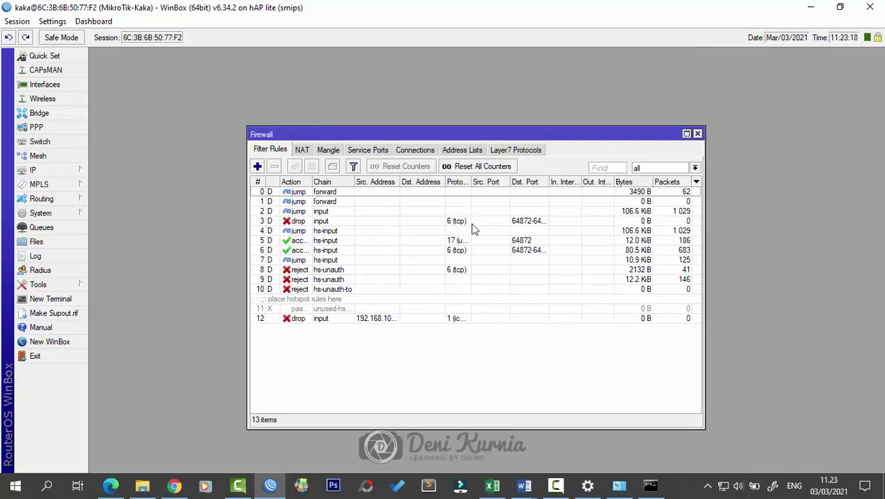
pyautogui.moveTo(471, 182); pyautogui.dragTo(489, 182)
pyautogui.moveTo(526, 486)
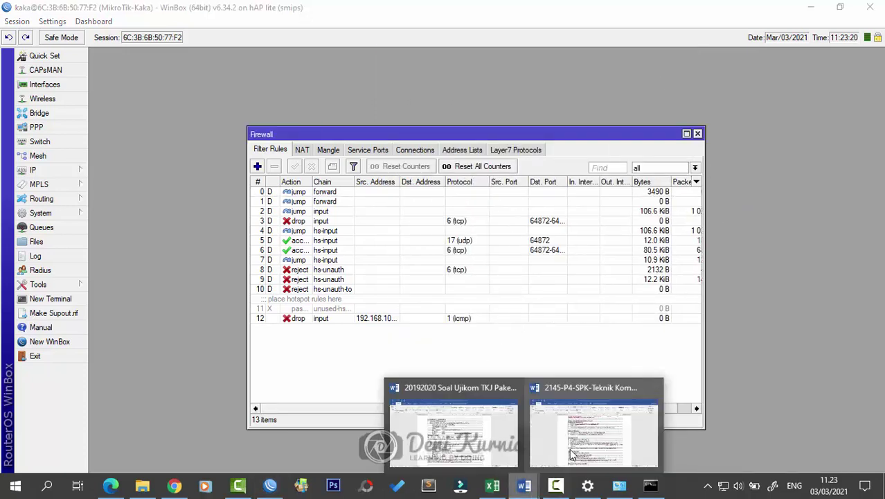
pyautogui.click(603, 432)
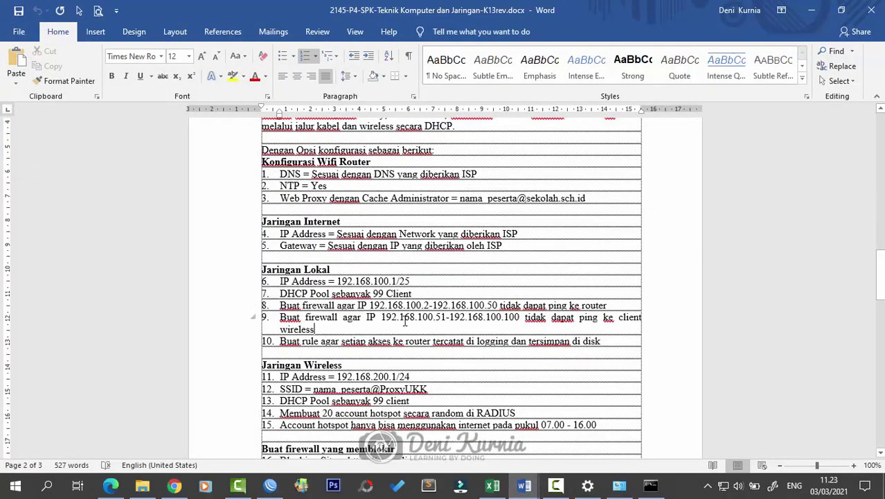
pyautogui.scroll(-1, 549, 279)
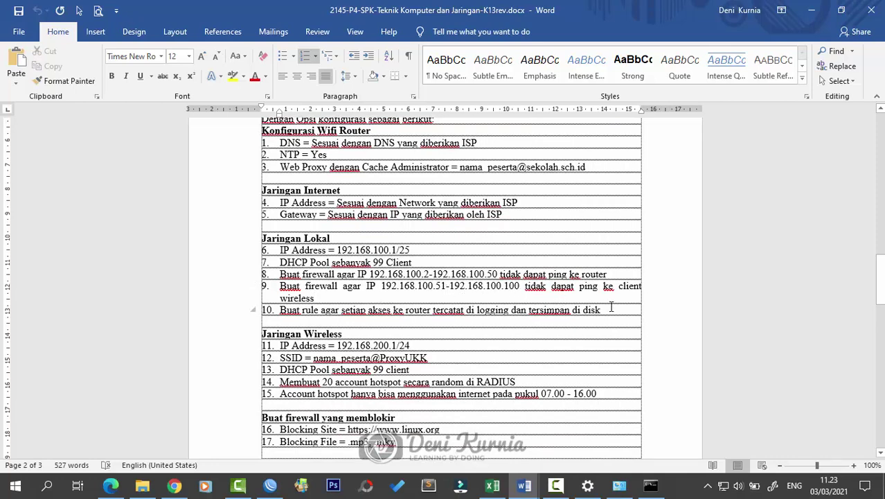
pyautogui.click(815, 8)
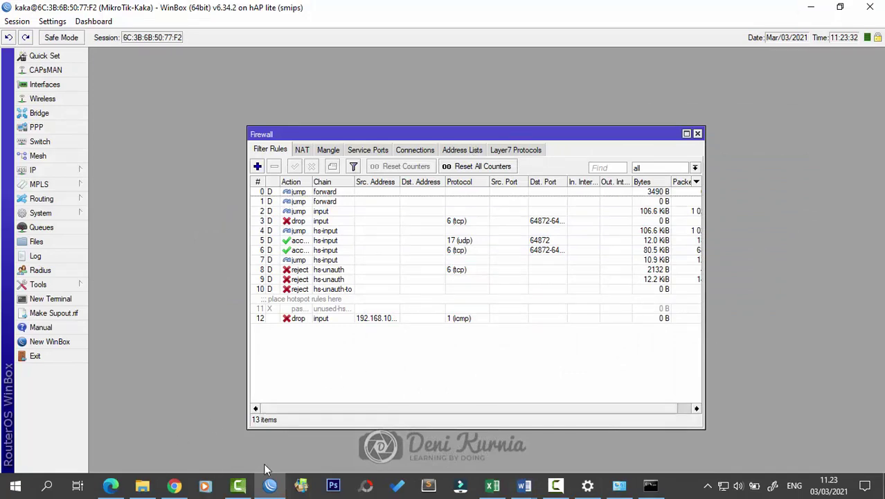
# Step: Edit the previous ping to target 192.168.200.1, watch it time out, and return to WinBox
pyautogui.click(650, 485)
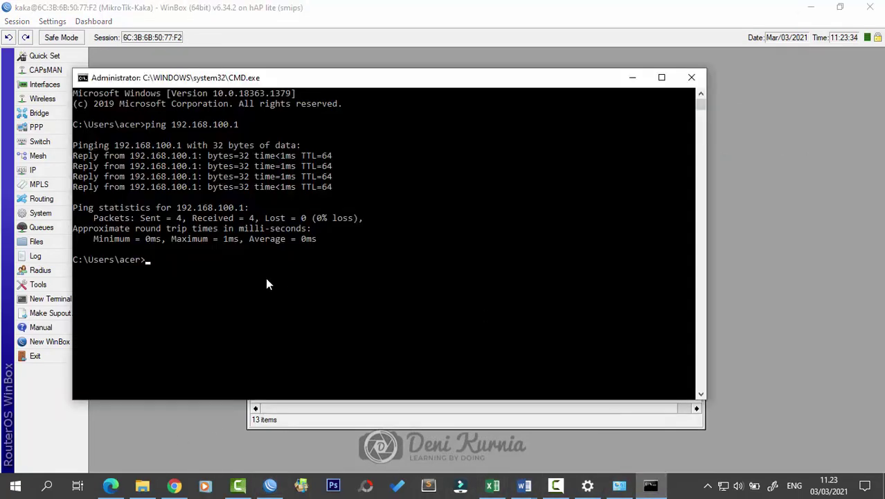
pyautogui.press('Up')
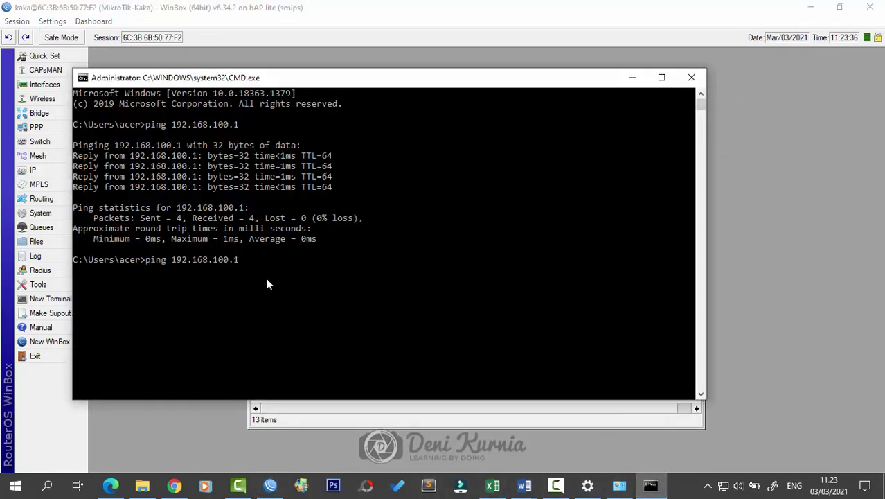
pyautogui.press('Left')
pyautogui.press('Left')
pyautogui.press('BackSpace')
pyautogui.press('BackSpace')
pyautogui.press('BackSpace')
pyautogui.write('200')
pyautogui.press('Return')
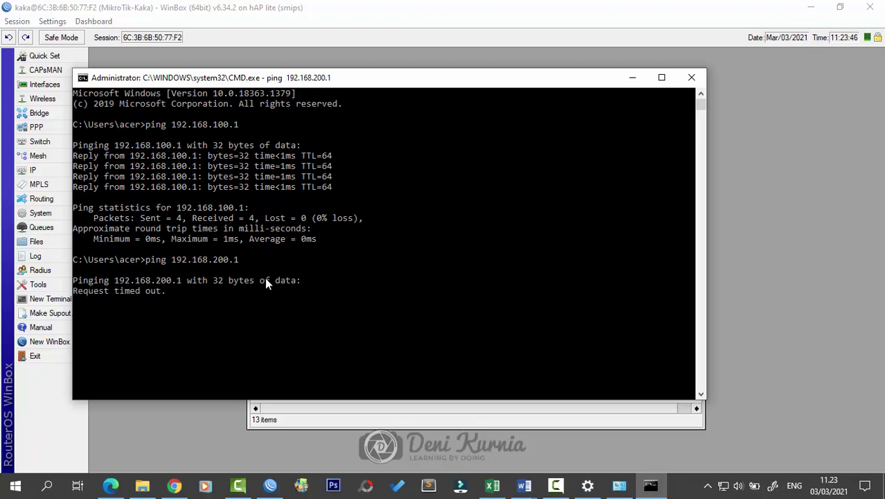
pyautogui.click(451, 11)
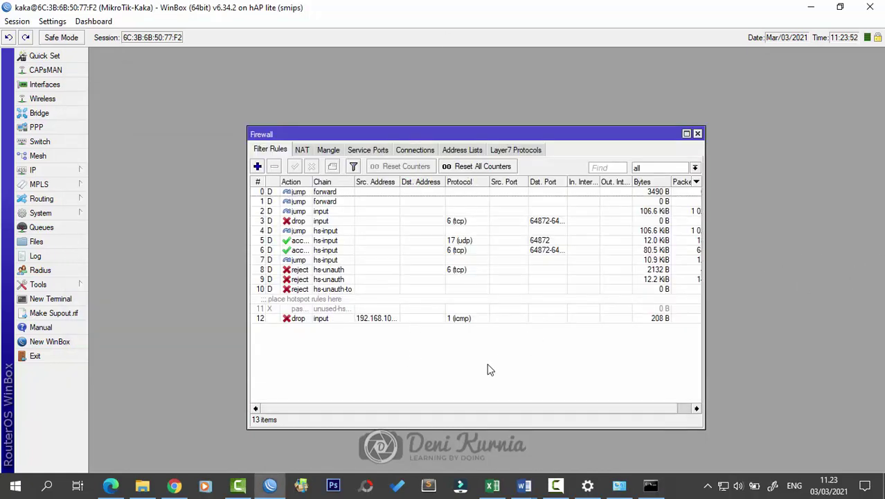
# Step: Start another filter rule with source 192.168.100.51-192.168.100.100 and destination 192.168.200.0/24
pyautogui.click(257, 166)
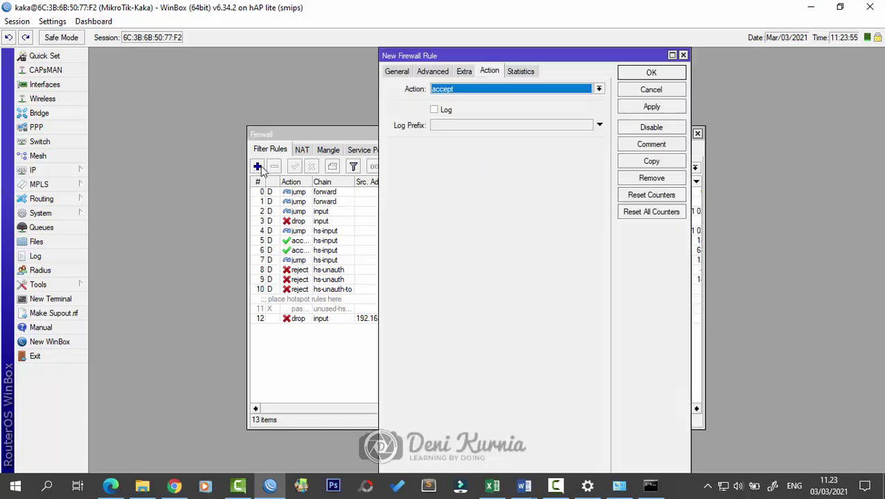
pyautogui.click(395, 72)
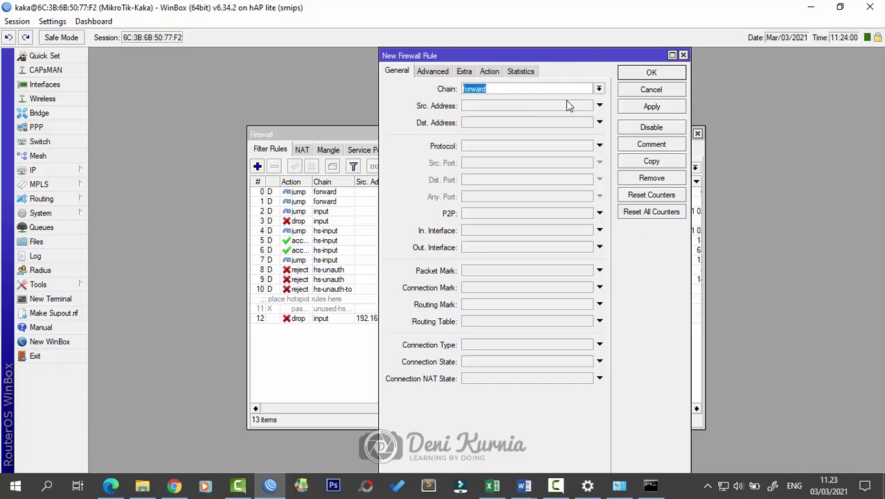
pyautogui.click(547, 108)
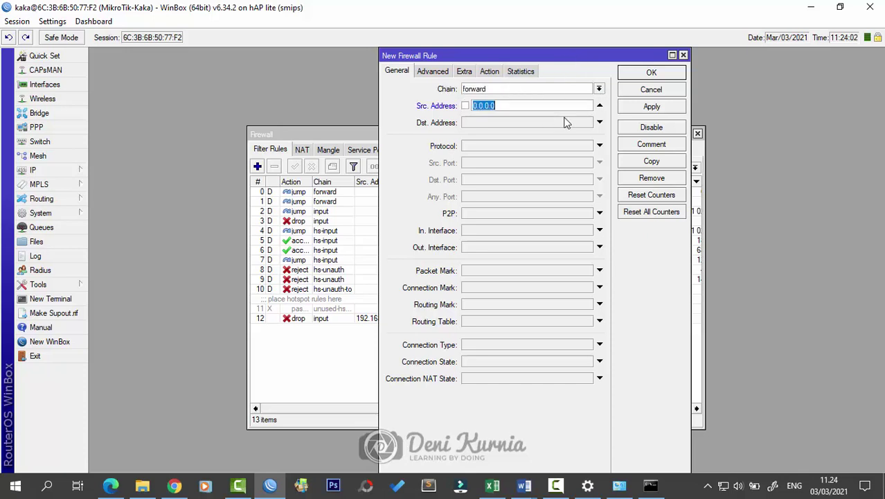
pyautogui.write('192.168.100.51-19')
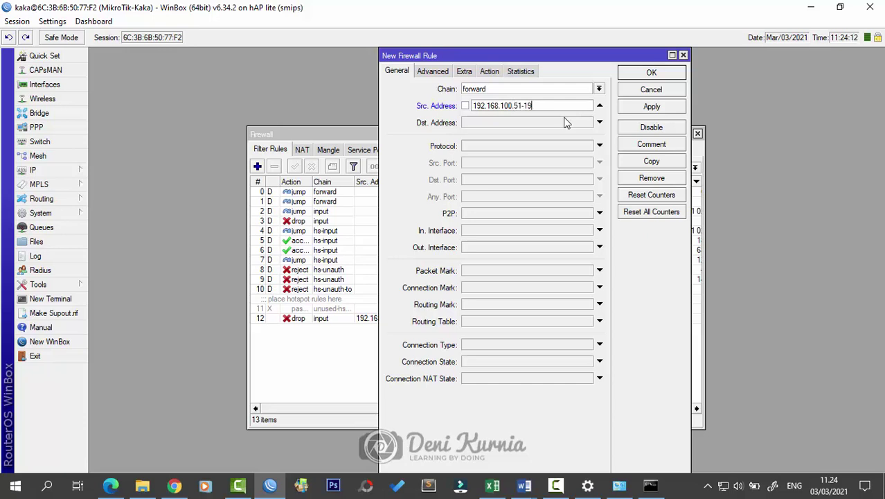
pyautogui.write('1')
pyautogui.write('68.100.100')
pyautogui.click(565, 122)
pyautogui.write('19')
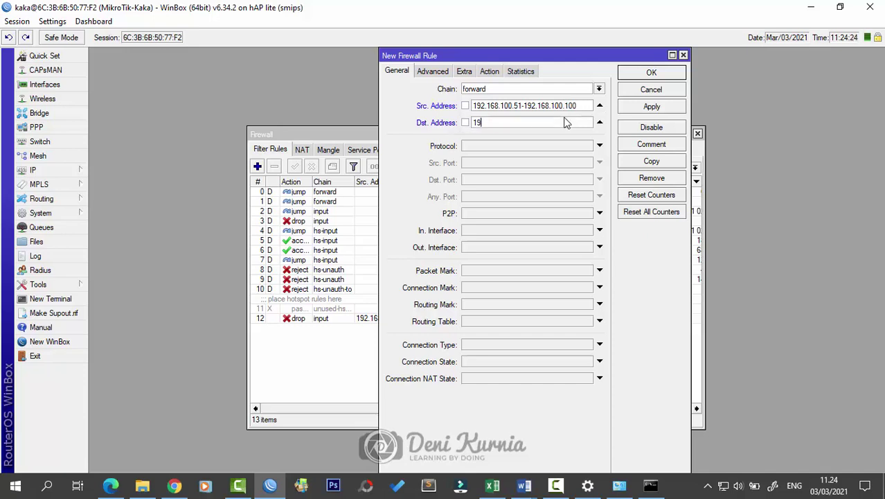
pyautogui.write('2.168.200.0/24')
# Step: Match protocol icmp, set the action to drop, and save the rule
pyautogui.click(563, 146)
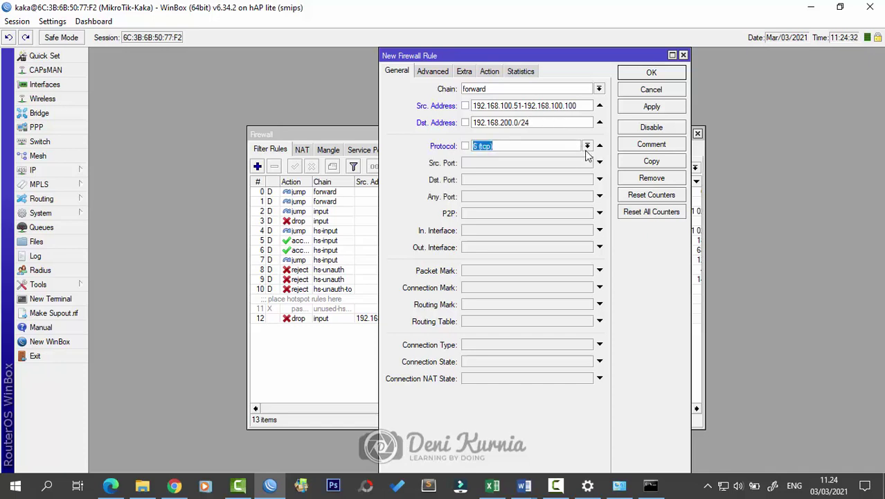
pyautogui.click(587, 147)
pyautogui.click(579, 165)
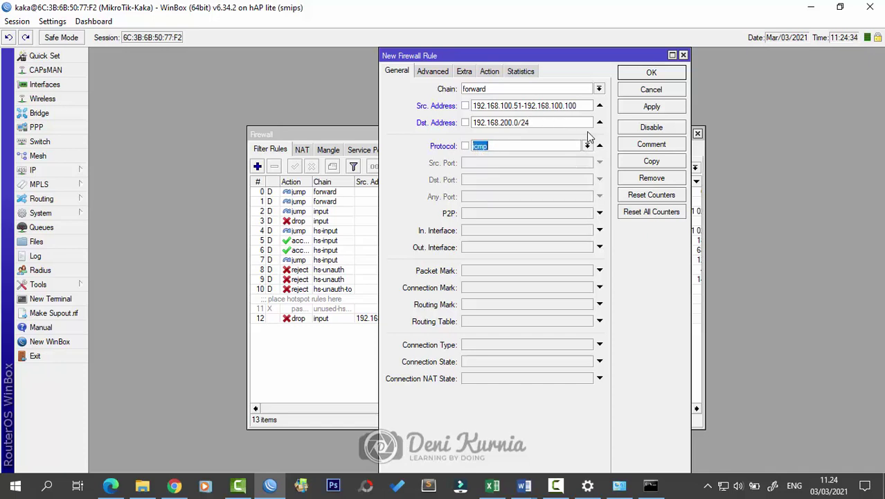
pyautogui.click(490, 72)
pyautogui.click(509, 88)
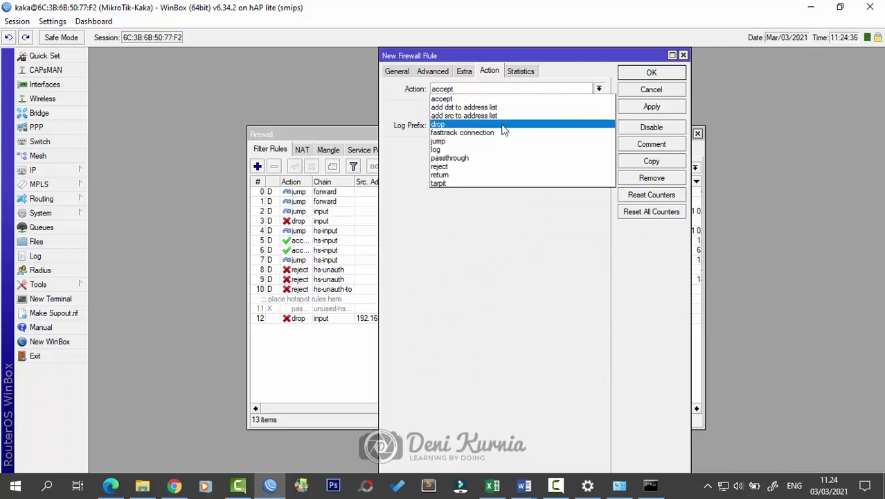
pyautogui.click(504, 125)
pyautogui.click(636, 107)
pyautogui.click(650, 73)
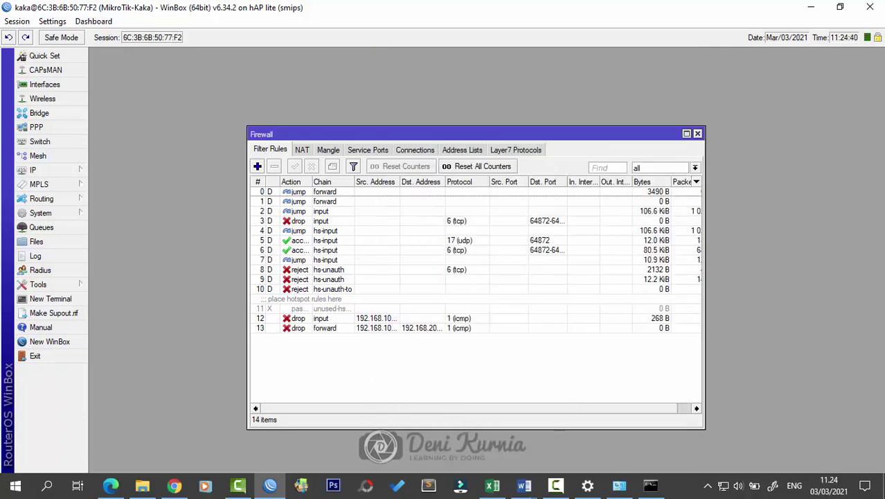
pyautogui.hotkey('alt', 'Tab')
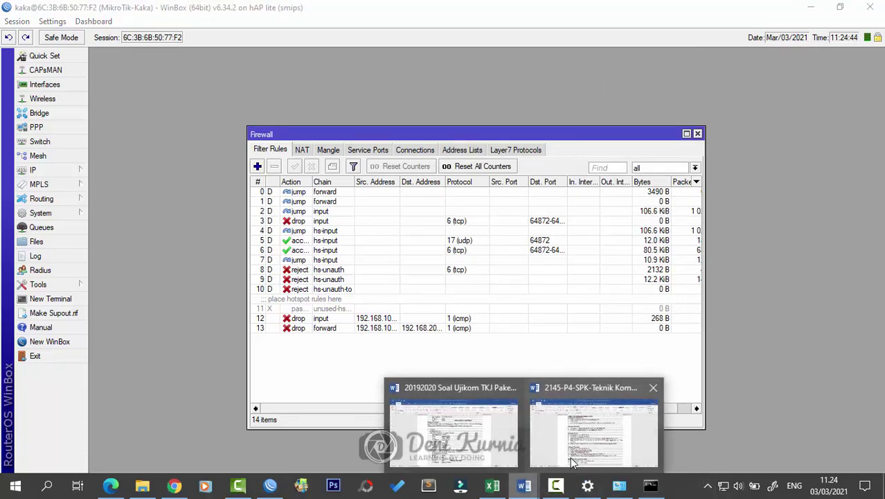
pyautogui.hotkey('alt', 'Tab')
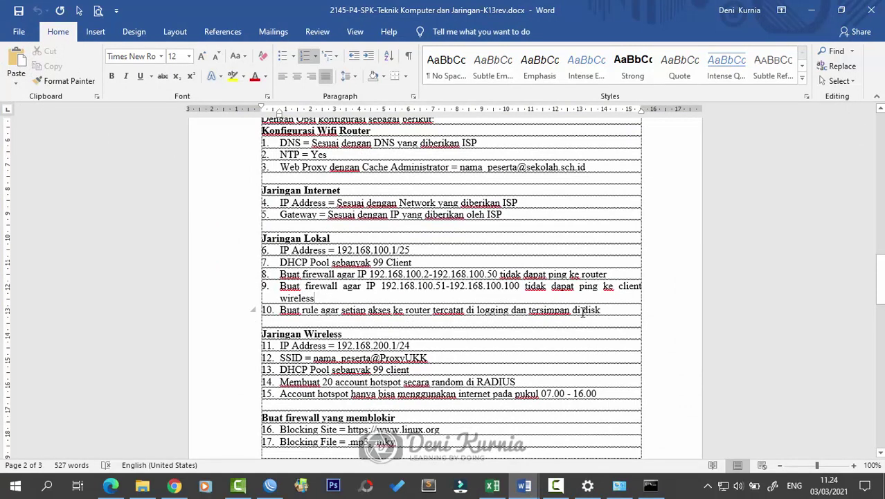
pyautogui.click(811, 10)
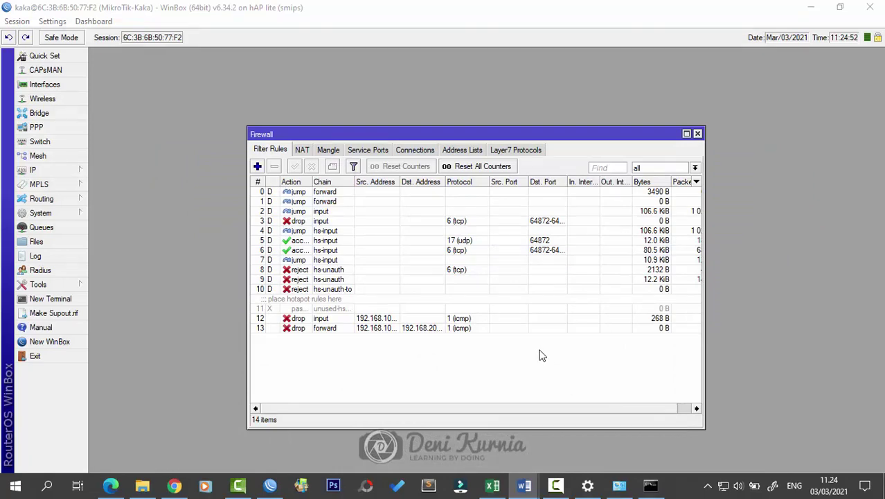
pyautogui.moveTo(595, 132); pyautogui.dragTo(632, 114)
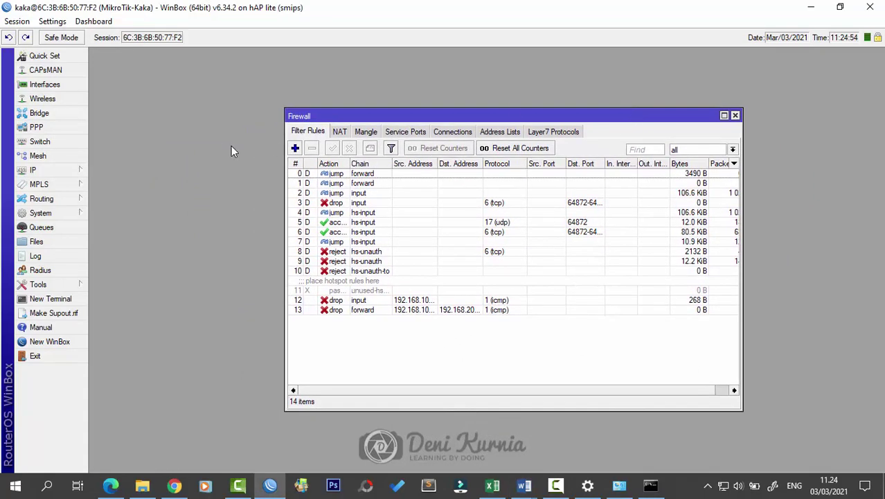
pyautogui.moveTo(510, 118); pyautogui.dragTo(431, 122)
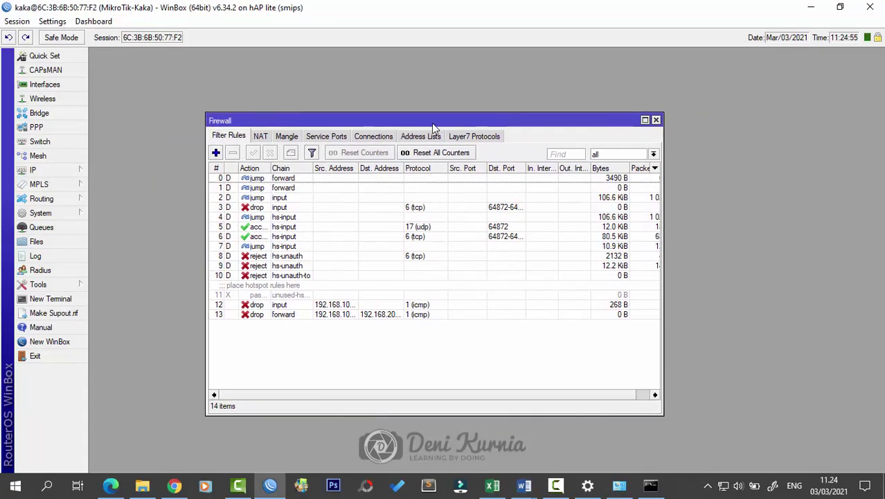
pyautogui.click(82, 166)
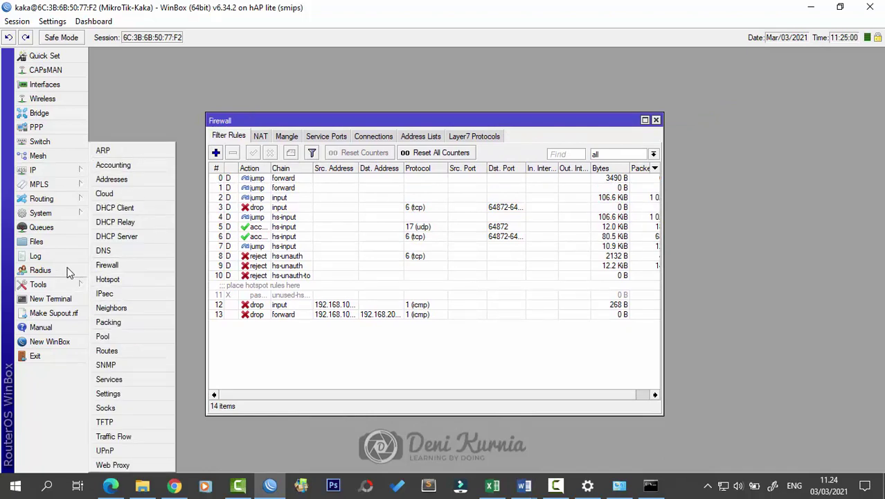
# Step: In System > Logging, start a new disk-type action named akses with a log file name
pyautogui.click(69, 214)
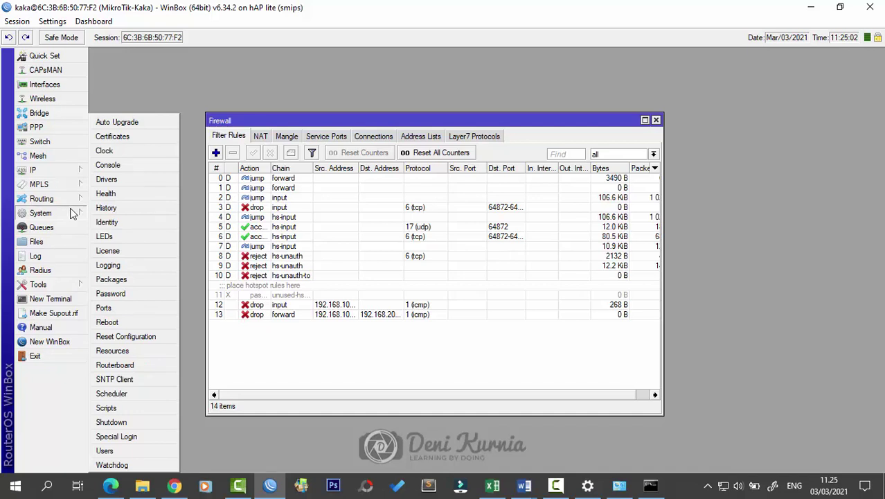
pyautogui.click(108, 265)
pyautogui.moveTo(537, 149); pyautogui.dragTo(636, 156)
pyautogui.moveTo(512, 164); pyautogui.dragTo(624, 167)
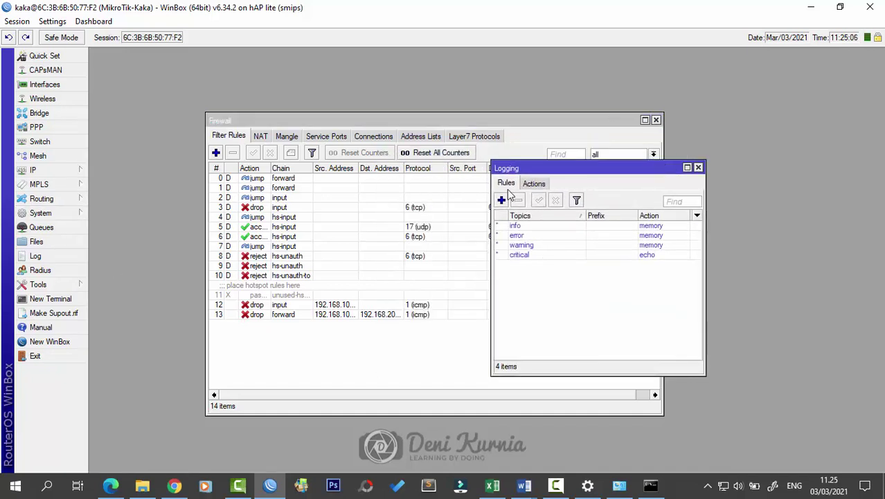
pyautogui.click(534, 183)
pyautogui.click(501, 200)
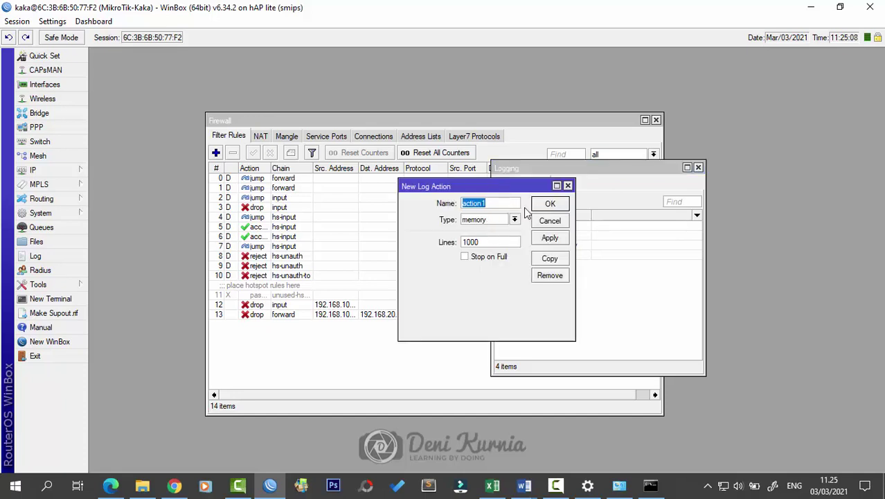
pyautogui.write('akses-router')
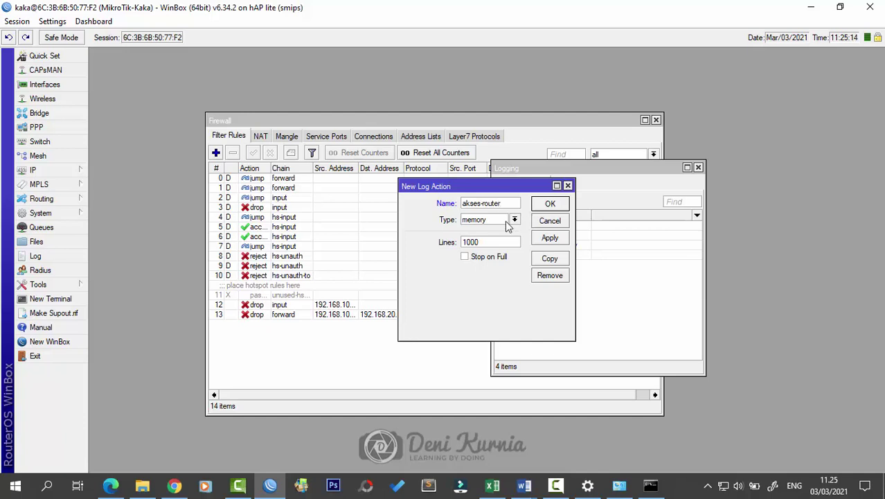
pyautogui.click(514, 219)
pyautogui.click(501, 230)
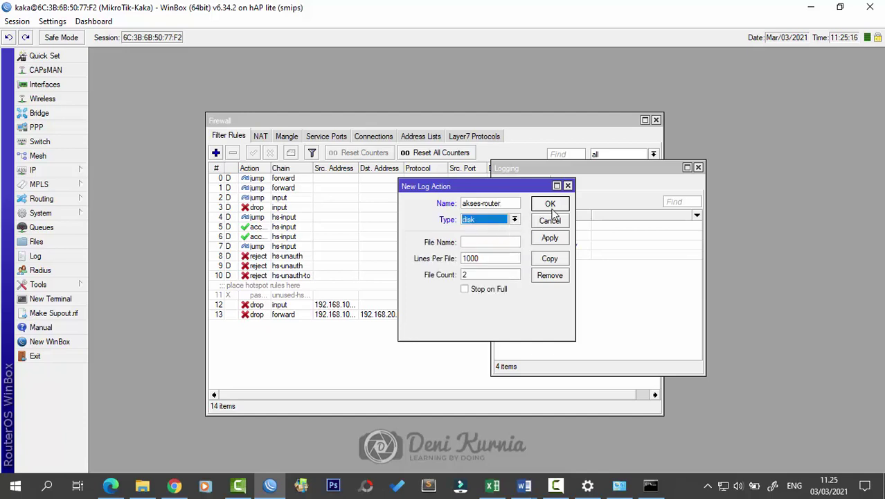
pyautogui.click(504, 241)
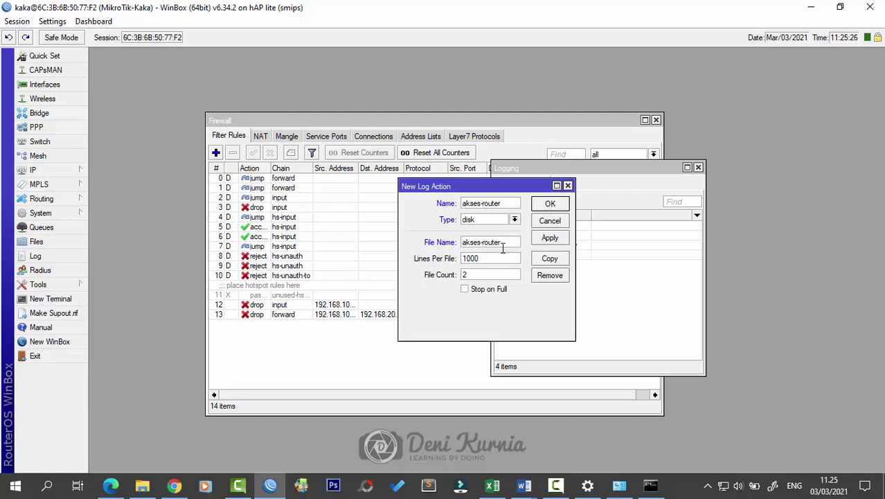
# Step: Fix the invalid-name errors so action and file are both akses, and save the action
pyautogui.click(549, 206)
pyautogui.click(554, 256)
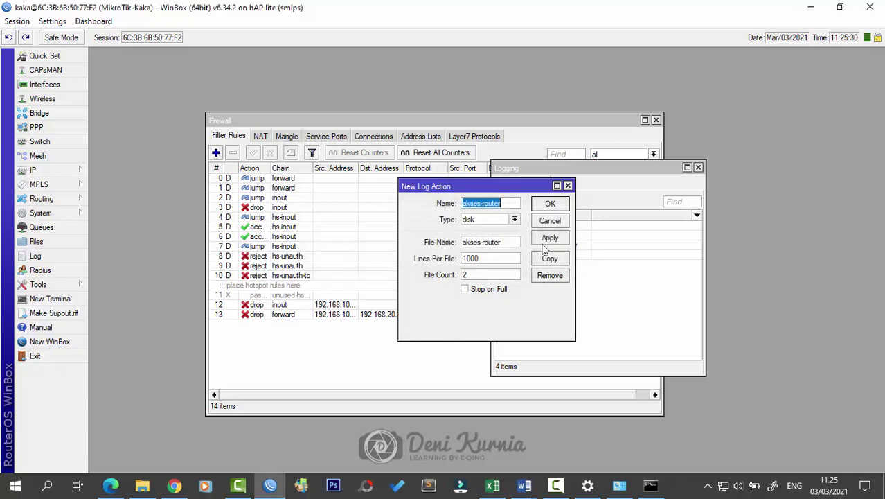
pyautogui.moveTo(526, 190); pyautogui.dragTo(569, 195)
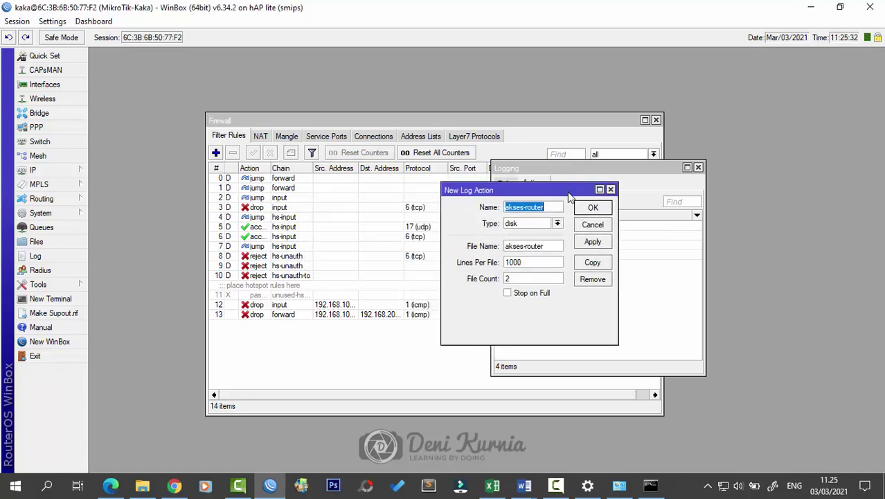
pyautogui.click(593, 207)
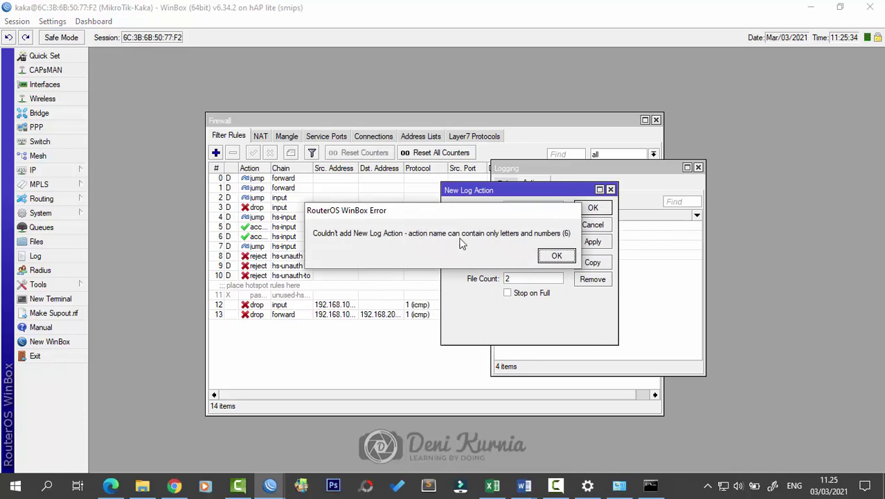
pyautogui.click(557, 256)
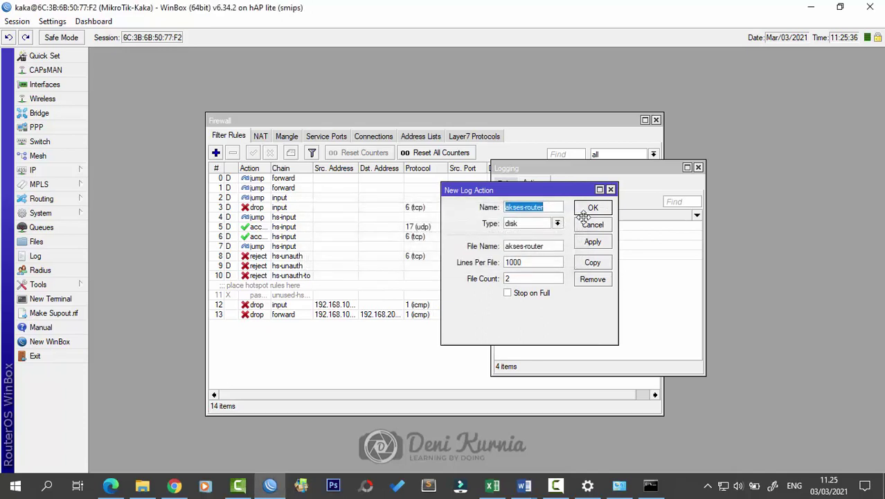
pyautogui.moveTo(562, 191); pyautogui.dragTo(665, 230)
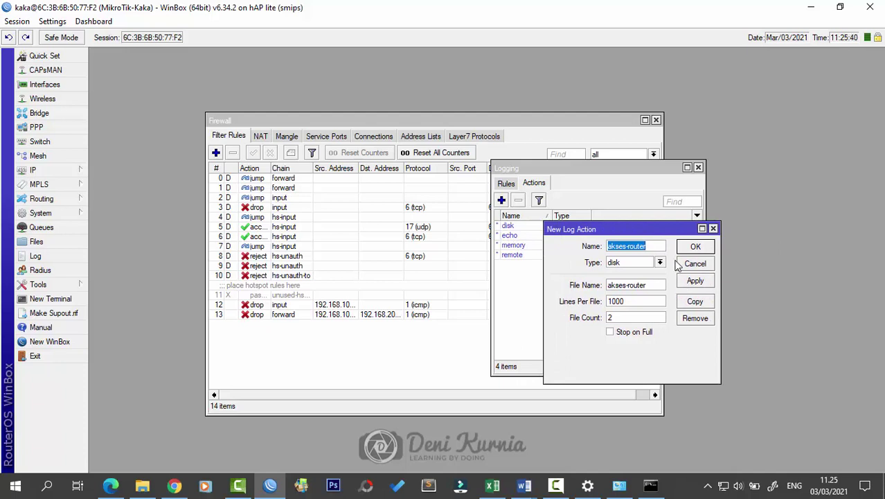
pyautogui.click(654, 247)
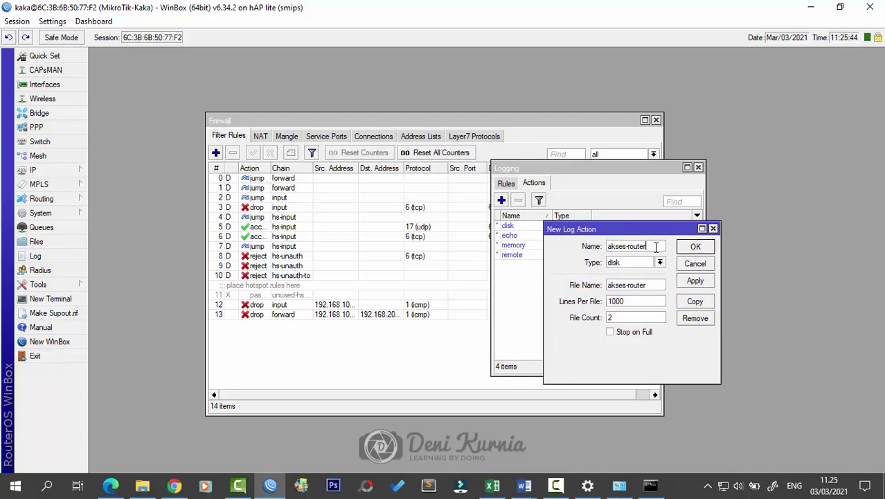
pyautogui.click(653, 289)
pyautogui.click(695, 247)
pyautogui.click(554, 255)
pyautogui.click(652, 245)
pyautogui.click(632, 289)
pyautogui.click(695, 246)
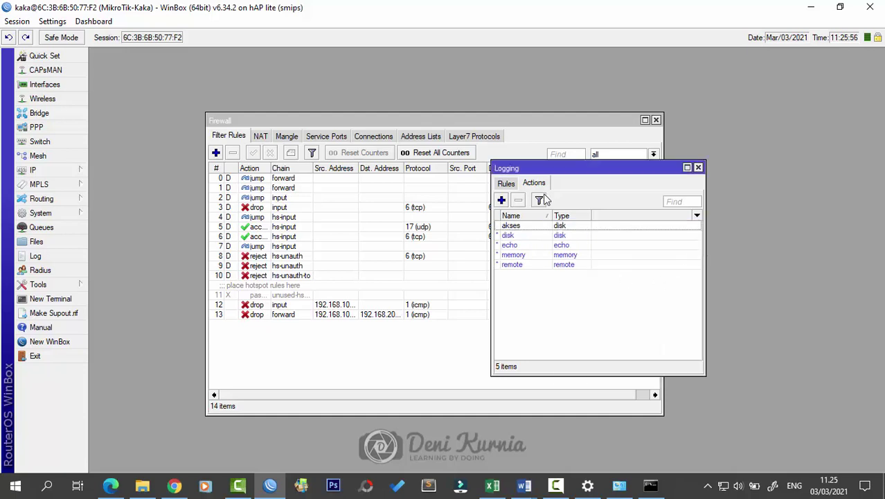
pyautogui.click(506, 183)
# Step: Create a log rule with topic info that sends to the akses action
pyautogui.click(501, 200)
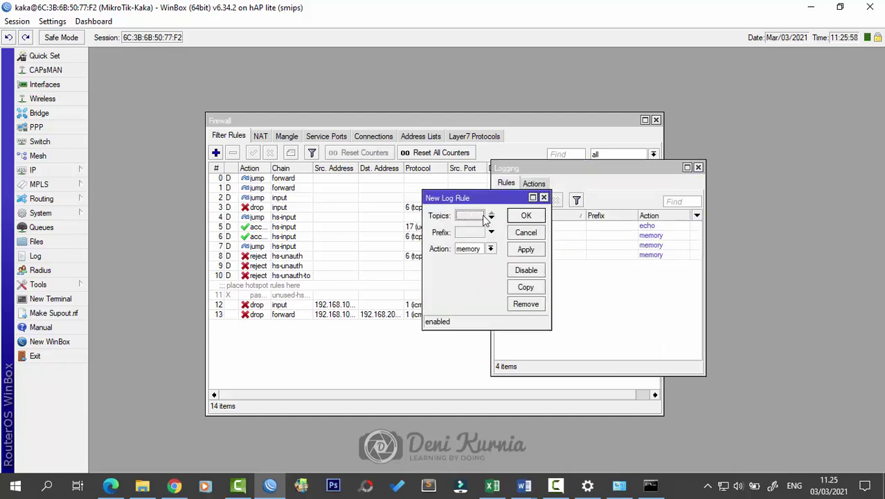
pyautogui.click(476, 219)
pyautogui.click(509, 215)
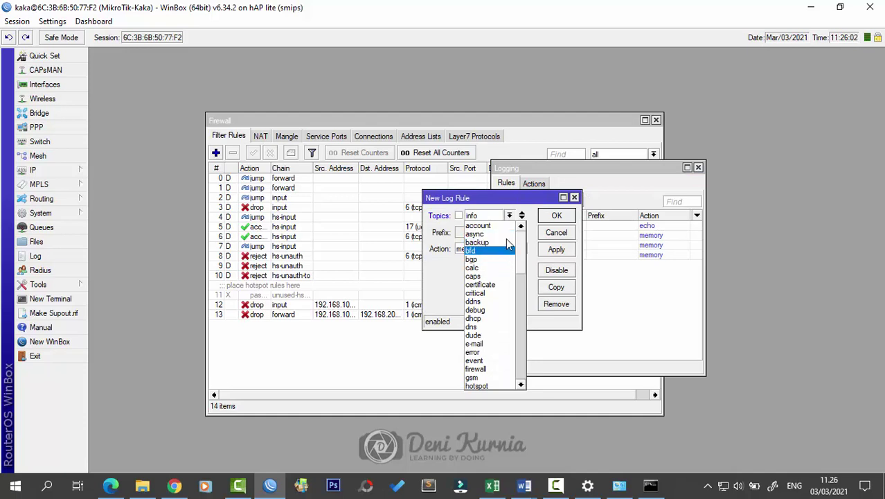
pyautogui.click(510, 211)
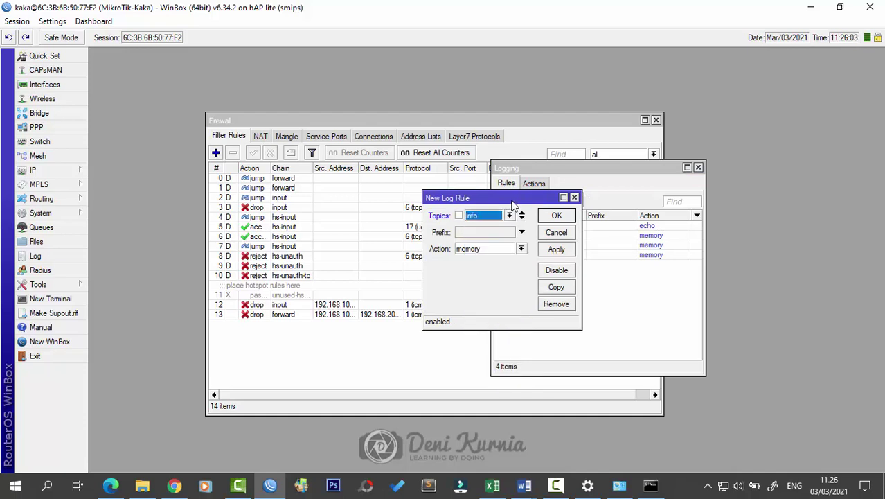
pyautogui.click(517, 250)
pyautogui.click(516, 257)
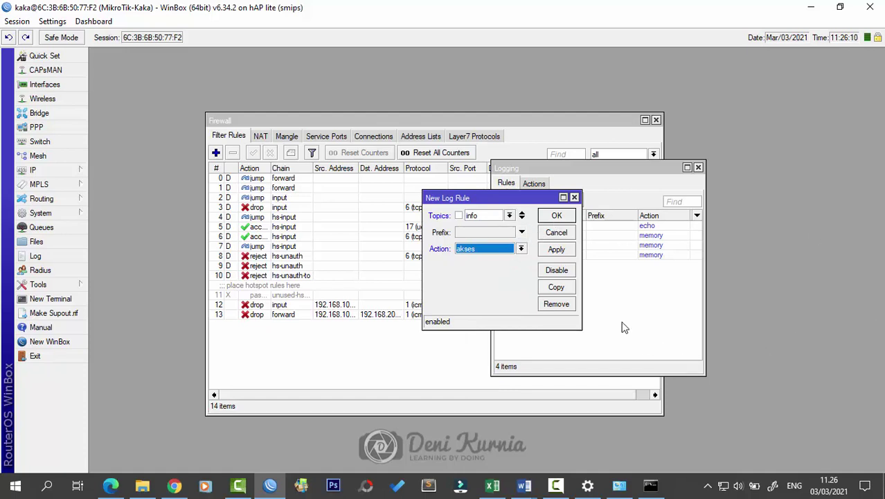
# Step: Give the rule the prefix akses-router, save it, and close the Logging window
pyautogui.click(505, 233)
pyautogui.write('a')
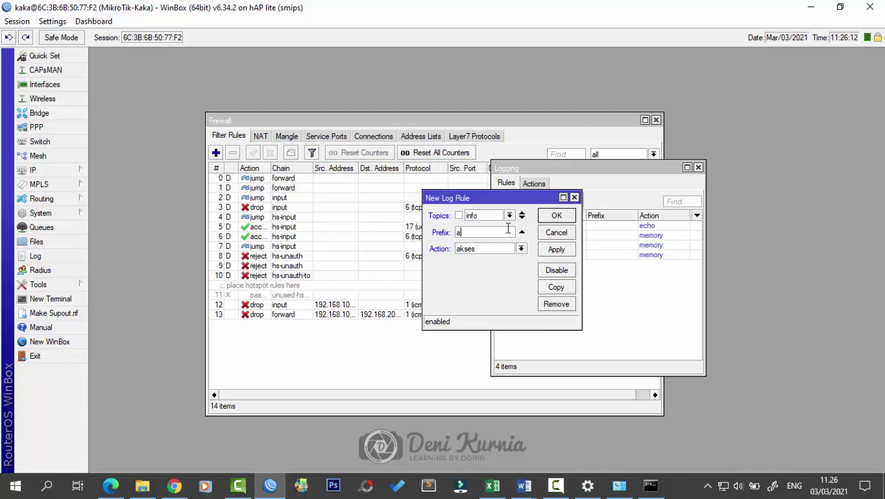
pyautogui.write('kses-router')
pyautogui.click(554, 219)
pyautogui.click(553, 255)
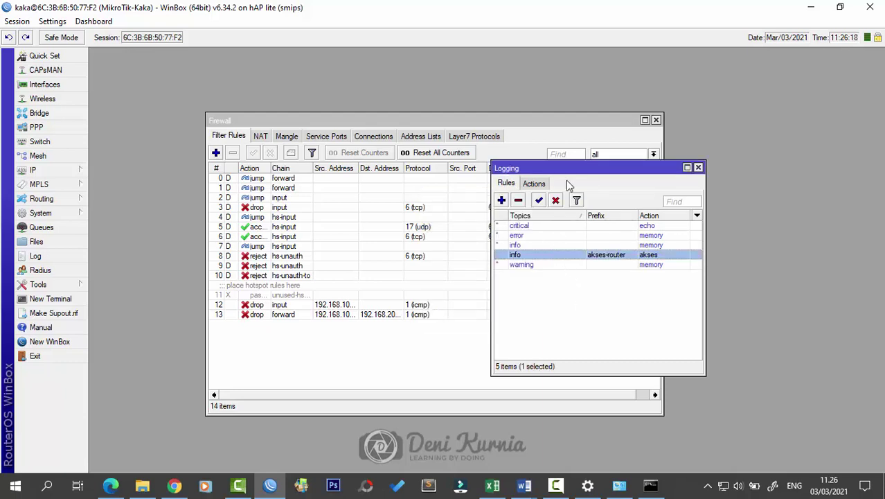
pyautogui.click(698, 168)
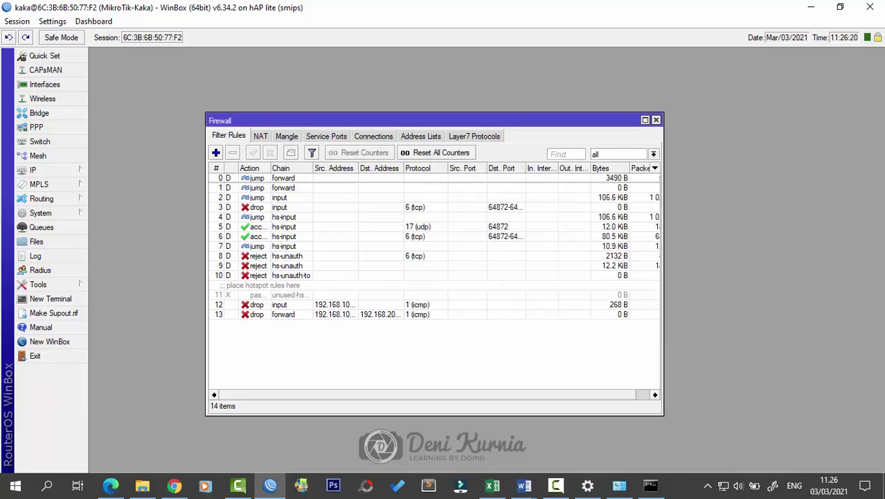
# Step: Check the Word document, then find akses-r.0.txt in the router's File List
pyautogui.hotkey('alt', 'Tab')
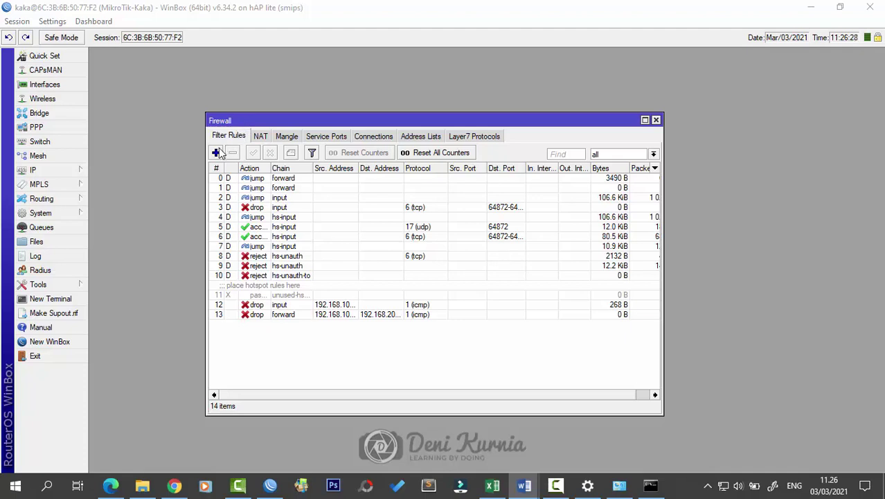
pyautogui.click(35, 241)
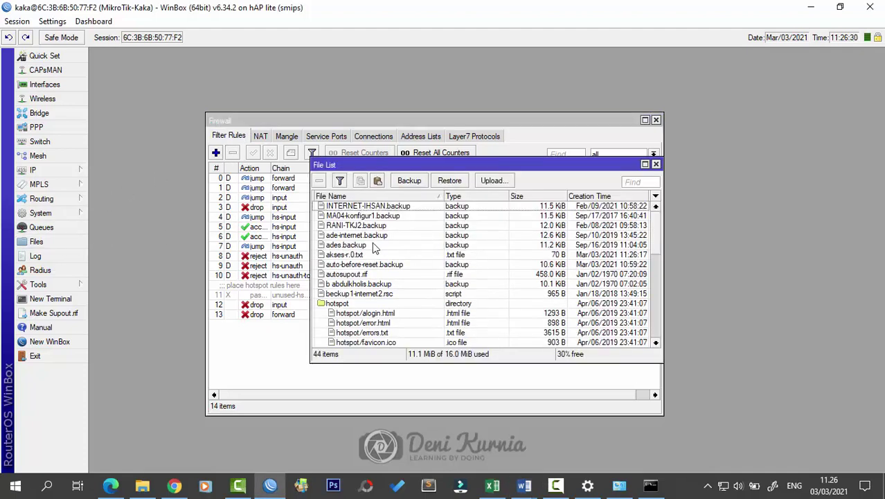
pyautogui.click(361, 254)
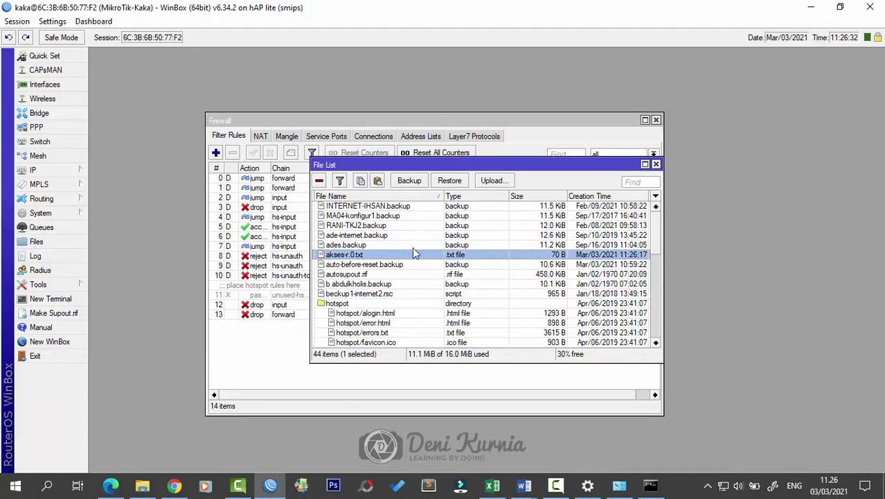
pyautogui.click(656, 164)
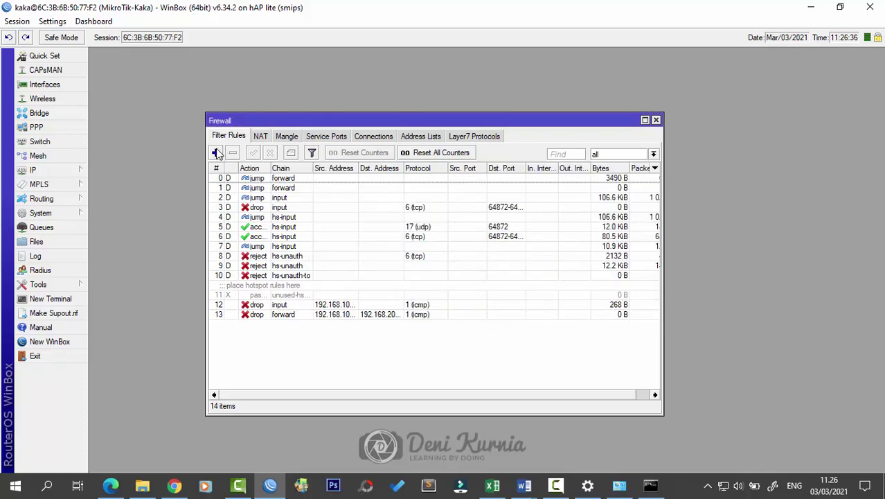
# Step: Review the router Log, reselect akses-r.0.txt in Files, and minimise WinBox
pyautogui.click(67, 261)
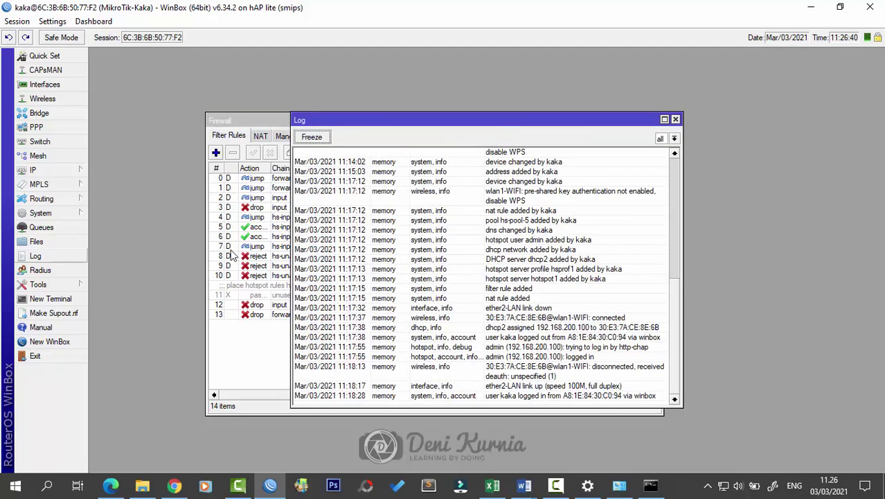
pyautogui.click(675, 120)
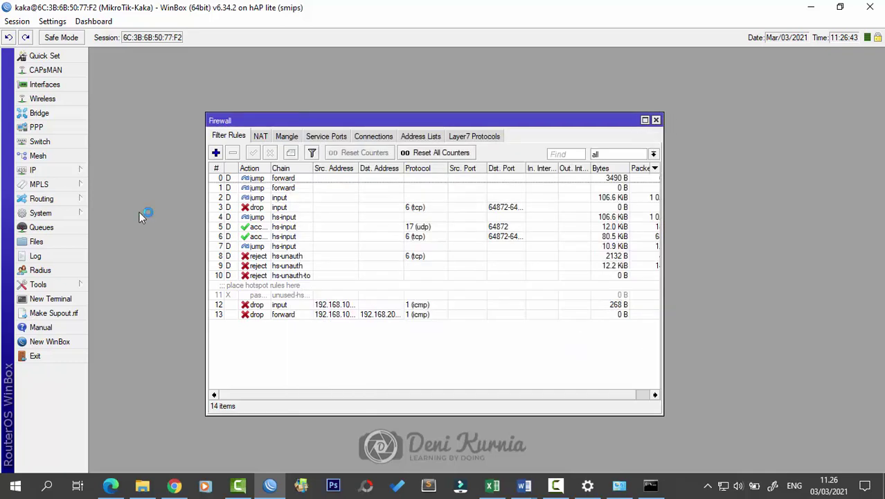
pyautogui.click(36, 241)
pyautogui.click(356, 255)
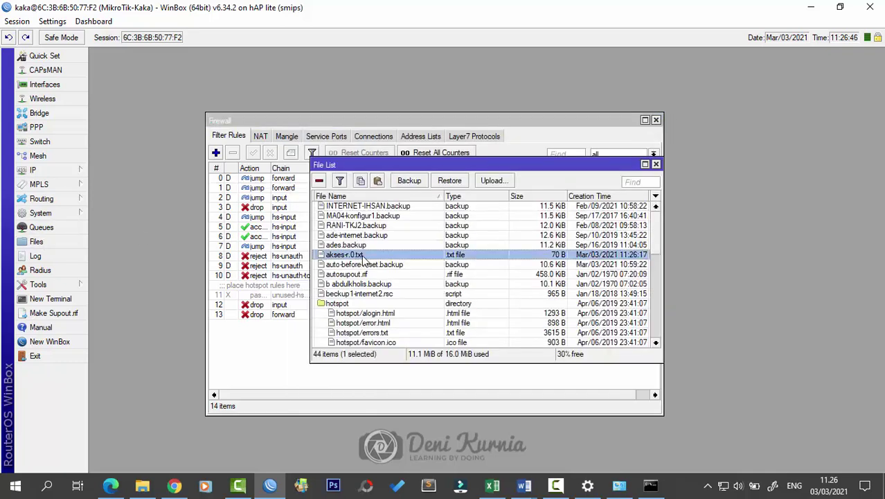
pyautogui.click(838, 11)
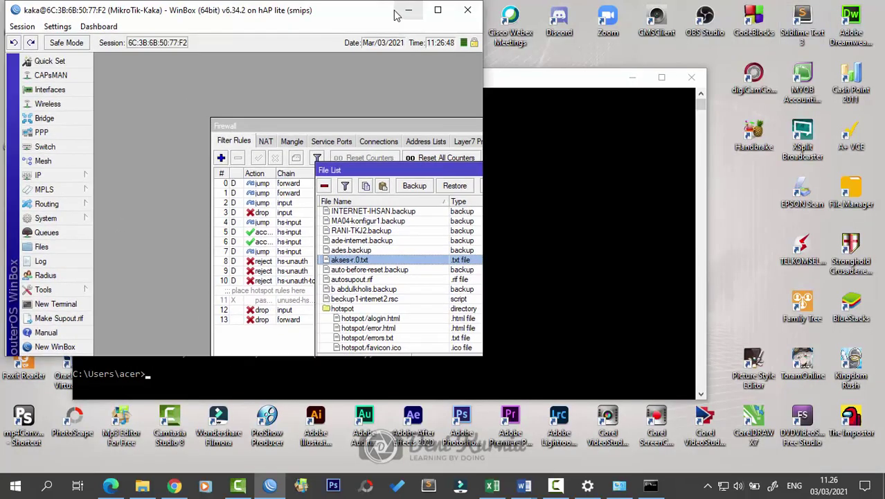
# Step: Copy akses-r.0.txt from the File List onto the Windows desktop
pyautogui.click(613, 86)
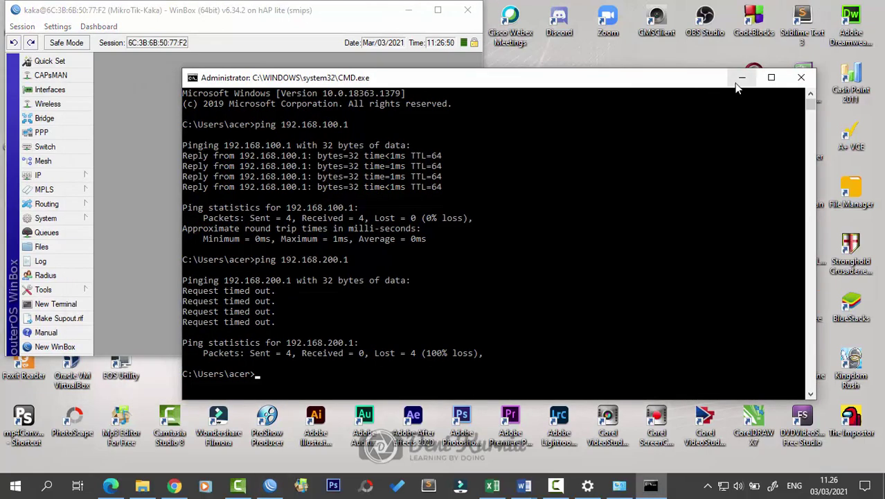
pyautogui.click(736, 79)
pyautogui.click(369, 268)
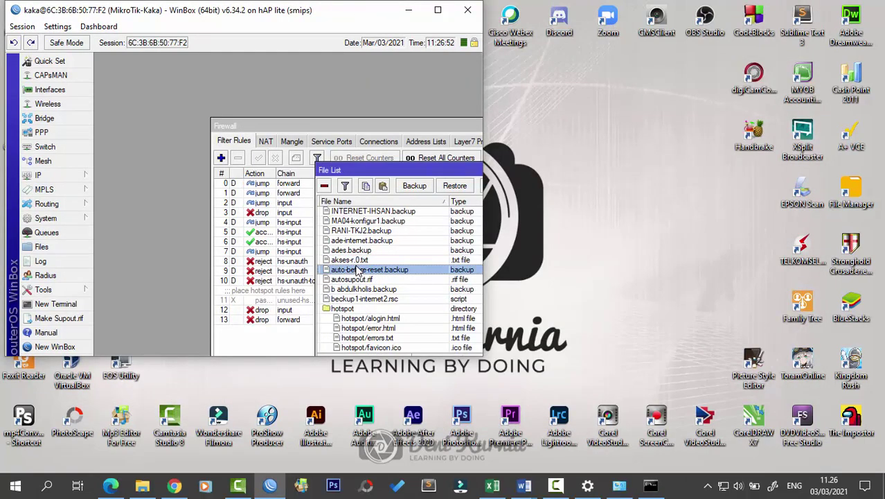
pyautogui.moveTo(355, 260); pyautogui.dragTo(586, 223)
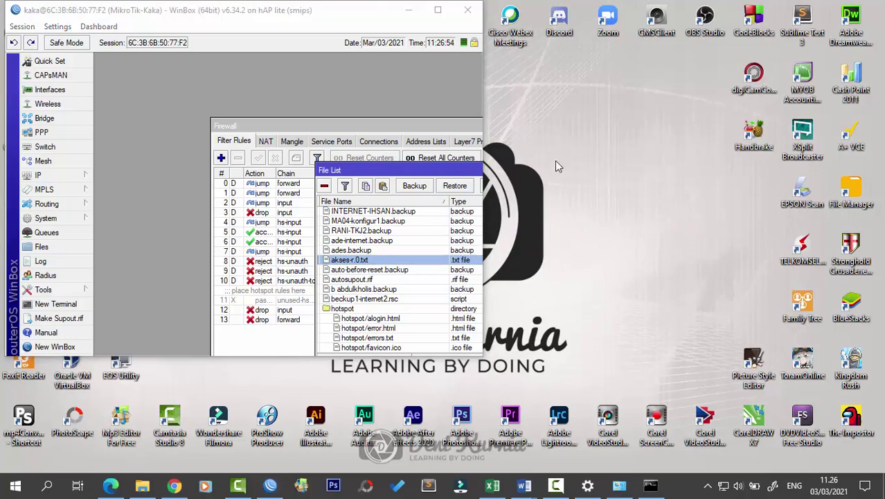
pyautogui.click(419, 10)
# Step: Open the copied file in Notepad to read the akses-router entry, then maximise WinBox
pyautogui.doubleClick(607, 188)
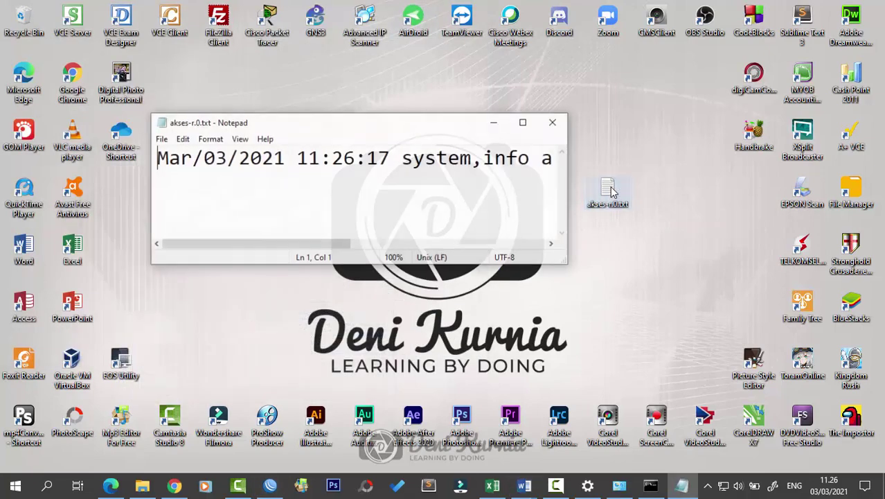
pyautogui.moveTo(561, 262); pyautogui.dragTo(796, 361)
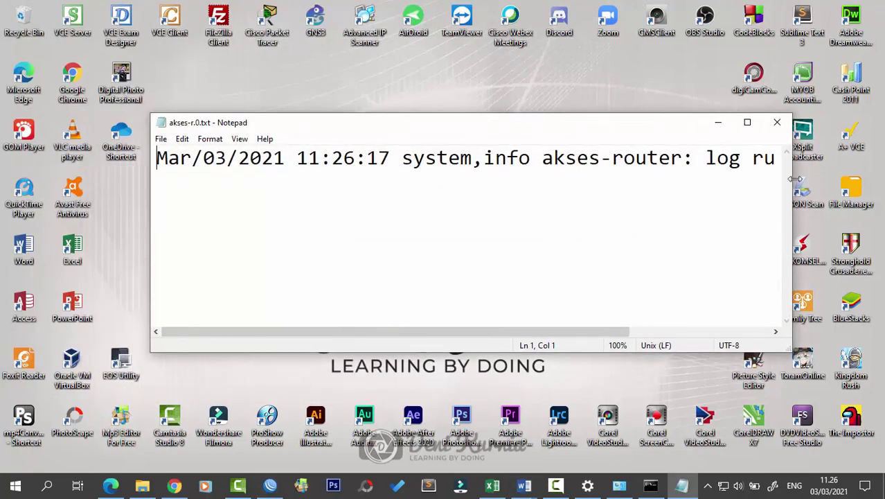
pyautogui.click(785, 121)
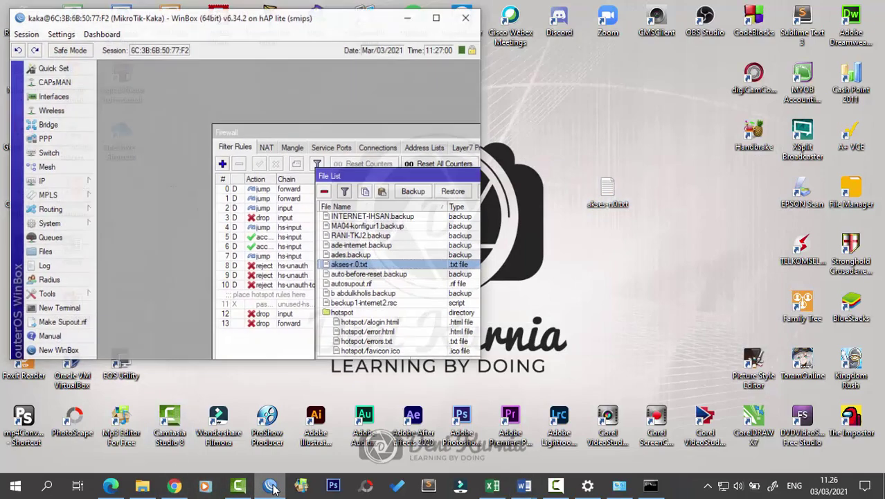
pyautogui.click(270, 486)
pyautogui.click(438, 12)
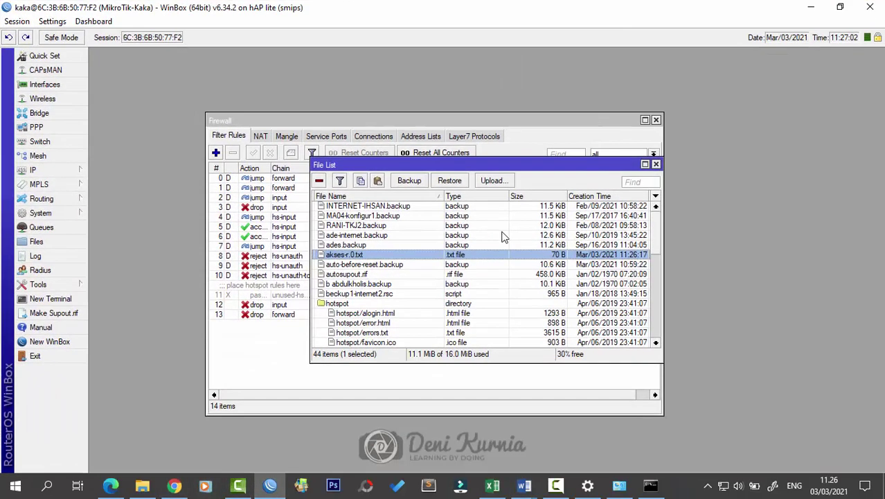
# Step: Add a new firewall filter rule with chain input, protocol 6 (tcp), and destination-port matching enabled
pyautogui.click(656, 164)
pyautogui.click(216, 152)
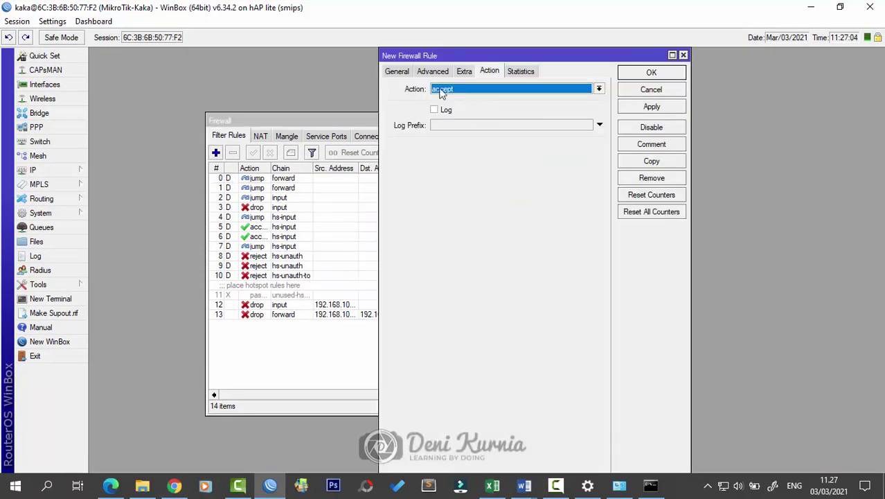
pyautogui.click(397, 71)
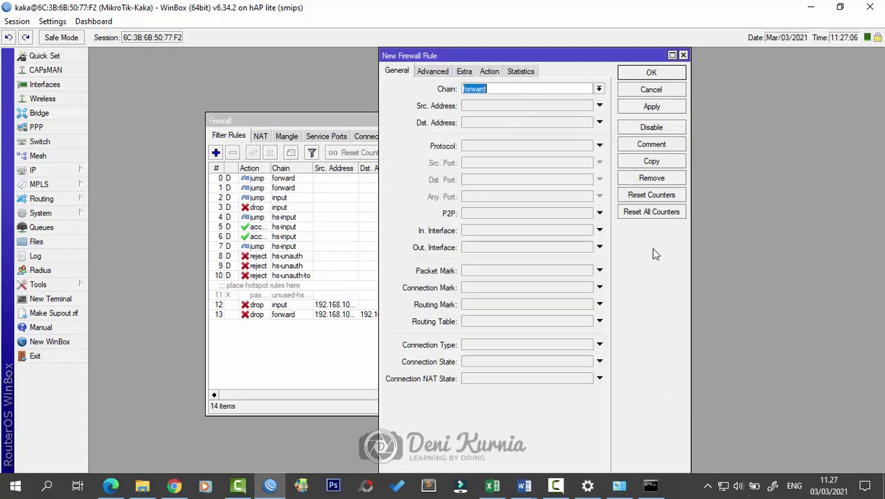
pyautogui.click(599, 88)
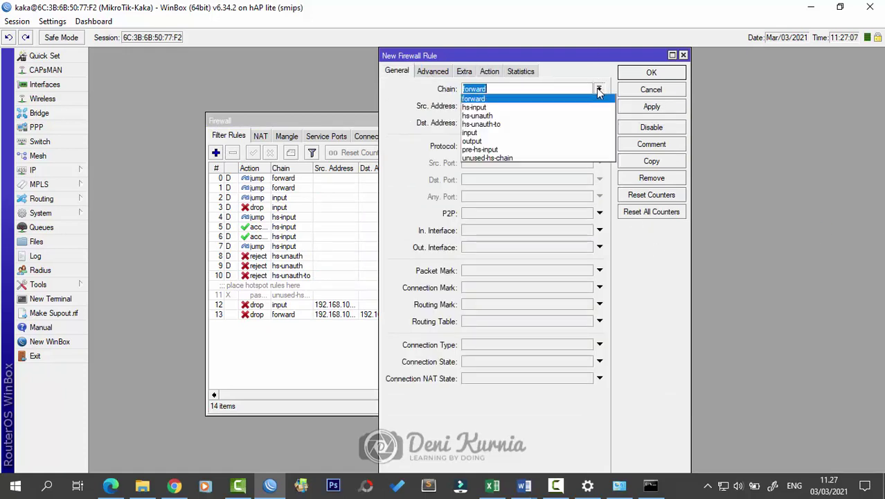
pyautogui.click(579, 132)
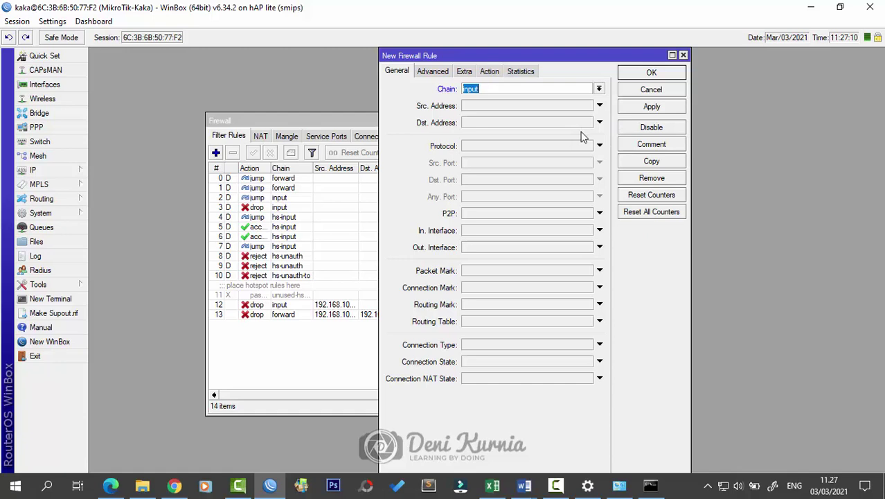
pyautogui.click(532, 148)
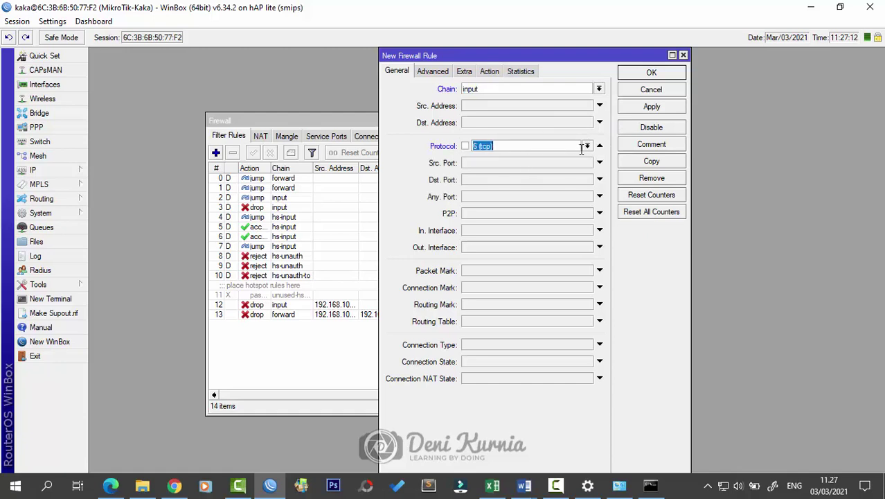
pyautogui.click(526, 180)
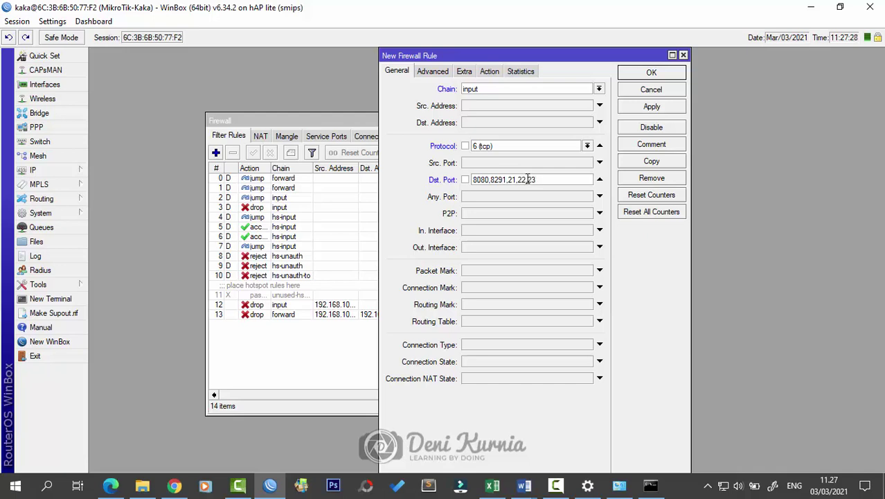
# Step: Set the new input rule's action to log with prefix 'Akses Router' and save it
pyautogui.click(491, 71)
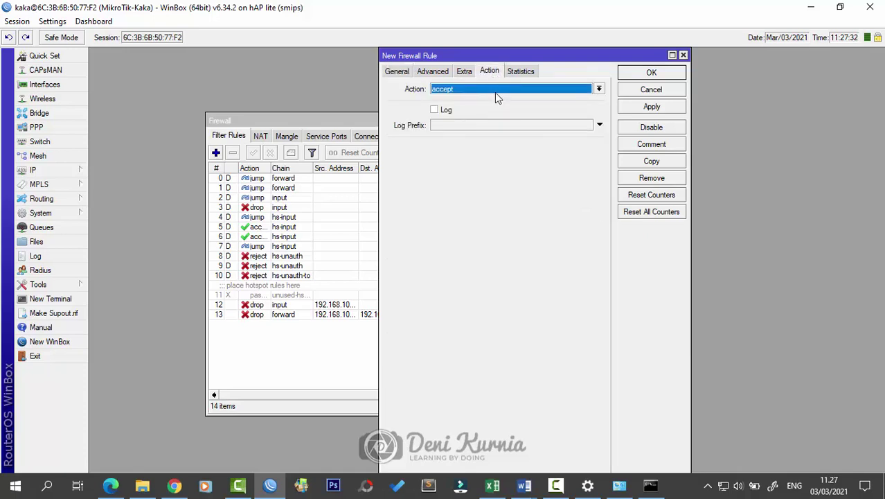
pyautogui.click(495, 92)
pyautogui.click(490, 150)
pyautogui.click(563, 126)
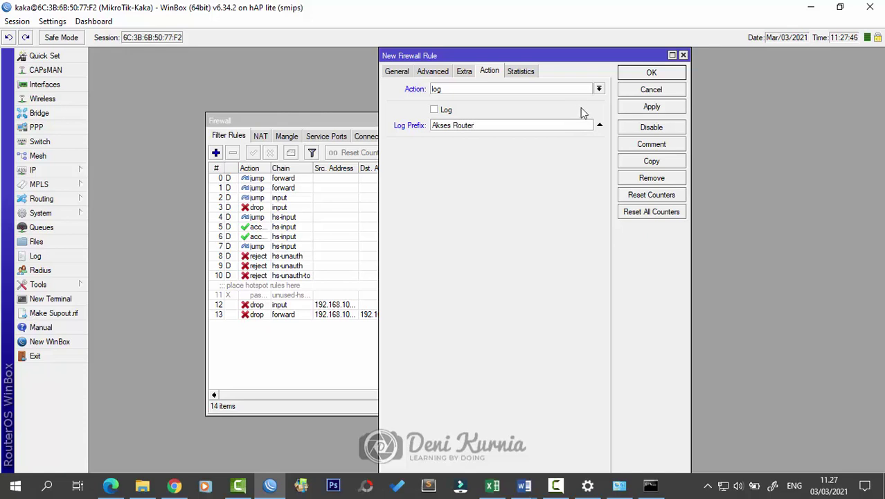
pyautogui.click(599, 89)
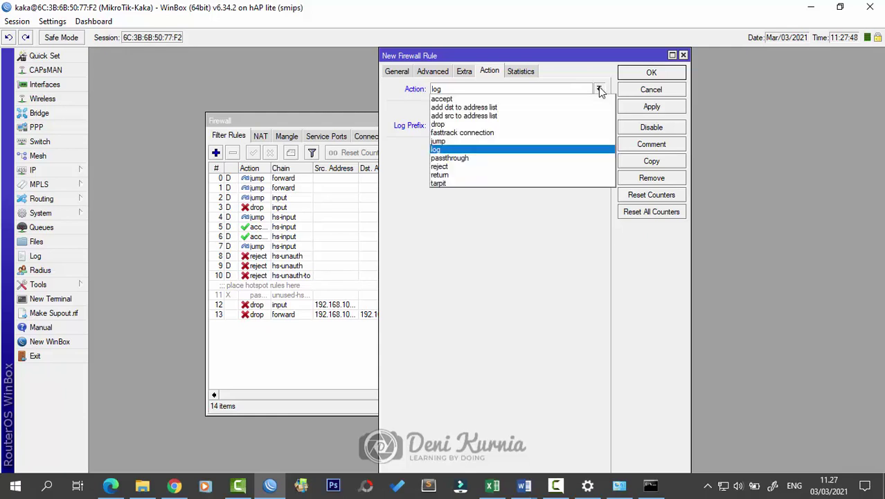
pyautogui.click(599, 88)
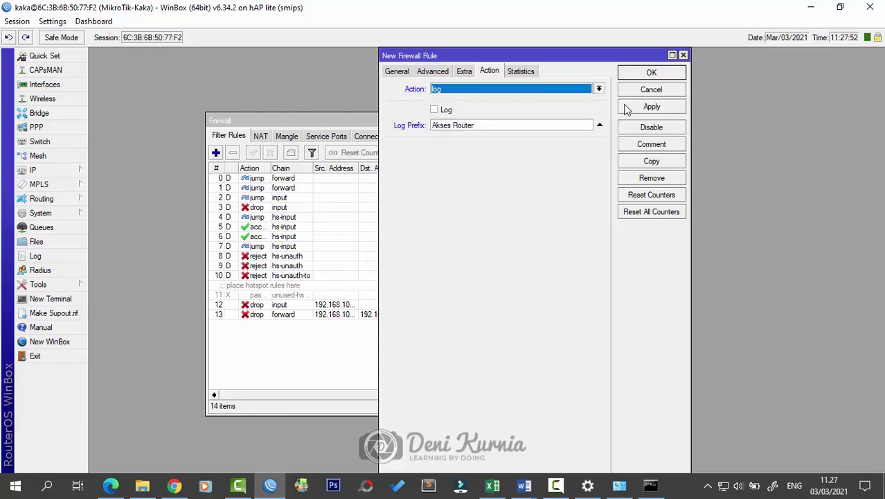
pyautogui.click(626, 107)
pyautogui.click(644, 75)
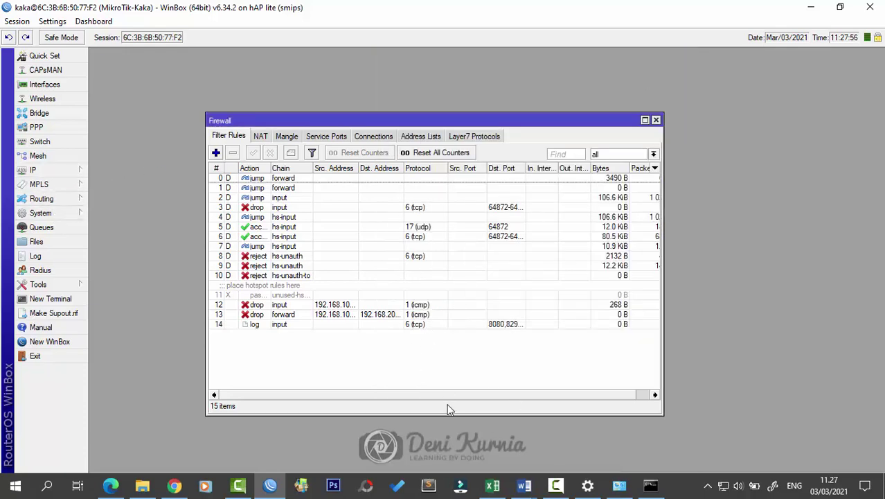
# Step: Re-run the ping to 192.168.100.1 in Command Prompt, which now times out
pyautogui.click(651, 485)
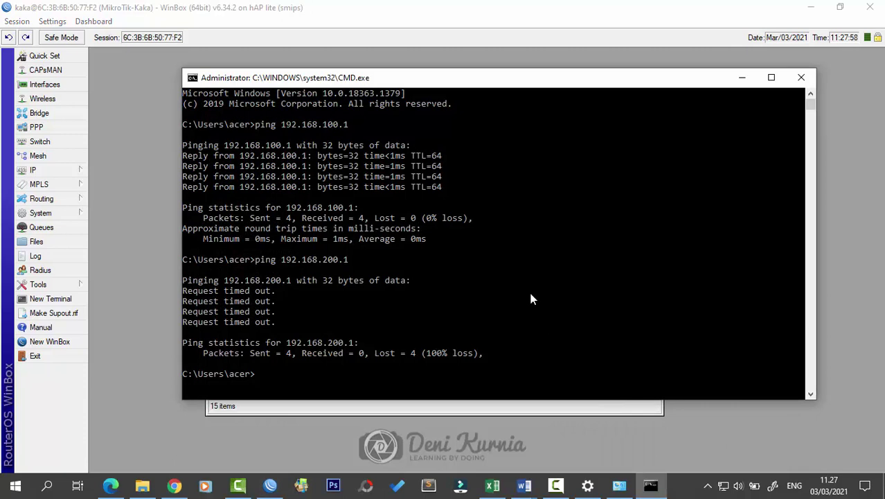
pyautogui.press('Up')
pyautogui.press('Up')
pyautogui.press('Return')
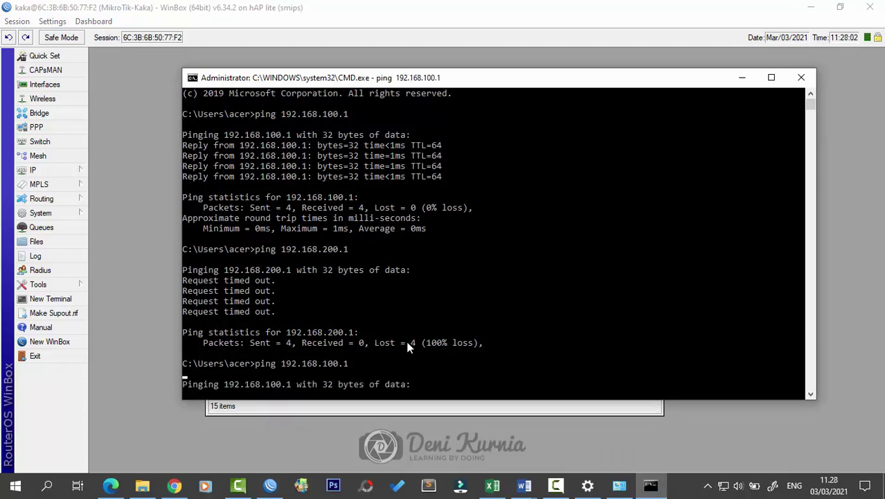
# Step: Check the Ethernet 2 connection's IPv4 address details, then return to WinBox
pyautogui.click(619, 485)
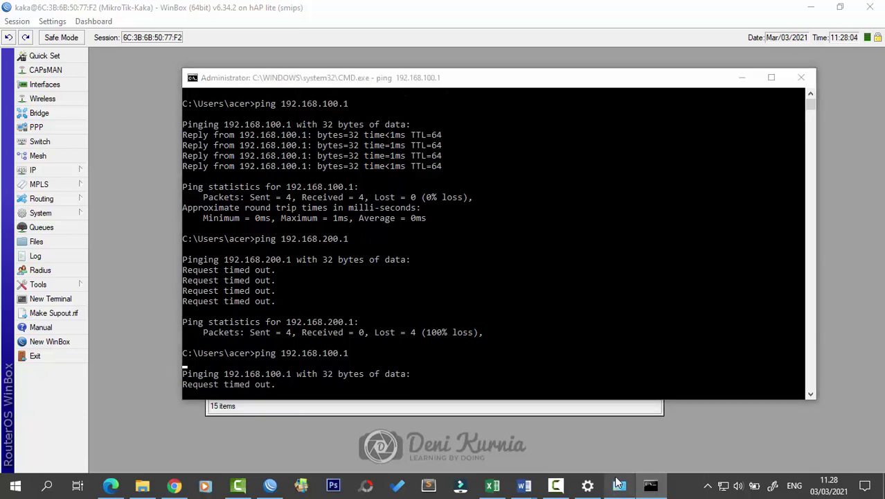
pyautogui.doubleClick(256, 93)
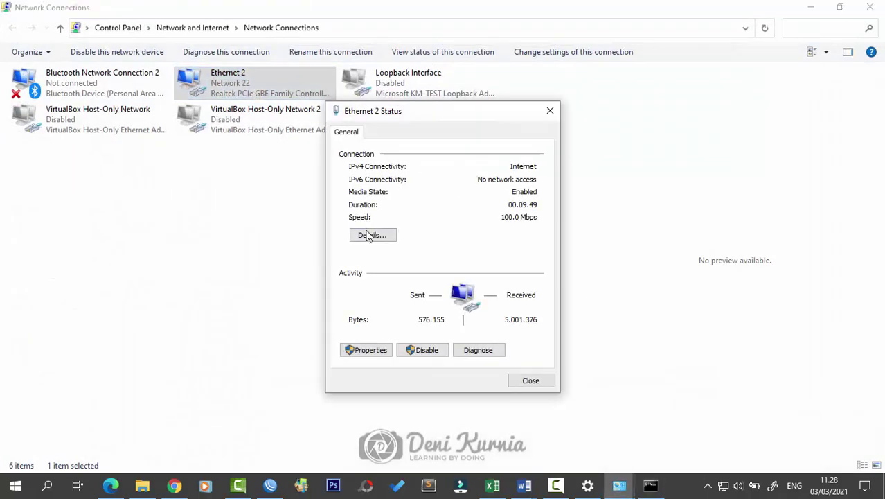
pyautogui.click(369, 234)
pyautogui.click(478, 228)
pyautogui.click(555, 130)
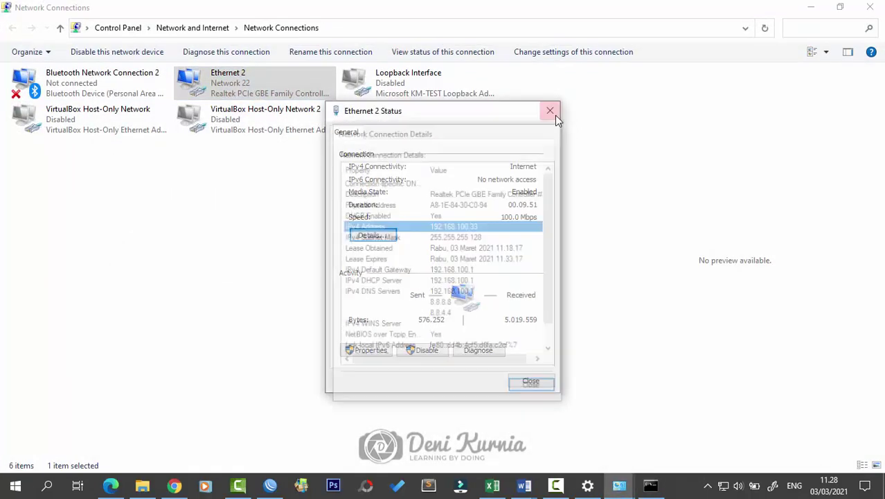
pyautogui.click(550, 111)
pyautogui.click(811, 7)
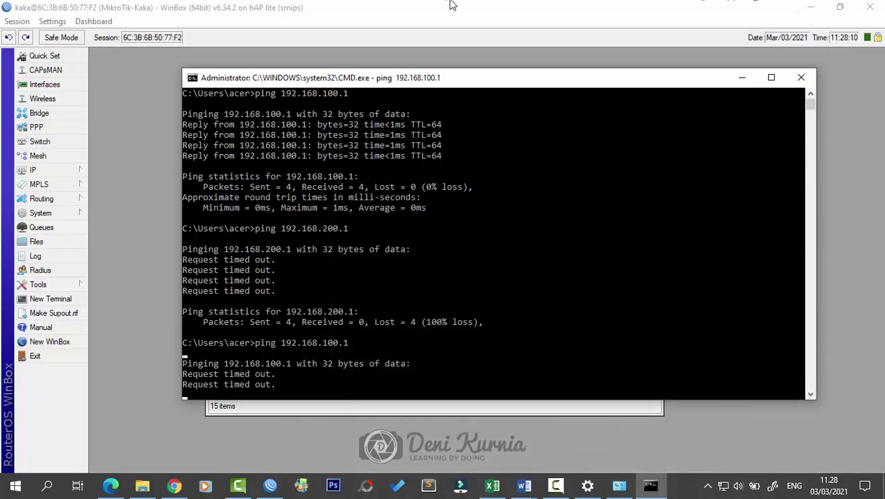
pyautogui.click(451, 5)
# Step: Confirm rule 12 drops ICMP from 192.168.100.2-192.168.100.50, then close the Firewall window
pyautogui.doubleClick(282, 306)
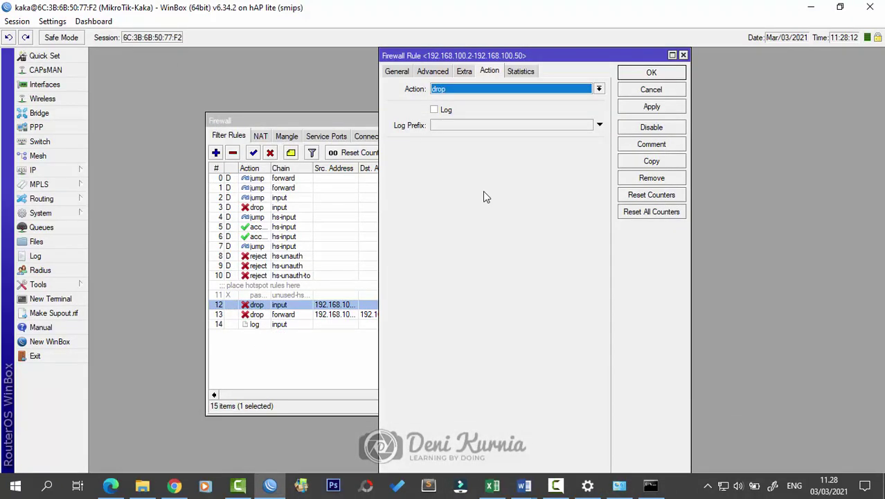
pyautogui.click(411, 72)
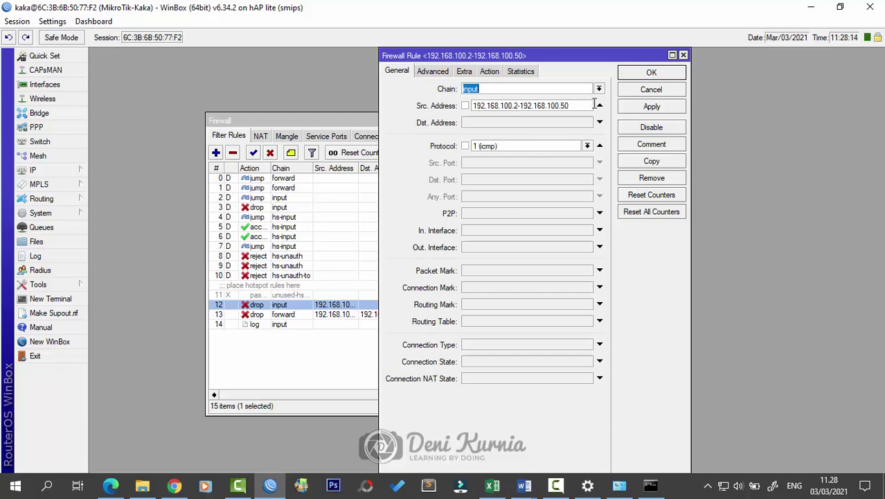
pyautogui.click(683, 55)
pyautogui.click(432, 382)
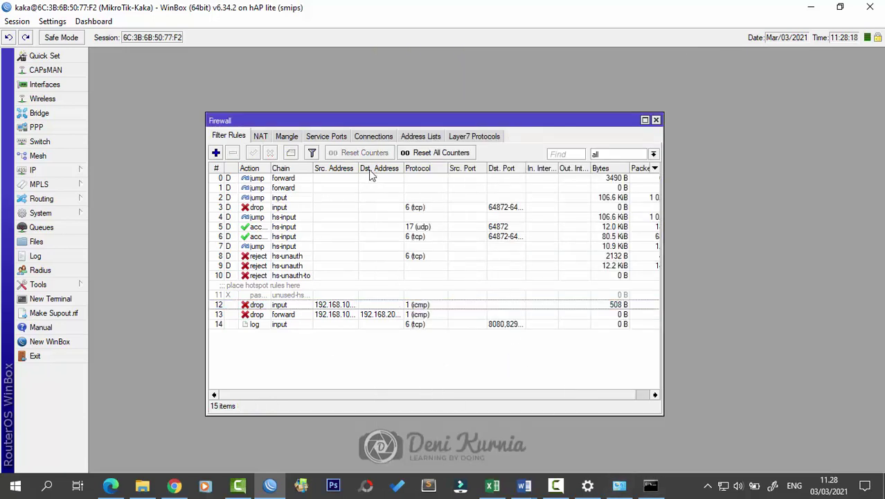
pyautogui.moveTo(358, 168); pyautogui.dragTo(434, 168)
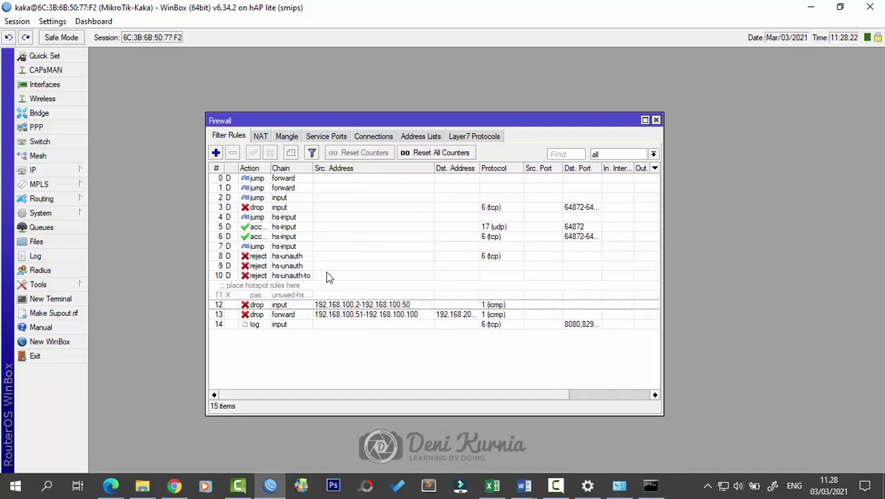
pyautogui.click(656, 120)
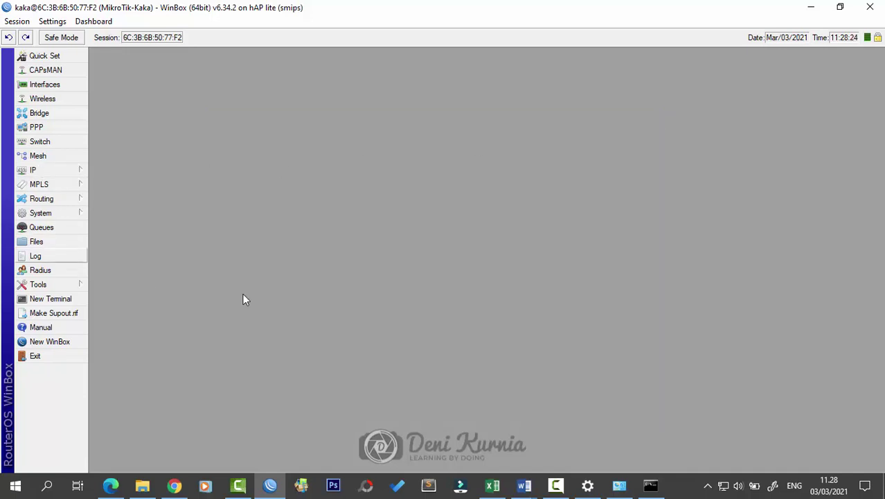
pyautogui.click(651, 484)
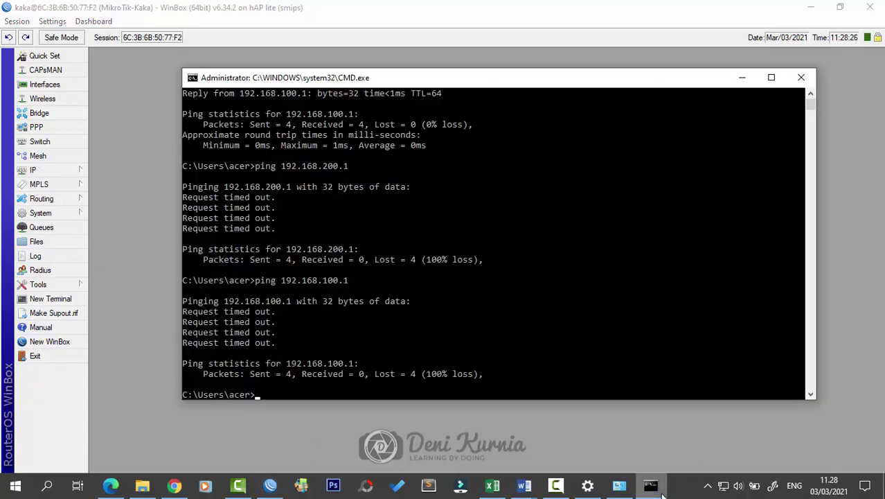
pyautogui.click(659, 492)
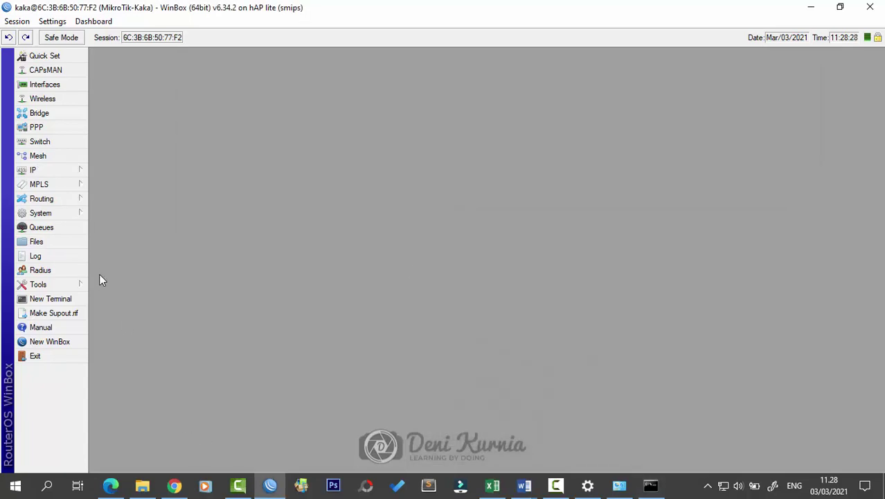
# Step: Replace the old desktop copy with a fresh akses-r.0.txt from the router's File List
pyautogui.click(52, 240)
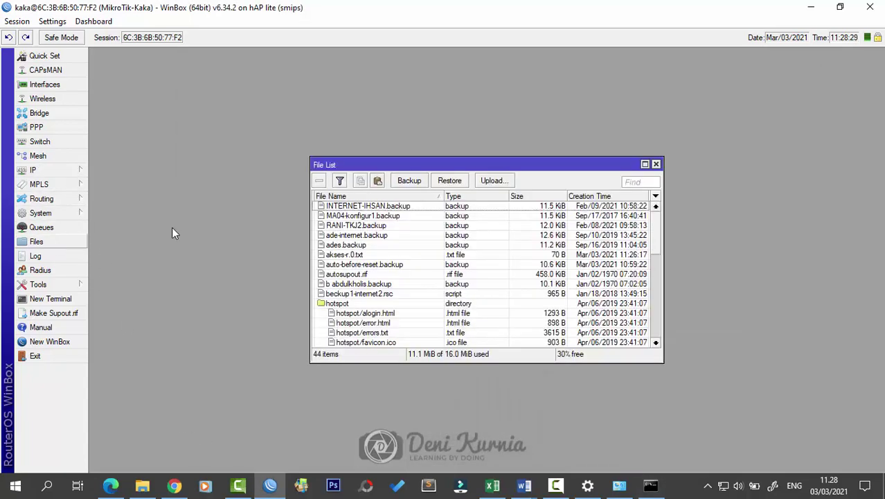
pyautogui.click(360, 255)
pyautogui.doubleClick(799, 7)
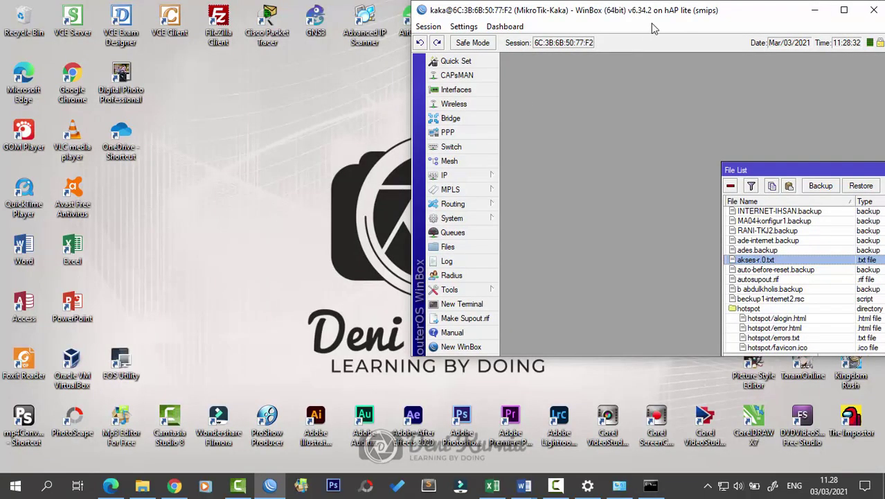
pyautogui.moveTo(672, 13); pyautogui.dragTo(701, 356)
pyautogui.click(610, 192)
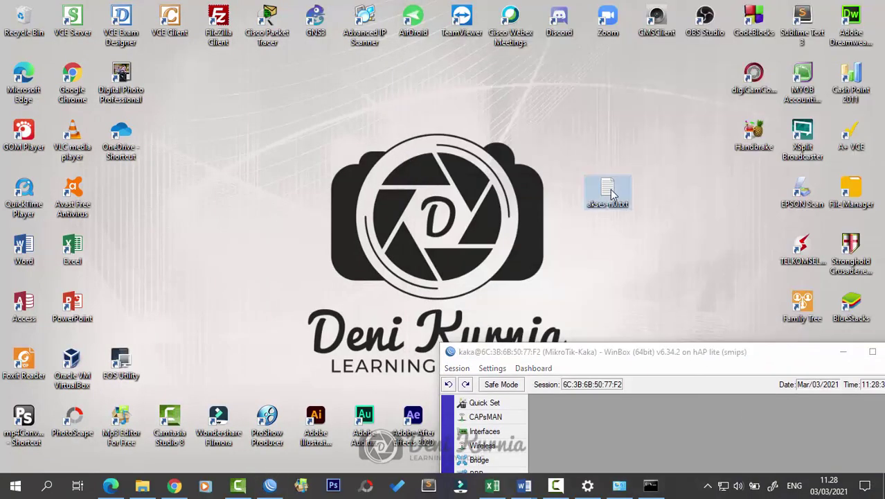
pyautogui.press('Delete')
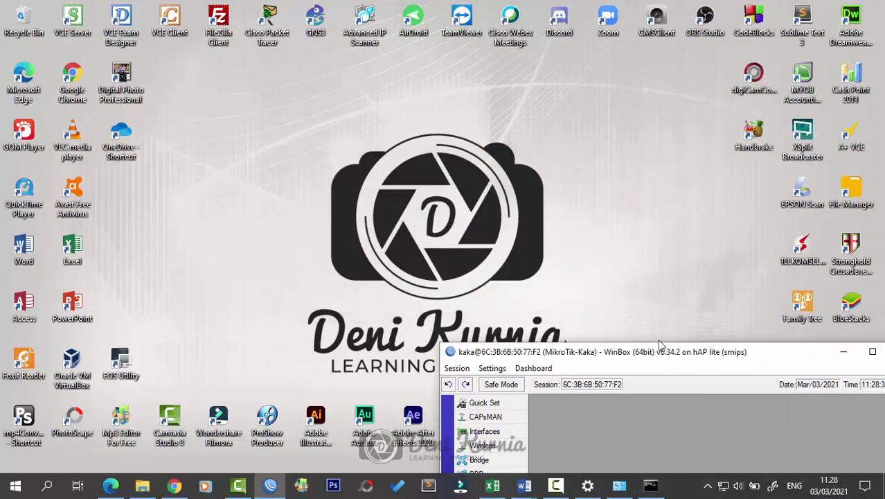
pyautogui.moveTo(659, 345); pyautogui.dragTo(607, 47)
pyautogui.moveTo(743, 304); pyautogui.dragTo(230, 214)
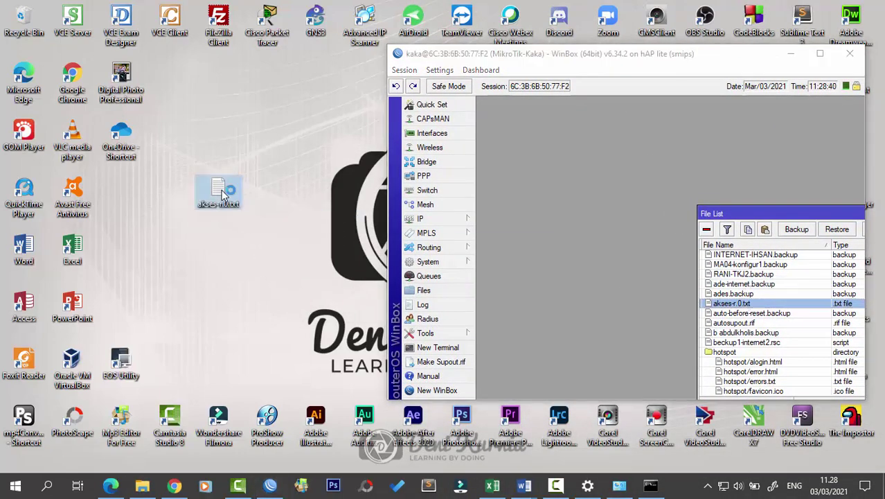
# Step: Read the logged entries of akses-r.0.txt in Notepad, then close it and the File List
pyautogui.doubleClick(222, 196)
pyautogui.click(504, 288)
pyautogui.moveTo(515, 332); pyautogui.dragTo(489, 307)
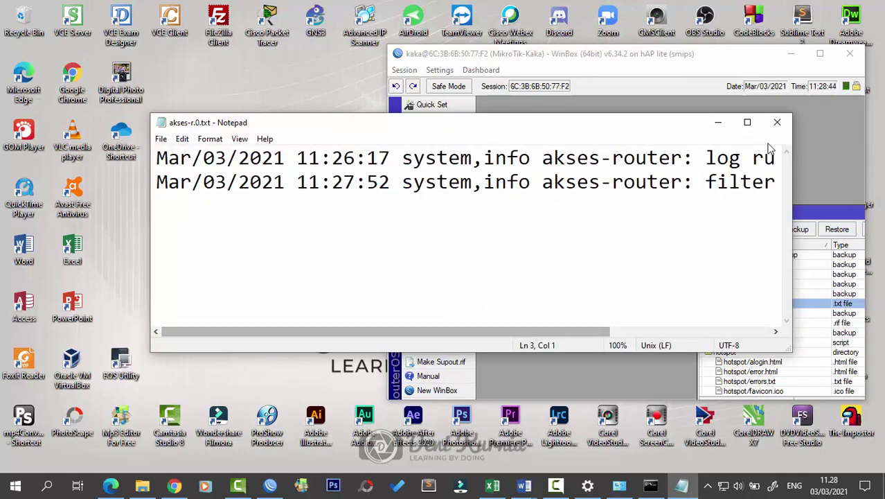
pyautogui.click(777, 122)
pyautogui.moveTo(754, 55); pyautogui.dragTo(637, 56)
pyautogui.click(700, 54)
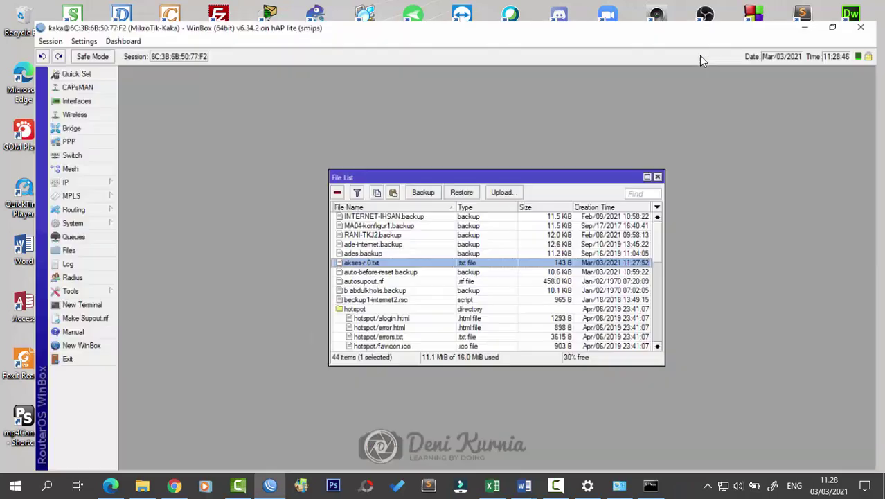
pyautogui.click(656, 164)
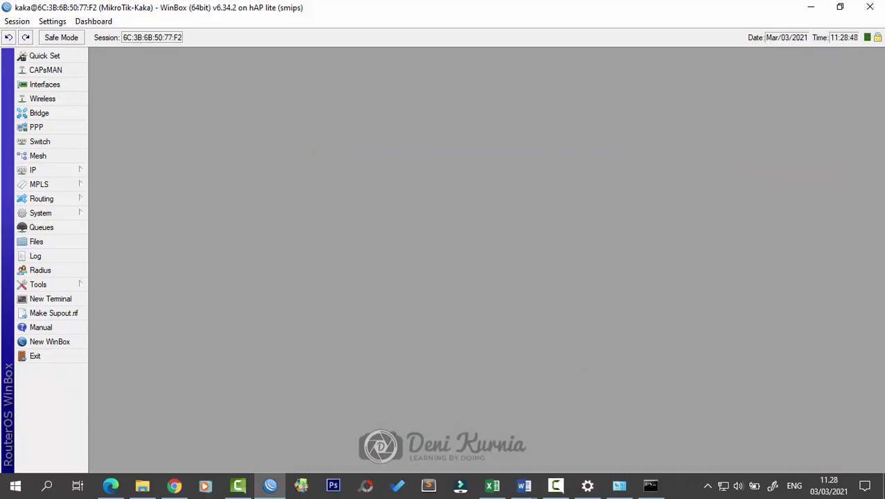
# Step: Review the Blocking Site and Blocking File lines in the Word task sheet, then return to WinBox
pyautogui.hotkey('alt', 'Tab')
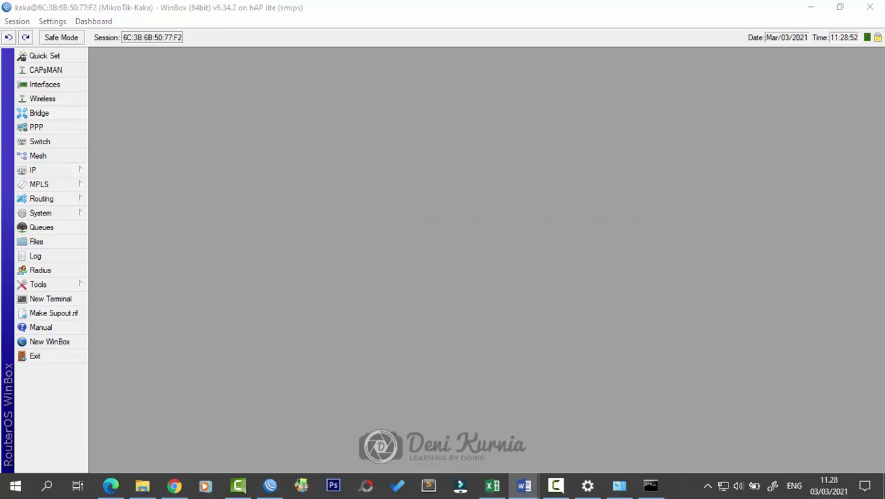
pyautogui.moveTo(524, 485)
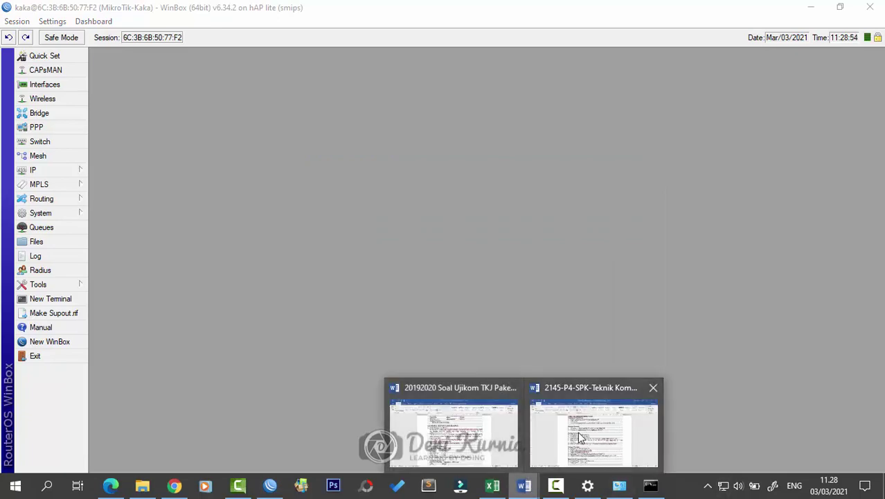
pyautogui.click(577, 431)
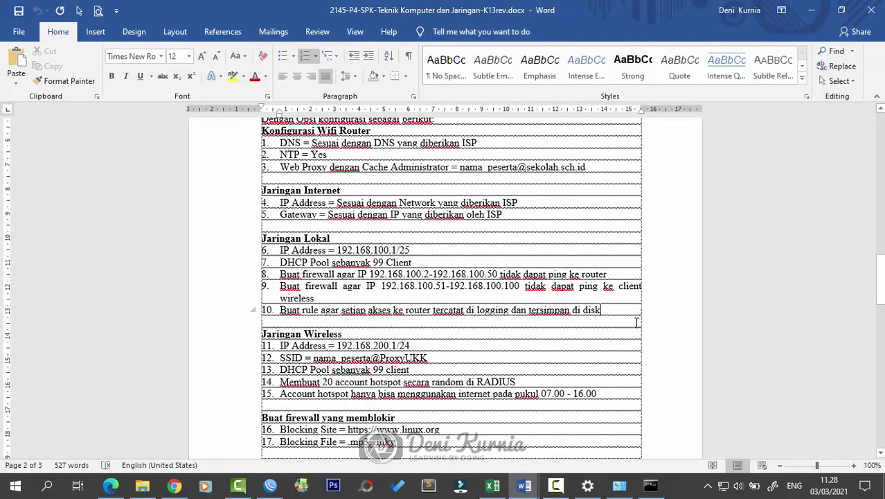
pyautogui.scroll(-2, 395, 394)
pyautogui.moveTo(422, 385); pyautogui.dragTo(281, 367)
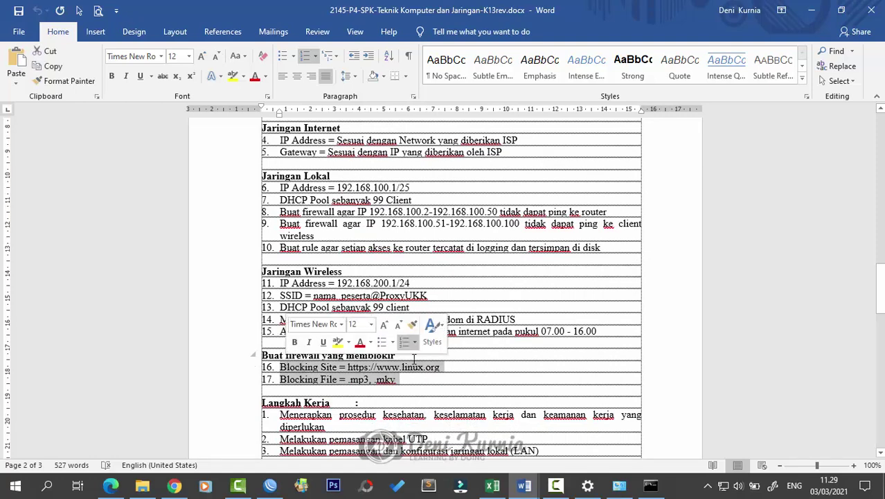
pyautogui.click(502, 380)
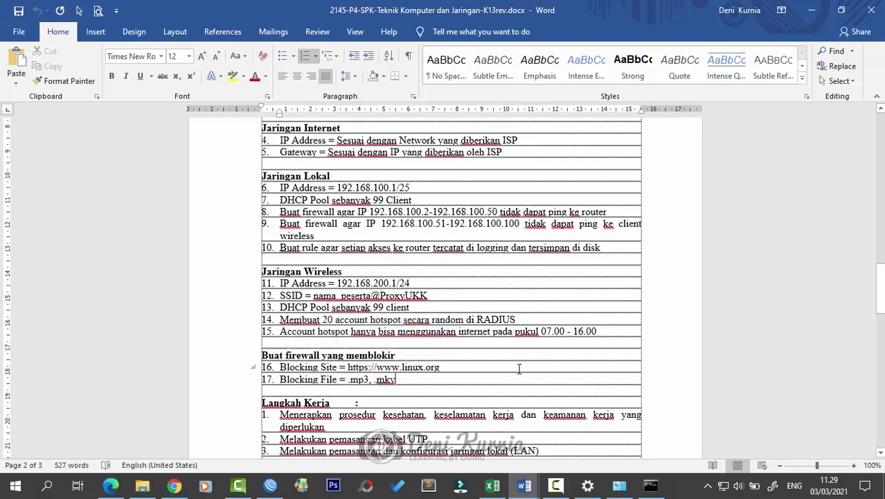
pyautogui.click(271, 485)
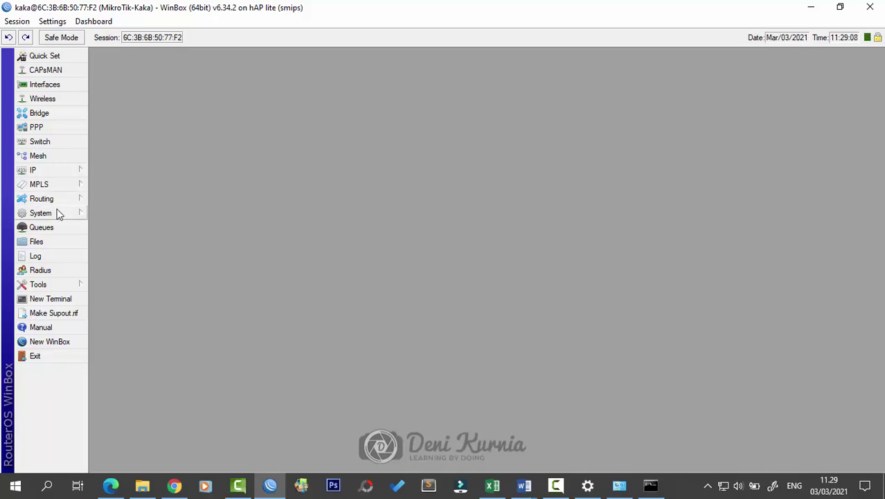
# Step: Open IP > Web Proxy access rules and start a new access rule
pyautogui.click(54, 169)
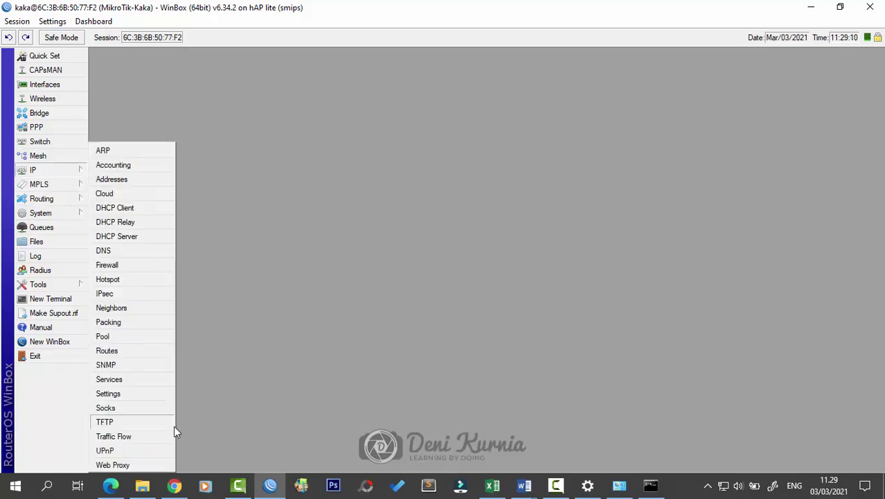
pyautogui.click(154, 461)
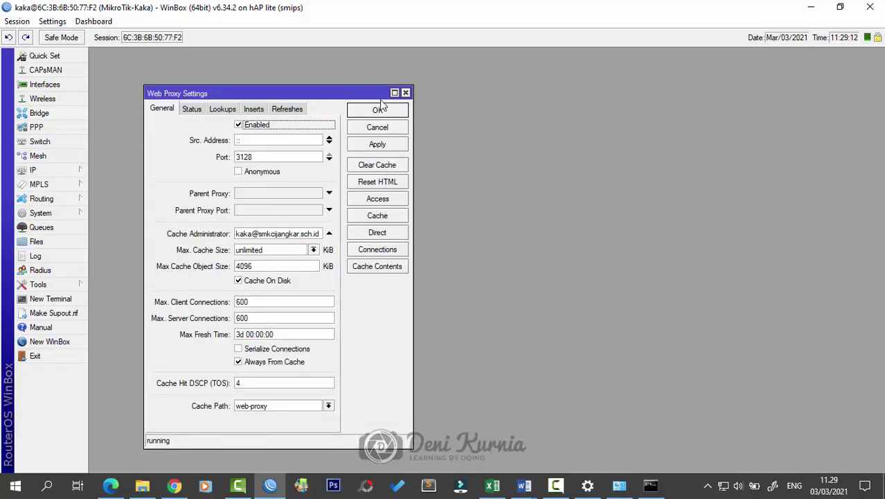
pyautogui.moveTo(344, 95); pyautogui.dragTo(524, 108)
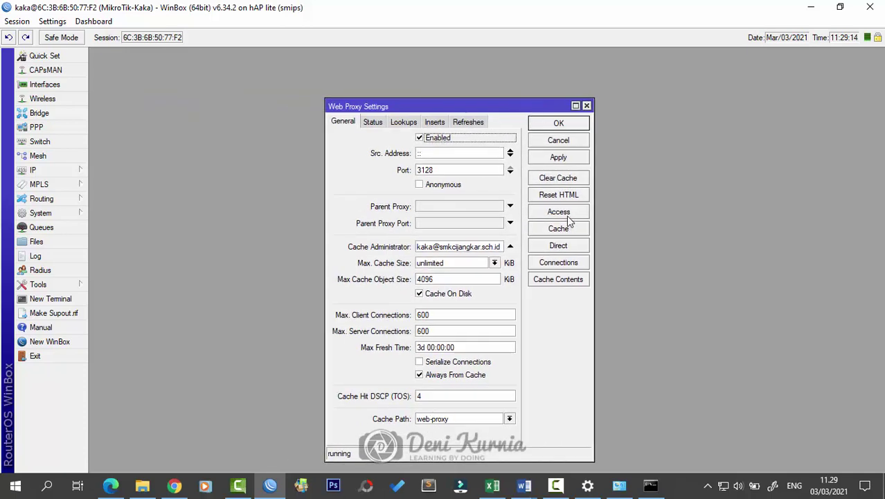
pyautogui.click(559, 213)
pyautogui.moveTo(538, 159); pyautogui.dragTo(533, 216)
pyautogui.click(265, 232)
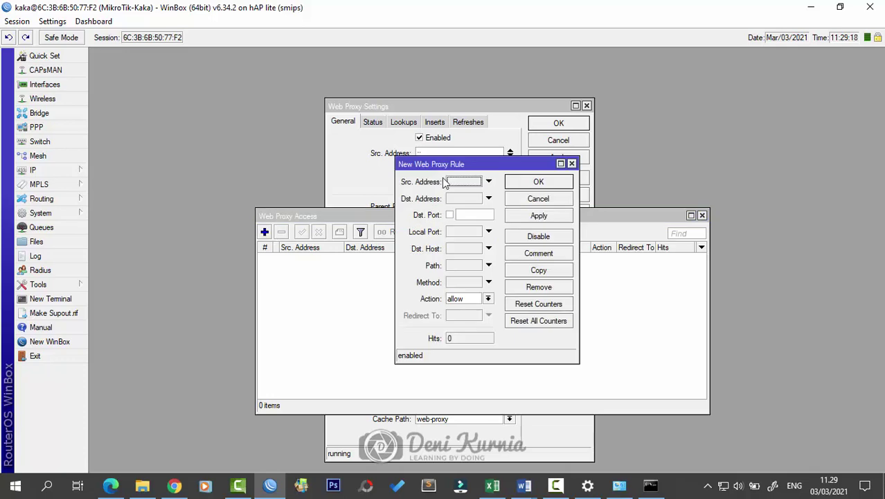
pyautogui.moveTo(387, 197); pyautogui.dragTo(296, 197)
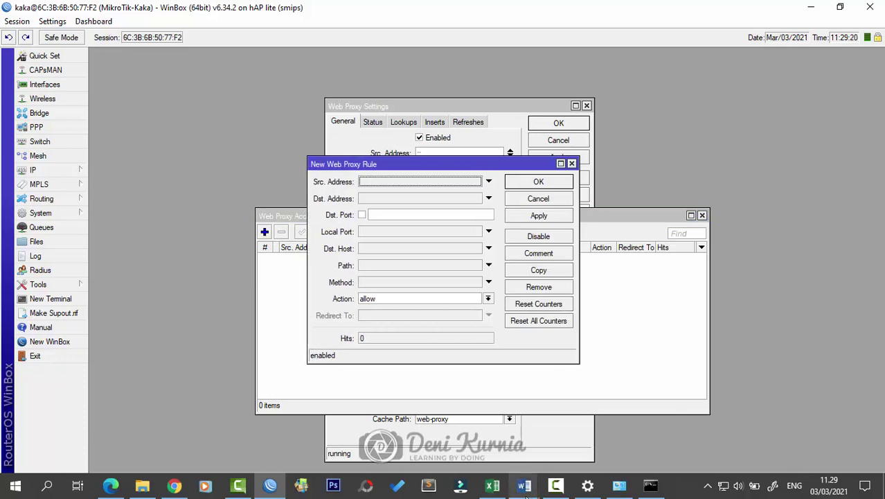
# Step: Read the WebProxy requirements in the Word task sheet while arranging the new rule dialog
pyautogui.moveTo(524, 485)
pyautogui.click(543, 400)
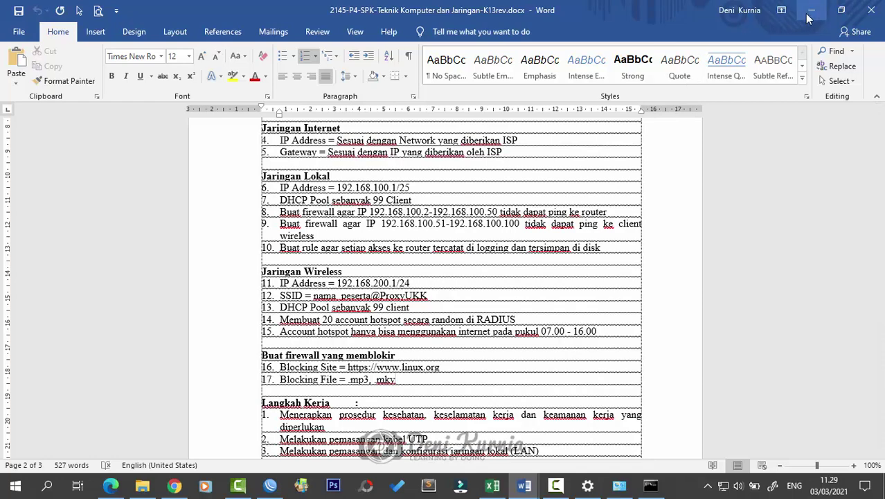
pyautogui.scroll(-2, 430, 335)
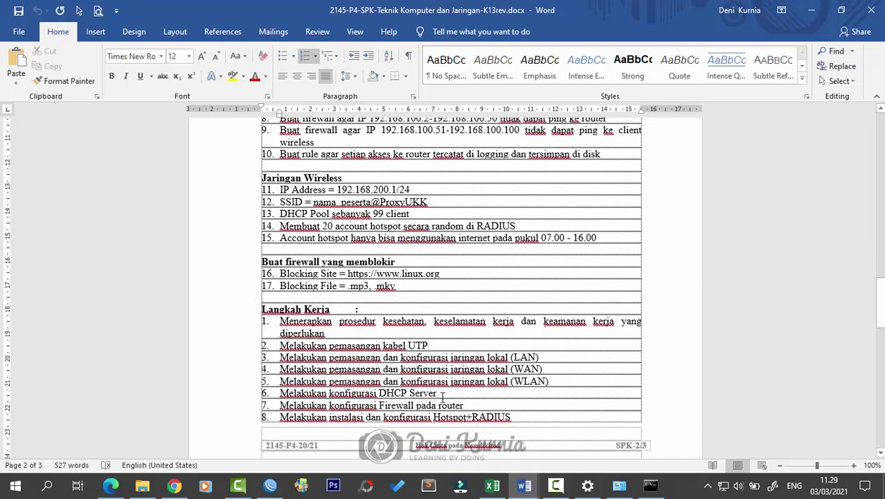
pyautogui.click(811, 9)
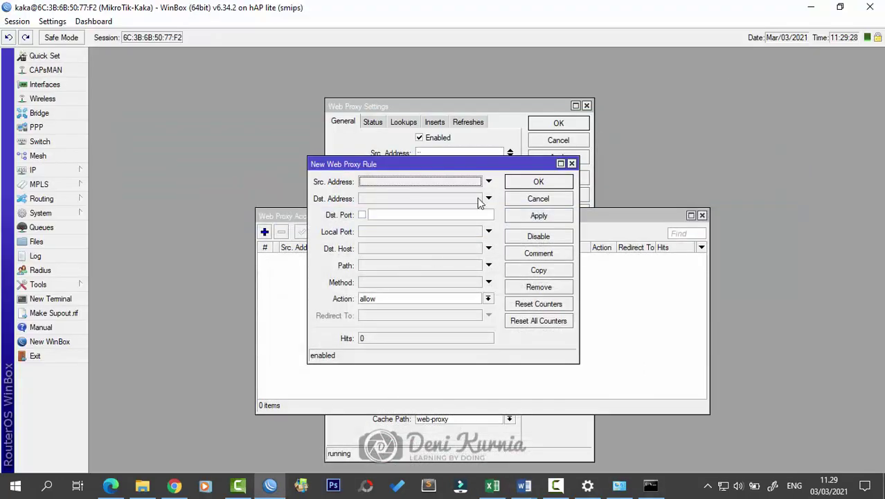
pyautogui.moveTo(468, 165); pyautogui.dragTo(633, 213)
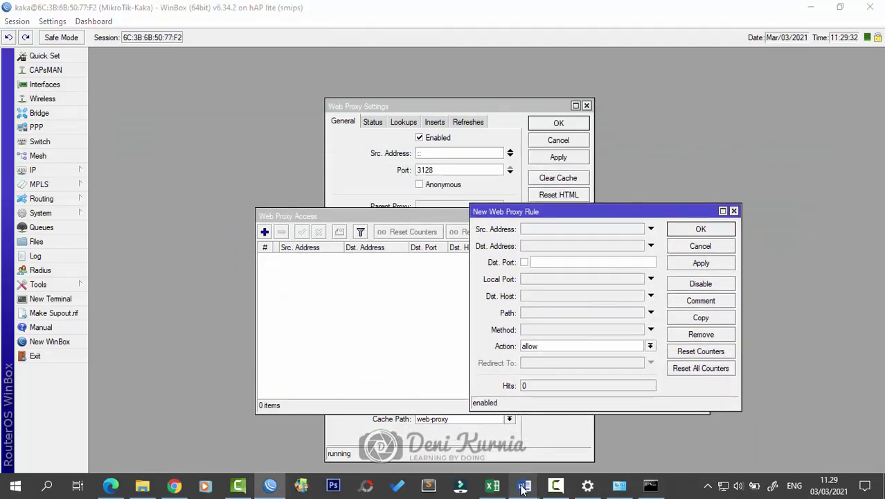
pyautogui.hotkey('alt', 'Tab')
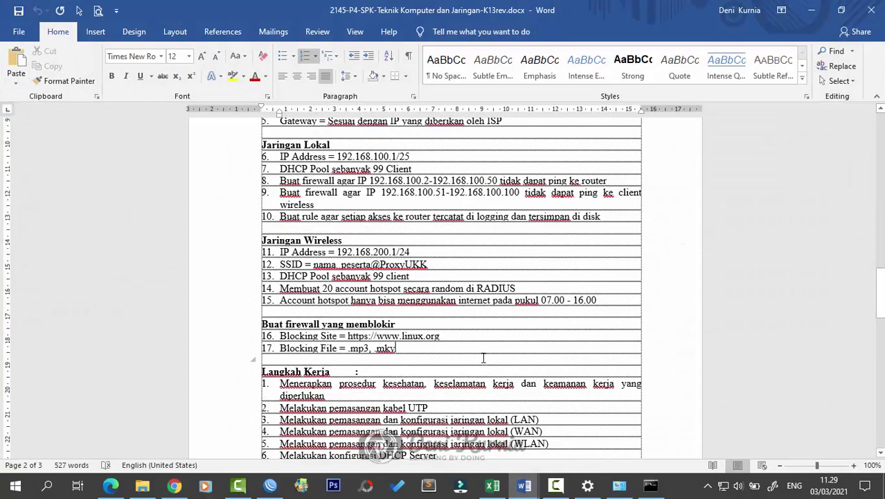
pyautogui.scroll(-12, 420, 305)
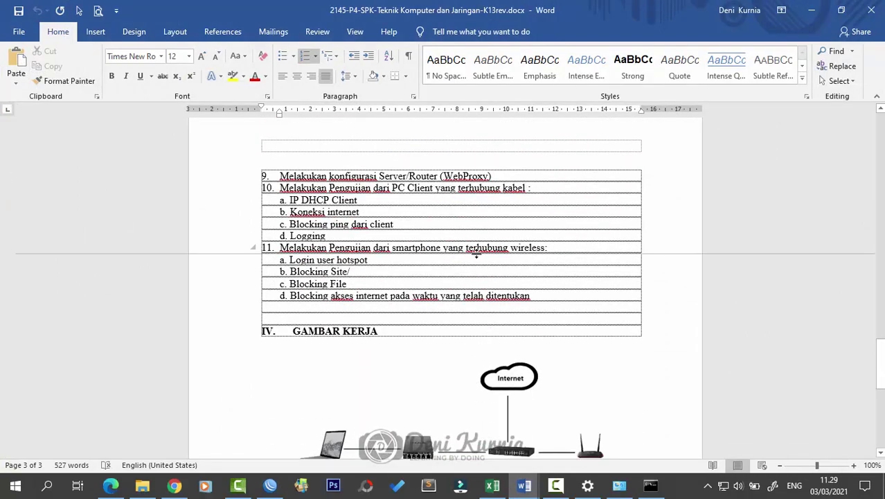
pyautogui.scroll(6, 500, 252)
pyautogui.scroll(-2, 552, 292)
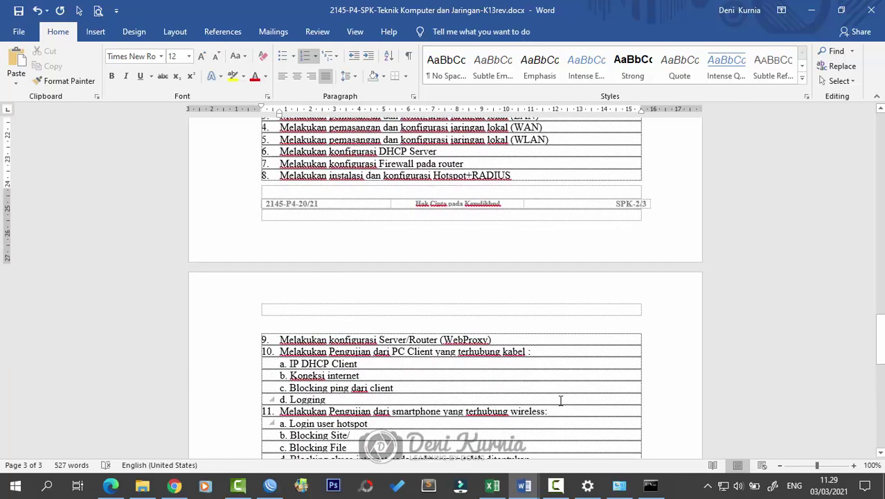
pyautogui.click(810, 10)
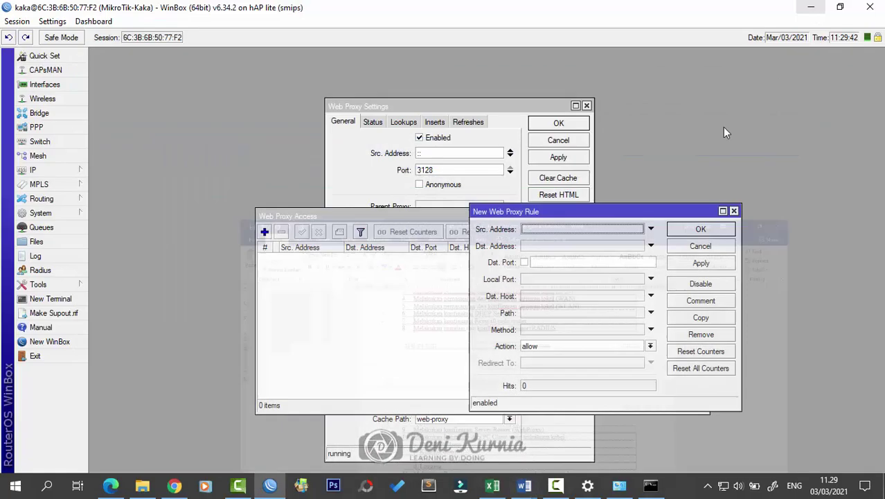
# Step: Set the rule's source address to 192.168.200.0/24 after checking IP > Addresses, then switch to Word
pyautogui.click(537, 231)
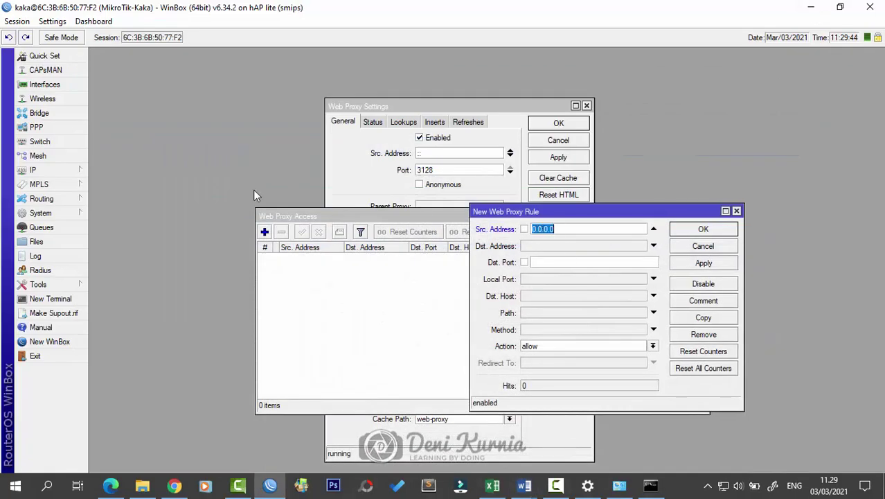
pyautogui.click(76, 170)
pyautogui.click(100, 179)
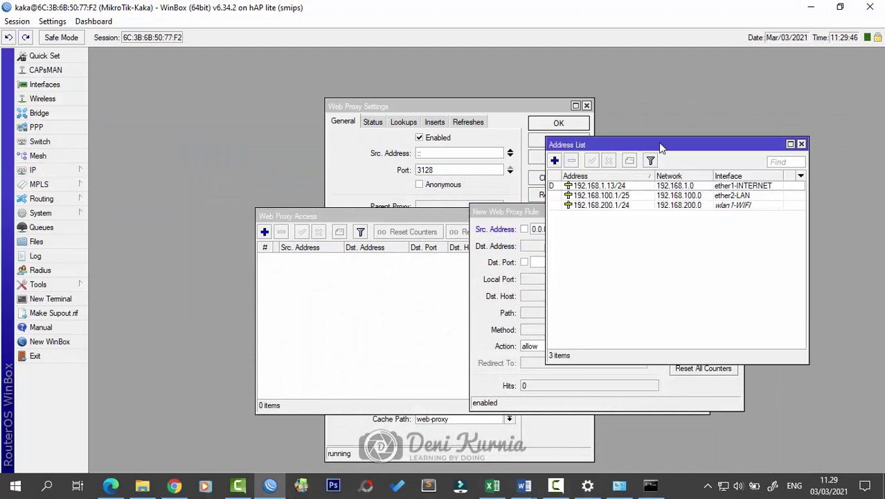
pyautogui.moveTo(659, 145); pyautogui.dragTo(741, 83)
pyautogui.moveTo(613, 218); pyautogui.dragTo(468, 221)
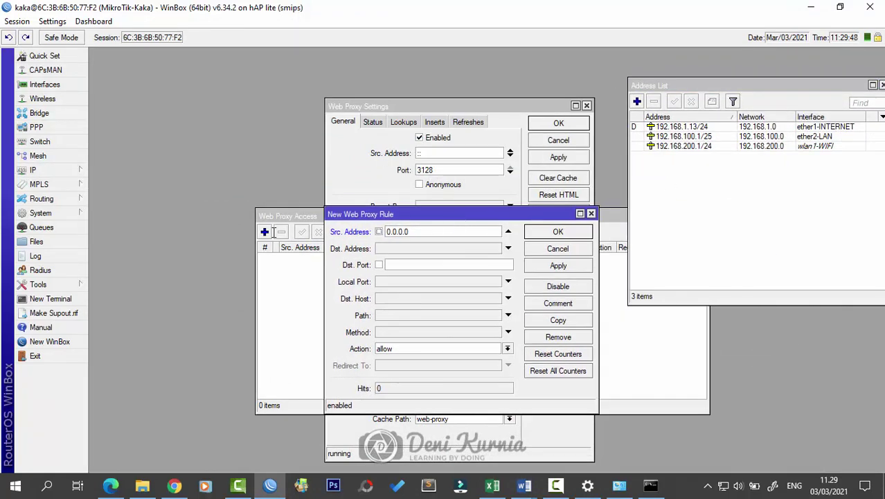
pyautogui.write('192.168.200.0/24')
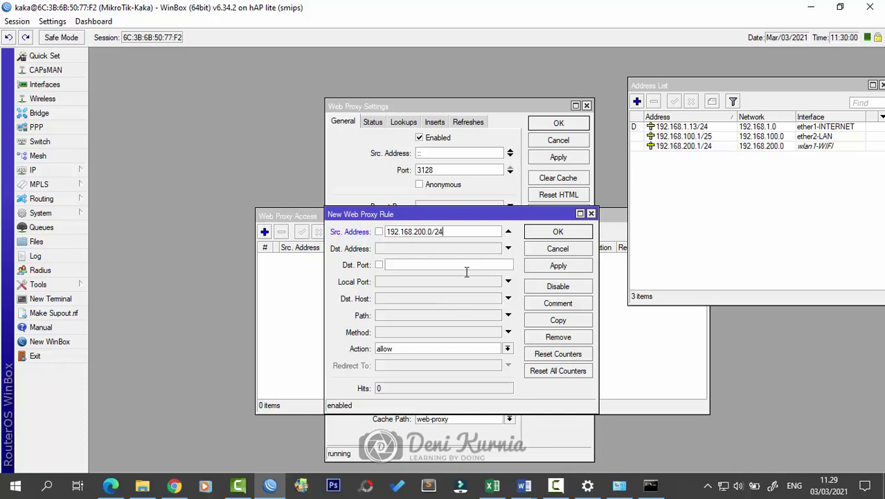
pyautogui.moveTo(524, 485)
pyautogui.click(434, 394)
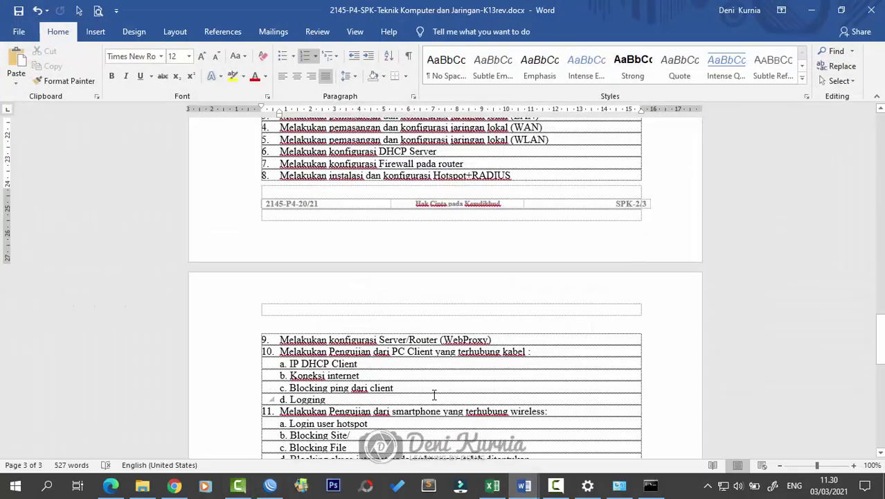
pyautogui.scroll(-3, 393, 402)
pyautogui.scroll(5, 389, 384)
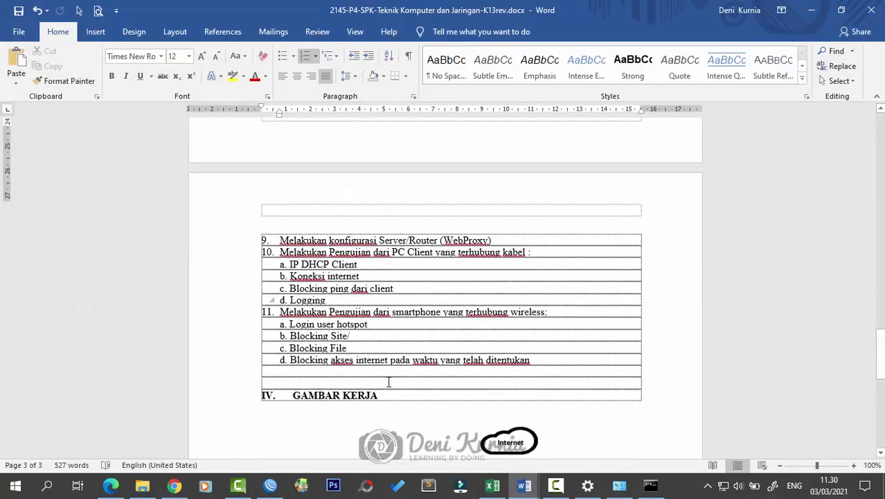
pyautogui.scroll(3, 389, 384)
pyautogui.scroll(-14, 389, 383)
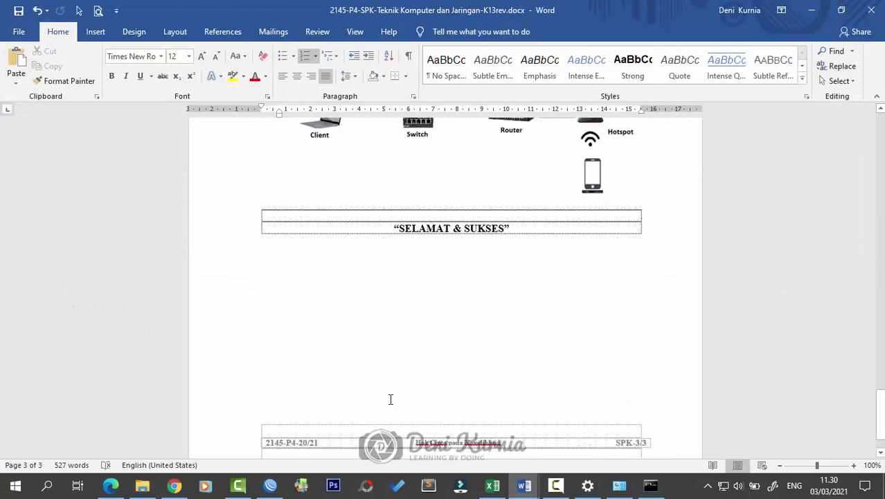
pyautogui.scroll(8, 392, 391)
pyautogui.scroll(10, 391, 395)
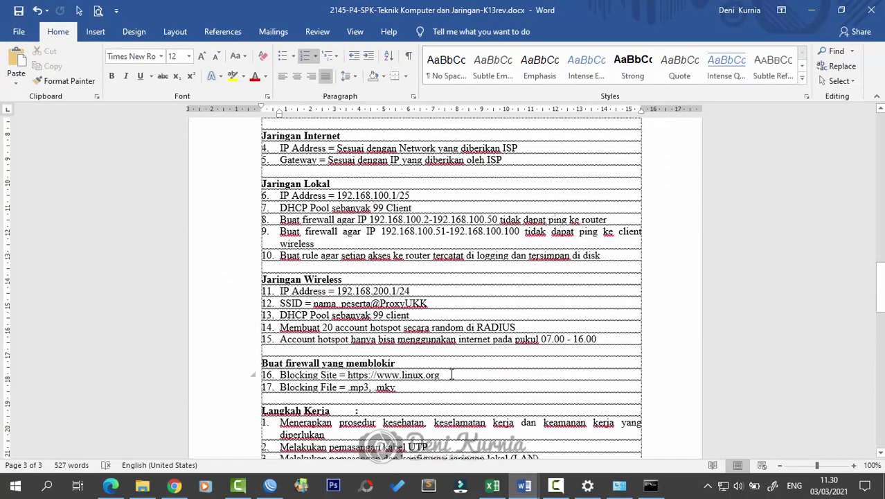
pyautogui.rightClick(351, 378)
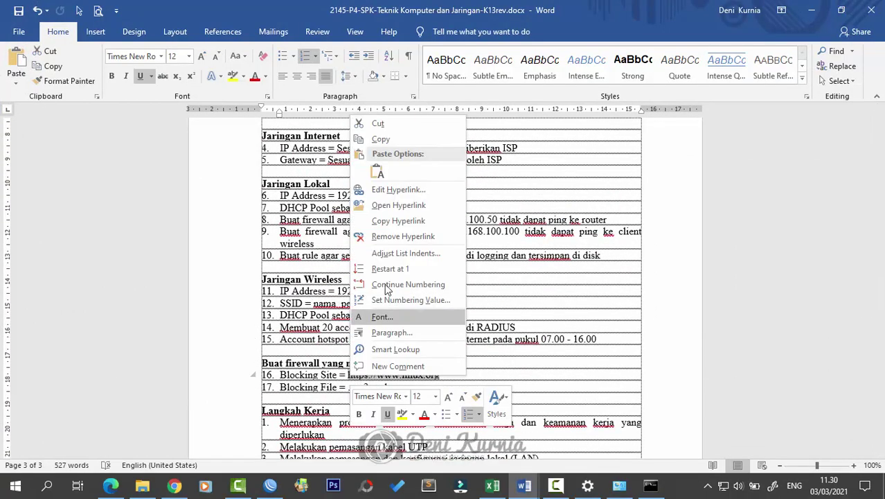
pyautogui.press('Escape')
pyautogui.click(811, 9)
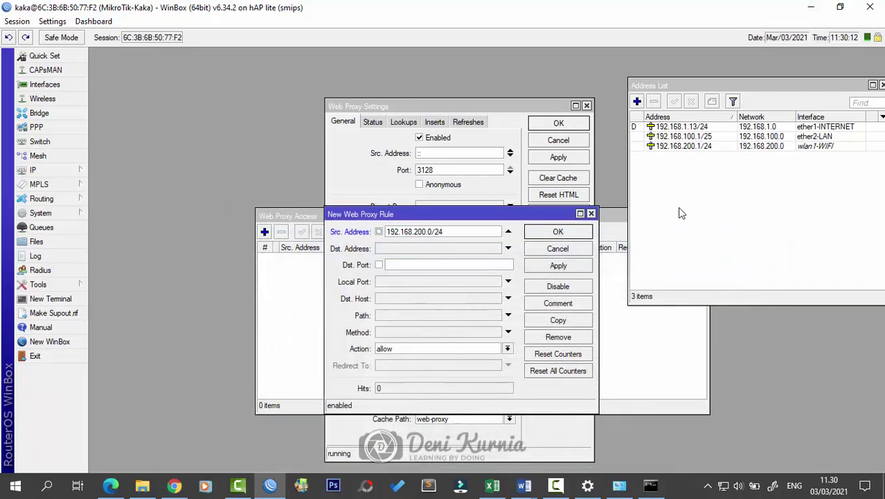
pyautogui.rightClick(431, 262)
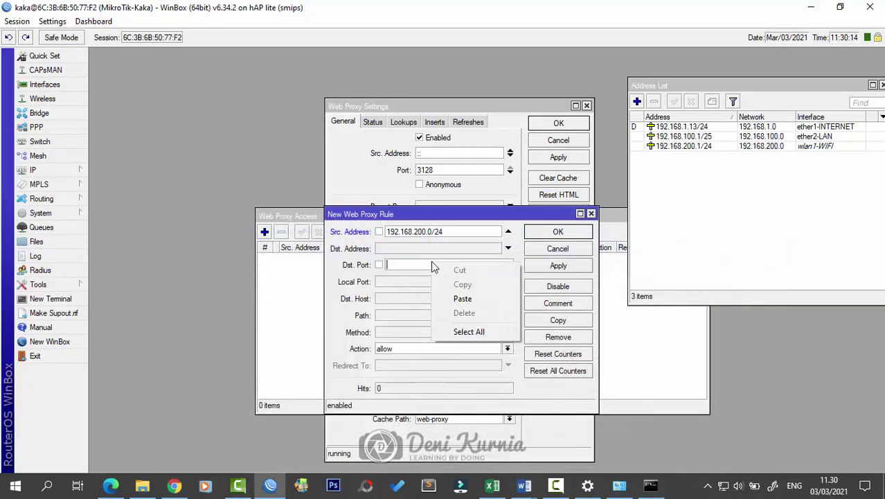
pyautogui.click(393, 300)
pyautogui.rightClick(394, 299)
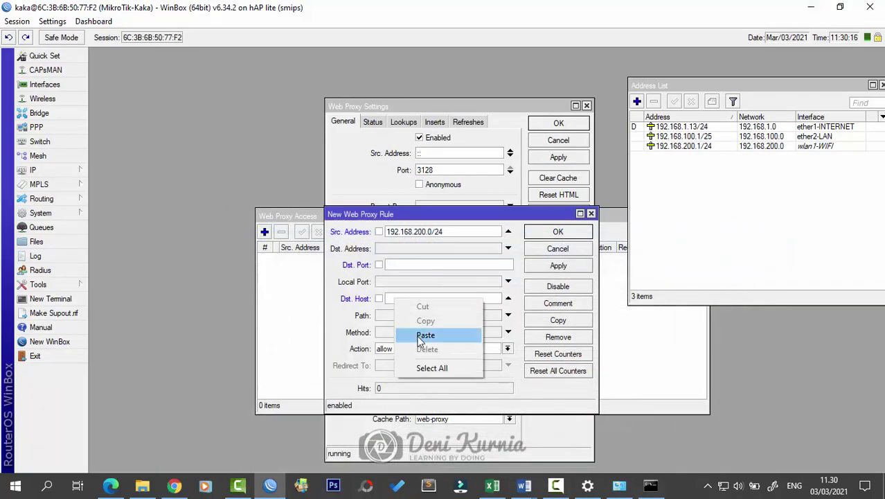
pyautogui.click(419, 340)
pyautogui.rightClick(409, 302)
pyautogui.click(435, 341)
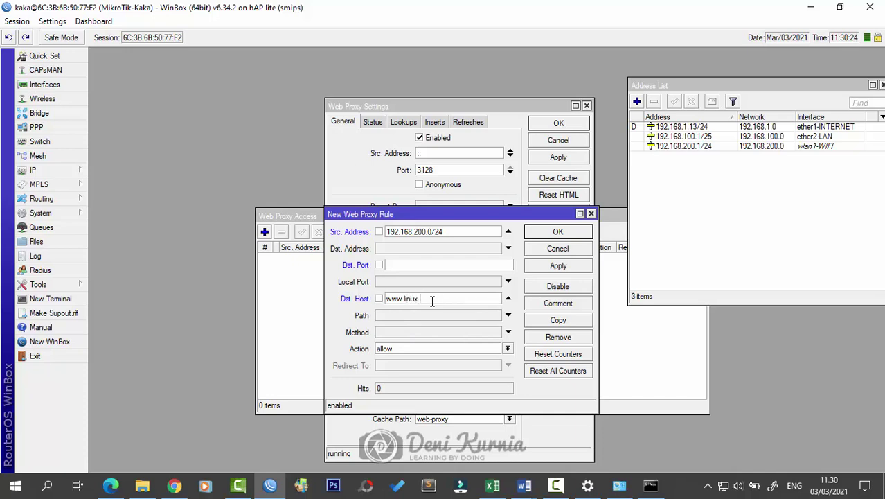
pyautogui.click(440, 349)
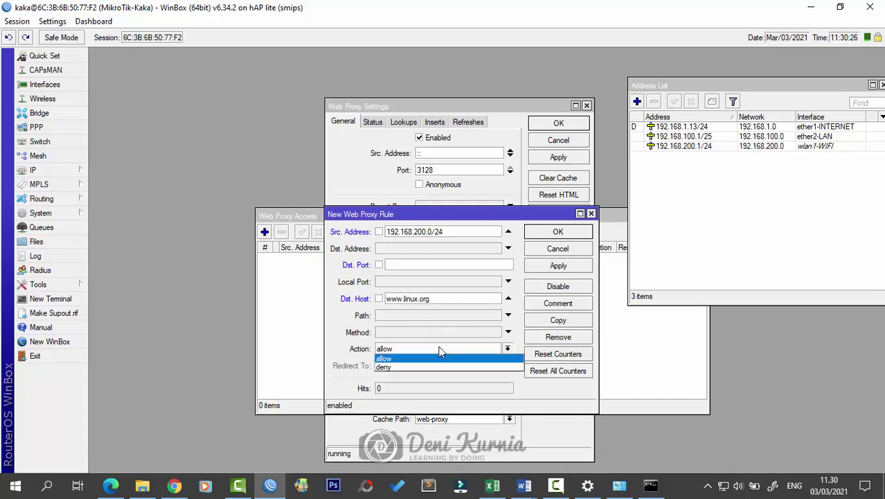
pyautogui.click(439, 368)
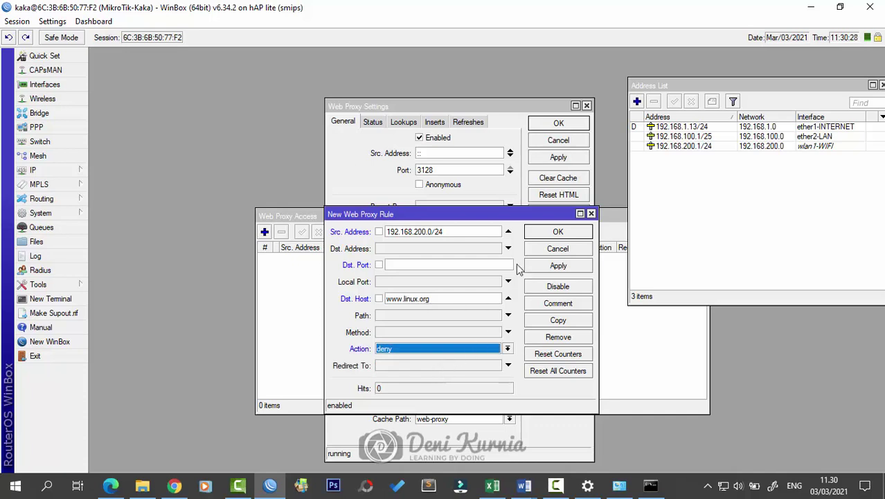
pyautogui.click(544, 267)
pyautogui.click(558, 233)
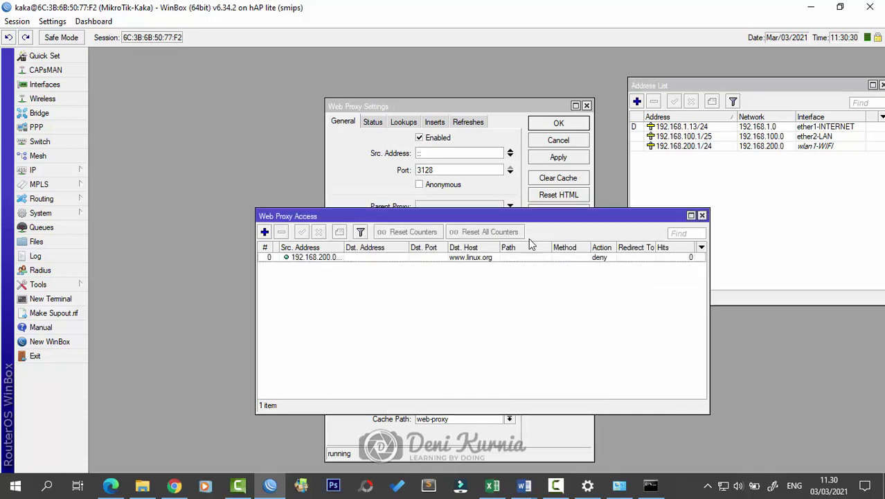
pyautogui.moveTo(539, 219); pyautogui.dragTo(472, 209)
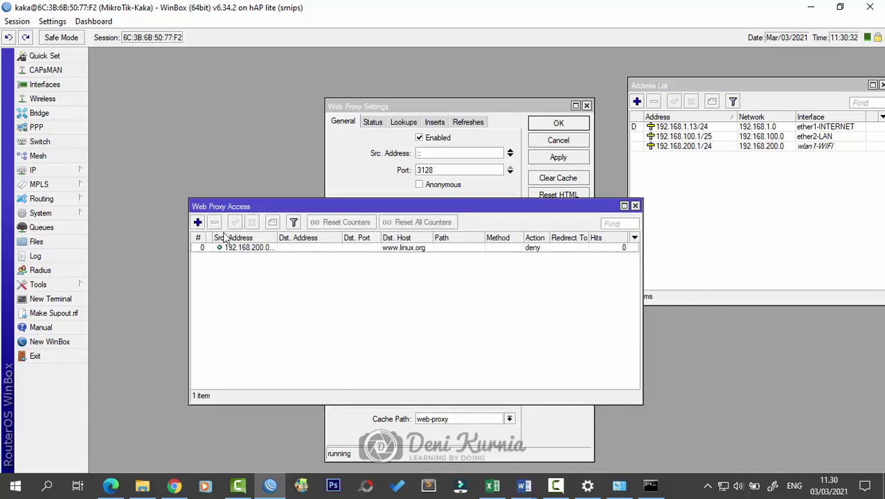
# Step: Copy the linux.org deny rule into a deny rule for path *.mp3 with no destination host
pyautogui.click(198, 221)
pyautogui.click(418, 236)
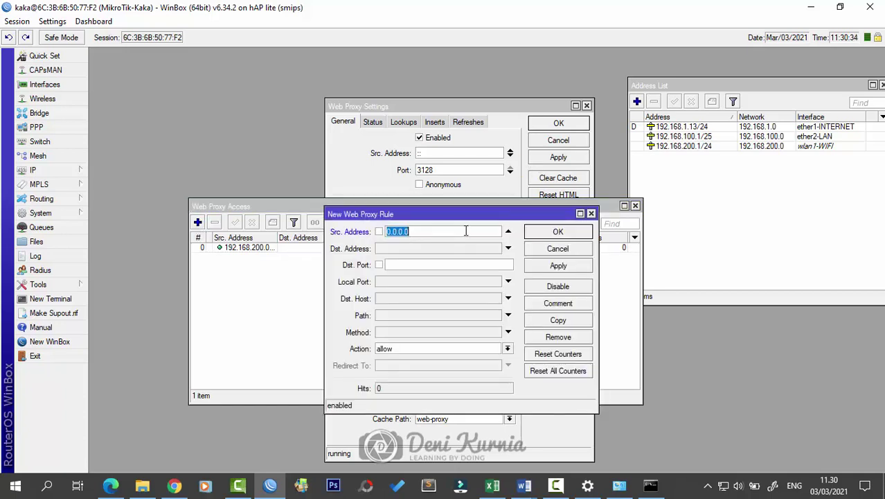
pyautogui.click(591, 214)
pyautogui.doubleClick(273, 248)
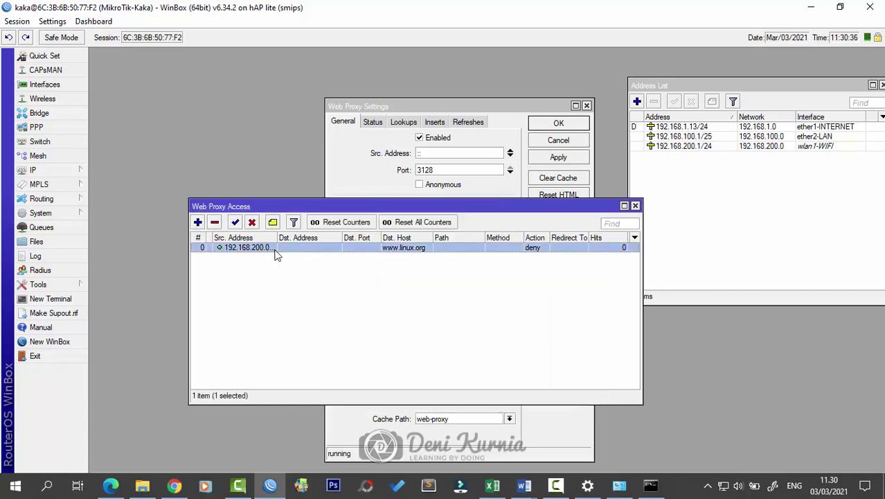
pyautogui.click(566, 320)
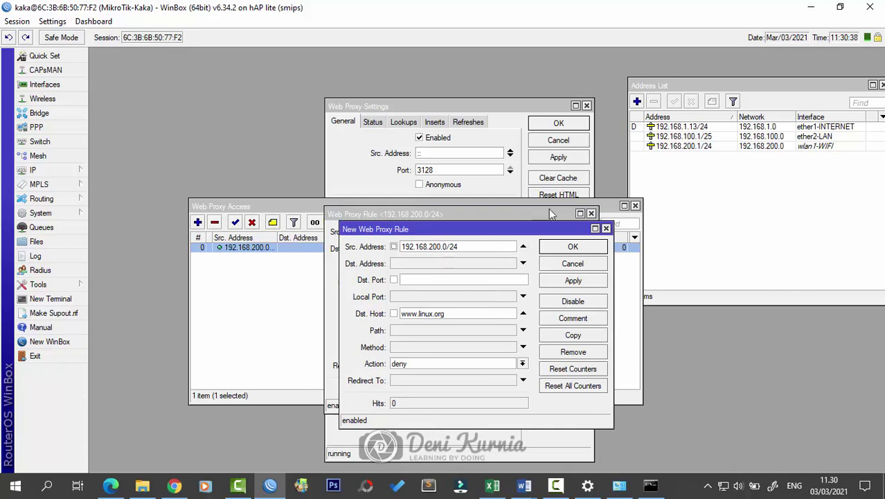
pyautogui.click(591, 214)
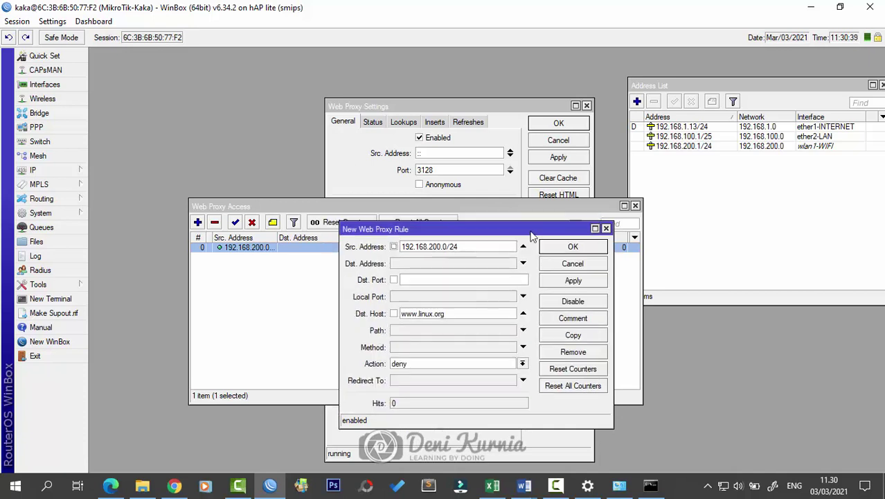
pyautogui.click(523, 314)
pyautogui.click(524, 314)
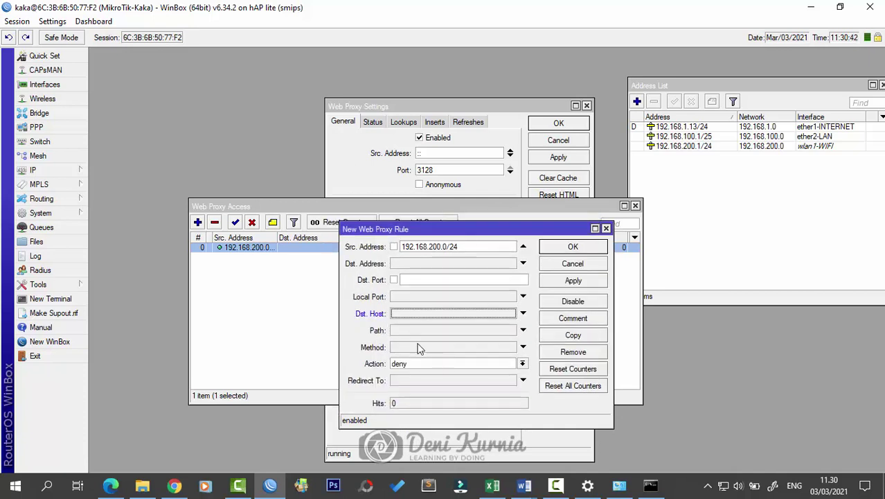
pyautogui.click(475, 332)
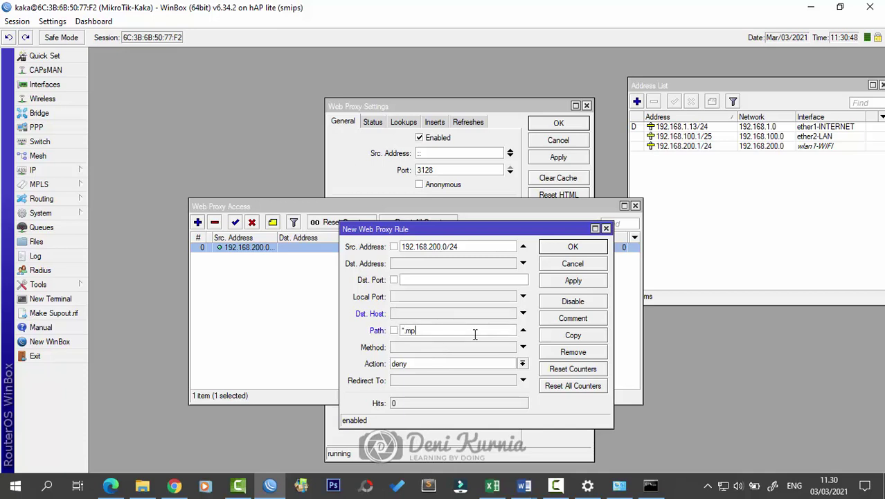
pyautogui.click(524, 486)
pyautogui.click(576, 437)
pyautogui.click(462, 381)
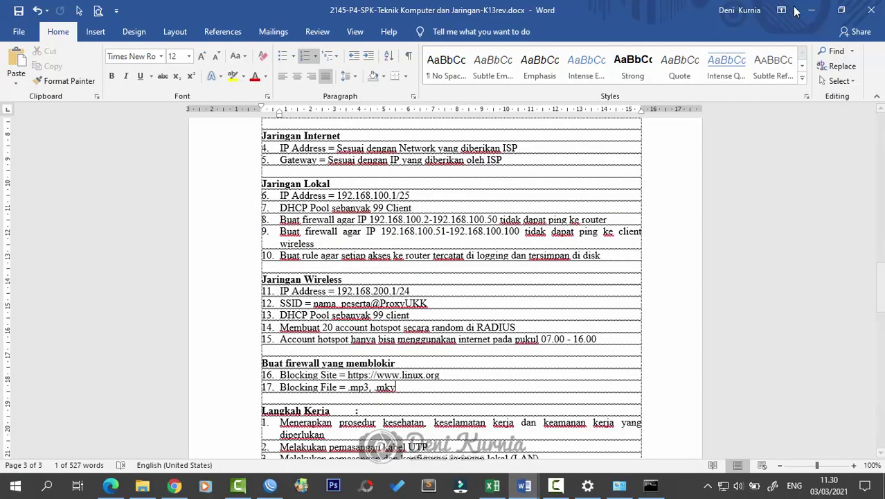
pyautogui.click(811, 10)
pyautogui.click(579, 286)
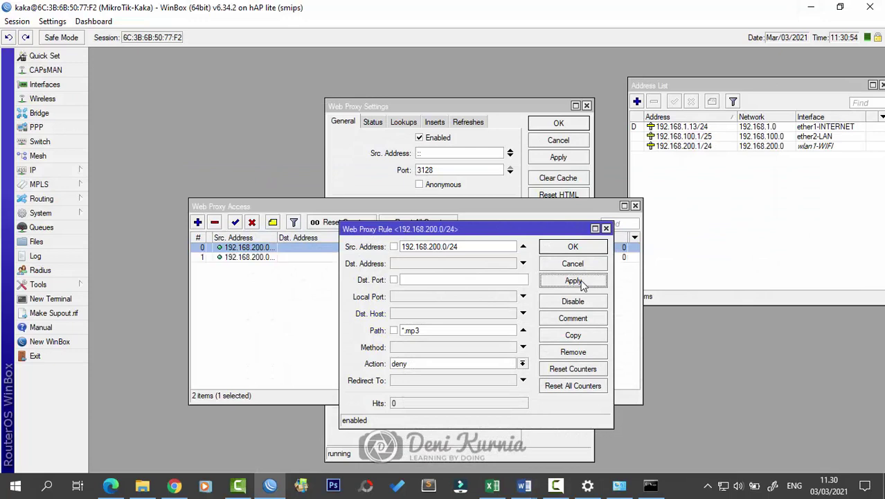
# Step: Copy the *.mp3 rule into a deny rule for path *.mkv and close the editors
pyautogui.click(573, 335)
pyautogui.click(442, 316)
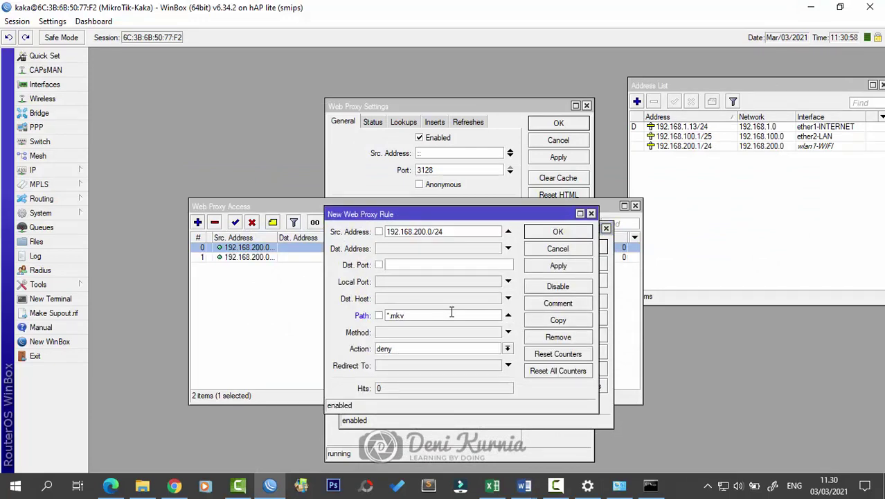
pyautogui.click(547, 271)
pyautogui.click(558, 233)
pyautogui.click(576, 247)
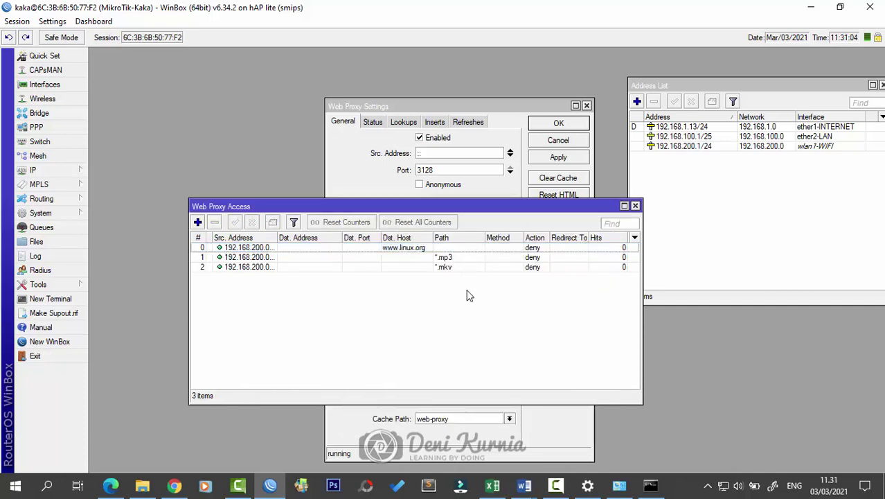
# Step: Enable the Wi-Fi 2 adapter and disable Ethernet 2 in Network Connections
pyautogui.moveTo(277, 236); pyautogui.dragTo(287, 236)
pyautogui.click(723, 487)
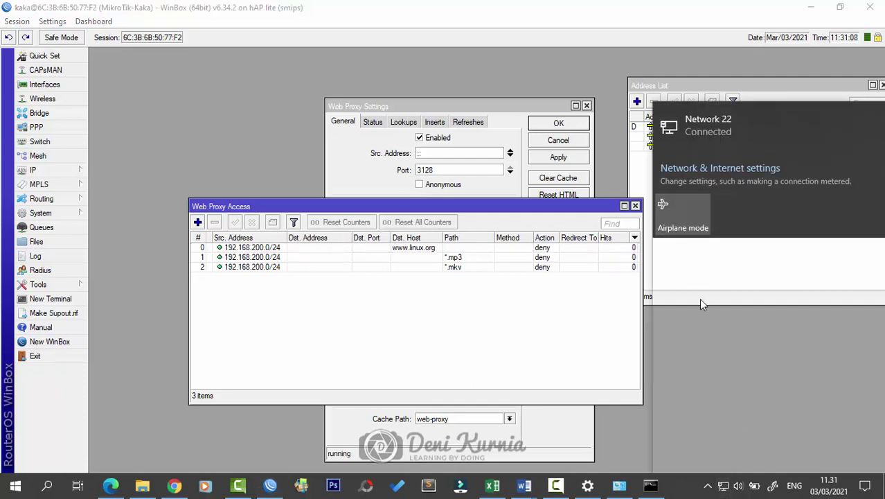
pyautogui.click(693, 409)
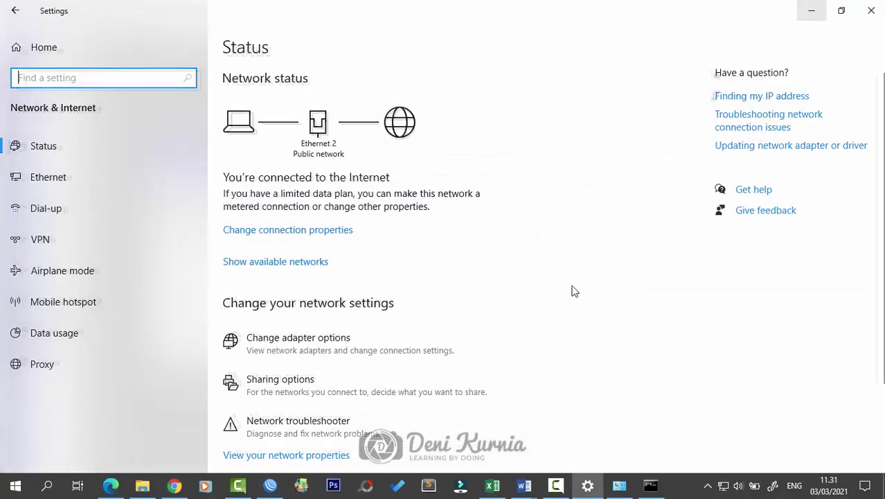
pyautogui.click(317, 337)
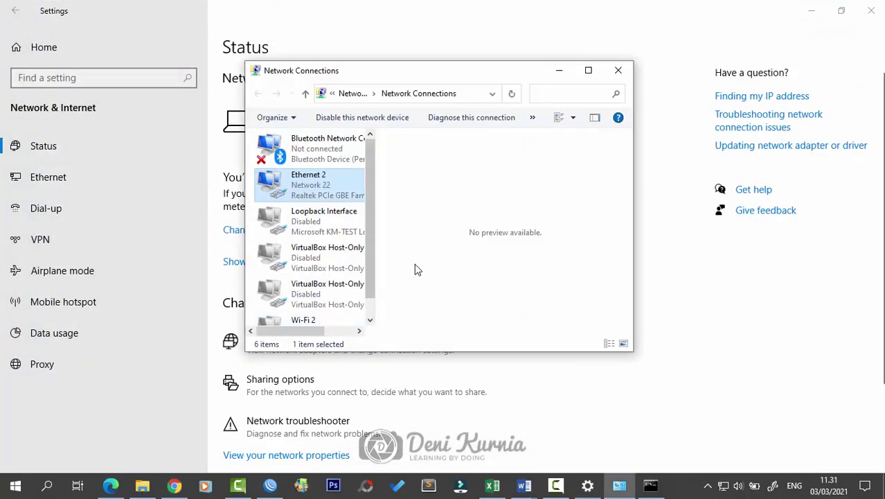
pyautogui.click(584, 78)
pyautogui.click(346, 239)
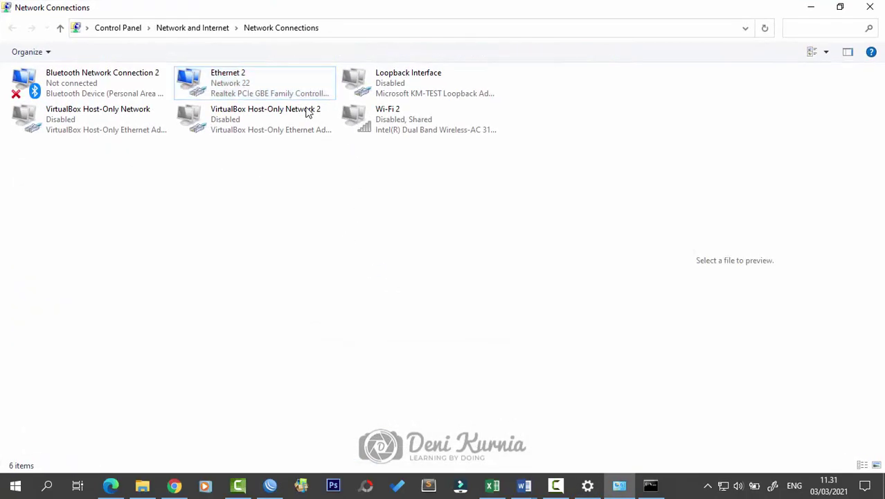
pyautogui.doubleClick(419, 126)
pyautogui.click(257, 79)
pyautogui.rightClick(257, 79)
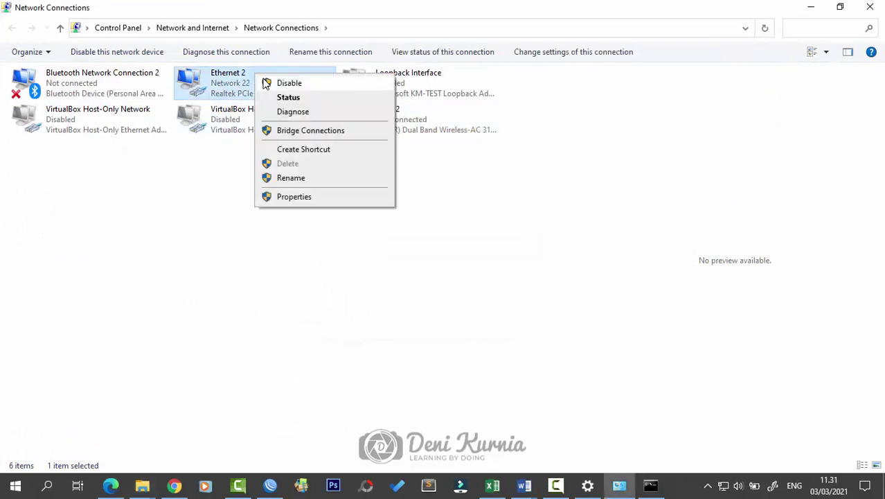
pyautogui.click(330, 229)
# Step: Connect the PC to the router's ProxyUKK hotspot wireless network
pyautogui.click(723, 485)
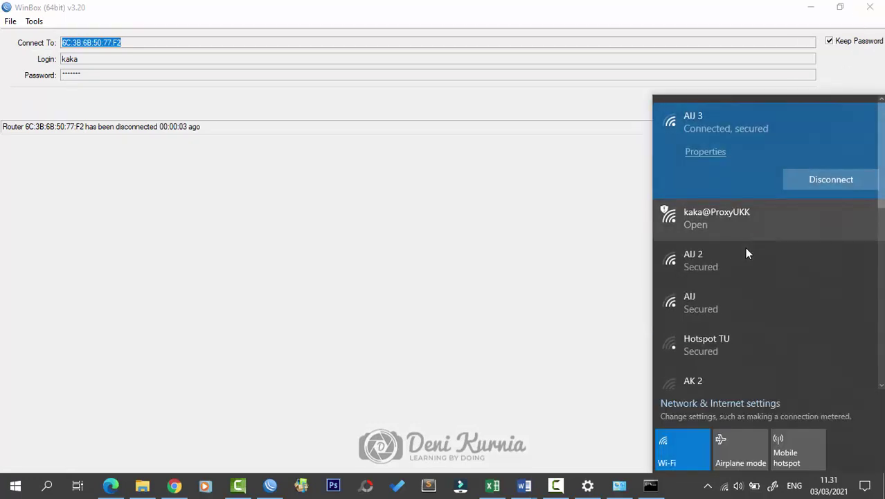
pyautogui.click(751, 208)
pyautogui.click(811, 247)
pyautogui.click(815, 6)
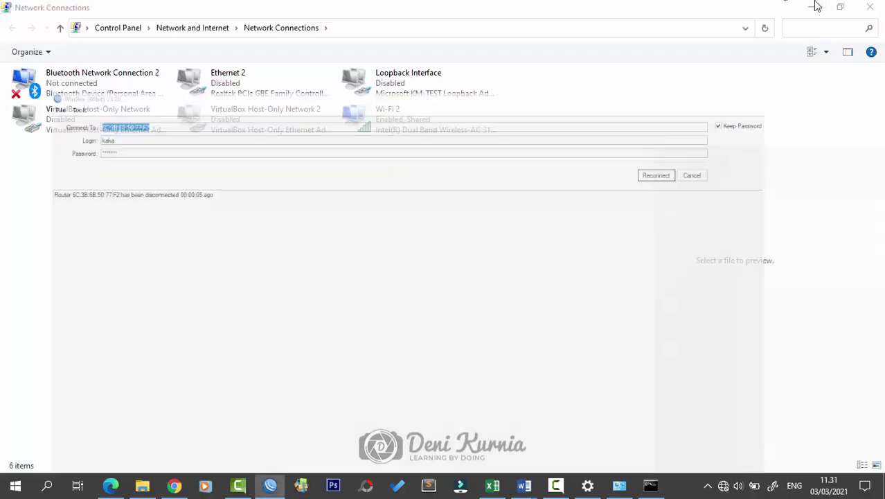
pyautogui.click(813, 6)
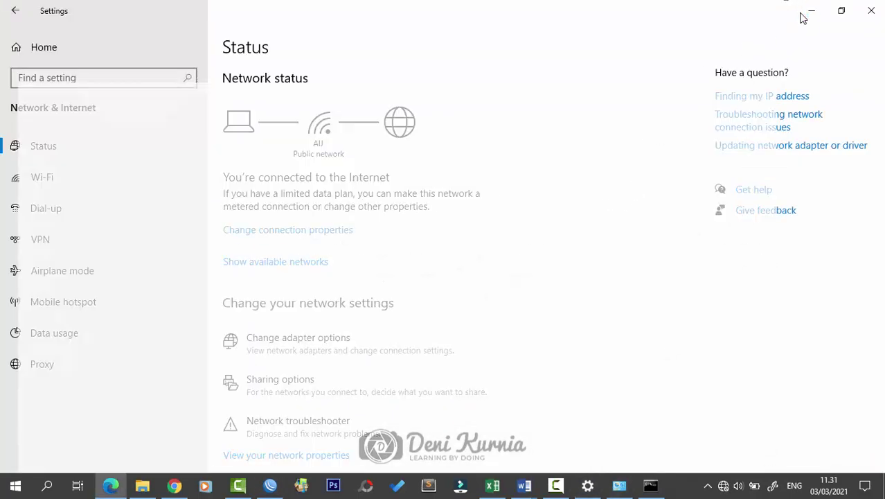
# Step: Get past the hotspot login page in Edge and load youtube.com
pyautogui.click(811, 11)
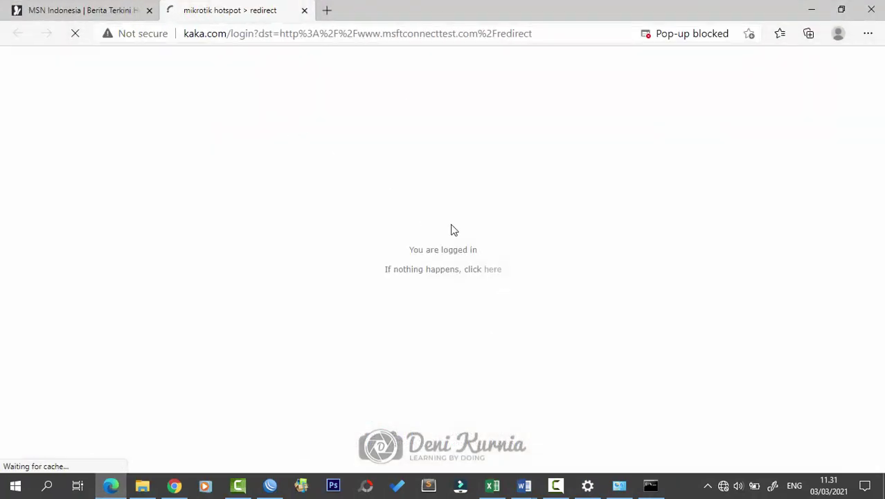
pyautogui.click(487, 270)
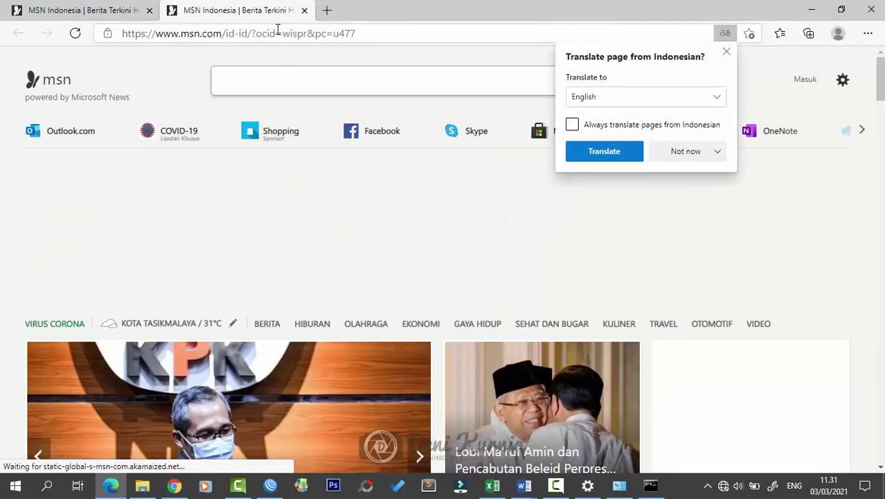
pyautogui.click(352, 18)
pyautogui.click(372, 37)
pyautogui.hotkey('ctrl', 'a')
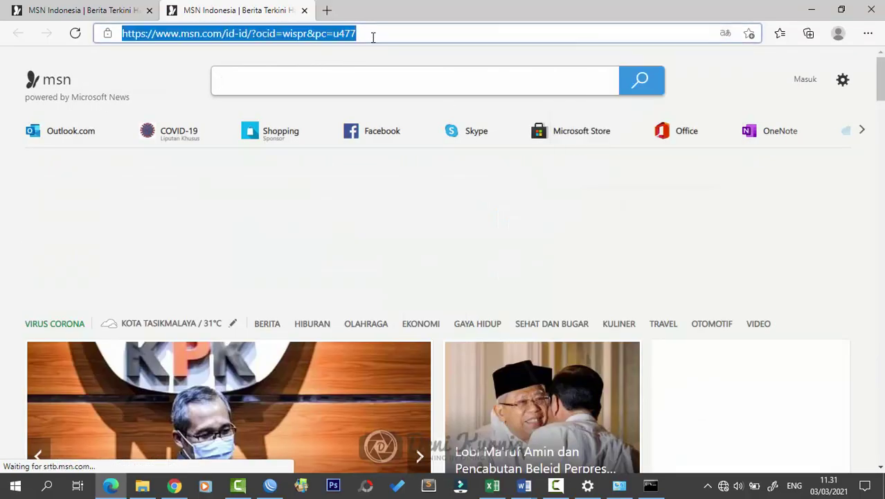
pyautogui.write('you')
pyautogui.press('Return')
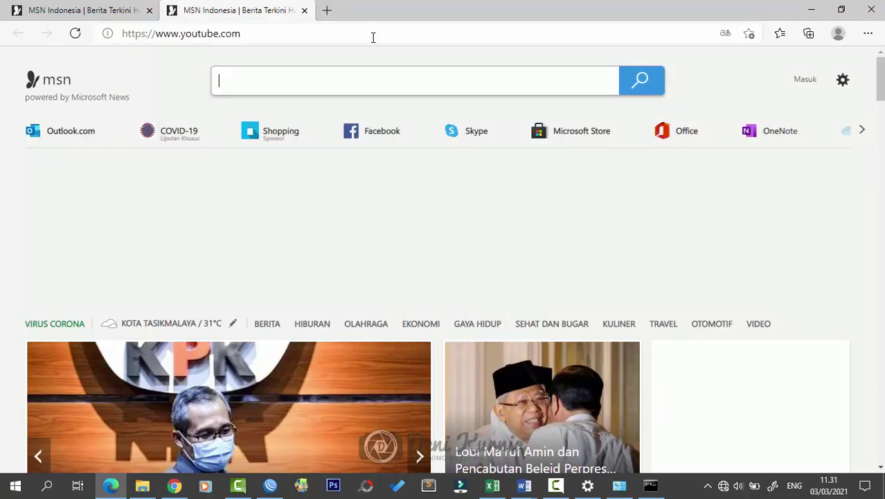
pyautogui.click(136, 7)
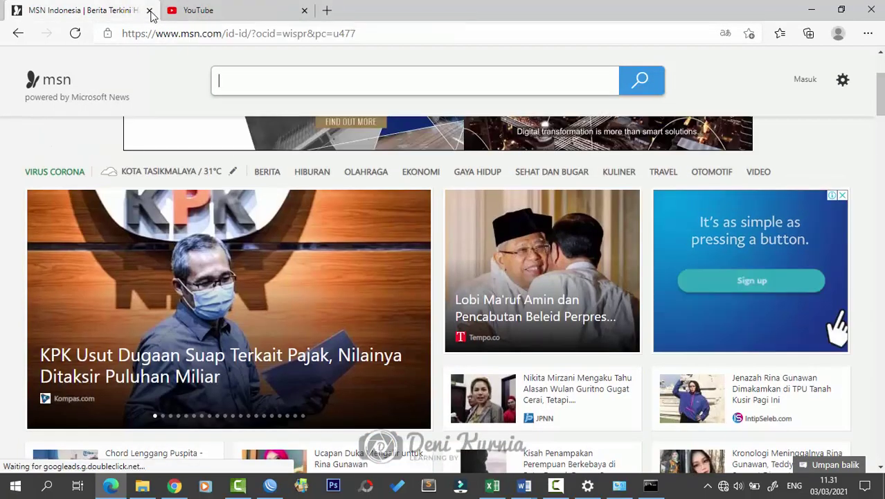
pyautogui.click(149, 9)
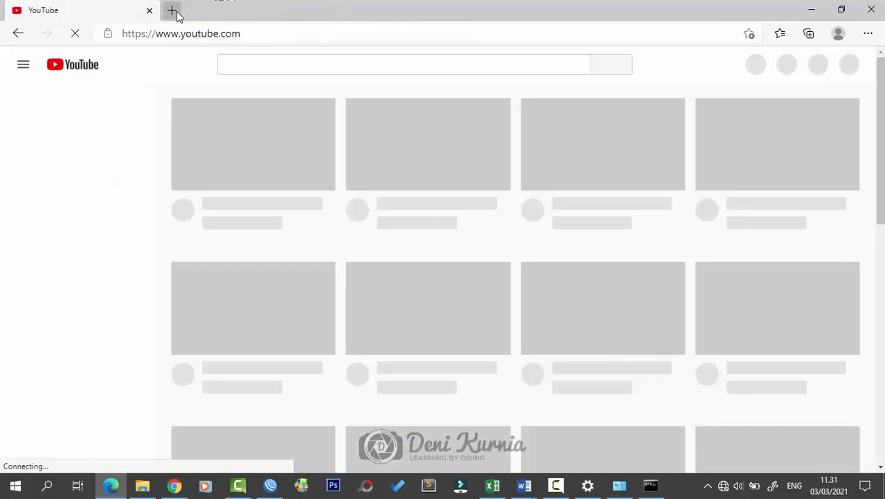
pyautogui.hotkey('ctrl', 't')
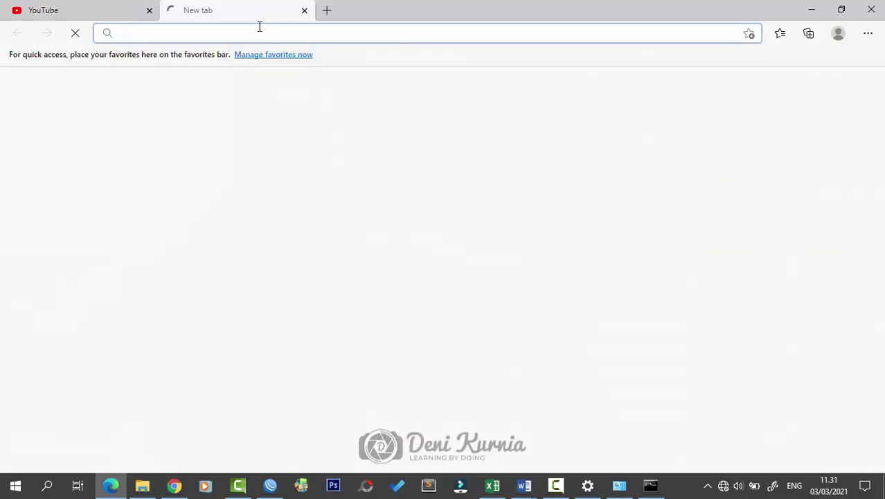
pyautogui.write('ww')
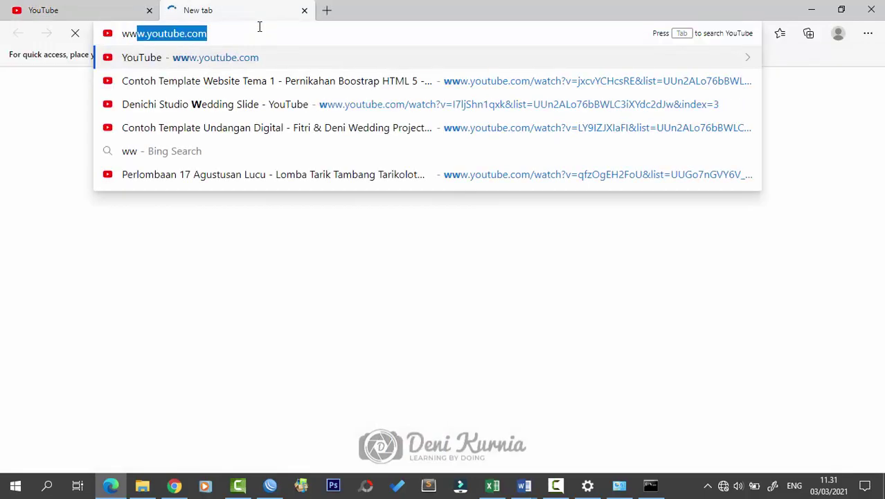
pyautogui.write('w.linu')
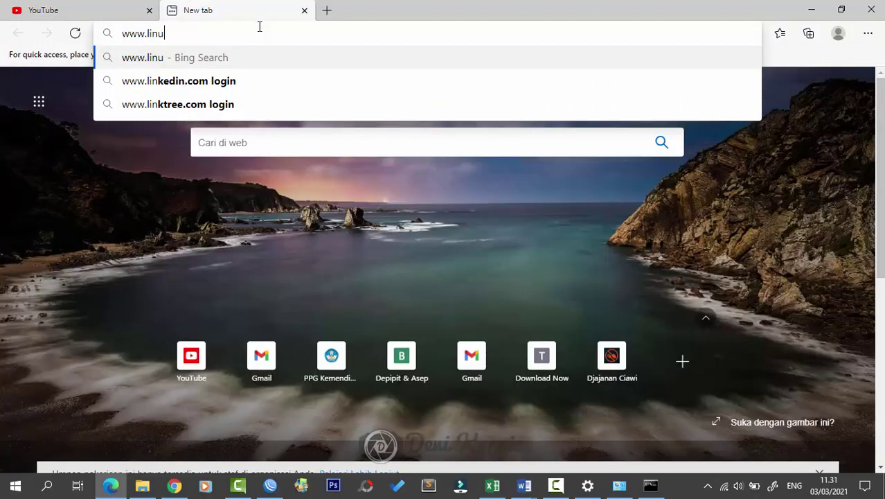
pyautogui.write('x.org')
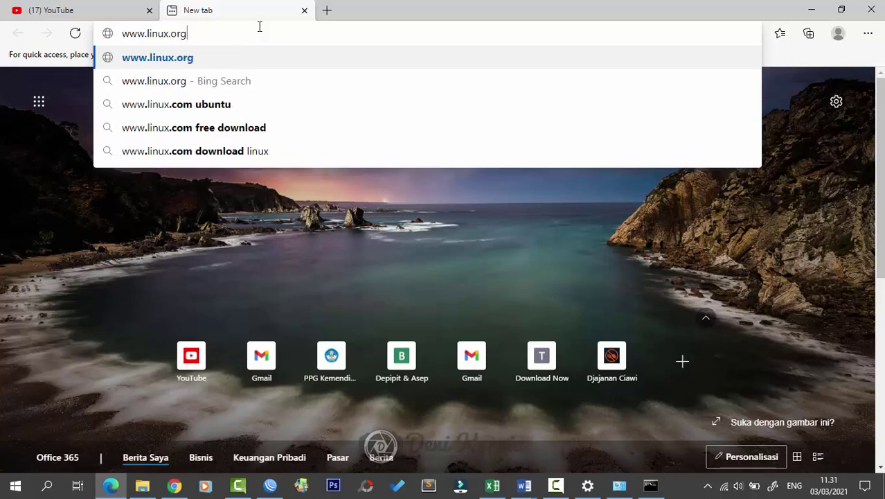
pyautogui.press('Return')
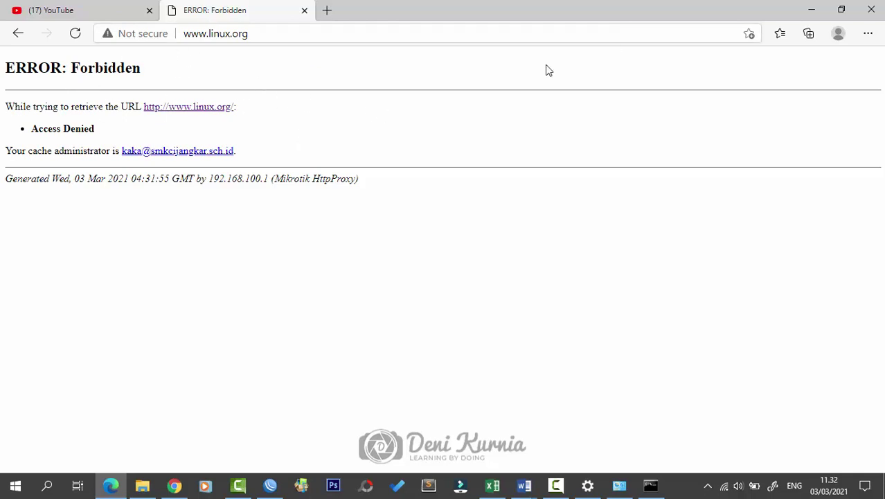
pyautogui.click(808, 10)
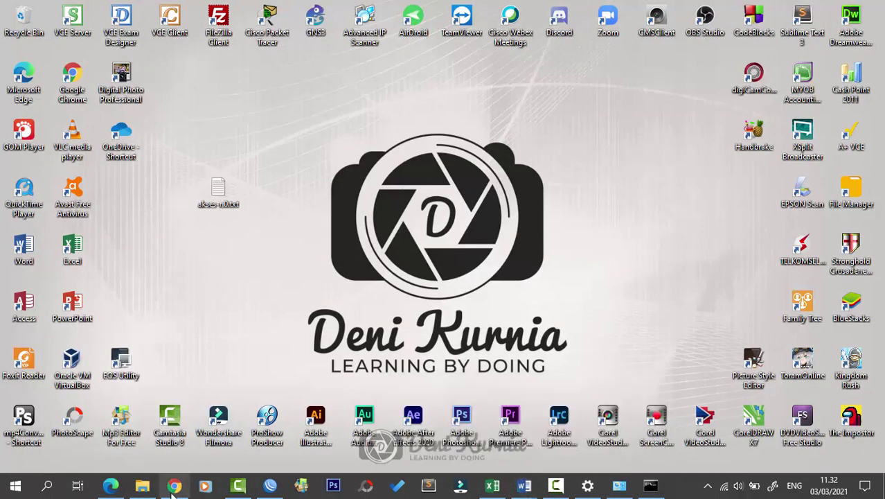
pyautogui.click(110, 486)
# Step: Search Bing for 'download mp3', open the MP3Juices result in a new tab, then close it
pyautogui.click(325, 10)
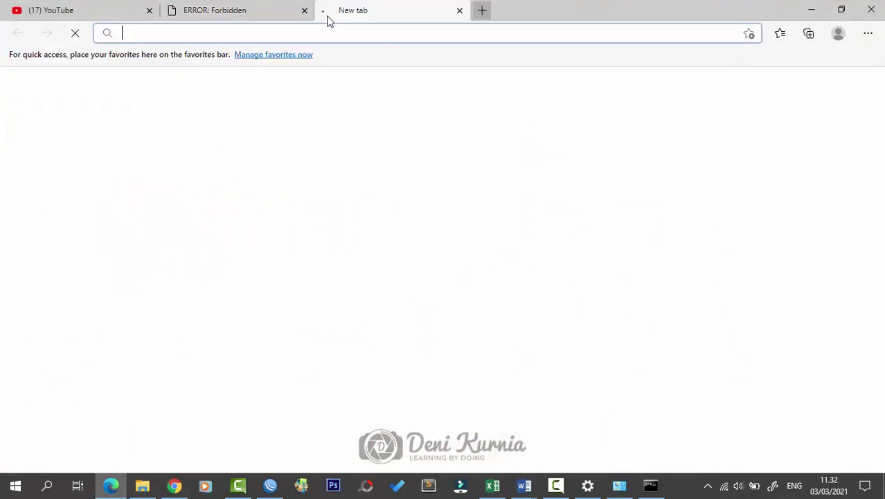
pyautogui.write('dow')
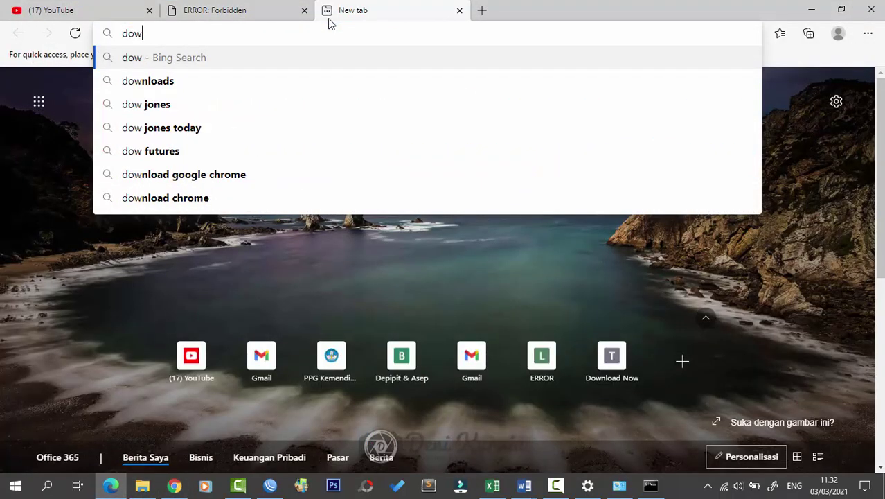
pyautogui.write('nload m')
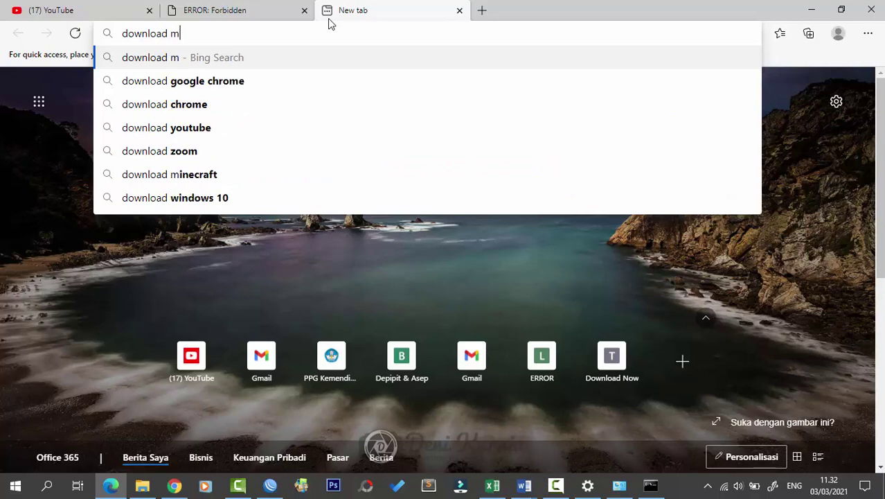
pyautogui.write('p3')
pyautogui.press('Return')
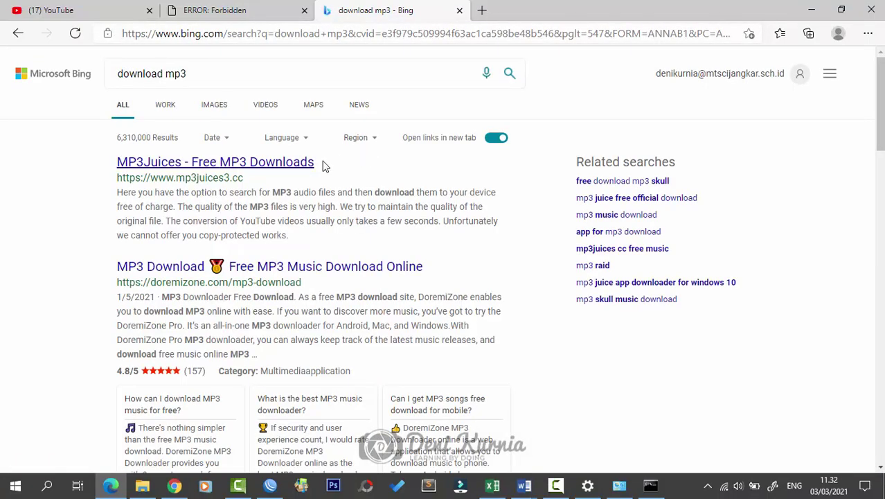
pyautogui.click(276, 216)
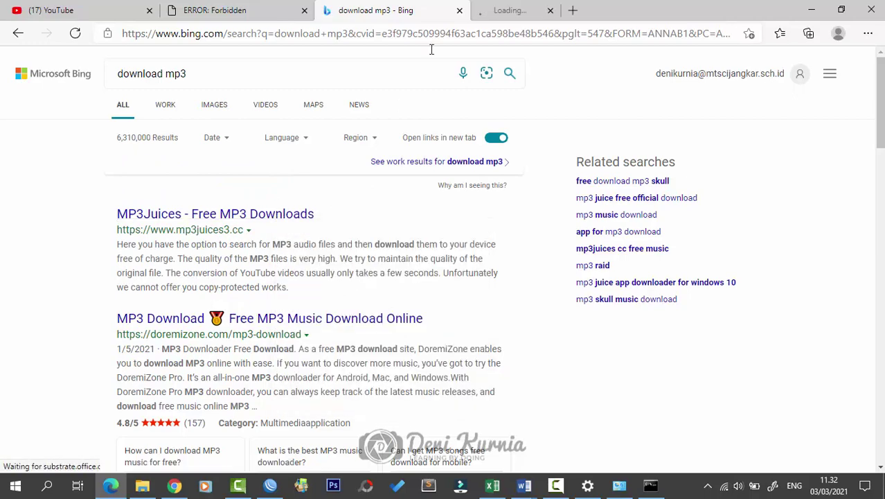
pyautogui.click(514, 11)
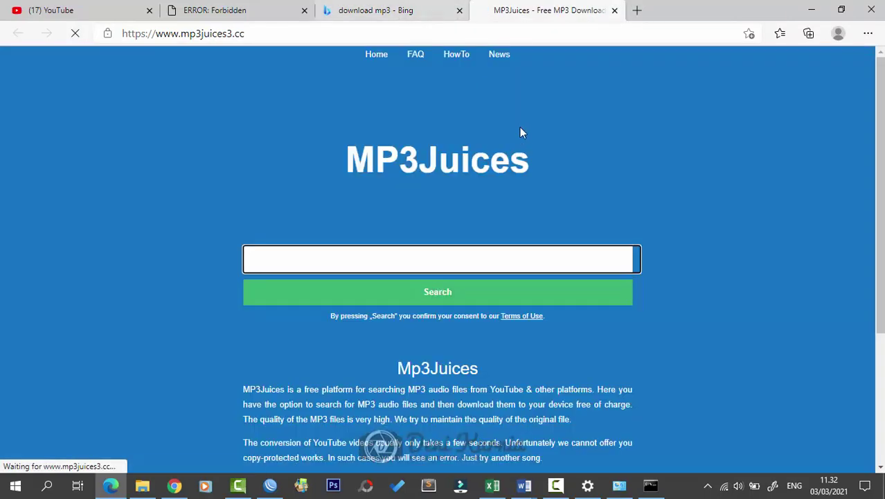
pyautogui.scroll(-3, 520, 139)
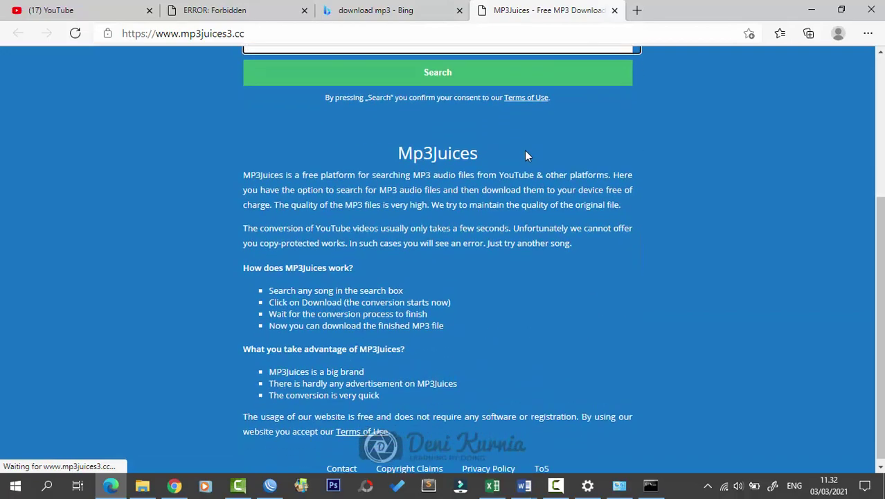
pyautogui.click(614, 11)
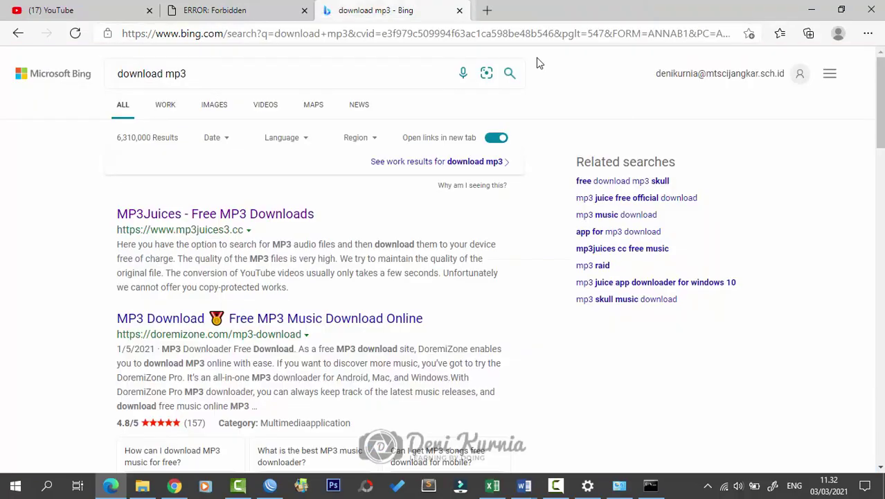
pyautogui.scroll(-3, 361, 243)
pyautogui.scroll(3, 361, 243)
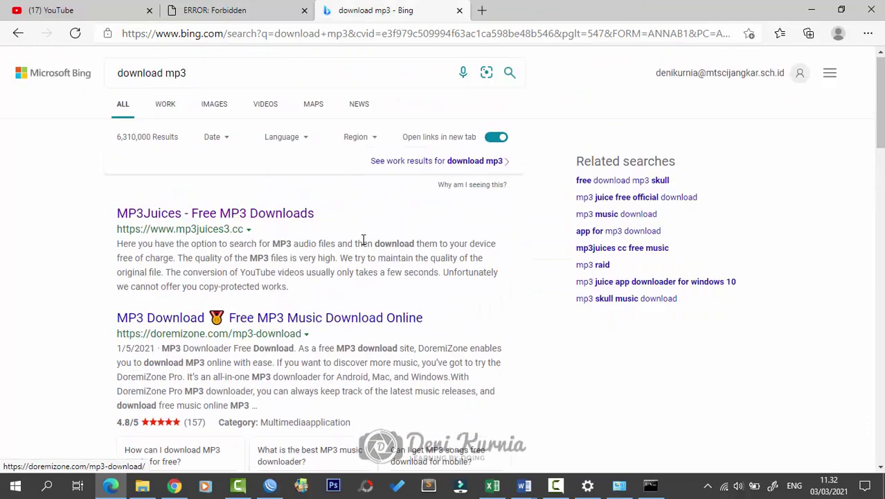
# Step: Search Bing for stafaband.info and open the second STAFABAND result in a new tab
pyautogui.moveTo(248, 77); pyautogui.dragTo(66, 40)
pyautogui.write('ta')
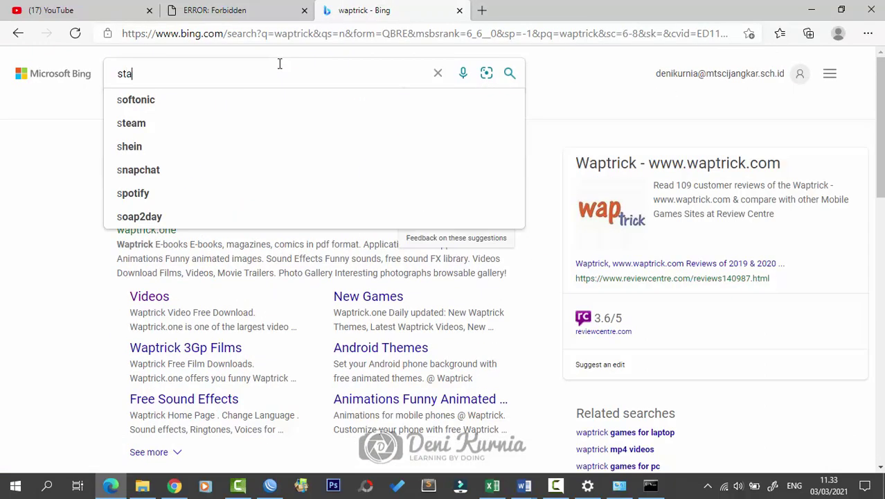
pyautogui.write('faband.info')
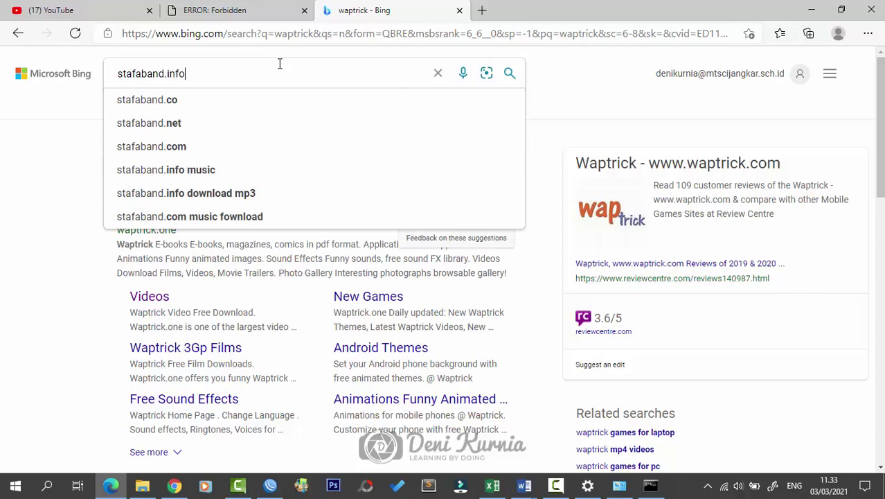
pyautogui.press('Return')
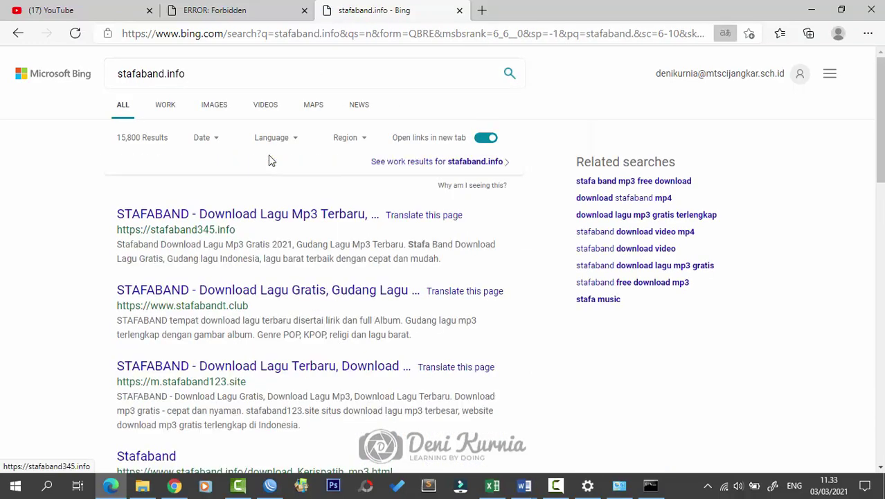
pyautogui.rightClick(270, 158)
pyautogui.rightClick(218, 290)
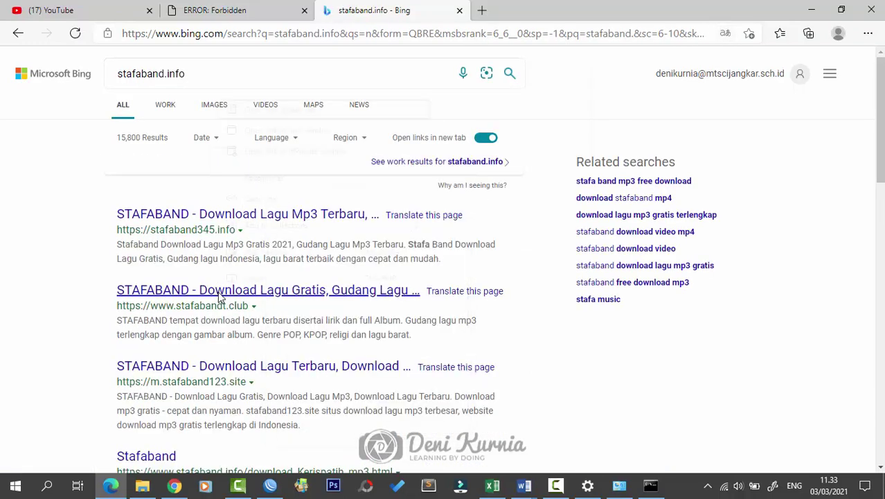
pyautogui.click(271, 112)
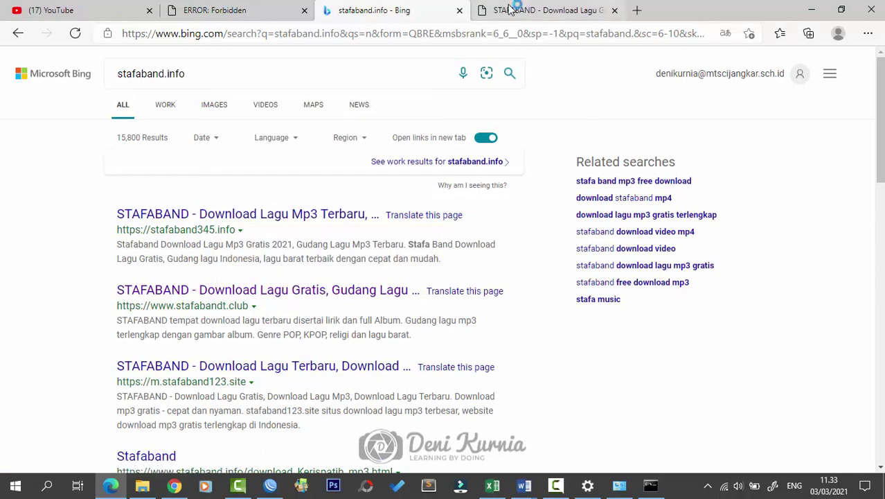
pyautogui.click(510, 10)
# Step: Open the Budi Doremi - Melukis Senja MP3 download page and dismiss the antivirus warning
pyautogui.scroll(-2, 394, 243)
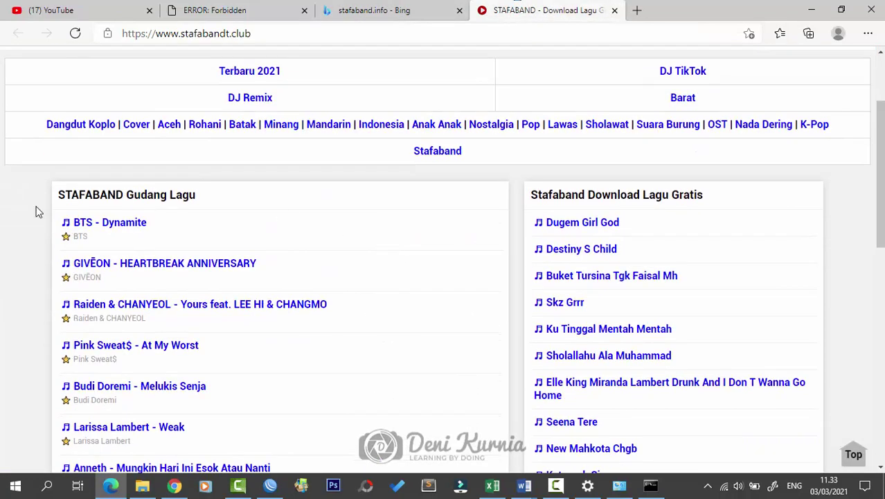
pyautogui.scroll(-3, 125, 242)
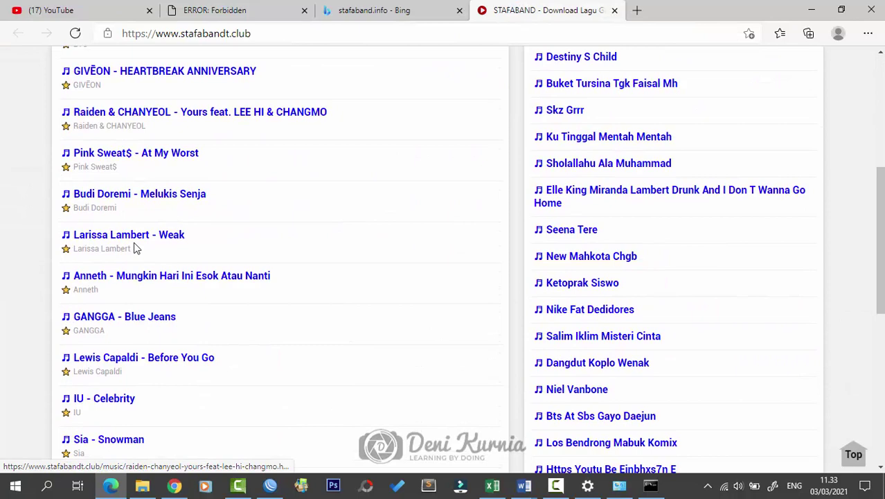
pyautogui.click(141, 197)
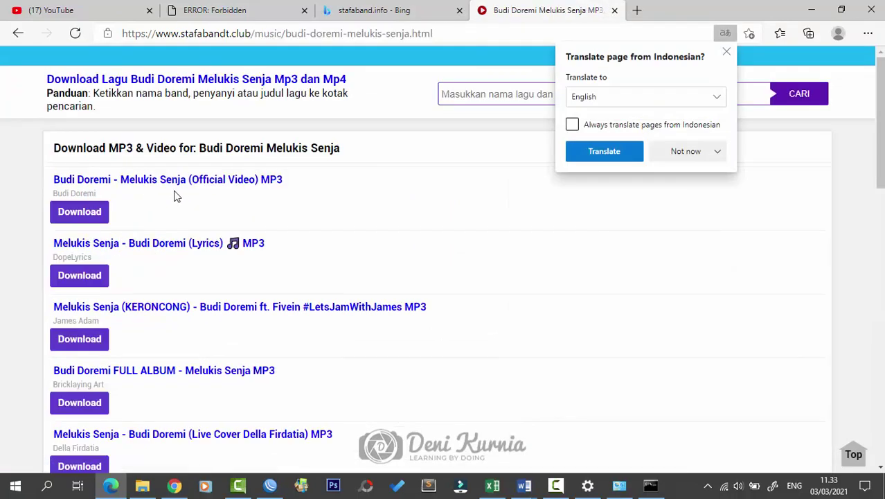
pyautogui.click(93, 203)
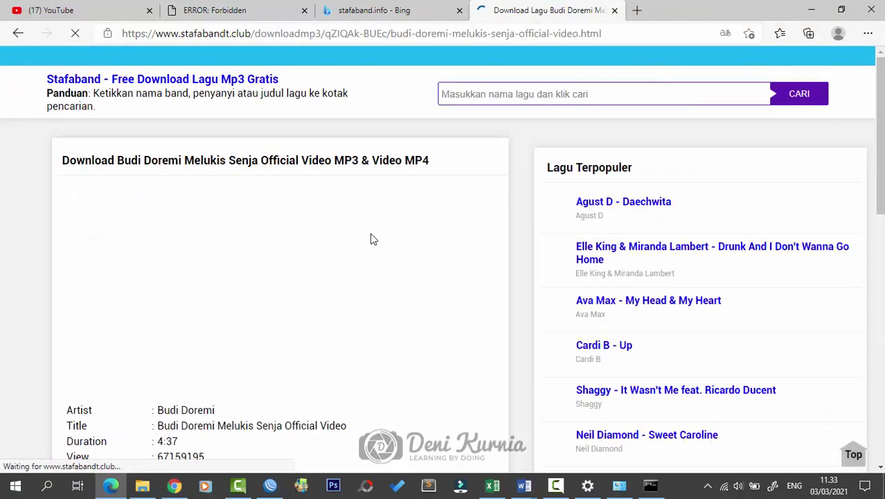
pyautogui.scroll(-5, 369, 242)
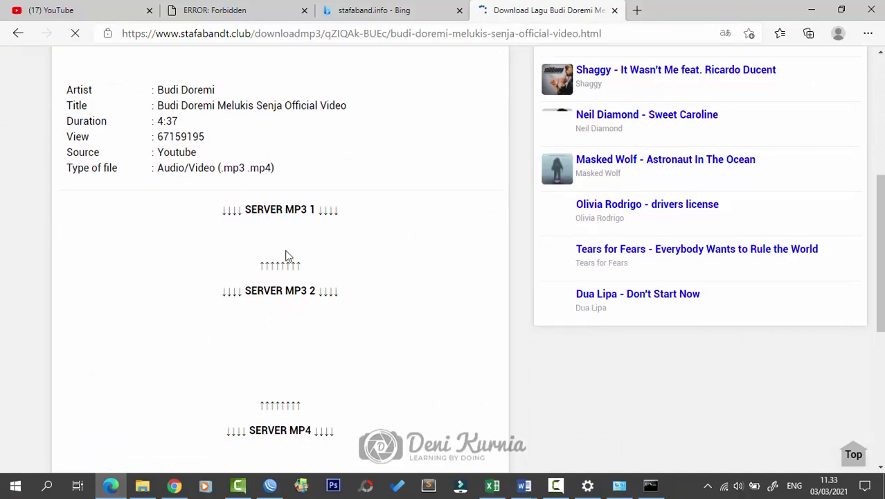
pyautogui.scroll(-4, 296, 235)
pyautogui.scroll(5, 298, 229)
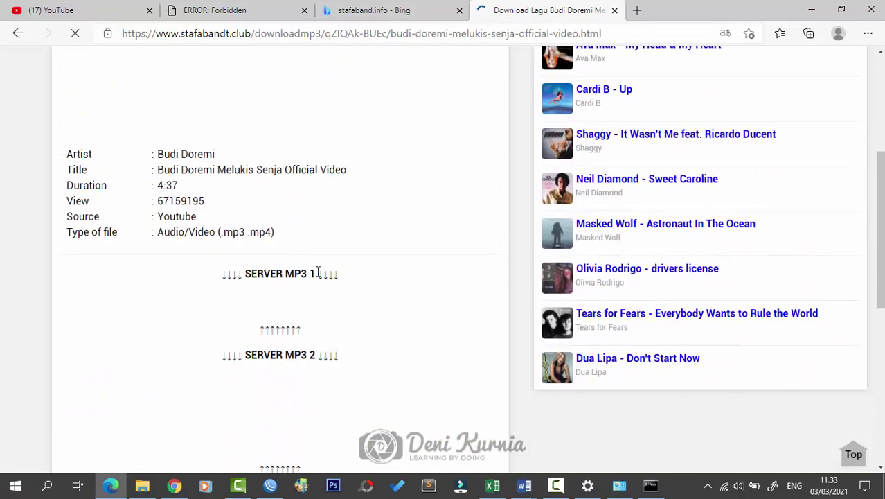
pyautogui.scroll(-6, 328, 279)
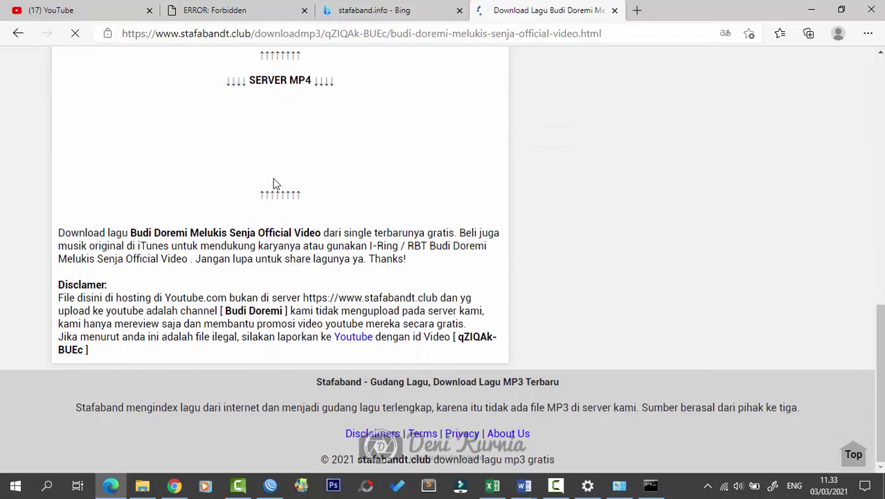
pyautogui.scroll(5, 274, 183)
pyautogui.scroll(4, 274, 173)
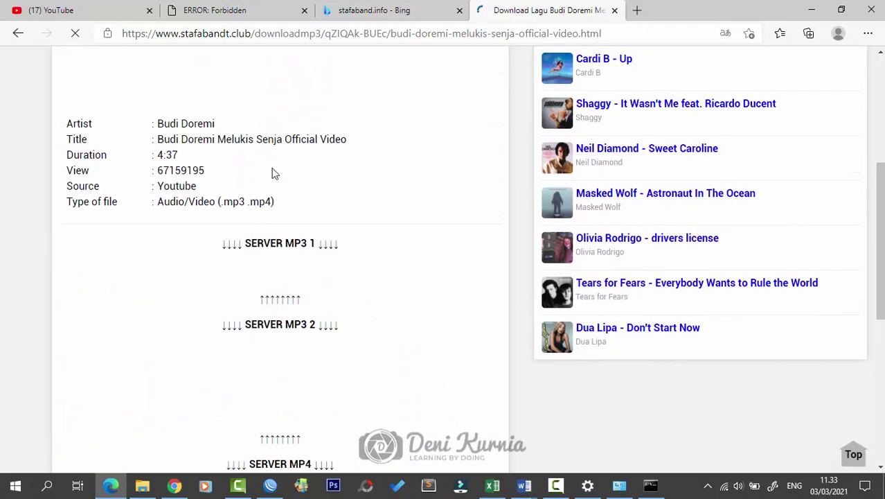
pyautogui.scroll(-4, 276, 181)
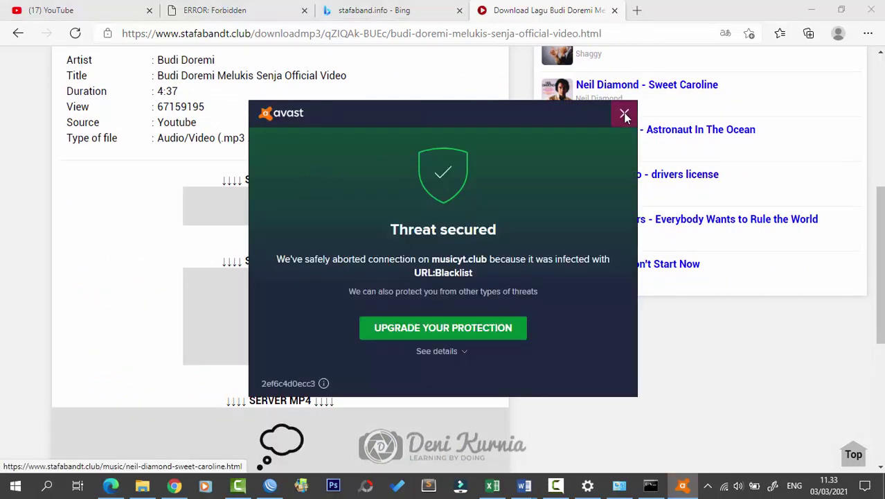
pyautogui.click(625, 113)
pyautogui.scroll(-2, 294, 201)
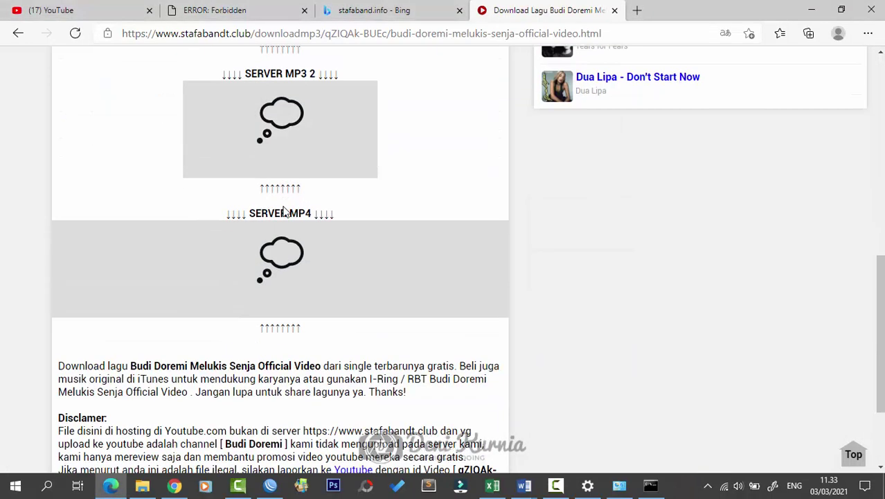
pyautogui.scroll(2, 296, 201)
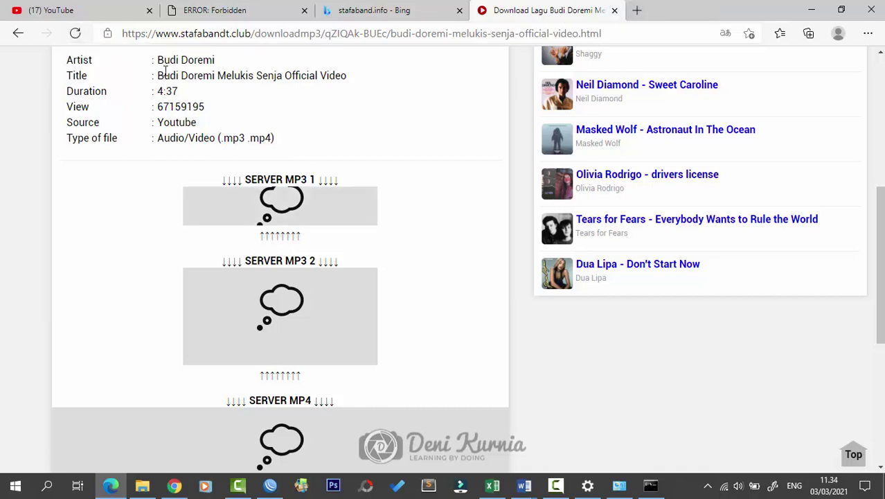
# Step: Close the song download page tab and minimize Edge
pyautogui.click(615, 10)
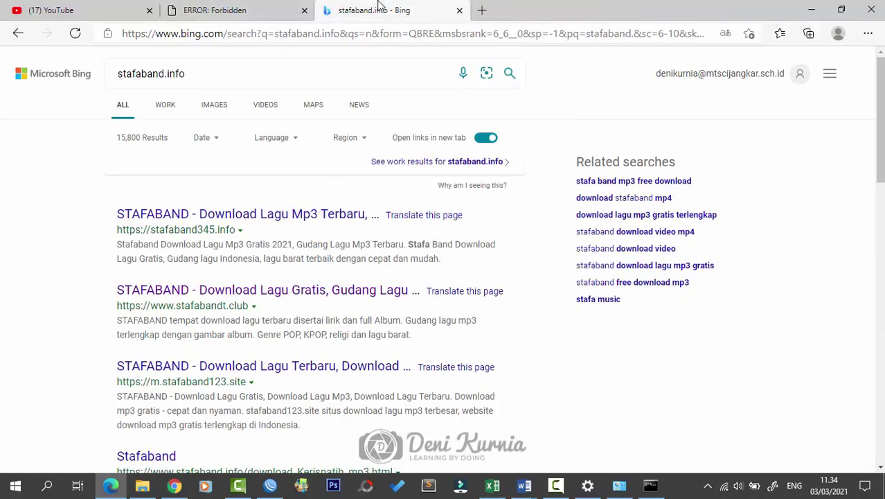
pyautogui.scroll(-3, 385, 260)
pyautogui.scroll(-8, 385, 261)
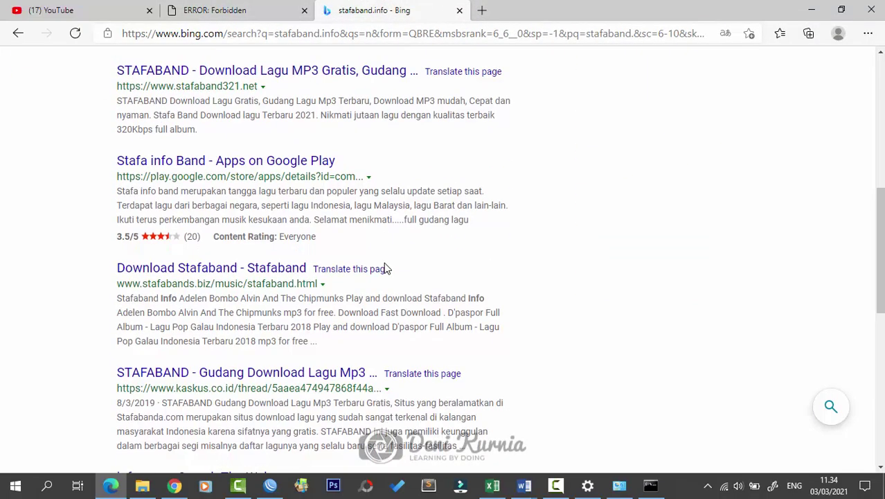
pyautogui.scroll(7, 388, 263)
pyautogui.scroll(5, 388, 263)
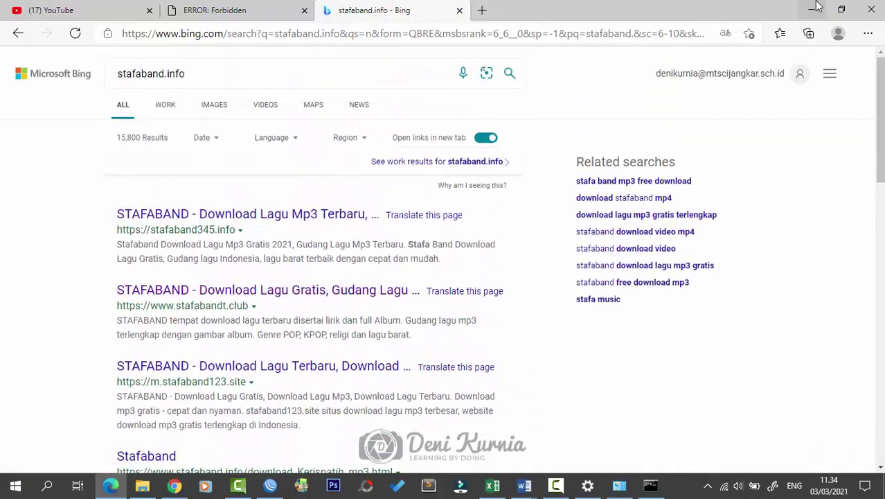
pyautogui.click(811, 10)
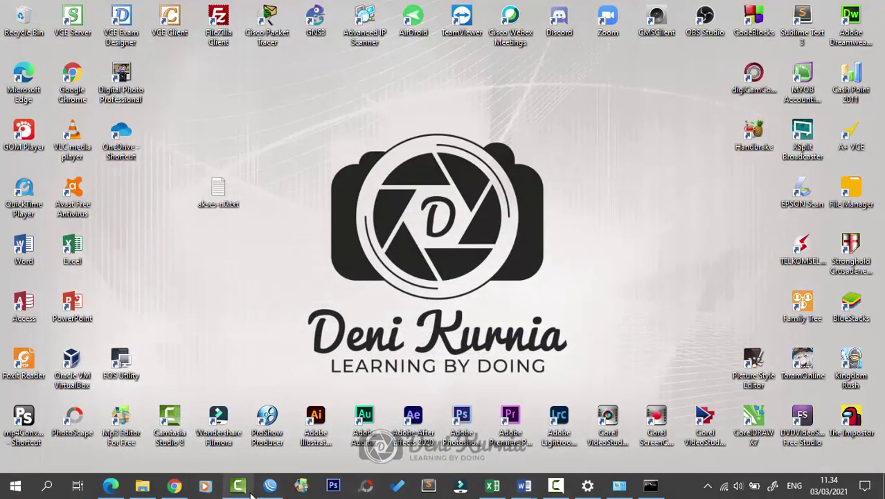
# Step: Cancel the pending WinBox login and enable the disabled Ethernet 2 network connection
pyautogui.click(270, 485)
pyautogui.click(796, 102)
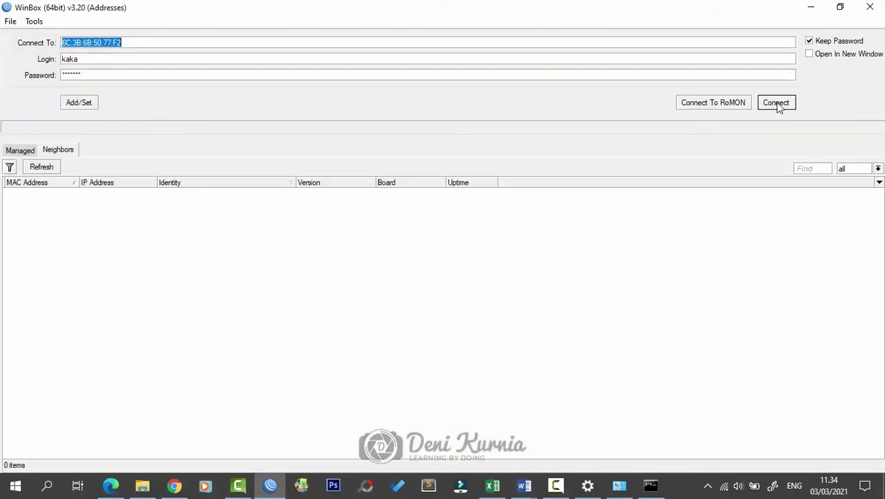
pyautogui.click(102, 191)
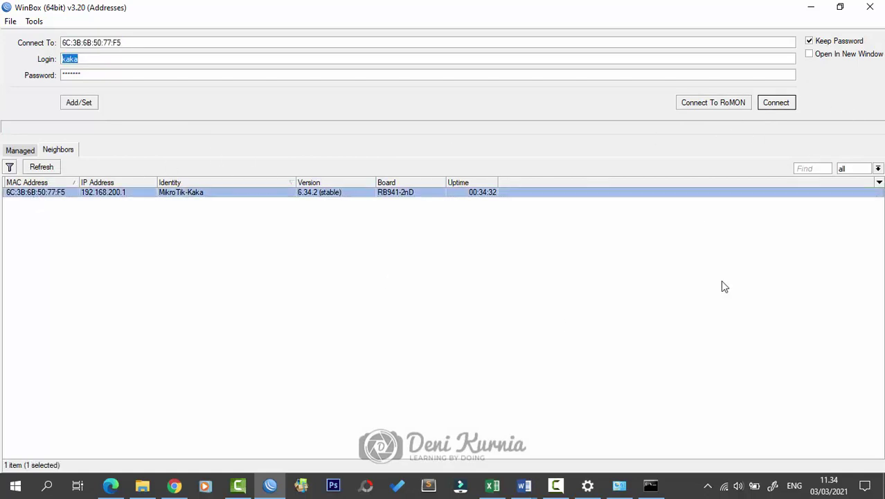
pyautogui.click(724, 485)
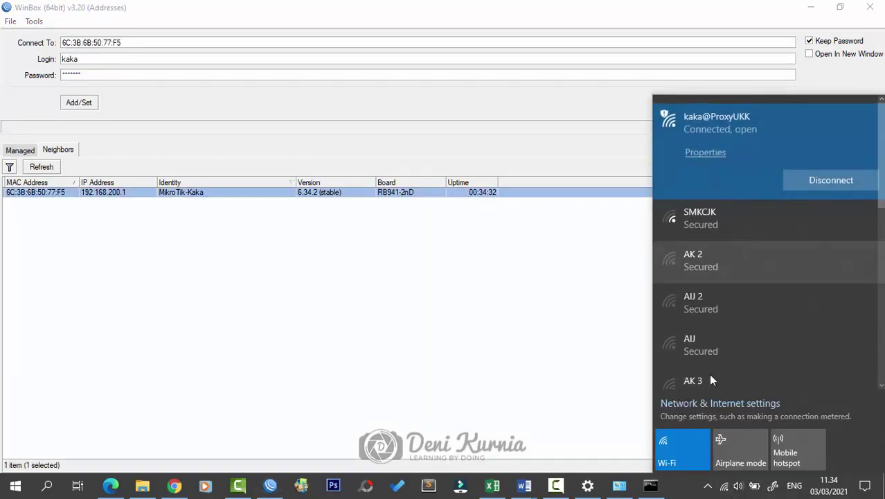
pyautogui.click(619, 485)
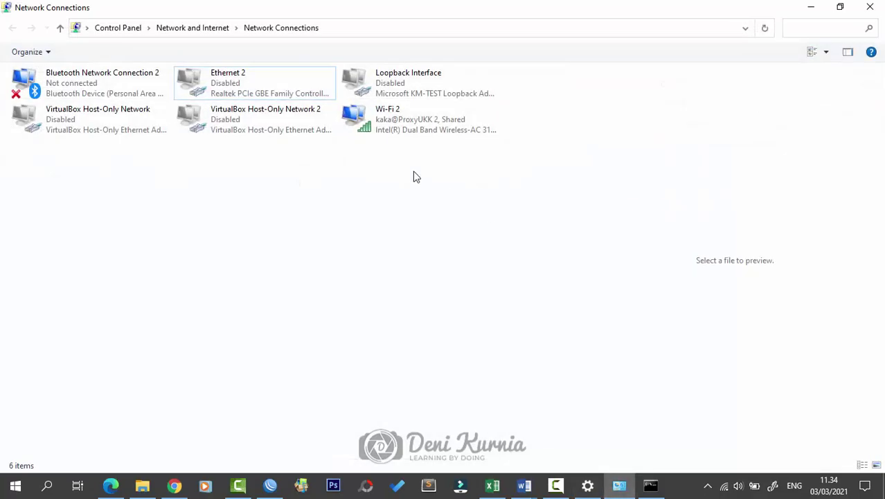
pyautogui.click(380, 119)
pyautogui.rightClick(392, 125)
pyautogui.click(259, 73)
pyautogui.doubleClick(259, 72)
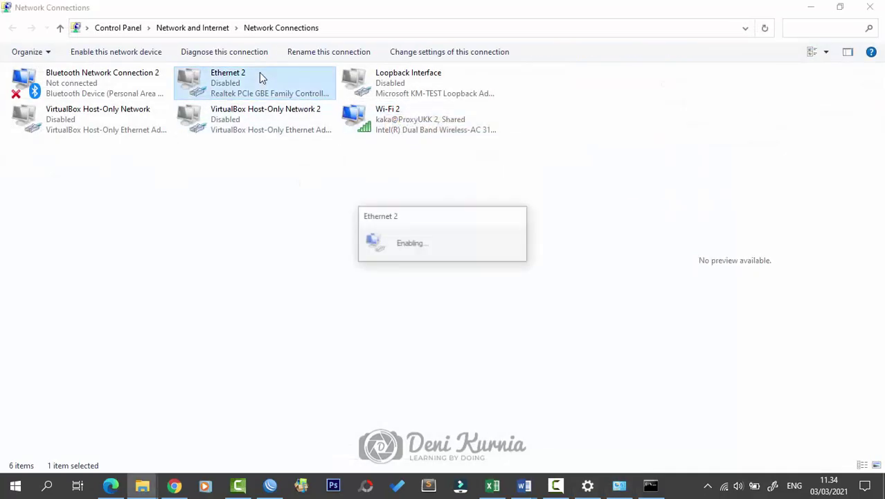
pyautogui.click(809, 8)
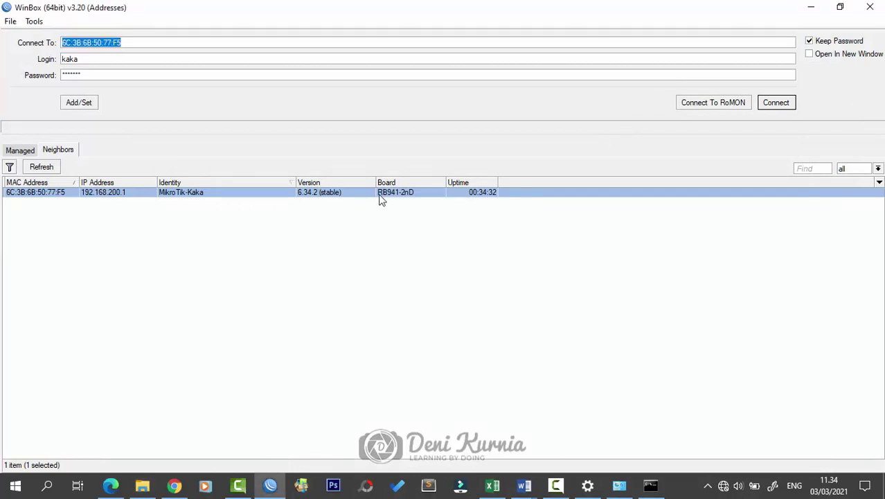
# Step: Refresh the Neighbors list and connect to the MikroTik-Kaka router
pyautogui.click(41, 167)
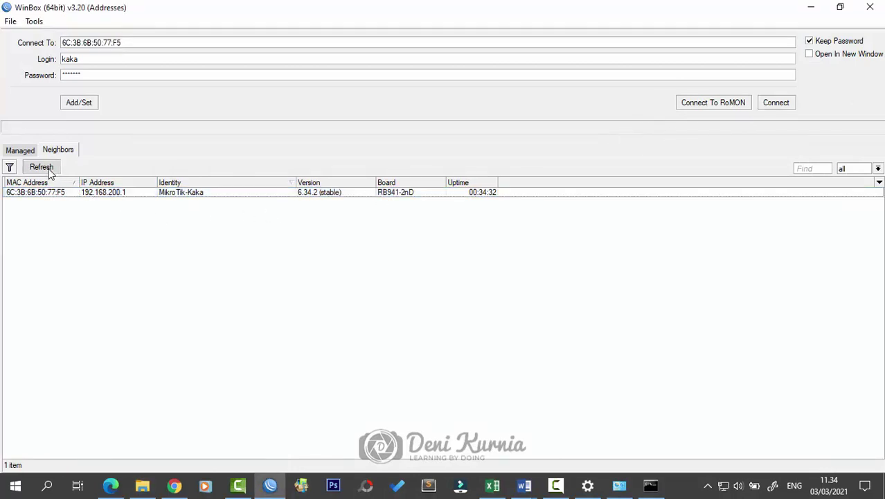
pyautogui.click(56, 193)
pyautogui.click(763, 102)
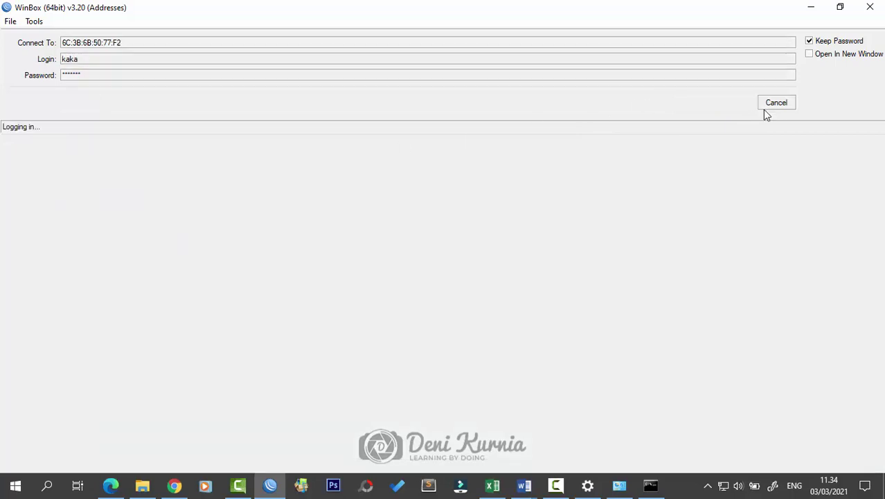
# Step: Review the site-blocking firewall requirements in the Word task sheet, then close the Web Proxy Access list
pyautogui.moveTo(524, 484)
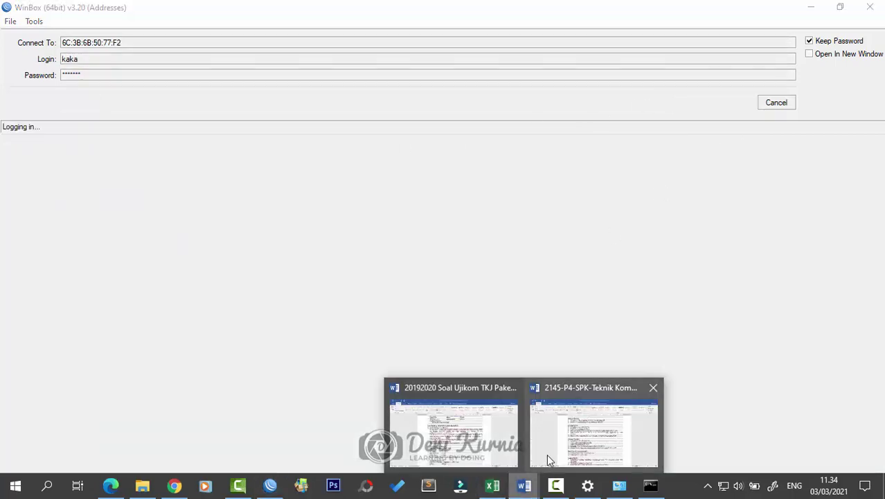
pyautogui.click(549, 450)
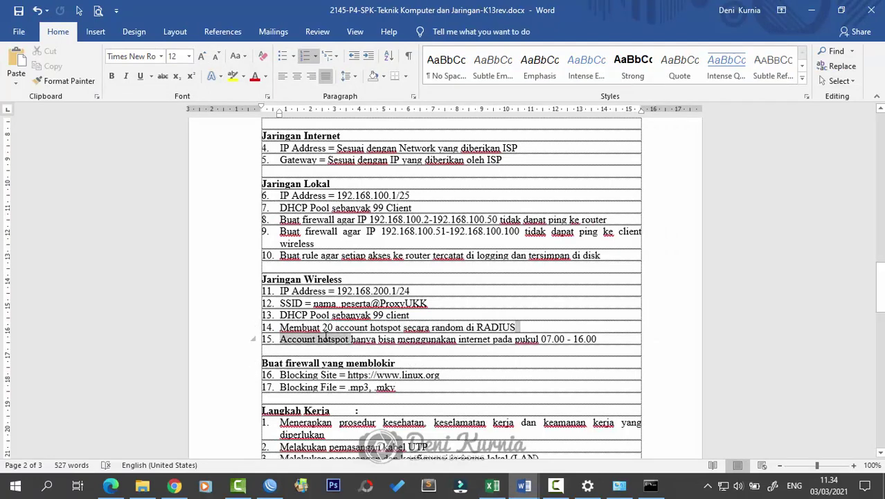
pyautogui.click(471, 362)
pyautogui.scroll(-3, 520, 398)
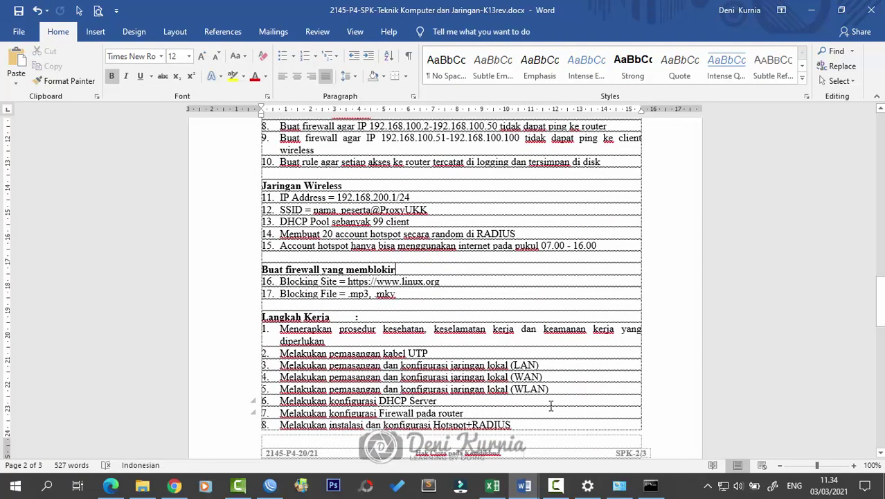
pyautogui.scroll(3, 550, 406)
pyautogui.scroll(-4, 550, 406)
pyautogui.scroll(4, 550, 406)
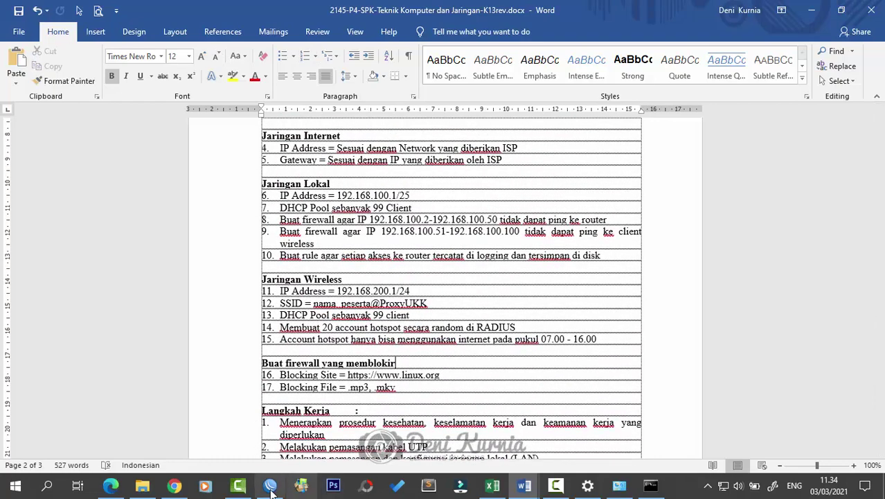
pyautogui.click(270, 486)
pyautogui.click(635, 206)
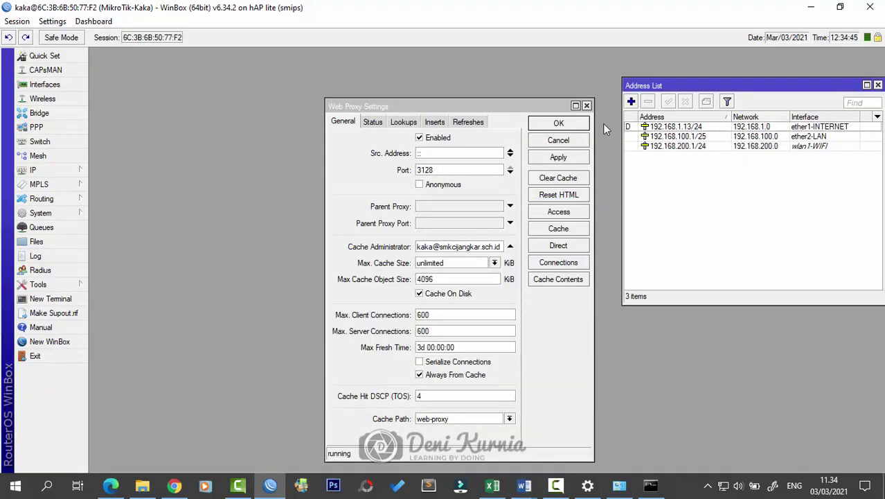
# Step: Close the Web Proxy Settings and Address List windows in WinBox
pyautogui.click(587, 105)
pyautogui.click(877, 86)
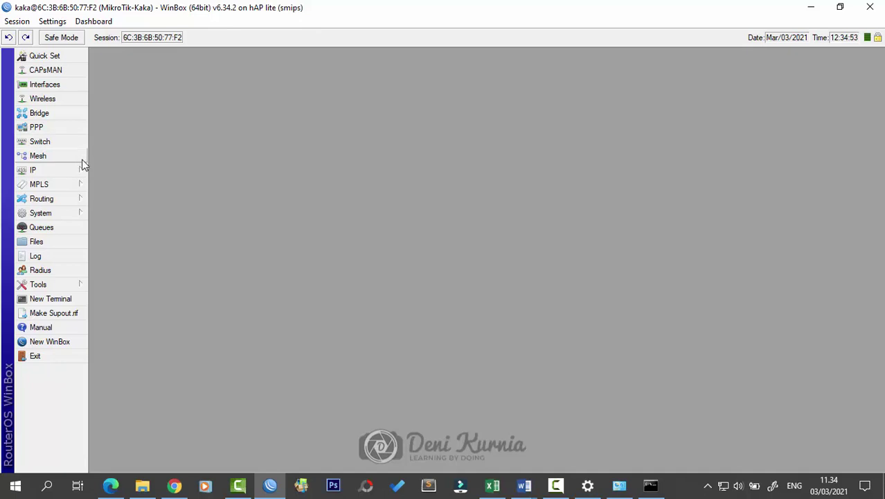
pyautogui.click(81, 213)
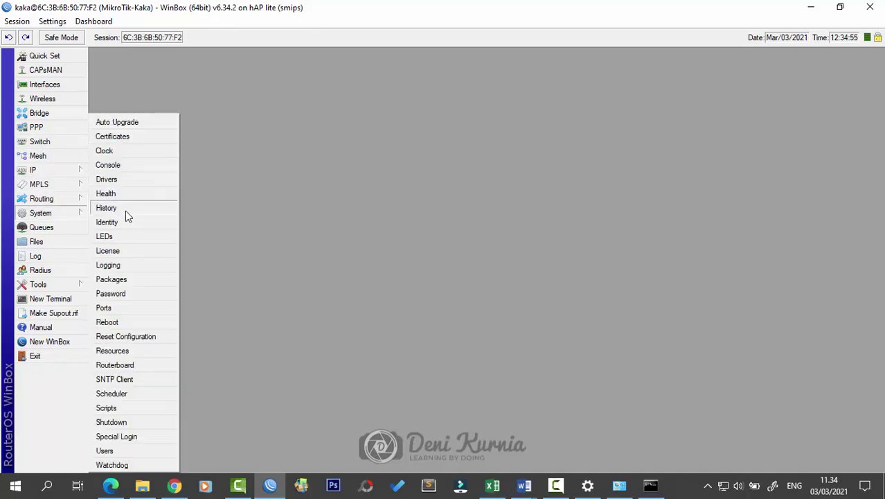
pyautogui.click(315, 190)
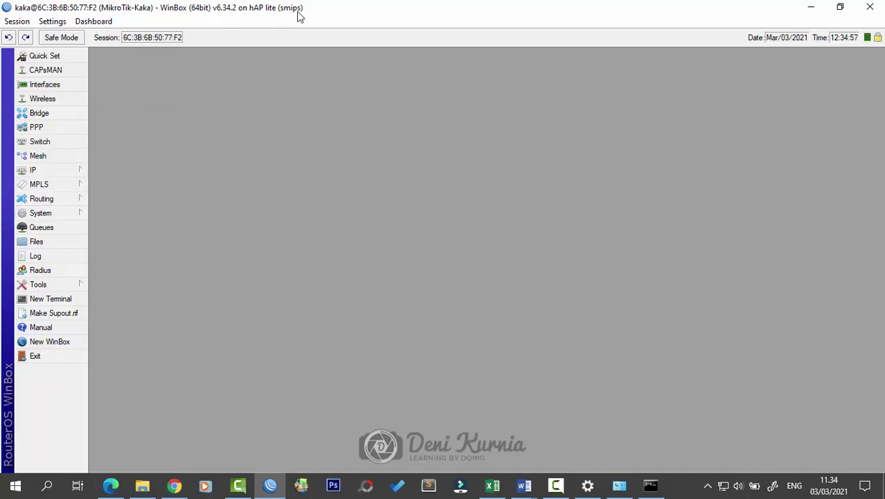
# Step: Review the hotspot1 server under IP > Hotspot, then bring the Word task sheet forward
pyautogui.click(73, 170)
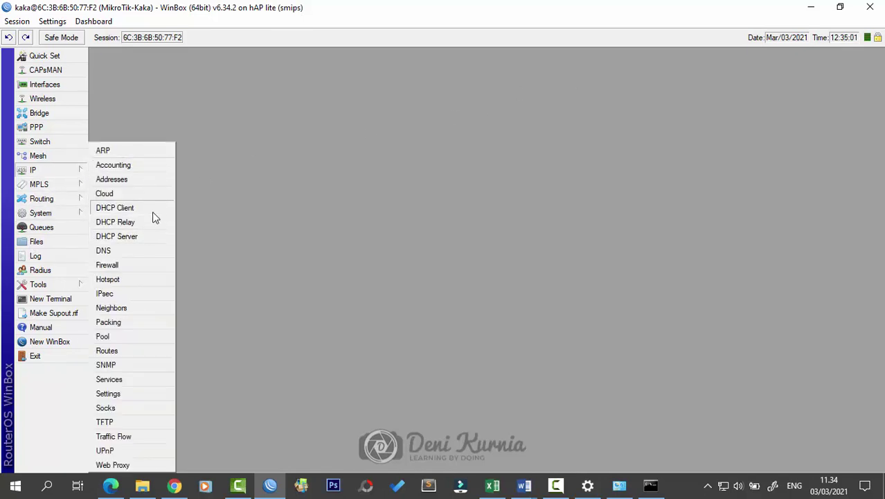
pyautogui.click(151, 279)
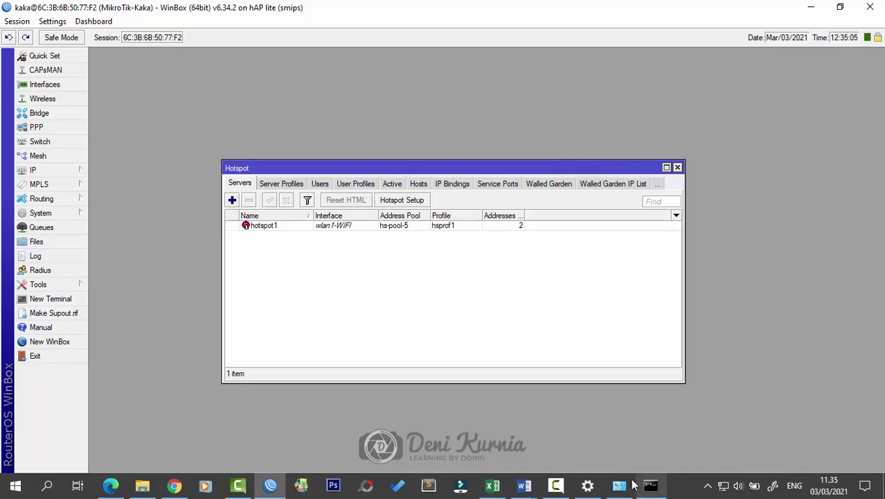
pyautogui.moveTo(524, 485)
pyautogui.click(598, 416)
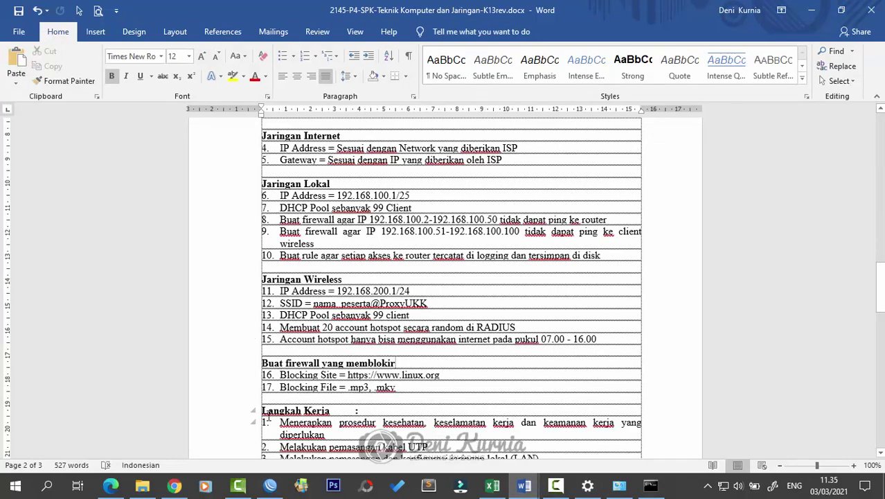
# Step: Launch XAMPP Control Panel from Start, start Apache and MySQL, and return to Edge's address bar
pyautogui.click(16, 489)
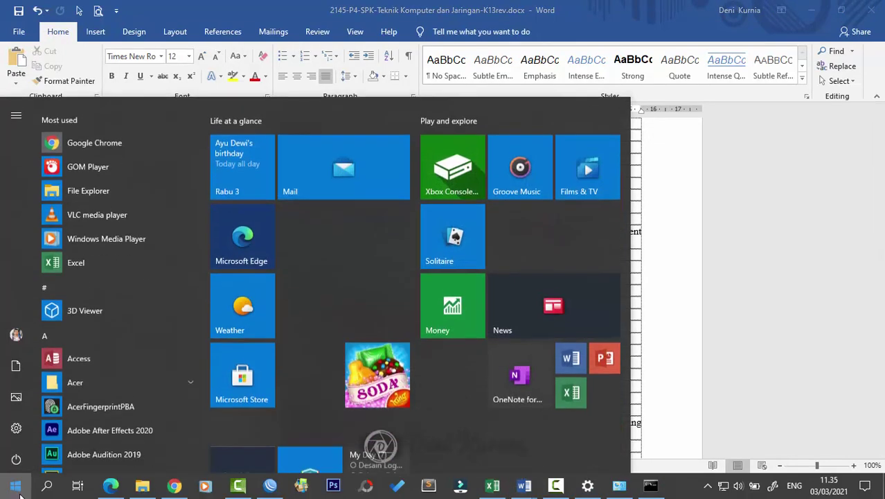
pyautogui.write('xa')
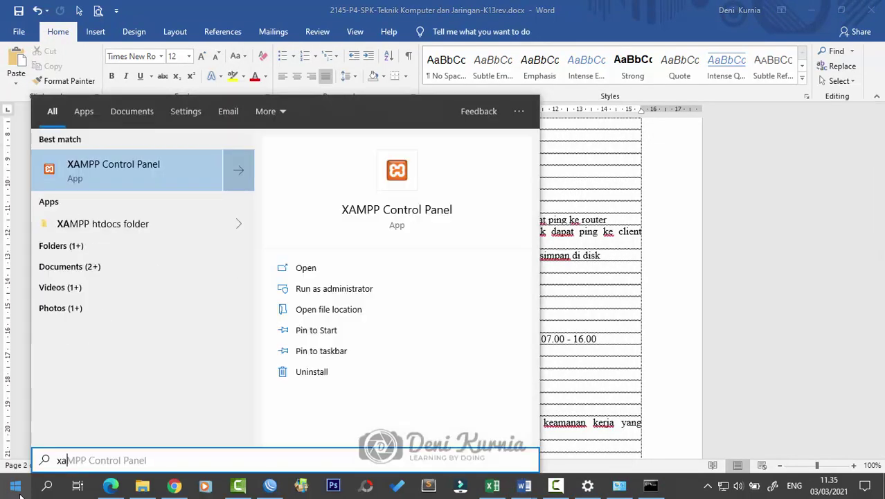
pyautogui.click(119, 180)
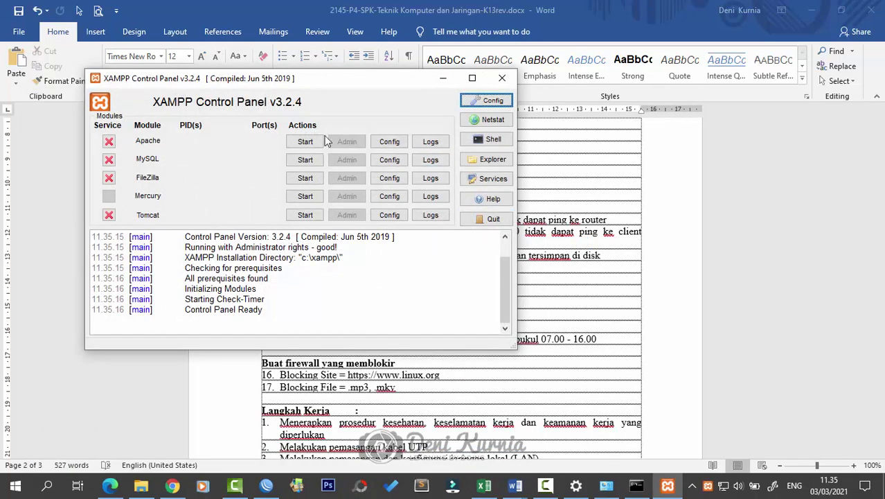
pyautogui.click(315, 141)
pyautogui.click(308, 160)
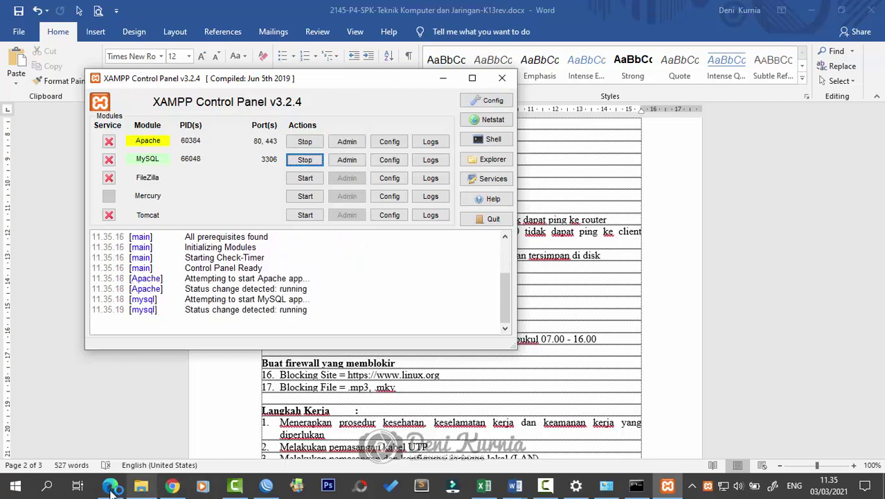
pyautogui.click(111, 486)
pyautogui.click(390, 33)
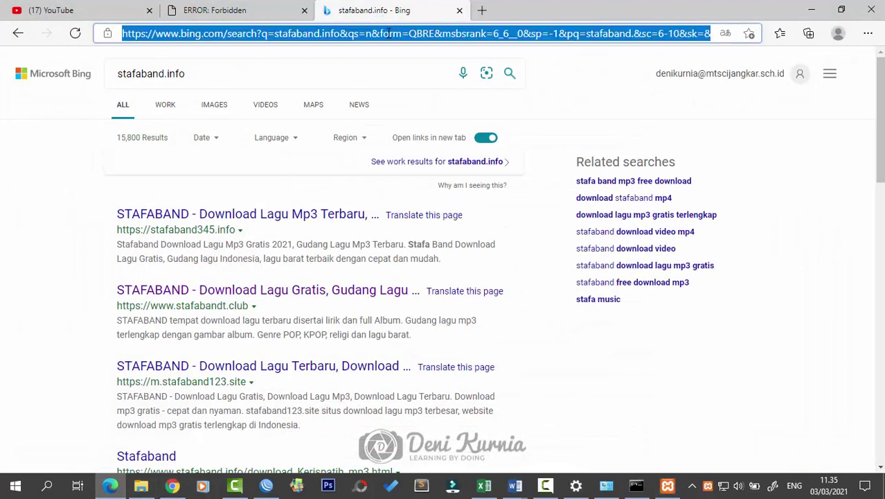
# Step: Load localhost/mikhmon, log in with the admin username and password, and begin a new router session
pyautogui.write('lo')
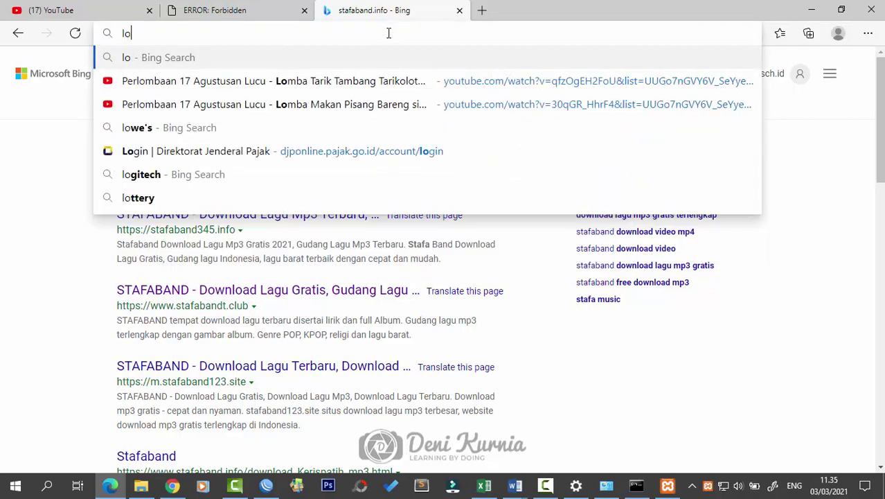
pyautogui.write('calhost')
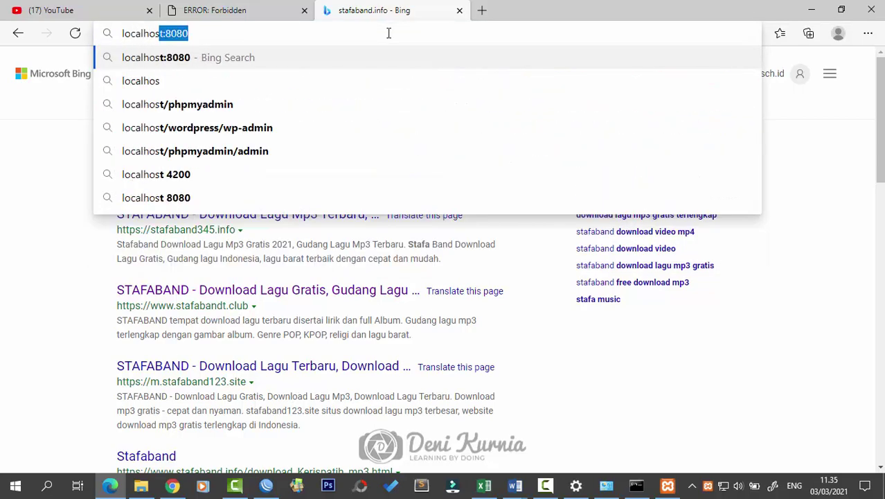
pyautogui.press('Delete')
pyautogui.write('/mikhmon')
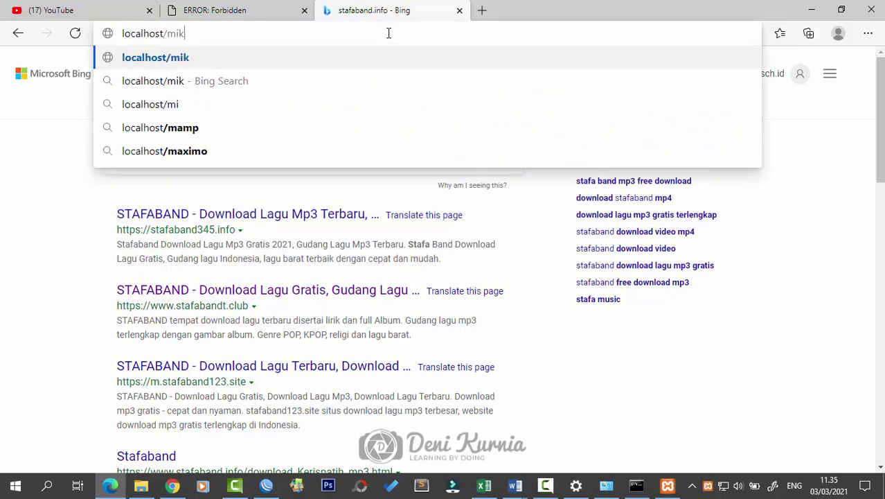
pyautogui.press('Return')
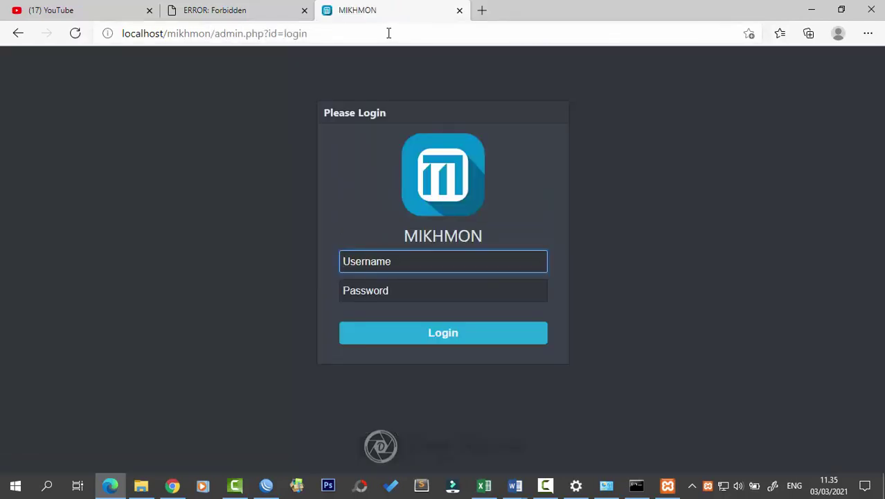
pyautogui.write('ad')
pyautogui.press('BackSpace')
pyautogui.press('BackSpace')
pyautogui.write('mik')
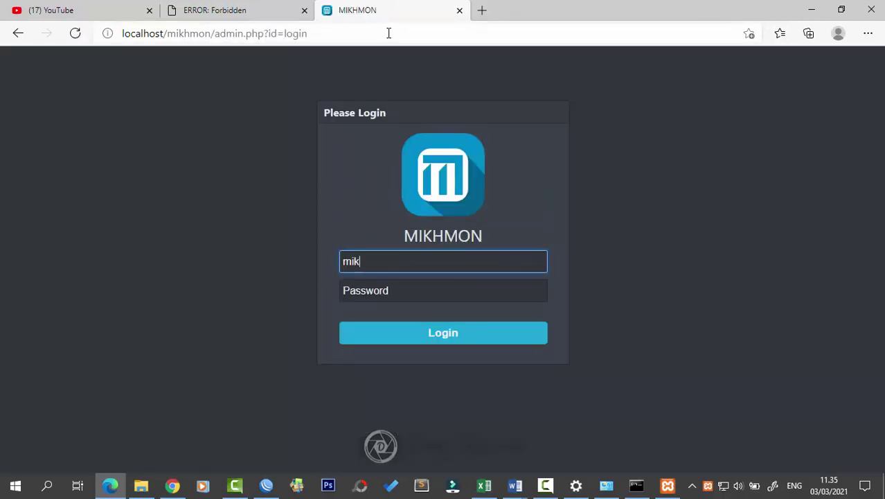
pyautogui.write('hmon')
pyautogui.press('Tab')
pyautogui.write('12')
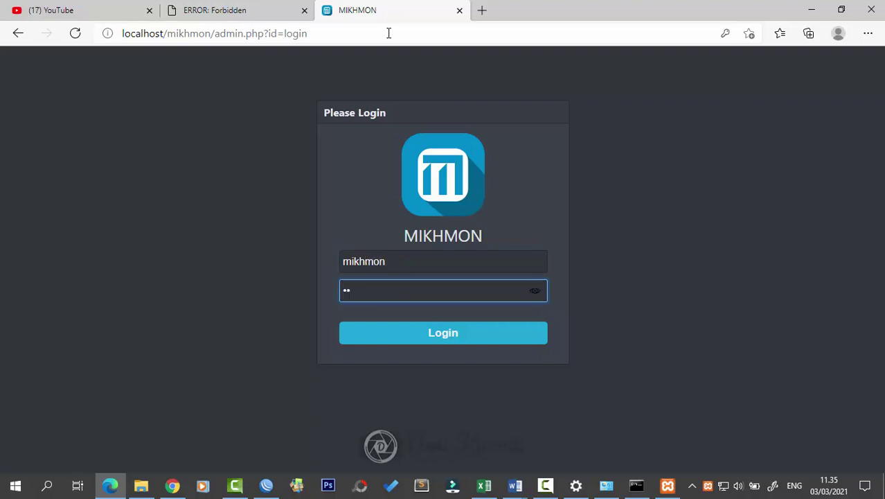
pyautogui.write('34')
pyautogui.press('Return')
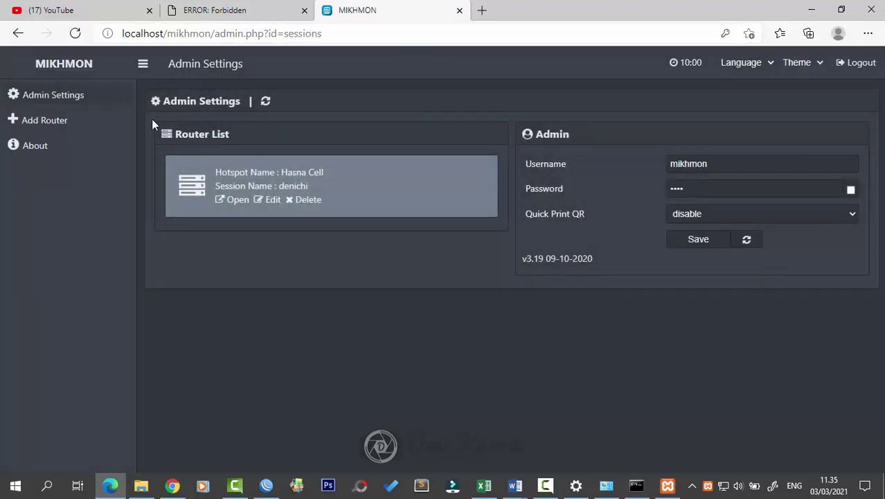
pyautogui.click(61, 120)
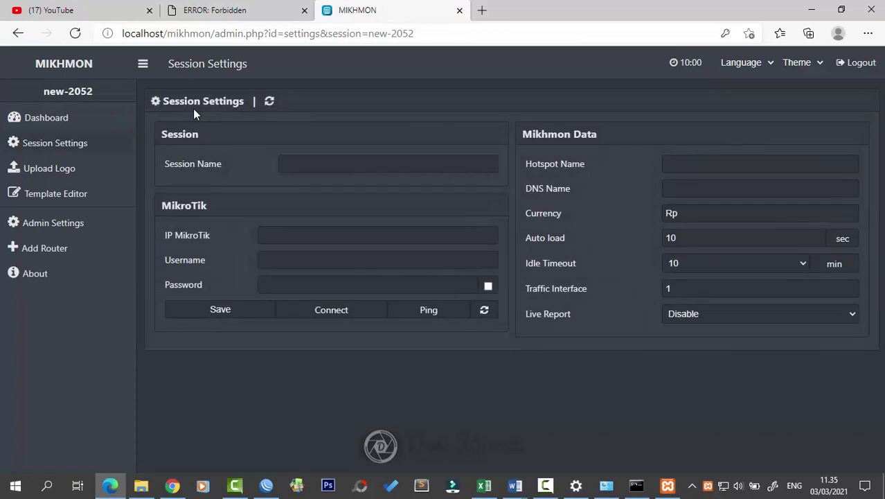
# Step: Name the session kaka and enter router IP 192.168.100.1, checked in WinBox's IP addresses
pyautogui.click(334, 168)
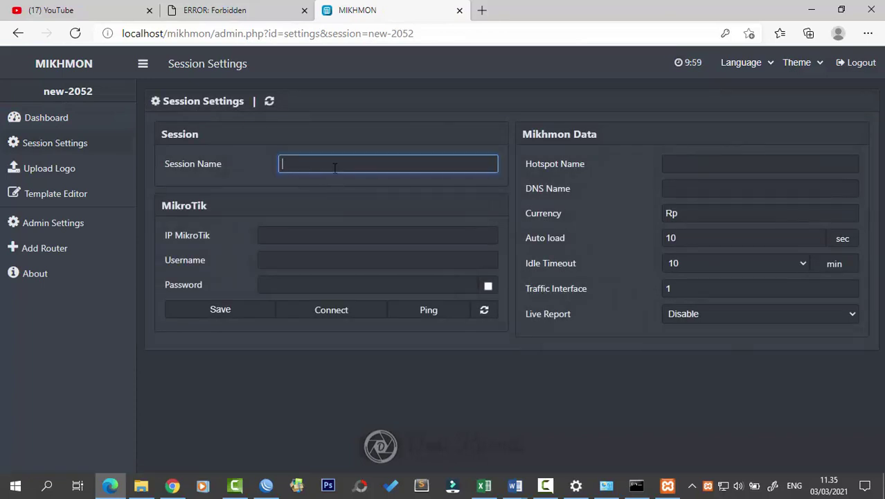
pyautogui.write('kaka')
pyautogui.click(324, 241)
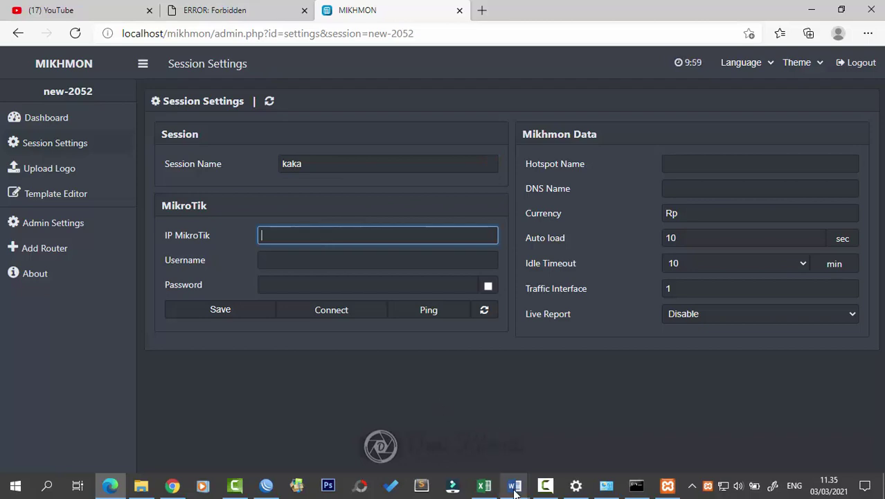
pyautogui.click(265, 488)
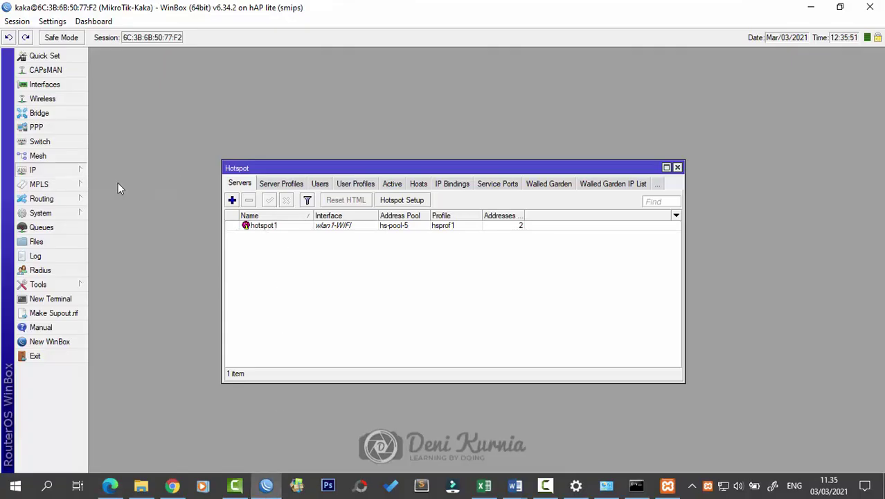
pyautogui.click(801, 137)
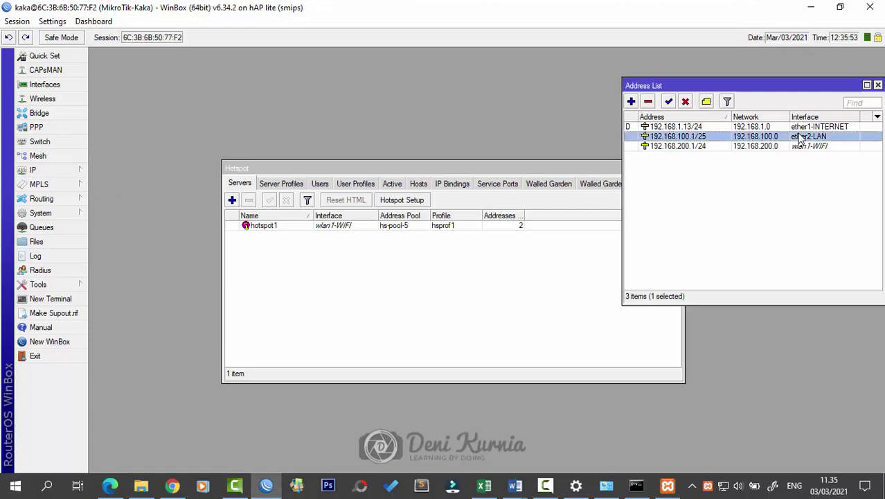
pyautogui.click(110, 486)
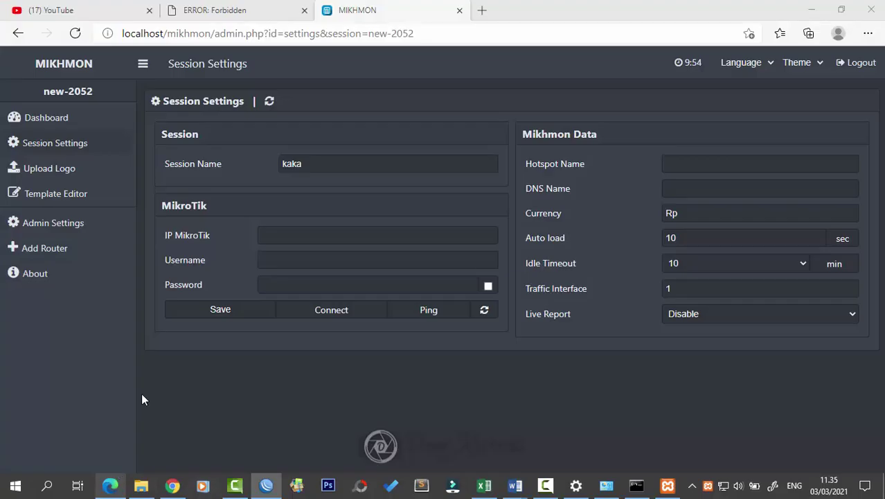
pyautogui.click(269, 240)
pyautogui.write('192.')
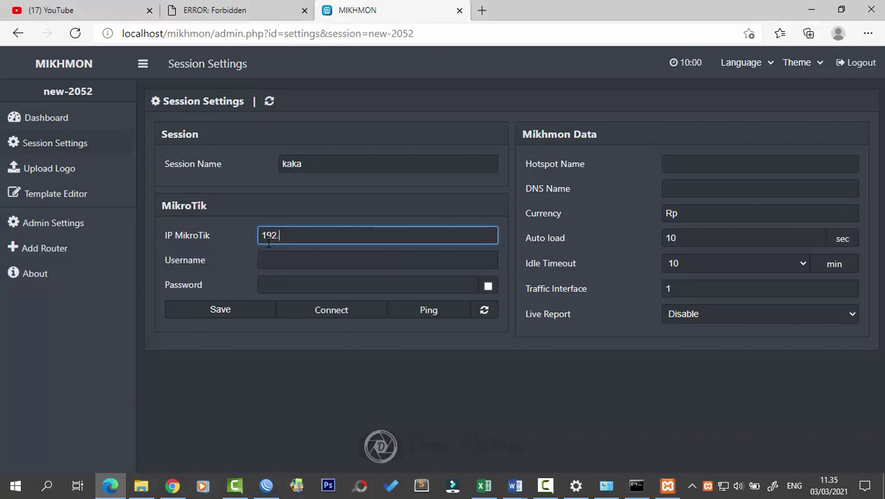
pyautogui.write('168.100.1')
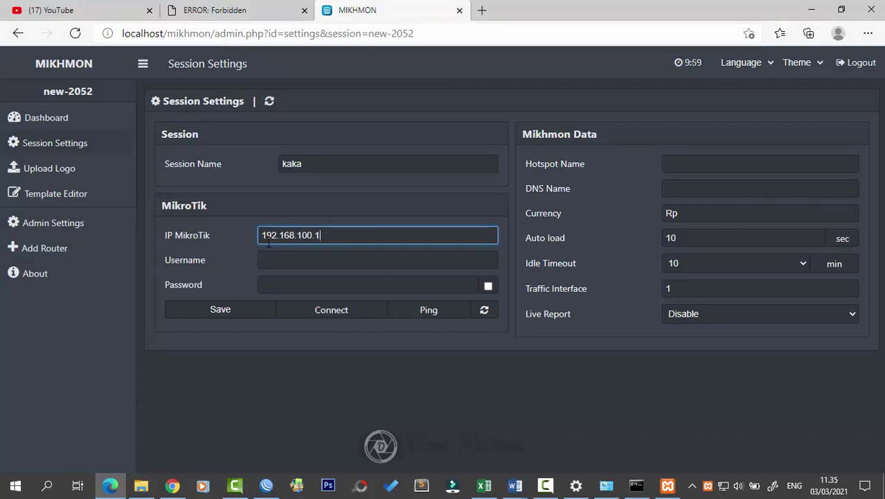
# Step: Enter the router login username and password, hotspot name kaka and DNS name, then save and connect
pyautogui.click(265, 261)
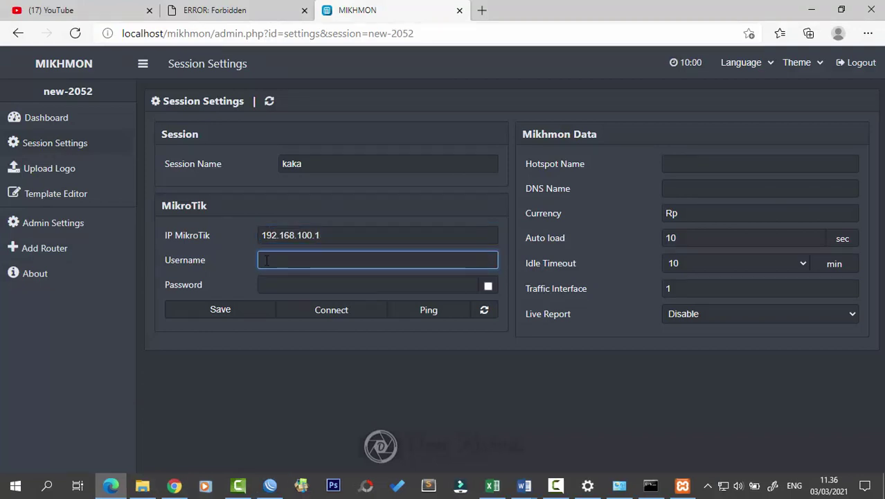
pyautogui.press('Tab')
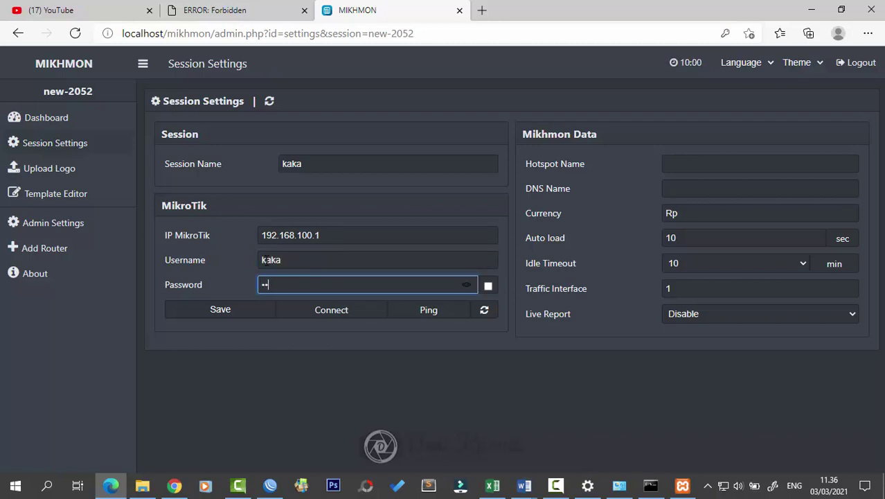
pyautogui.click(746, 164)
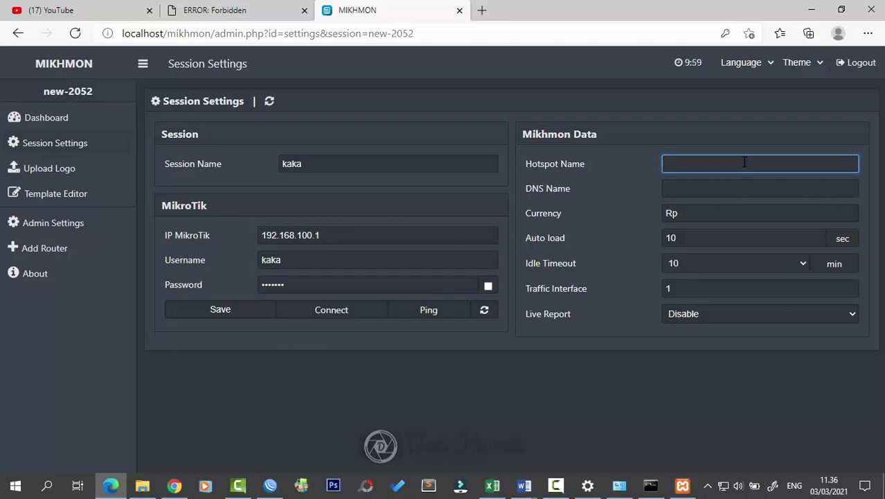
pyautogui.press('Tab')
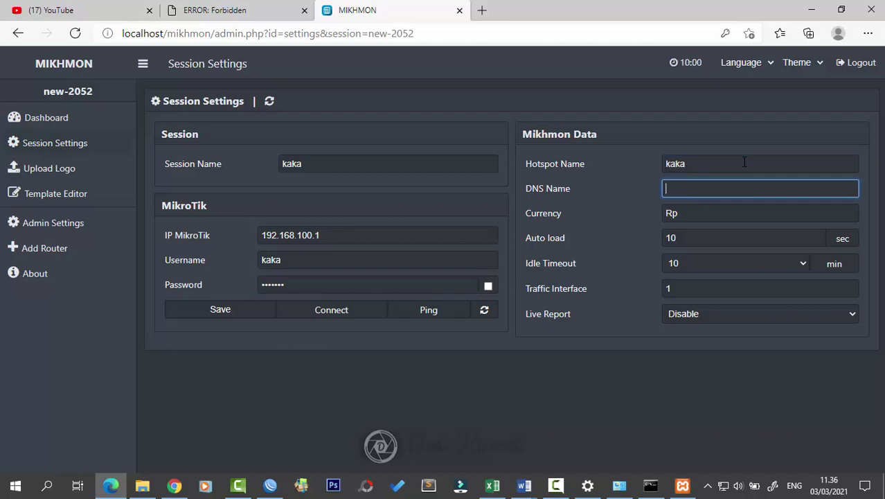
pyautogui.click(241, 315)
pyautogui.click(310, 311)
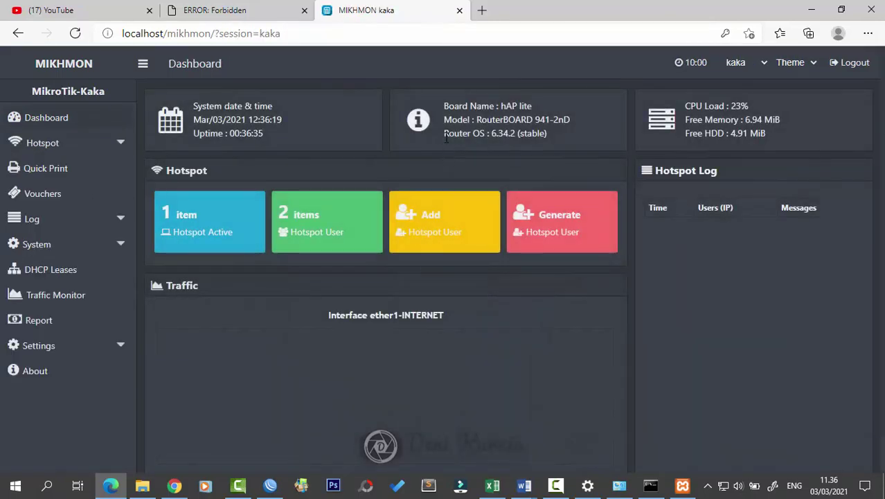
# Step: Check the hotspot account requirement in item 14 of the Word task sheet
pyautogui.click(110, 145)
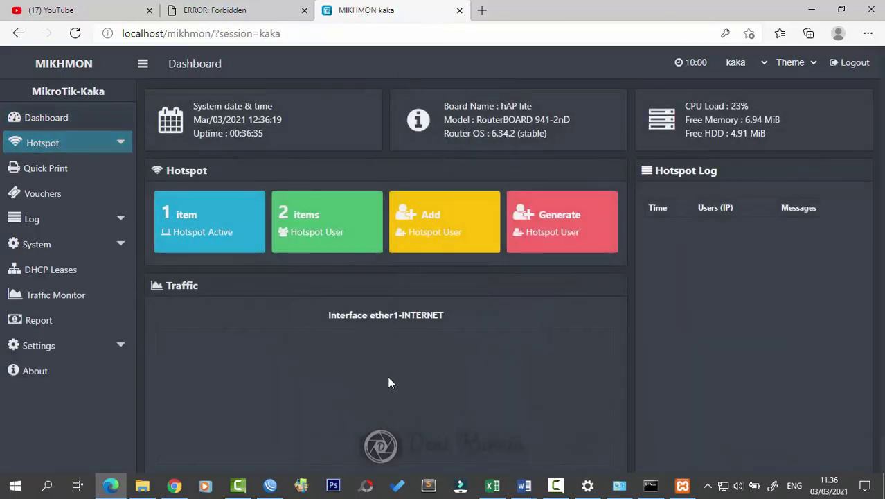
pyautogui.moveTo(524, 485)
pyautogui.click(609, 432)
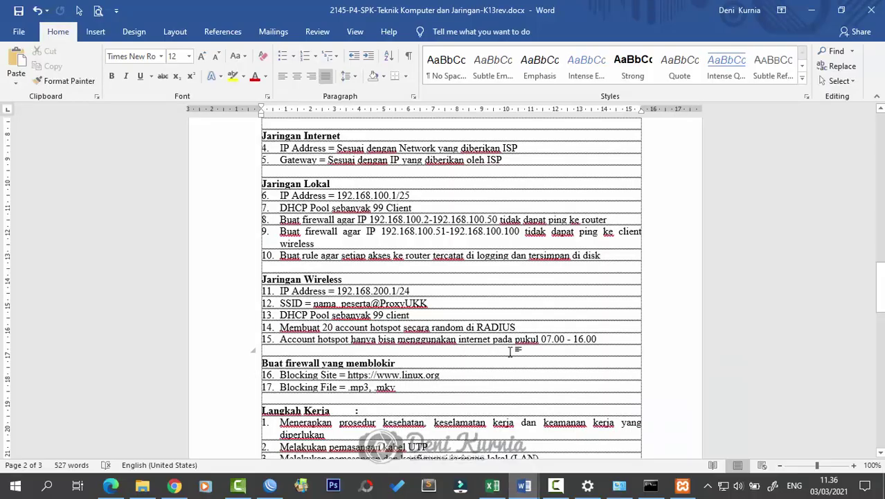
pyautogui.click(516, 328)
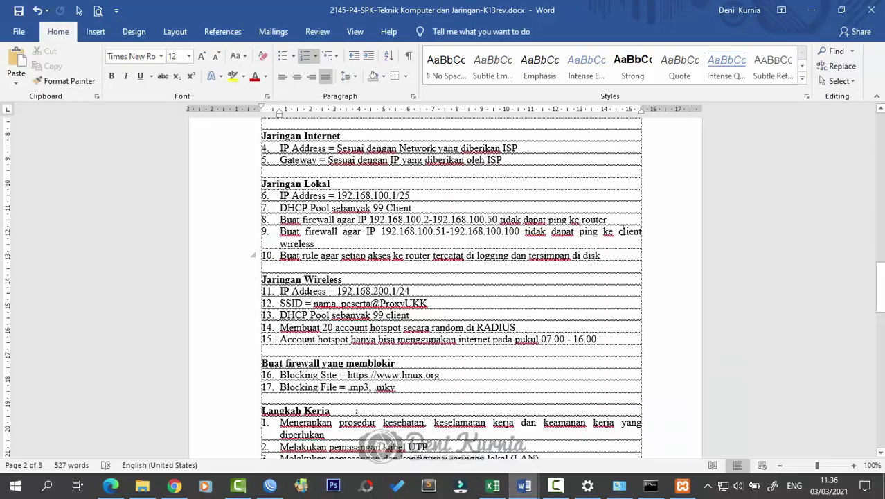
pyautogui.click(812, 10)
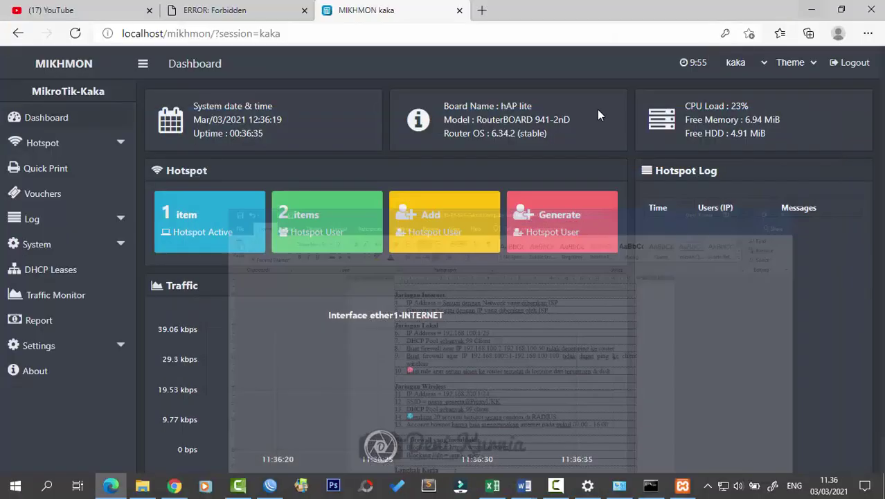
# Step: Expand Hotspot, User Profile and Users in the Mikhmon sidebar to show the hotspot Users list
pyautogui.click(92, 142)
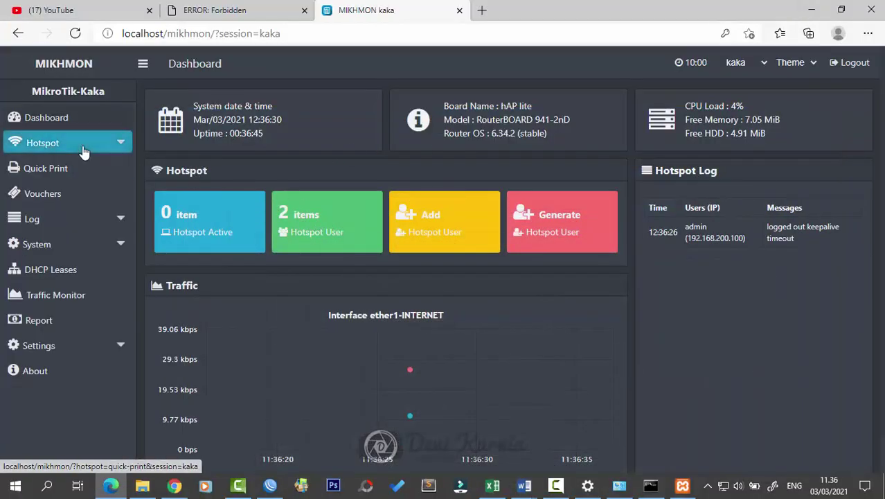
pyautogui.click(91, 196)
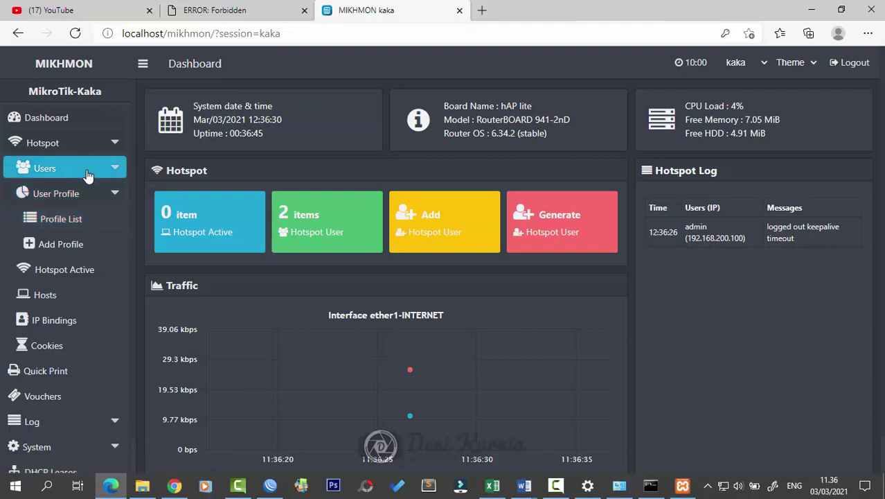
pyautogui.click(78, 168)
pyautogui.click(81, 196)
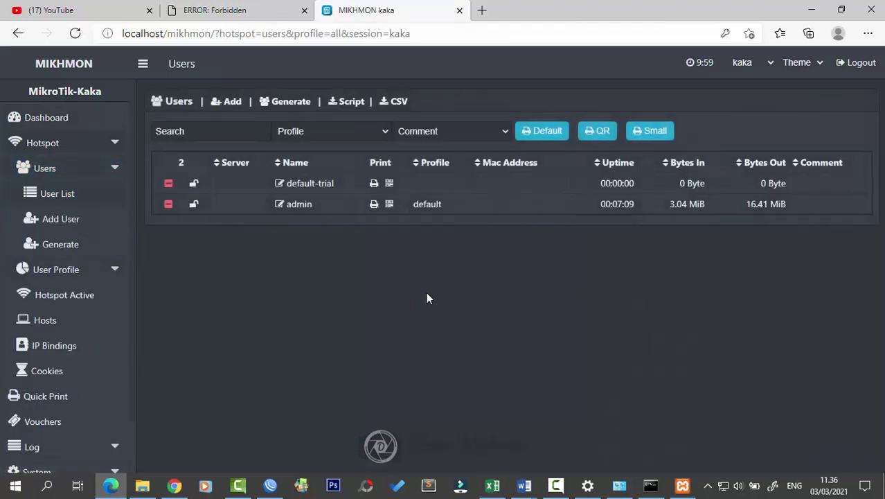
# Step: Generate 20 vouchers with Random 5ab2c34d names and a 1d time limit, then open their print sheet
pyautogui.click(495, 131)
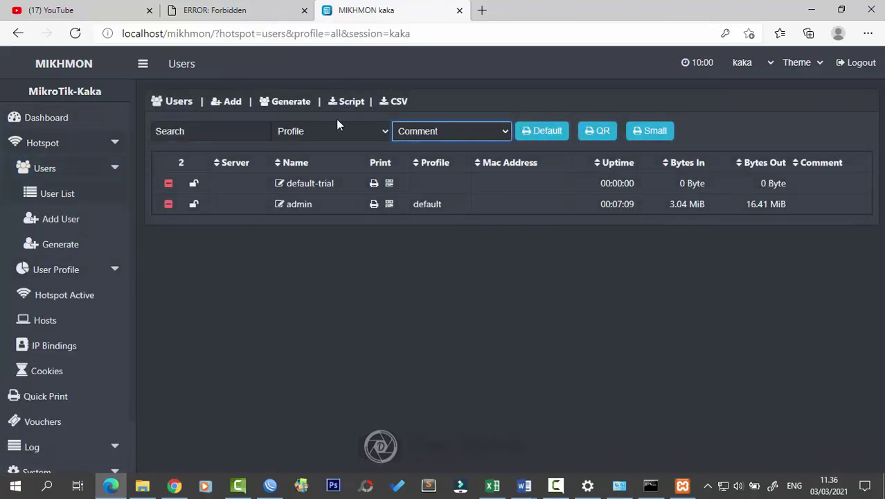
pyautogui.click(273, 103)
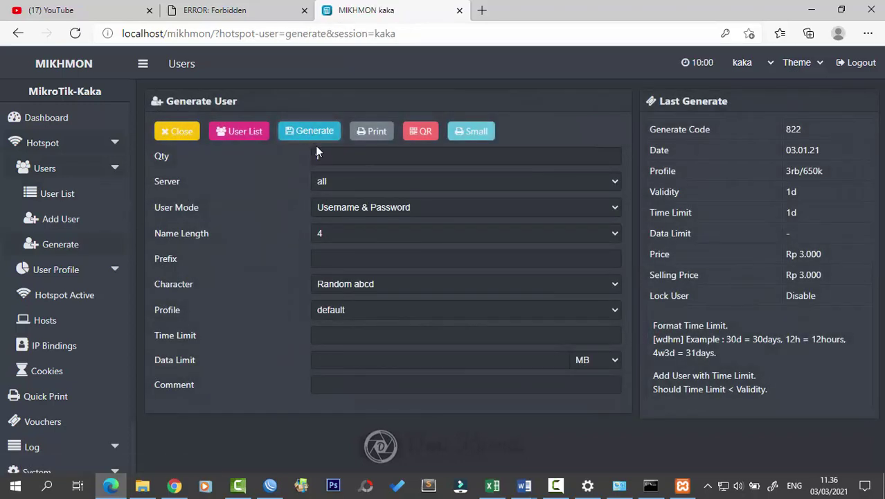
pyautogui.click(326, 155)
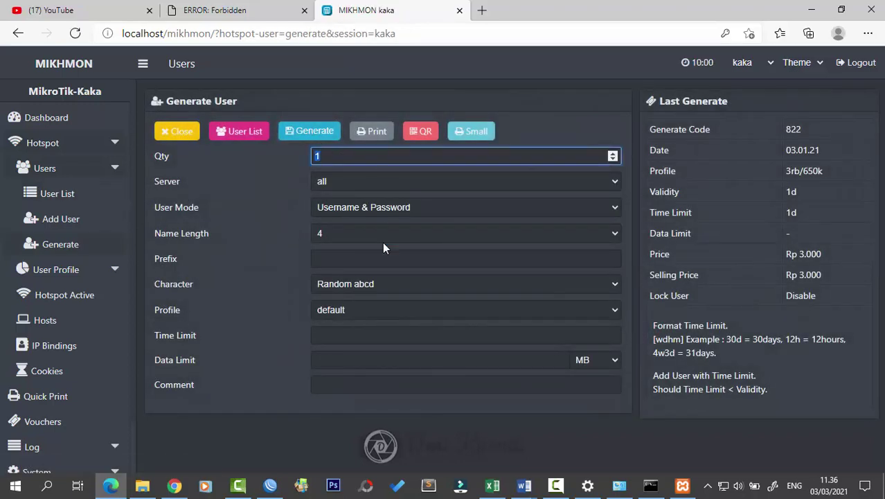
pyautogui.click(372, 287)
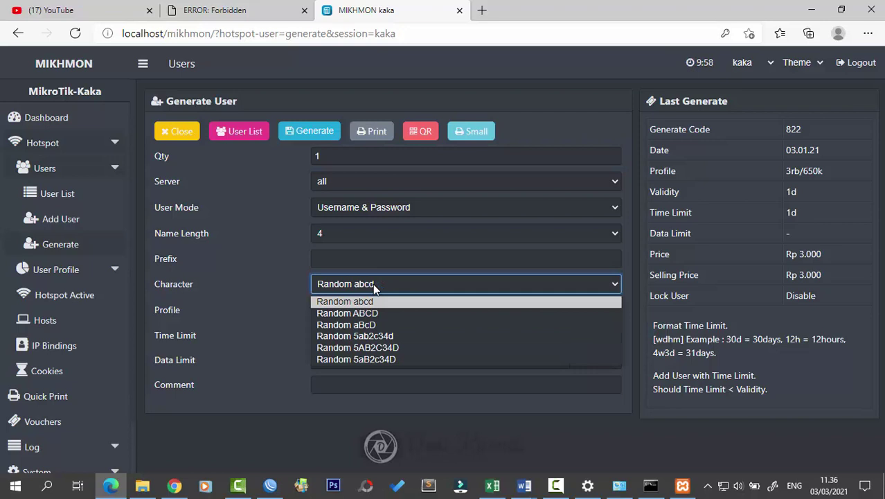
pyautogui.click(380, 336)
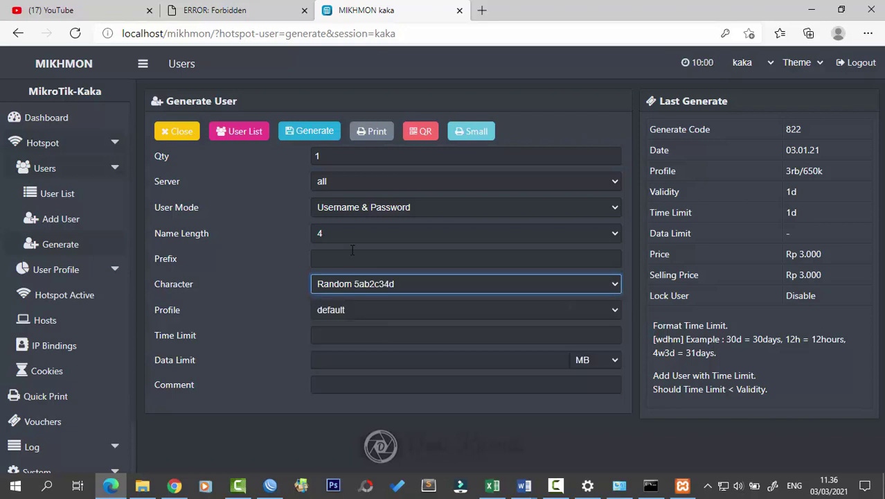
pyautogui.click(333, 159)
pyautogui.press('BackSpace')
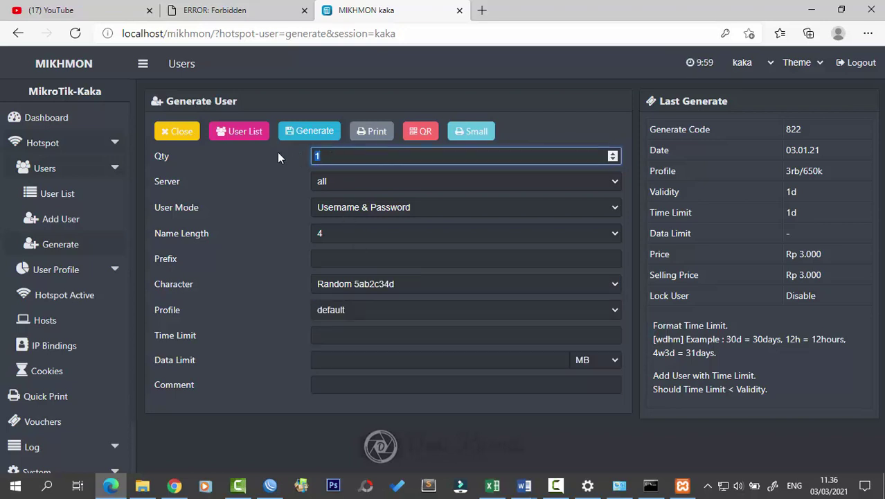
pyautogui.write('20')
pyautogui.click(350, 333)
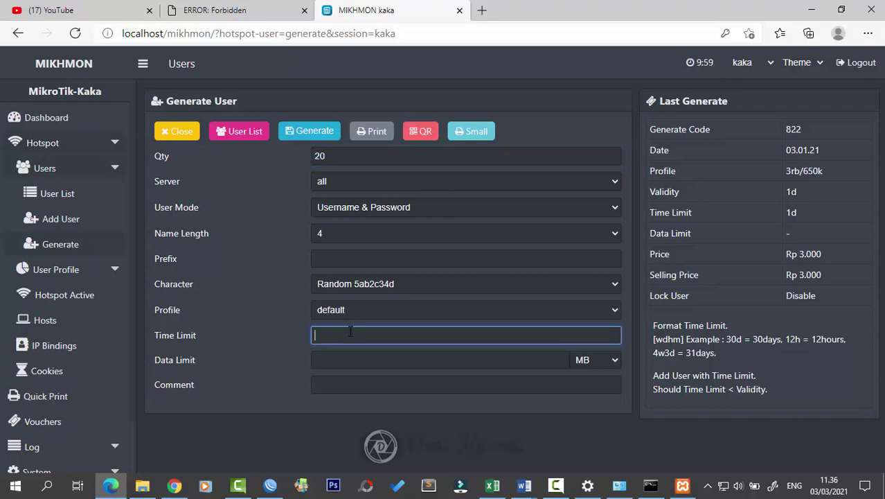
pyautogui.write('1d')
pyautogui.click(318, 133)
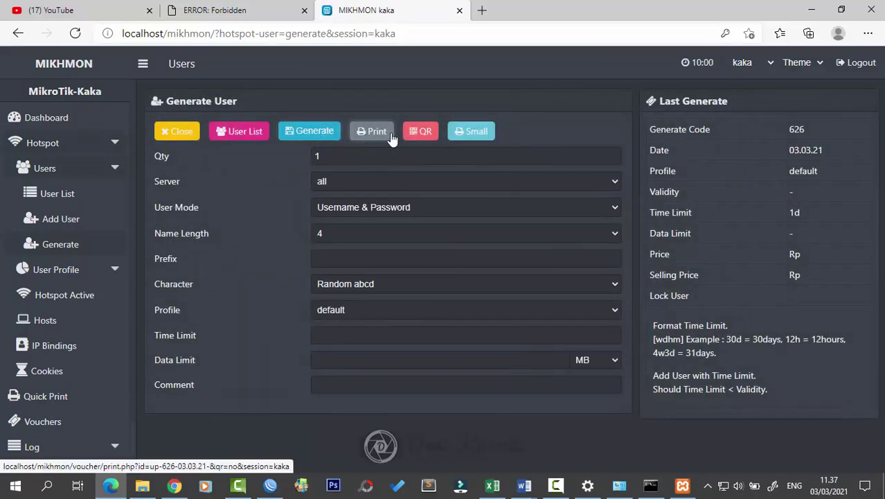
pyautogui.click(374, 131)
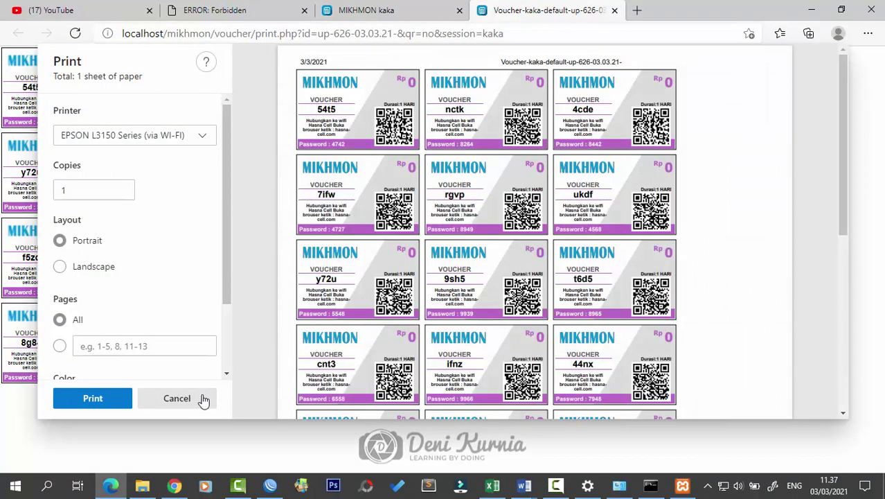
# Step: Preview and close the voucher sheet, then show Mikhmon's user list of 22 hotspot users
pyautogui.click(176, 398)
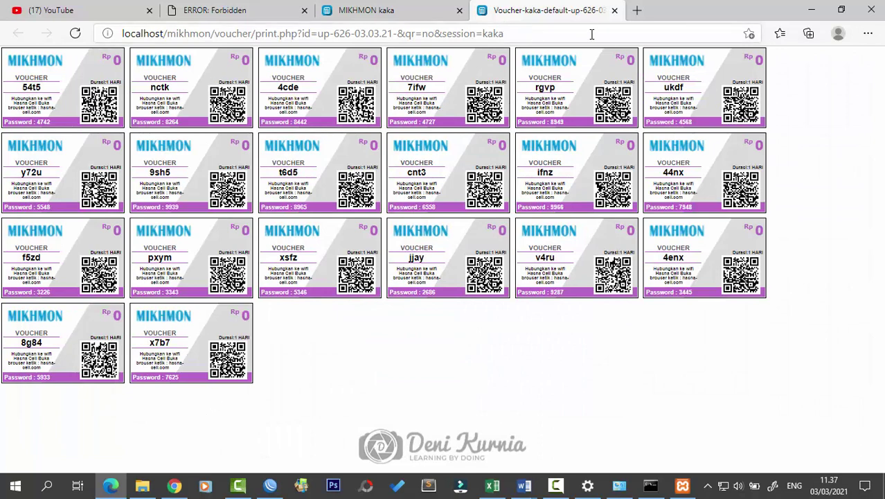
pyautogui.click(614, 11)
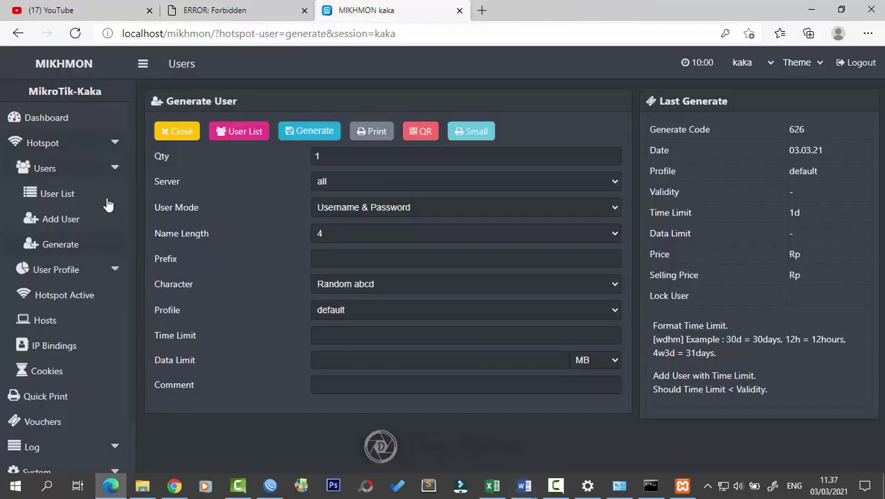
pyautogui.click(60, 193)
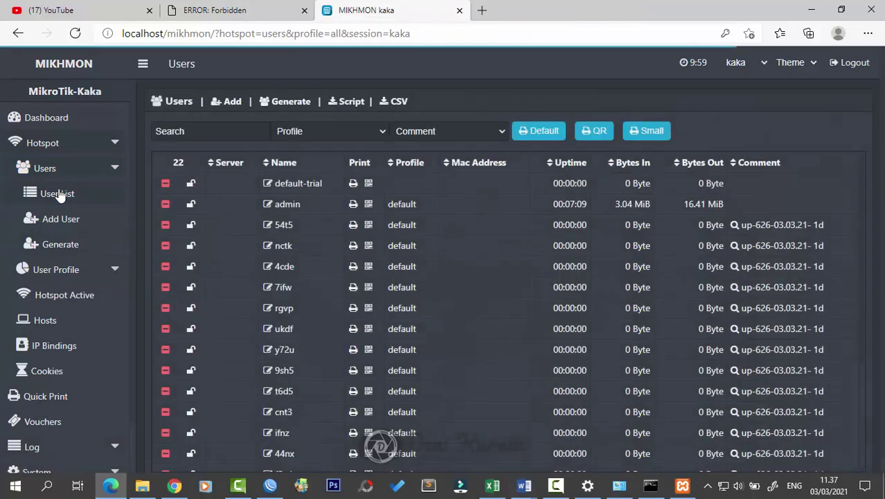
pyautogui.scroll(-3, 582, 284)
pyautogui.scroll(3, 582, 285)
pyautogui.scroll(-3, 583, 284)
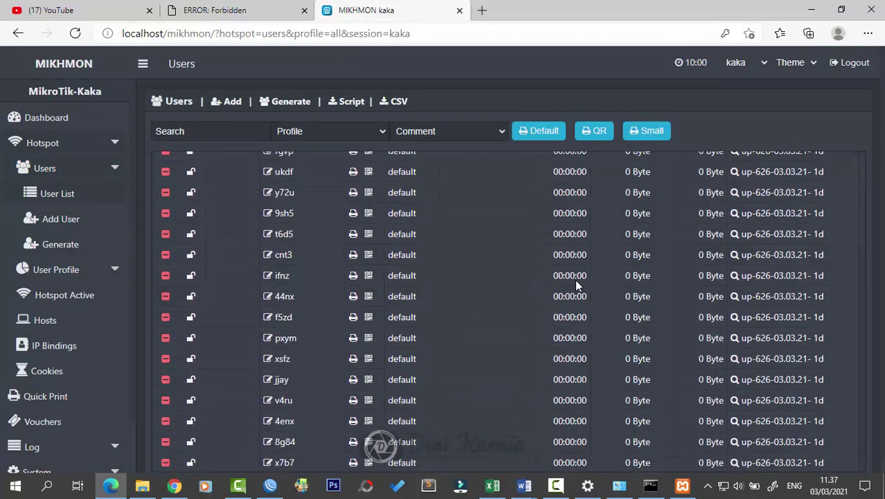
# Step: In WinBox, enlarge the Hotspot Users list to confirm all 22 hotspot users are present
pyautogui.click(812, 9)
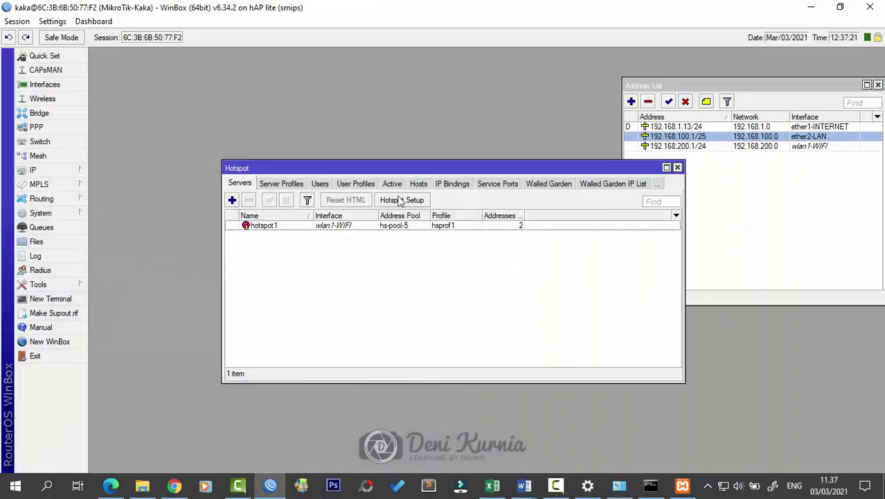
pyautogui.click(320, 183)
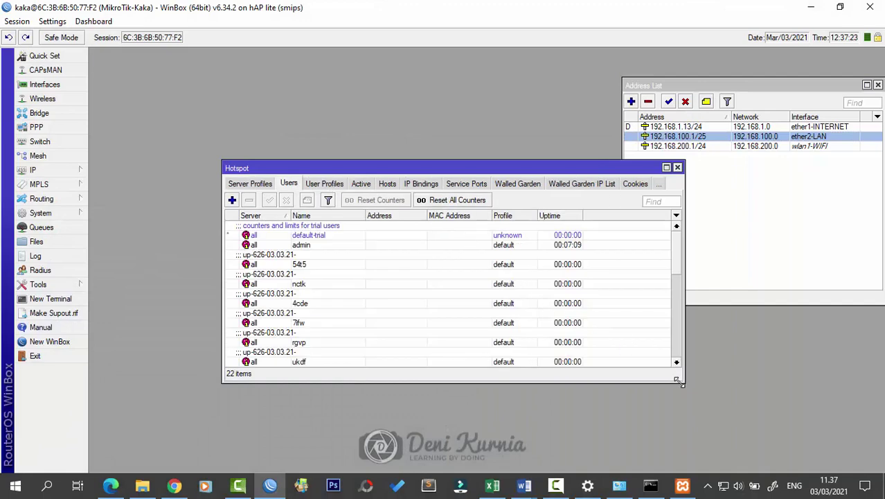
pyautogui.moveTo(678, 381); pyautogui.dragTo(688, 459)
pyautogui.scroll(-7, 576, 330)
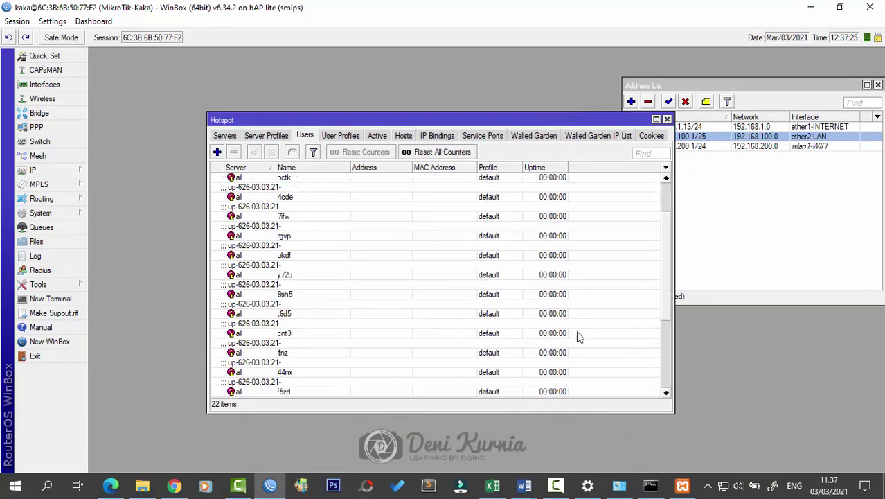
pyautogui.scroll(7, 576, 342)
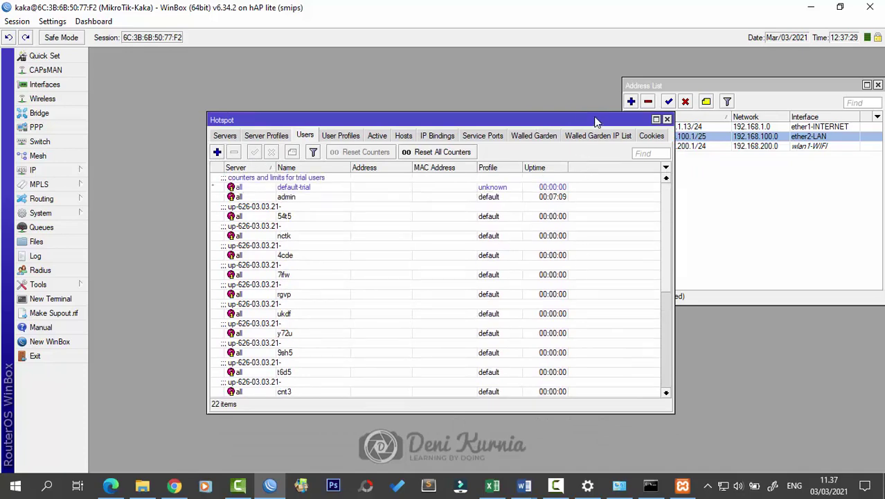
# Step: Close the Hotspot and Address List windows
pyautogui.moveTo(595, 119); pyautogui.dragTo(567, 116)
pyautogui.click(639, 115)
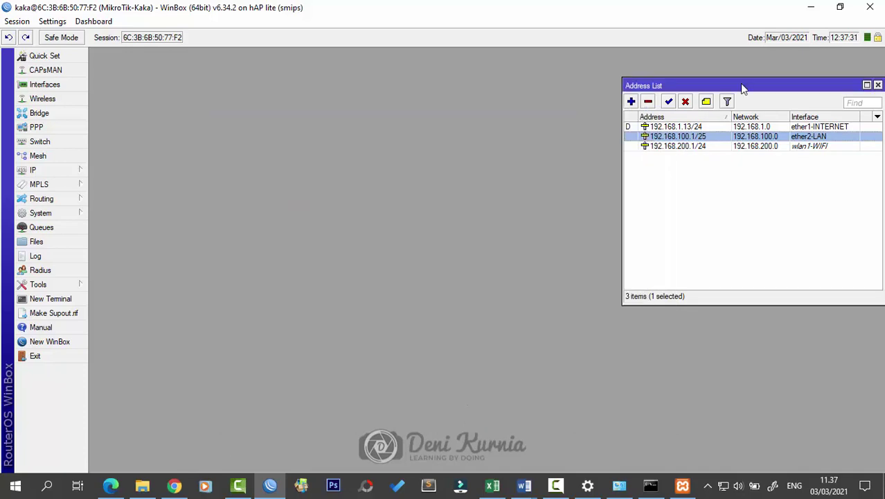
pyautogui.moveTo(740, 84); pyautogui.dragTo(417, 202)
pyautogui.click(556, 202)
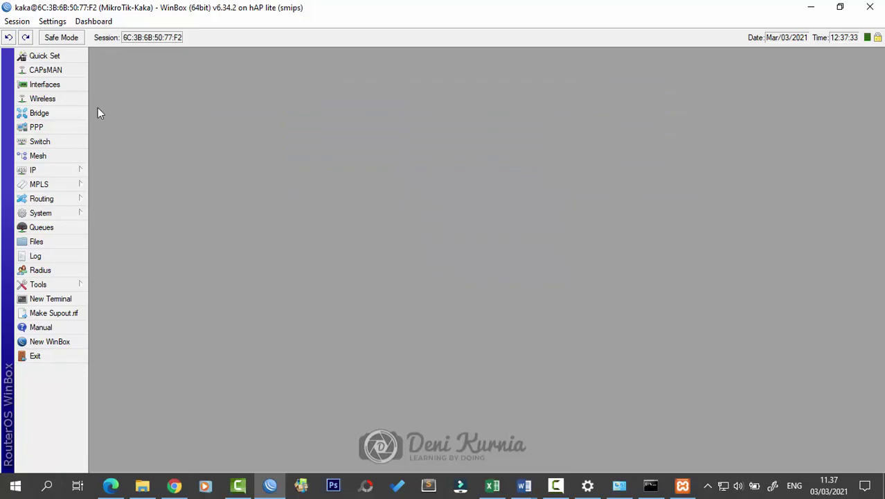
# Step: In the Word task document, review task list items 2 through 6 under step 11
pyautogui.click(524, 484)
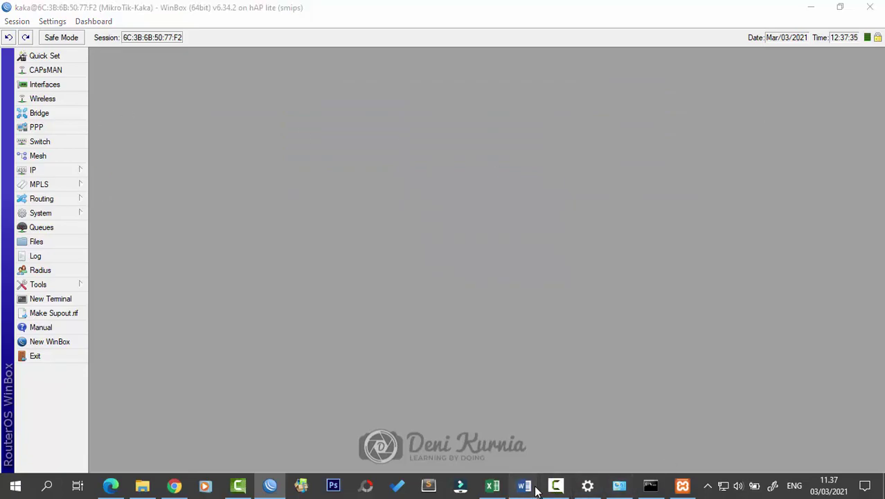
pyautogui.scroll(-5, 559, 357)
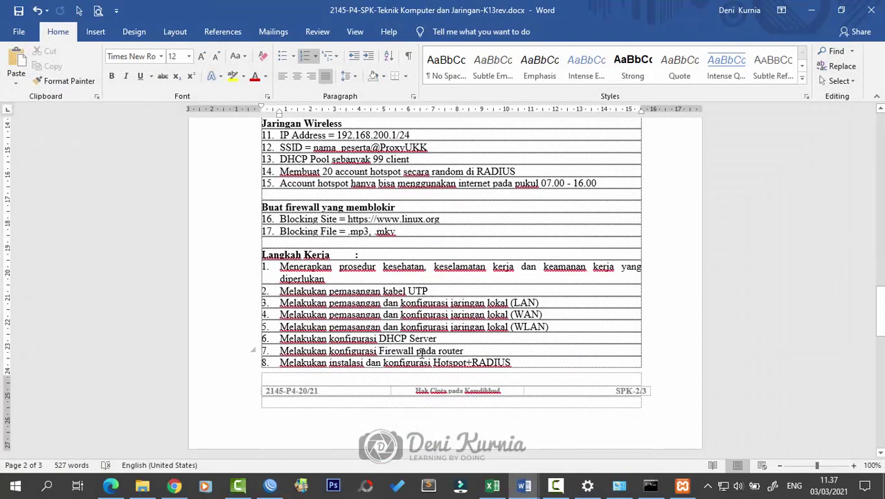
pyautogui.scroll(-5, 425, 356)
pyautogui.scroll(2, 444, 334)
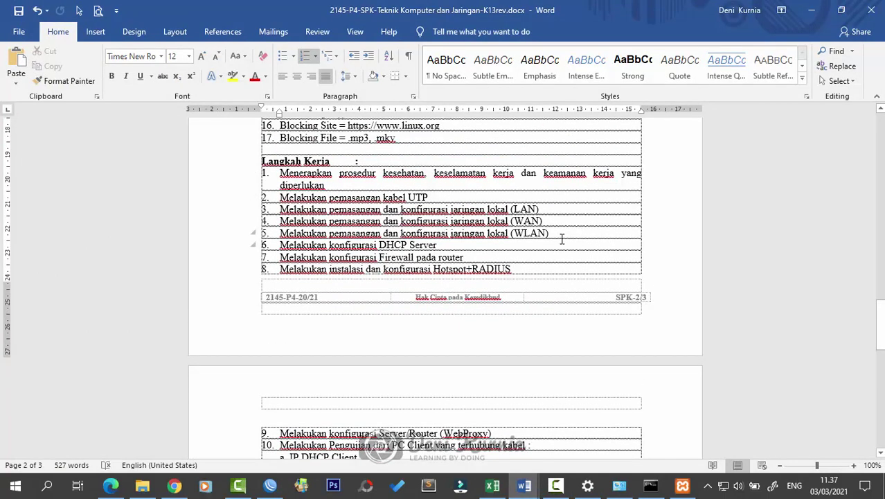
pyautogui.moveTo(562, 239); pyautogui.dragTo(219, 198)
pyautogui.click(496, 272)
pyautogui.scroll(-2, 538, 268)
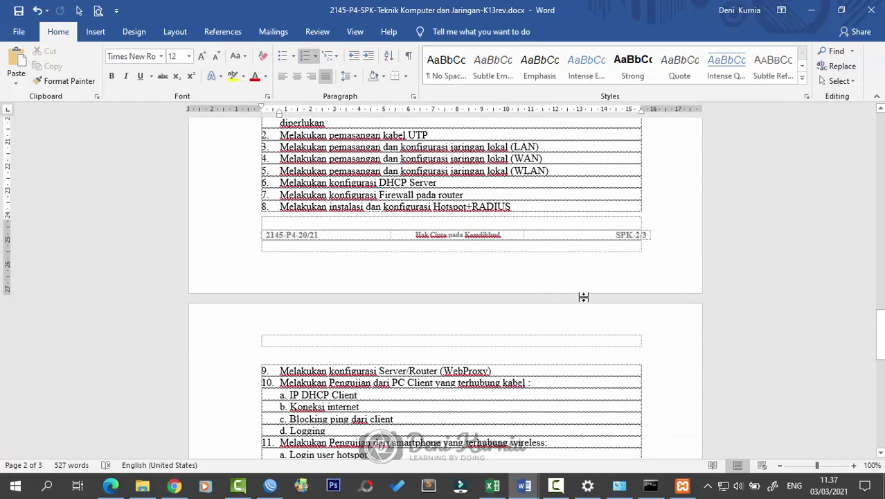
pyautogui.scroll(9, 484, 206)
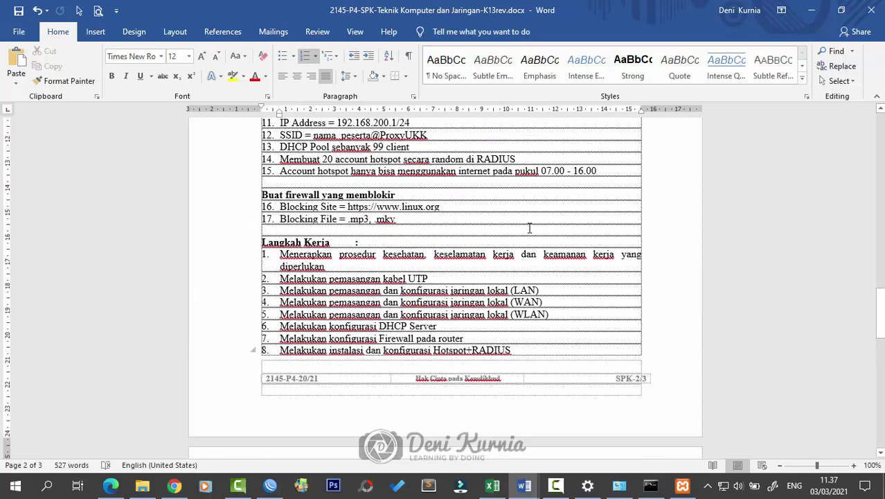
pyautogui.scroll(-10, 611, 298)
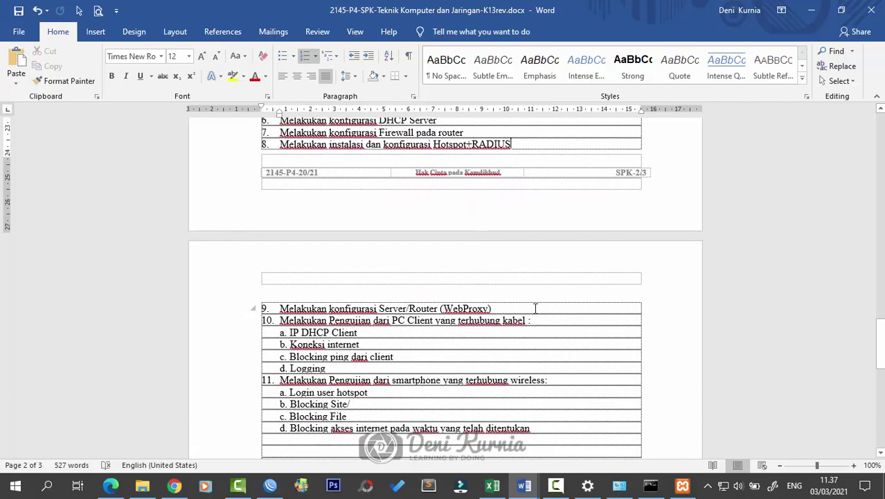
# Step: Check the WebProxy, IP DHCP Client and ping-blocking test items against the command prompt ping results
pyautogui.click(566, 315)
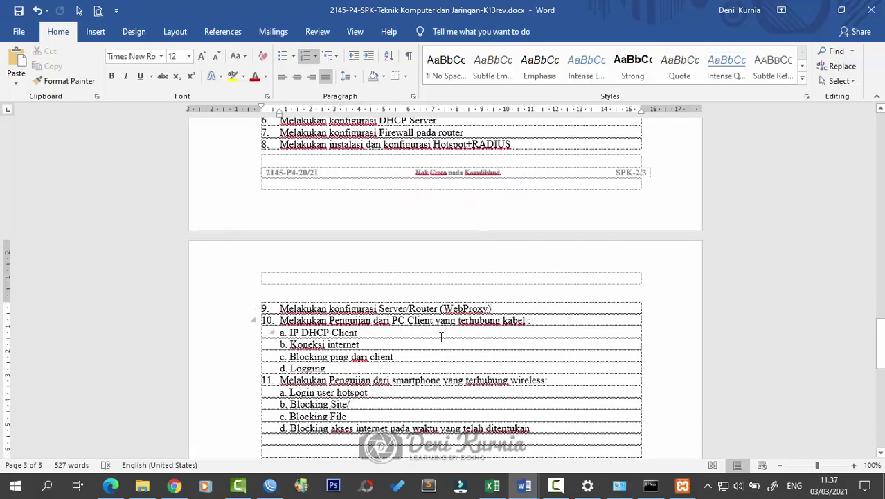
pyautogui.click(402, 334)
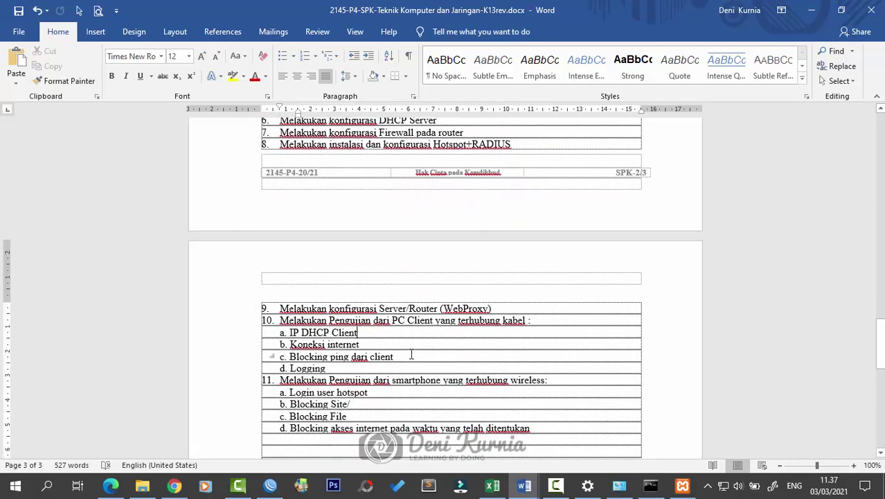
pyautogui.click(413, 356)
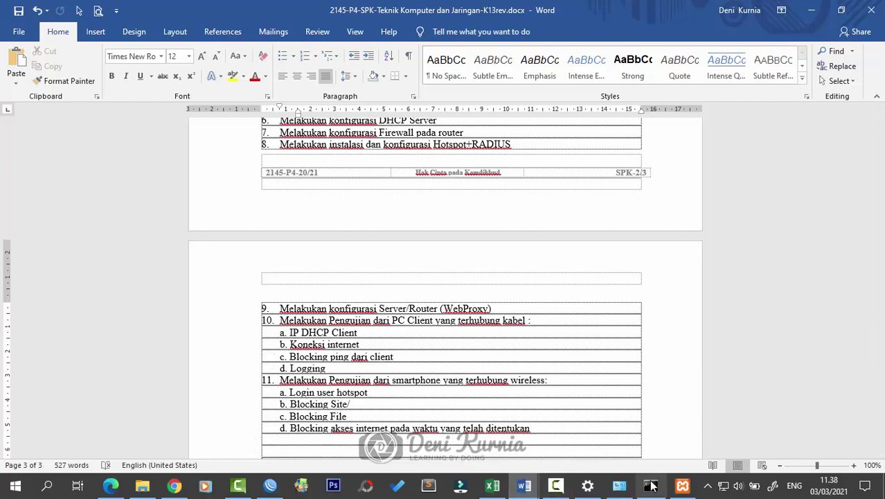
pyautogui.click(650, 485)
pyautogui.scroll(-4, 332, 312)
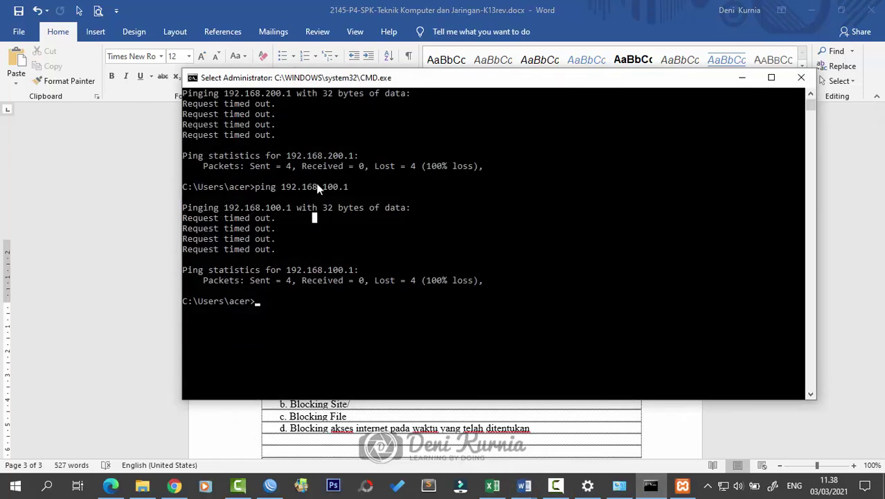
pyautogui.click(471, 5)
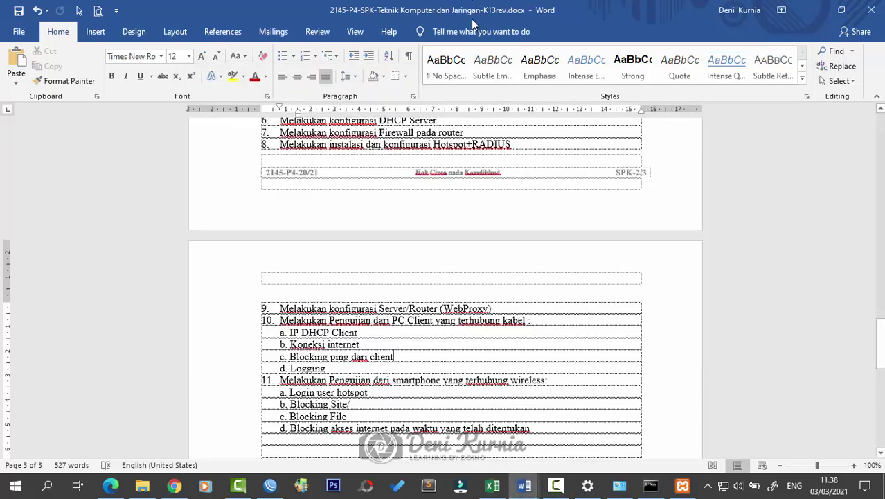
# Step: Review the Logging, Blocking Site and Blocking File test items, then return to WinBox
pyautogui.click(359, 367)
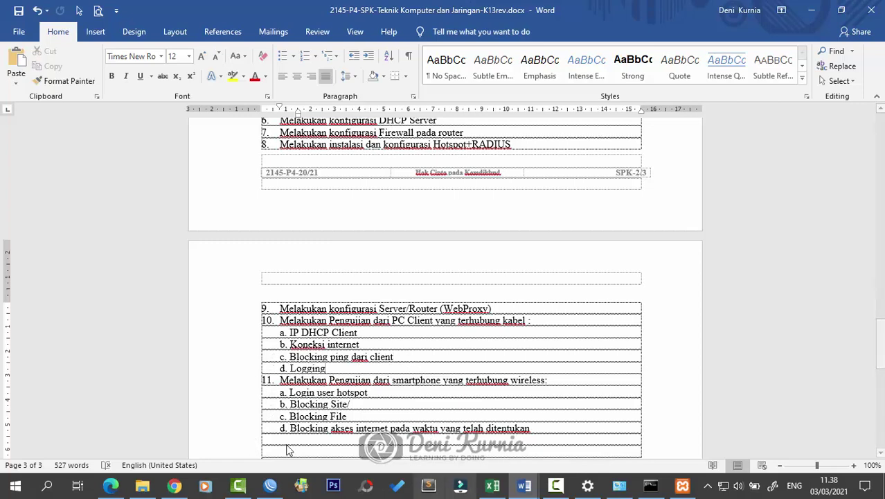
pyautogui.click(372, 401)
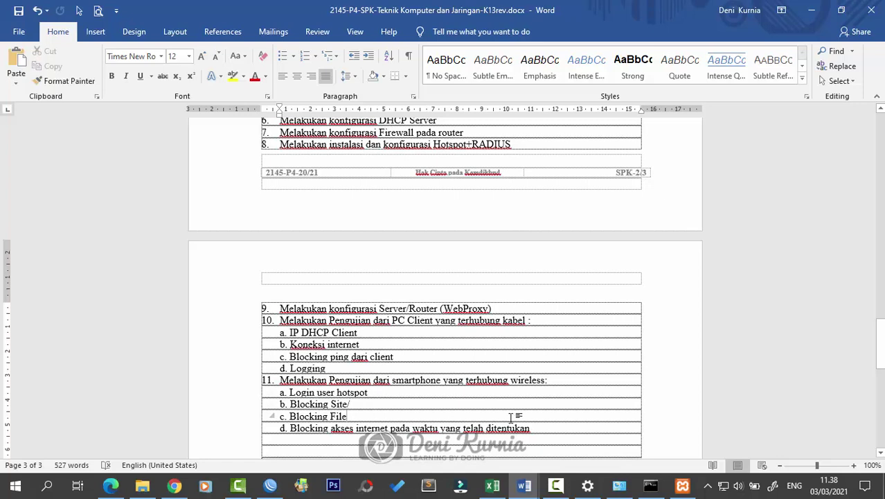
pyautogui.click(539, 421)
pyautogui.click(279, 481)
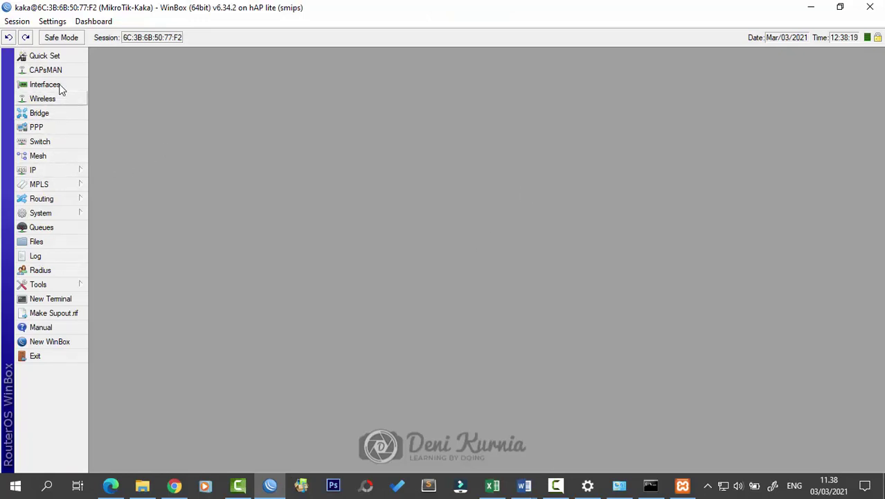
# Step: Add a new forward-chain filter rule with protocol 6 (tcp) and expand its Extra > Time settings
pyautogui.click(61, 172)
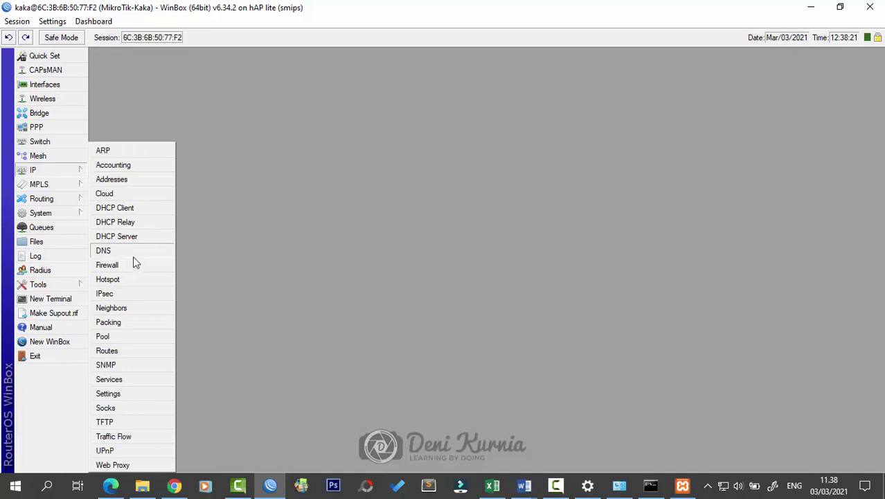
pyautogui.click(135, 260)
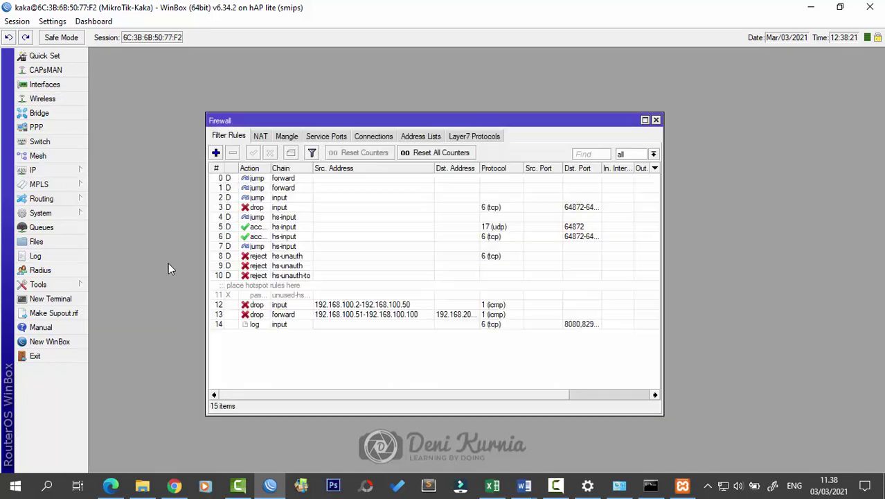
pyautogui.click(219, 154)
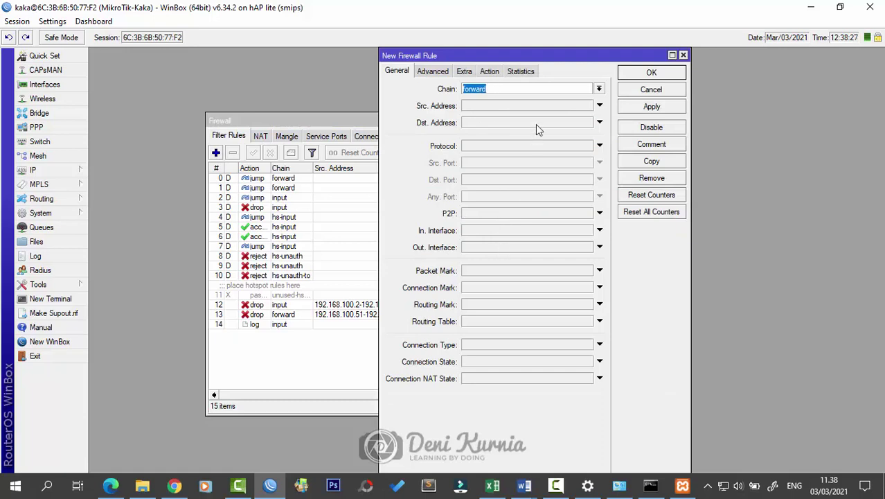
pyautogui.click(484, 146)
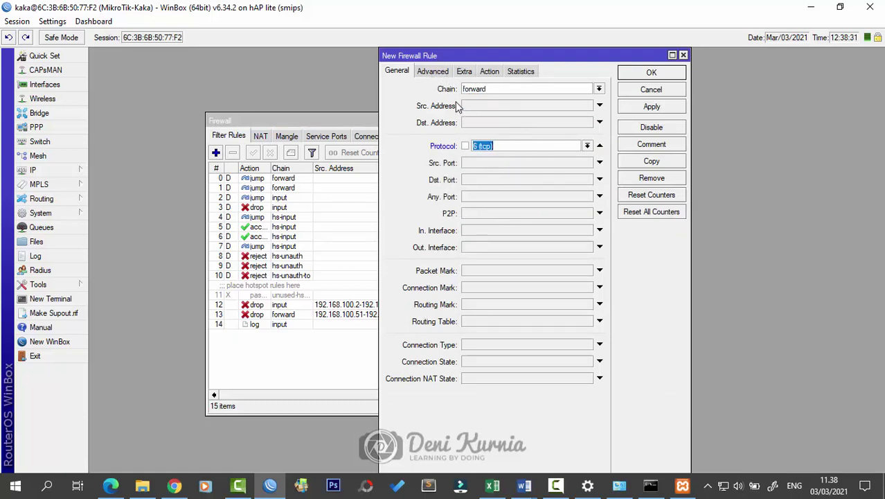
pyautogui.click(434, 72)
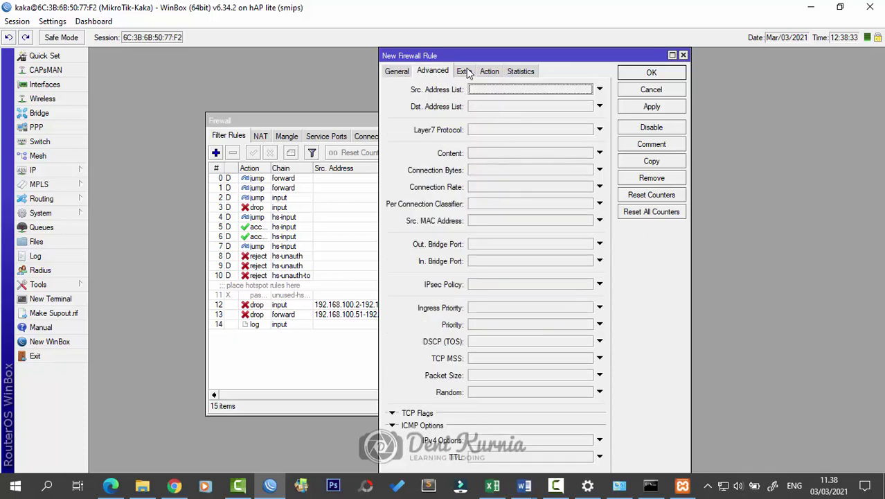
pyautogui.click(463, 71)
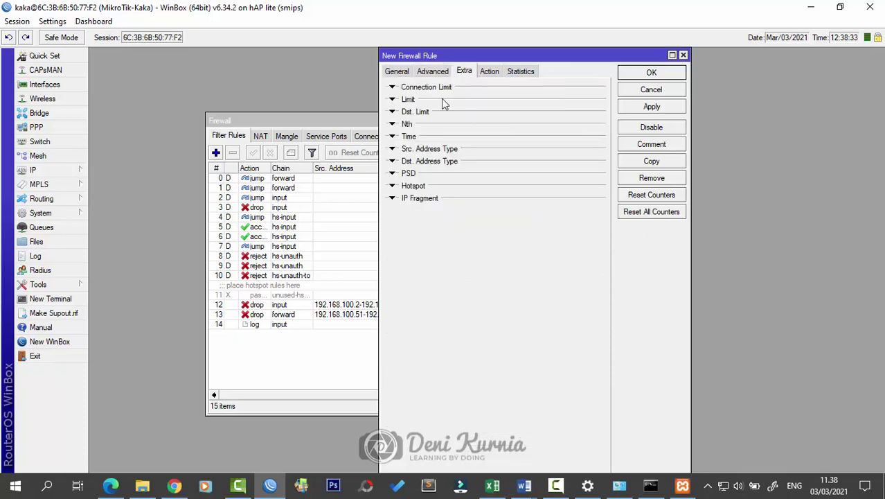
pyautogui.click(392, 136)
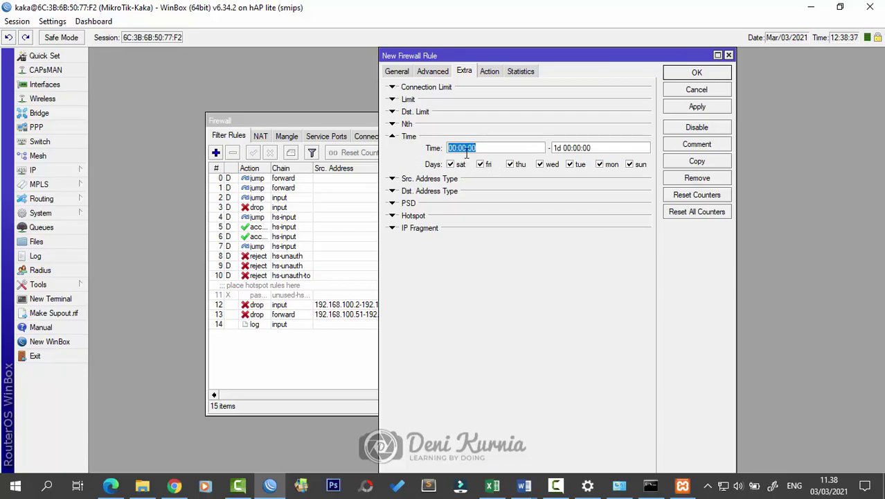
pyautogui.click(532, 484)
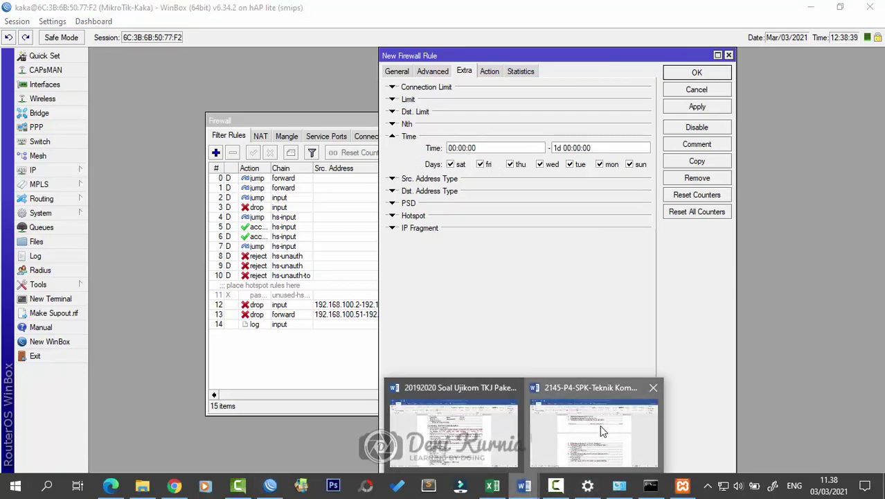
# Step: Read Word's item 15: hotspot accounts may use the internet only 07.00–16.00
pyautogui.click(609, 430)
pyautogui.scroll(12, 528, 342)
pyautogui.scroll(1, 528, 342)
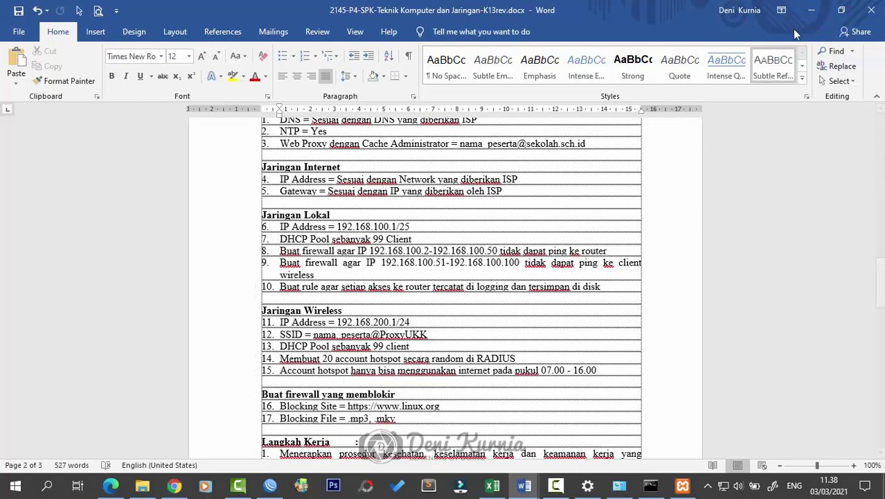
pyautogui.click(812, 17)
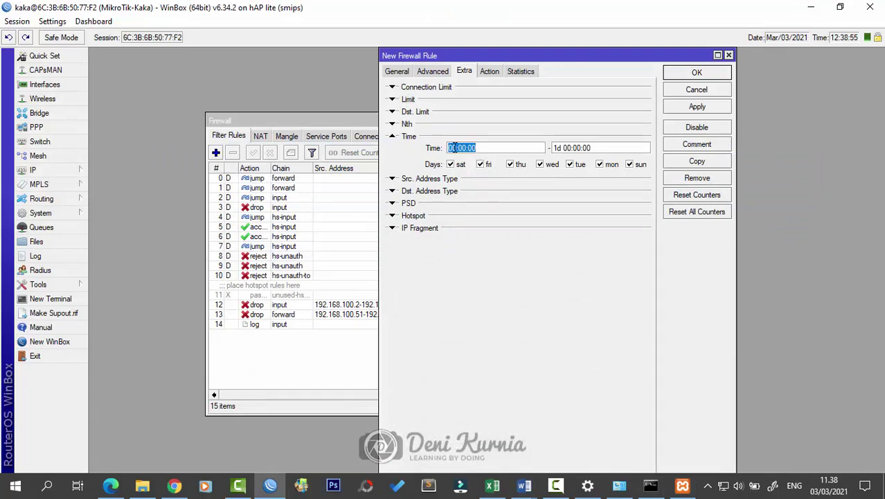
# Step: Set the rule's Time window to 16:00:00 – 07:00:00
pyautogui.click(457, 148)
pyautogui.press('BackSpace')
pyautogui.write('16')
pyautogui.press('BackSpace')
pyautogui.press('BackSpace')
pyautogui.press('BackSpace')
pyautogui.write('16')
pyautogui.click(572, 148)
pyautogui.press('BackSpace')
pyautogui.press('BackSpace')
pyautogui.press('BackSpace')
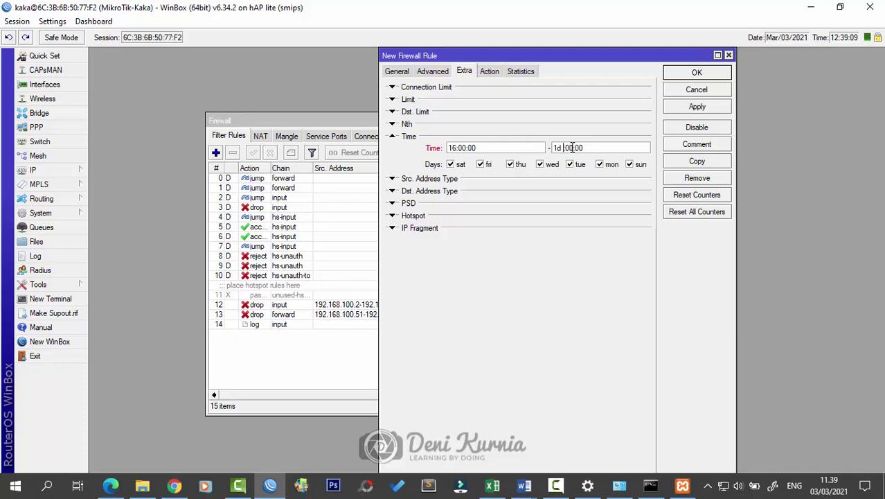
pyautogui.write('07:')
pyautogui.moveTo(563, 148); pyautogui.dragTo(504, 146)
pyautogui.press('BackSpace')
# Step: Set the rule's action to drop, then bring the Word exam task sheet forward
pyautogui.click(487, 72)
pyautogui.click(486, 90)
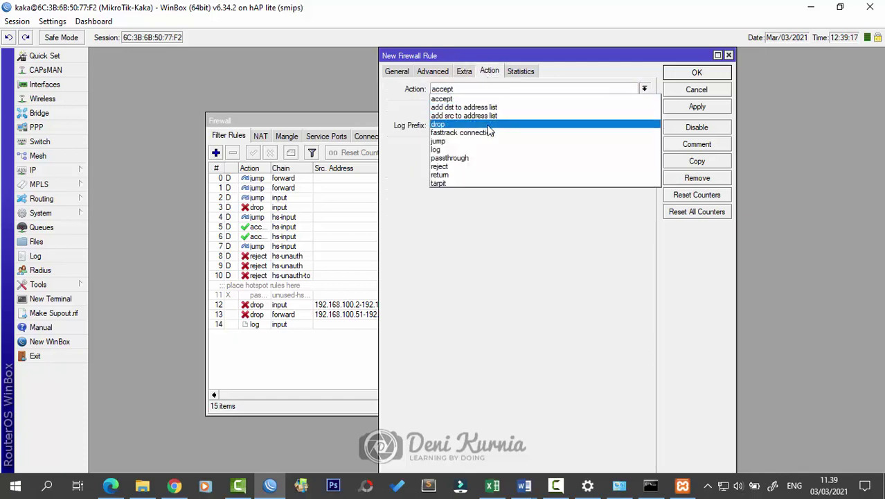
pyautogui.click(487, 123)
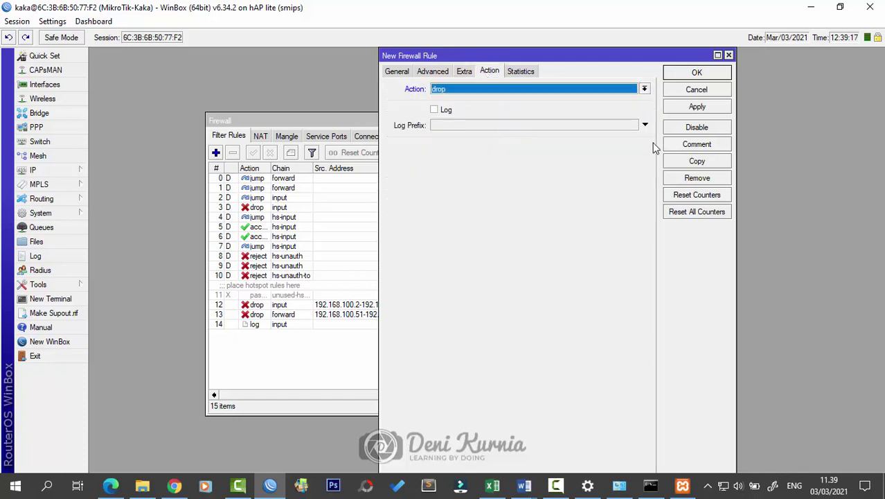
pyautogui.click(524, 485)
pyautogui.click(581, 434)
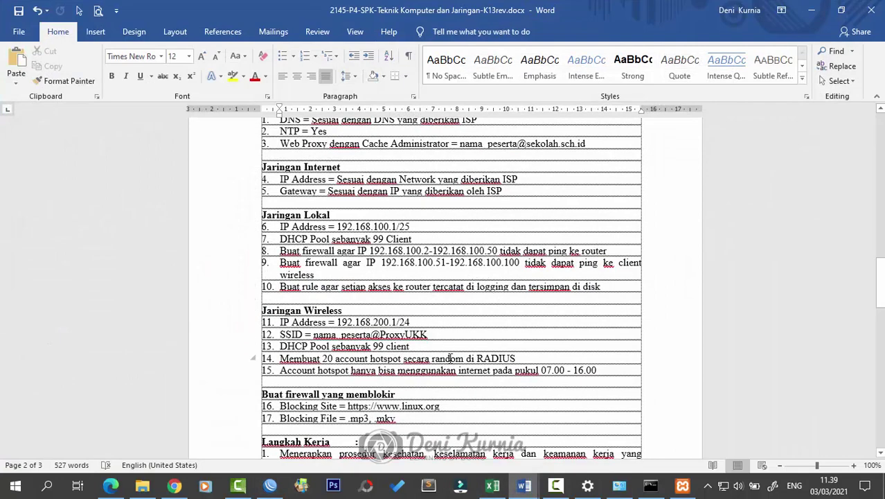
# Step: Set the rule's Src. Address to the 192.168.200.0/24 wireless network
pyautogui.click(810, 10)
pyautogui.click(408, 76)
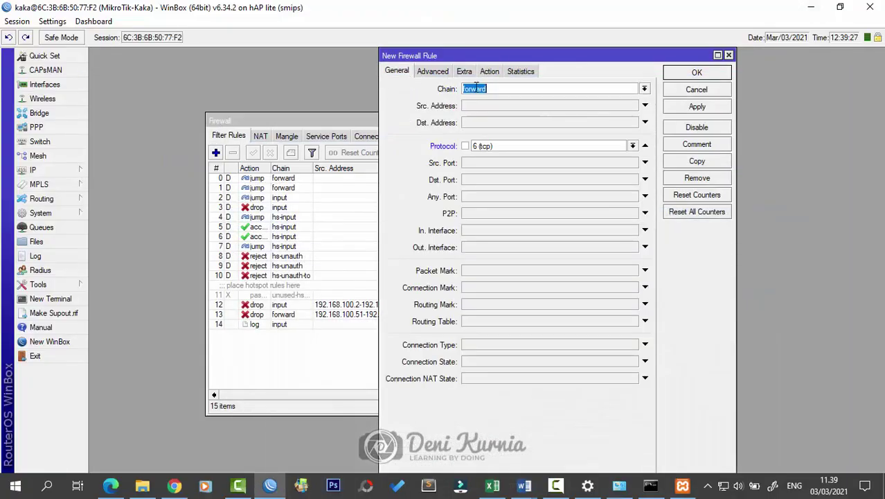
pyautogui.click(521, 106)
pyautogui.write('192')
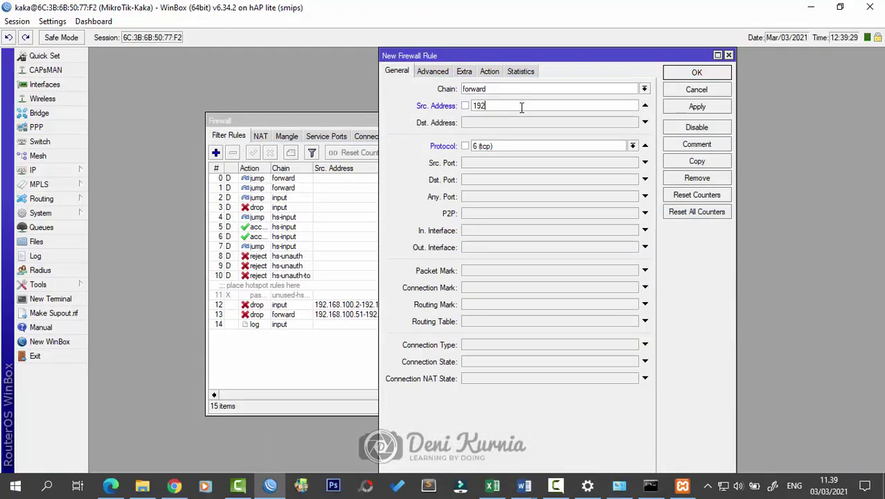
pyautogui.write('.168.200.0/24')
# Step: Recheck the time window and drop action, try applying, and dismiss the start-time error
pyautogui.click(464, 71)
pyautogui.click(433, 71)
pyautogui.click(464, 71)
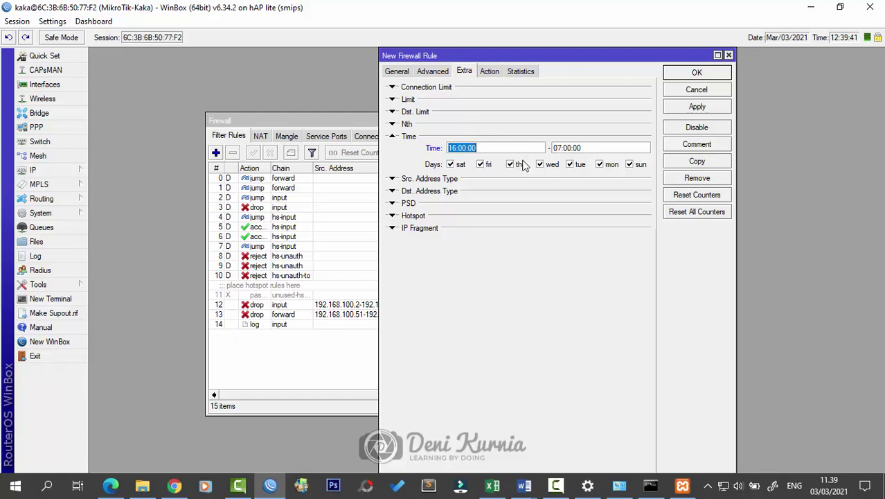
pyautogui.click(495, 69)
pyautogui.click(463, 71)
pyautogui.click(485, 72)
pyautogui.click(692, 108)
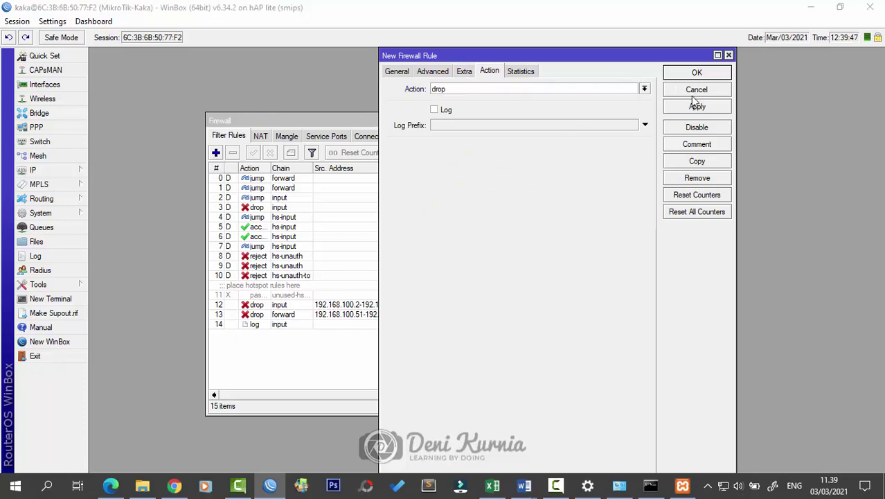
pyautogui.click(530, 256)
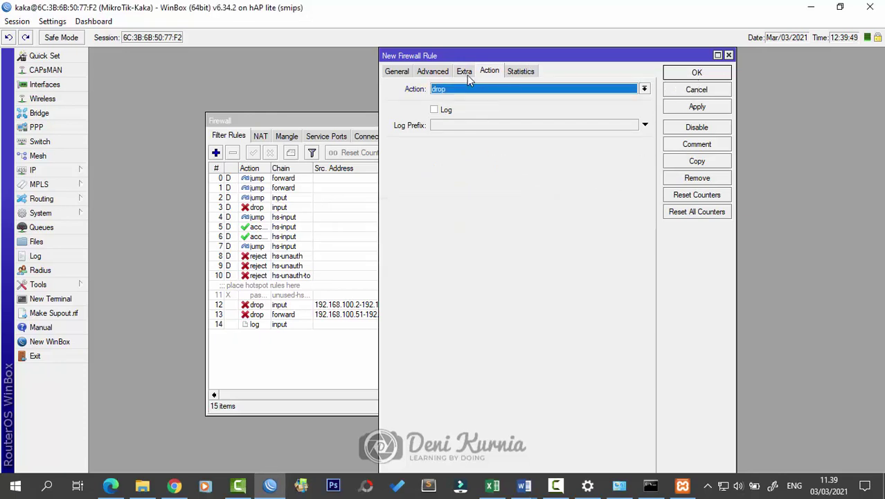
# Step: Change the end time to 24:00:00 and save the rule as rule 15
pyautogui.click(464, 71)
pyautogui.click(486, 148)
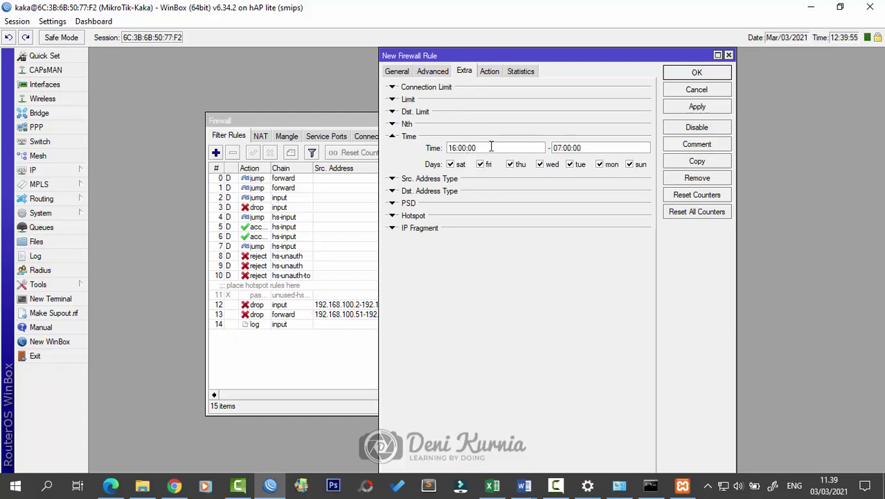
pyautogui.click(561, 148)
pyautogui.doubleClick(564, 147)
pyautogui.write('24')
pyautogui.click(707, 107)
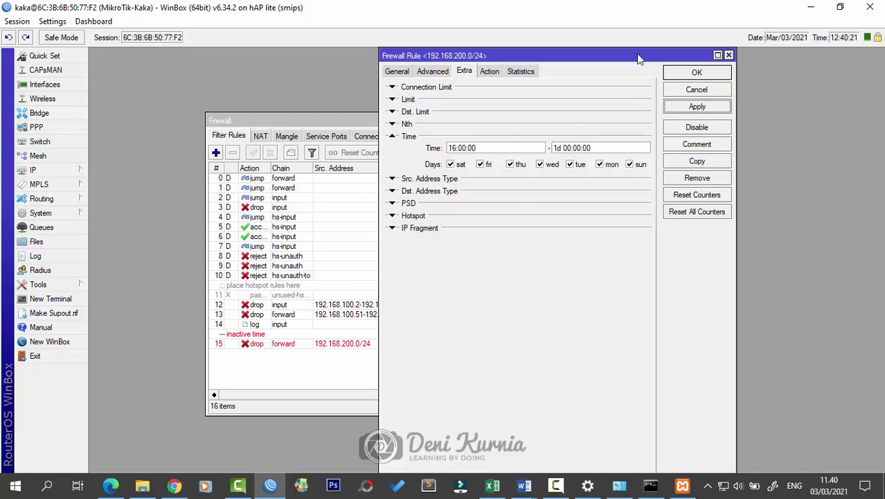
# Step: Change rule 15's end time to 23:00:00 and apply it
pyautogui.moveTo(639, 59); pyautogui.dragTo(586, 82)
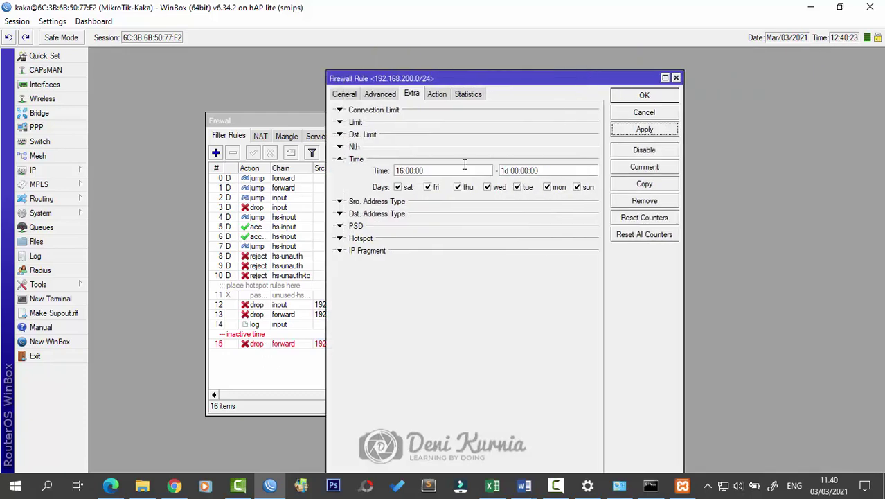
pyautogui.click(397, 171)
pyautogui.moveTo(515, 171); pyautogui.dragTo(485, 171)
pyautogui.write('23')
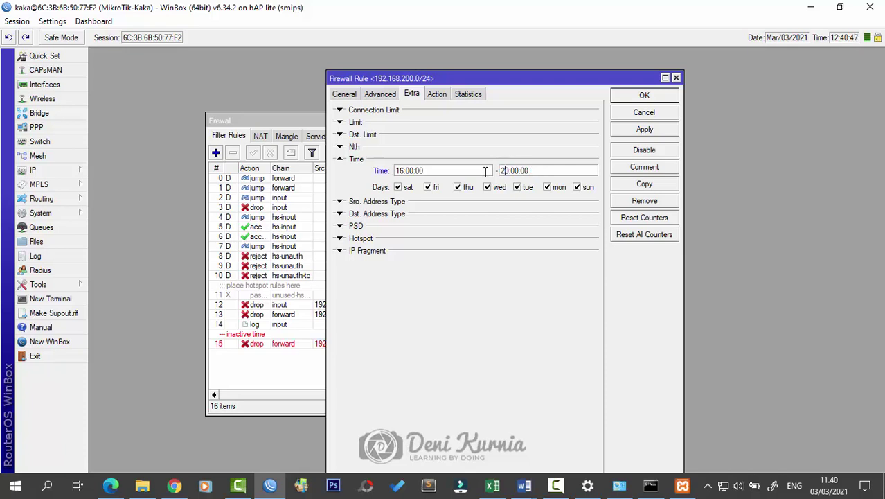
pyautogui.click(623, 133)
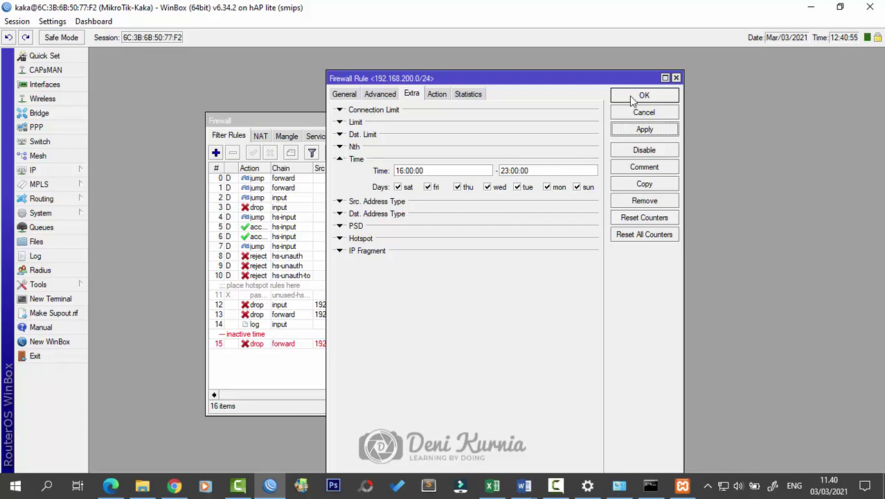
# Step: Try an end time of 07:00:00 and dismiss the rejection error
pyautogui.doubleClick(506, 170)
pyautogui.write('07')
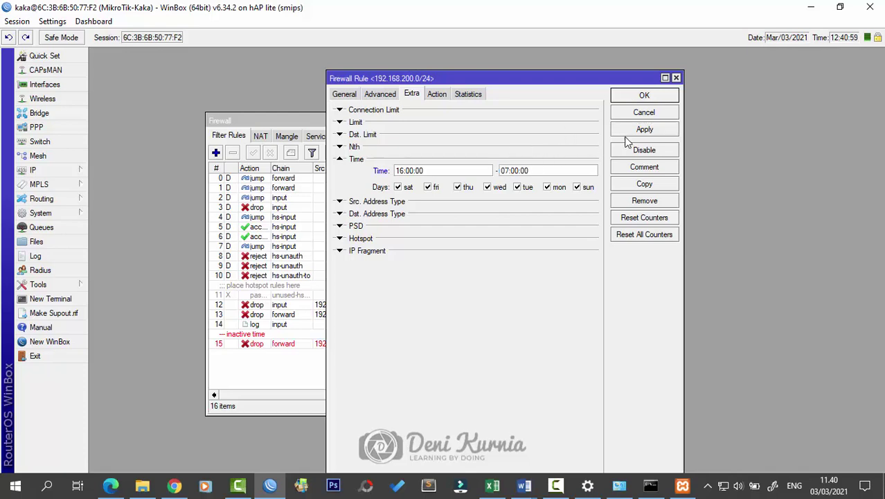
pyautogui.click(640, 131)
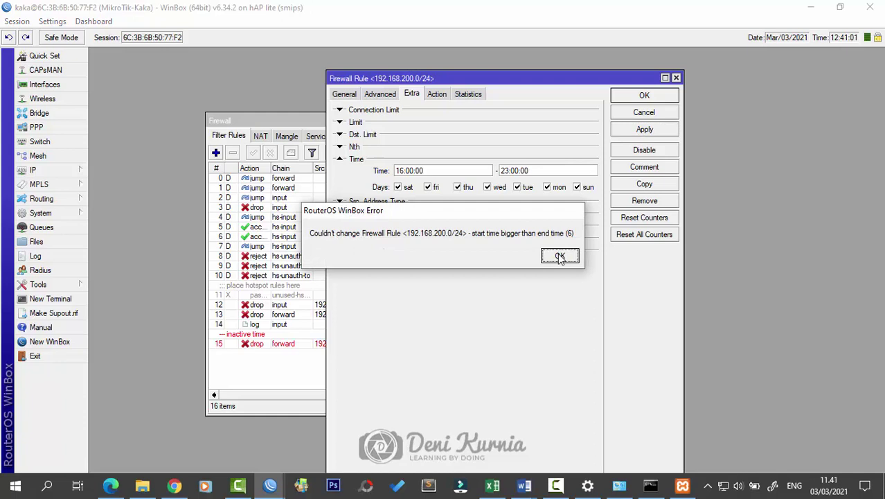
pyautogui.click(560, 257)
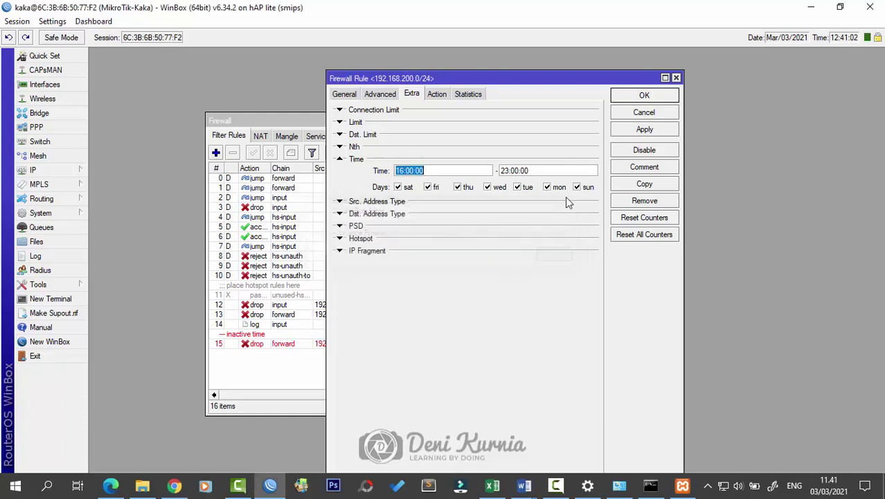
# Step: Set rule 15's end time back to 24:00:00 and apply it
pyautogui.click(516, 172)
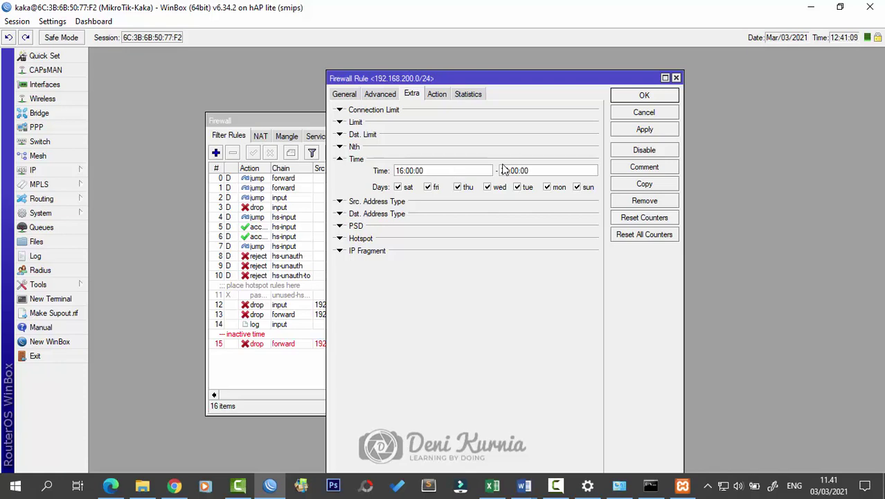
pyautogui.moveTo(509, 170); pyautogui.dragTo(493, 170)
pyautogui.write('24')
pyautogui.click(660, 130)
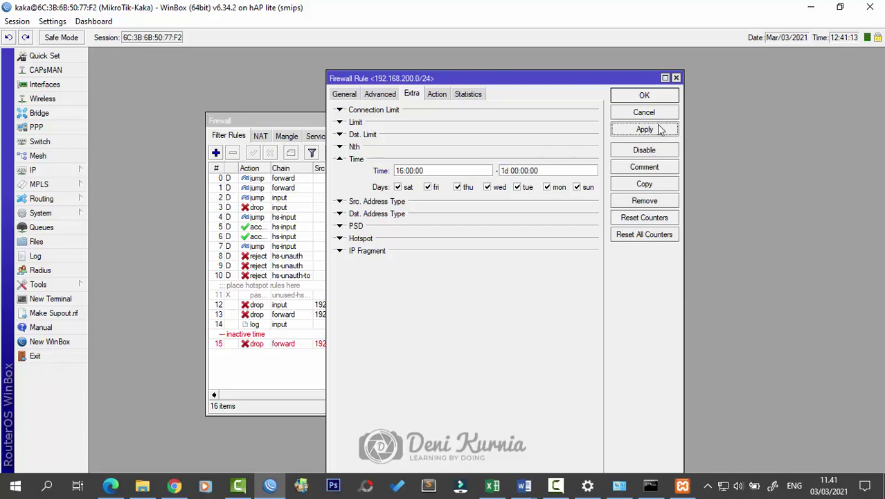
# Step: Copy the rule and give the copy a 00:00:00 – 07:00:00 time window
pyautogui.click(645, 184)
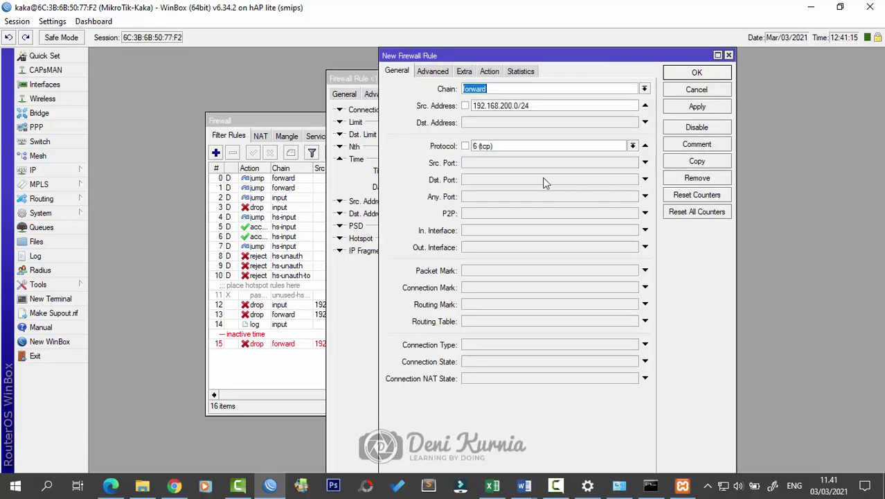
pyautogui.click(463, 72)
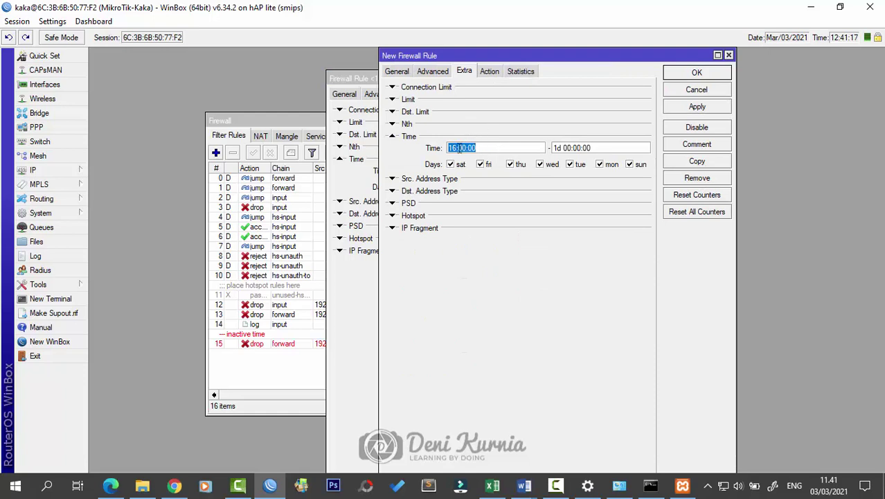
pyautogui.moveTo(456, 147); pyautogui.dragTo(443, 148)
pyautogui.write('00')
pyautogui.moveTo(567, 148); pyautogui.dragTo(542, 148)
pyautogui.write('07')
pyautogui.press('Delete')
pyautogui.click(697, 106)
# Step: Close both rule dialogs and review rules 16 and 15 in the filter list
pyautogui.click(697, 72)
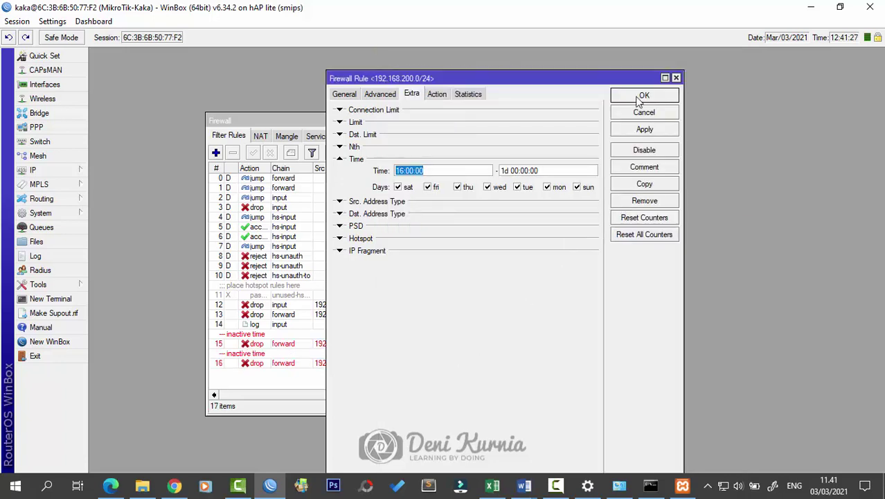
pyautogui.click(637, 98)
pyautogui.click(515, 360)
pyautogui.click(465, 347)
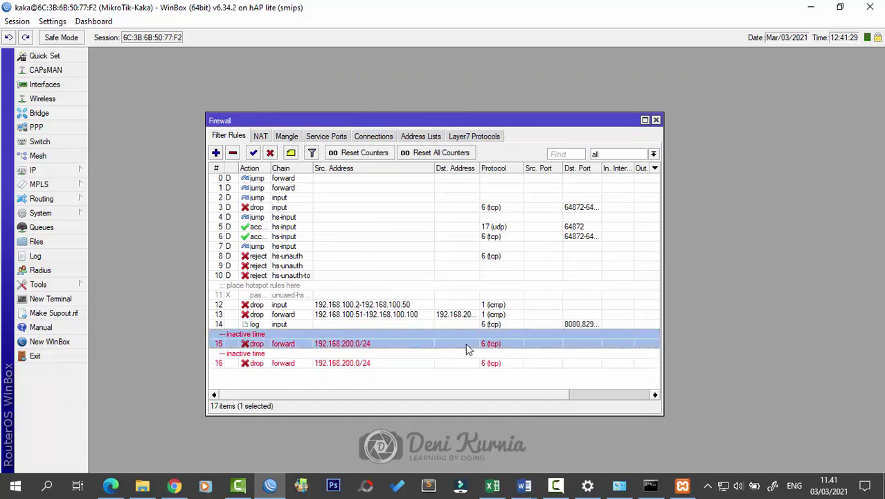
pyautogui.click(656, 120)
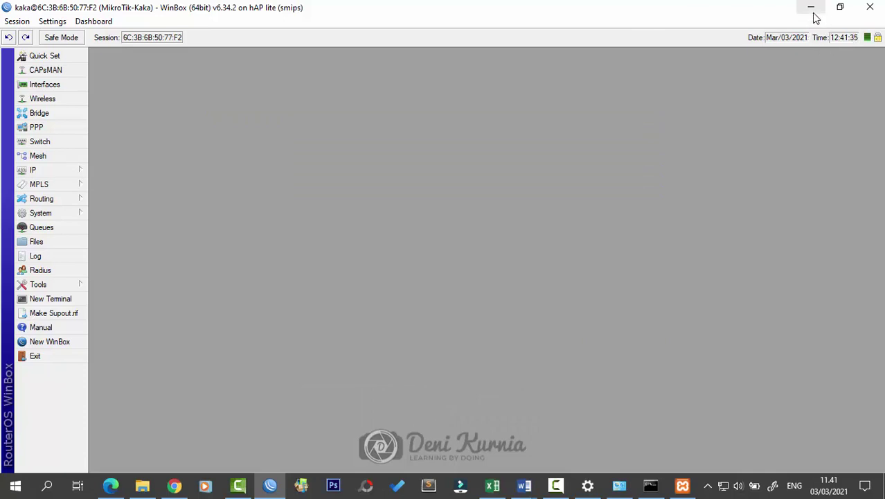
pyautogui.click(69, 172)
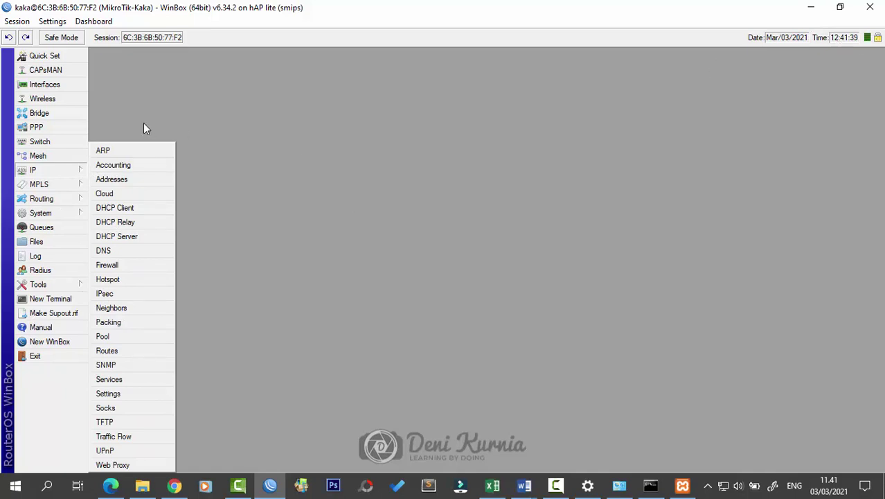
pyautogui.click(84, 173)
pyautogui.click(111, 264)
pyautogui.click(271, 345)
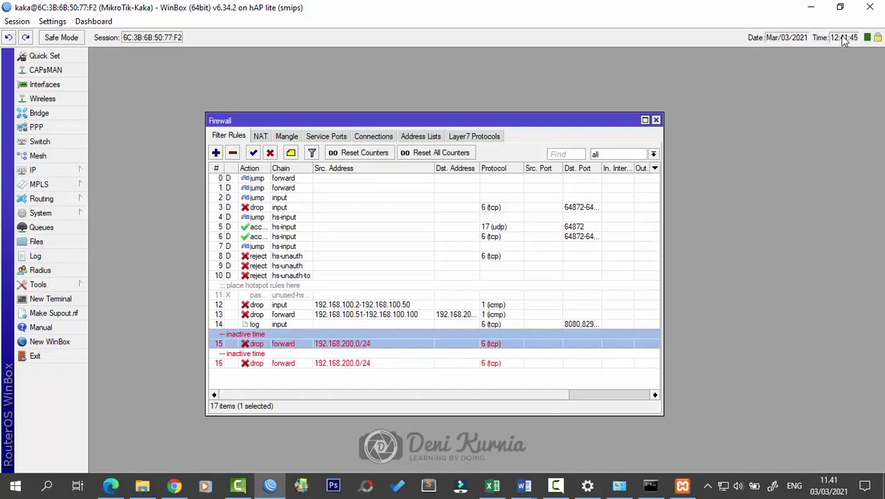
# Step: Change rule 15's start time to 12:42 to test blocking now
pyautogui.doubleClick(261, 348)
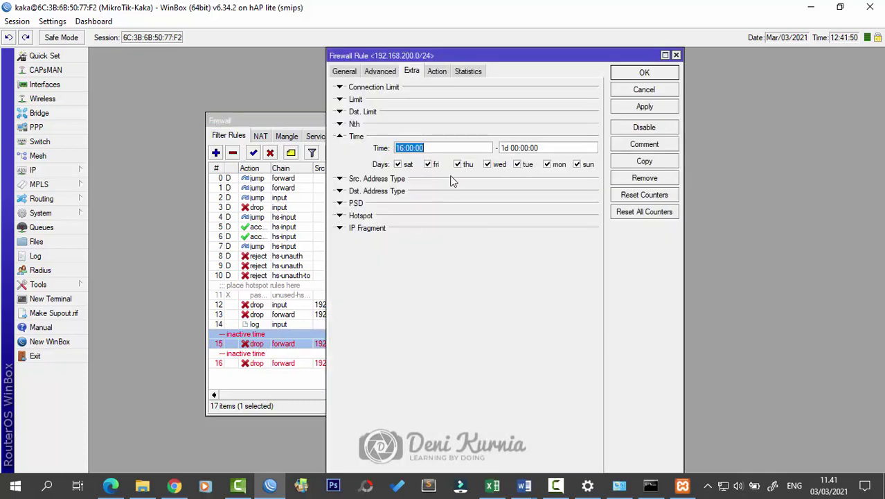
pyautogui.click(403, 147)
pyautogui.doubleClick(405, 148)
pyautogui.write('12')
pyautogui.doubleClick(409, 147)
pyautogui.write('42')
pyautogui.click(431, 148)
pyautogui.press('BackSpace')
pyautogui.press('BackSpace')
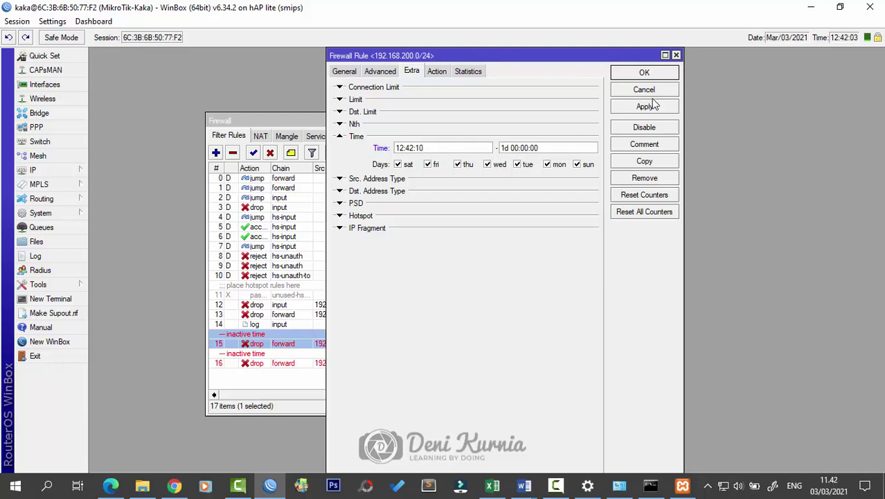
pyautogui.click(644, 73)
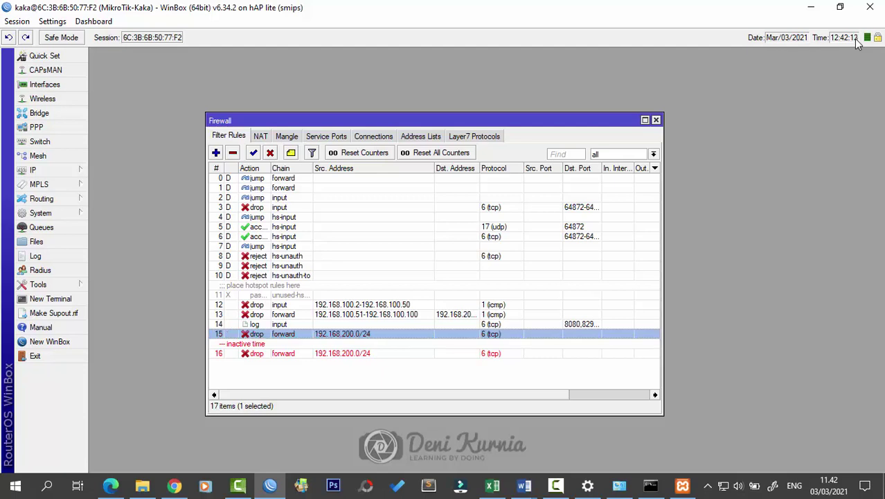
# Step: Restore rule 15's start time to 16:00 and save it
pyautogui.doubleClick(254, 336)
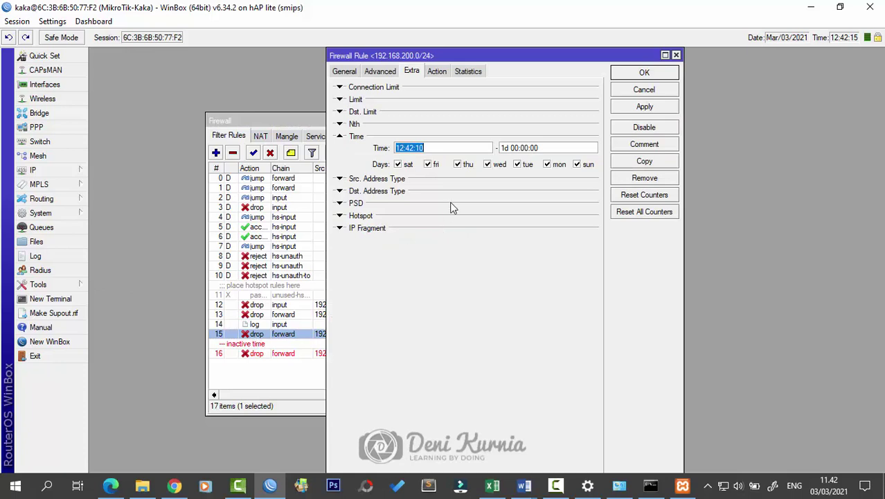
pyautogui.click(406, 149)
pyautogui.press('BackSpace')
pyautogui.write('6')
pyautogui.doubleClick(411, 147)
pyautogui.click(411, 147)
pyautogui.press('BackSpace')
pyautogui.press('BackSpace')
pyautogui.write('00')
pyautogui.click(643, 72)
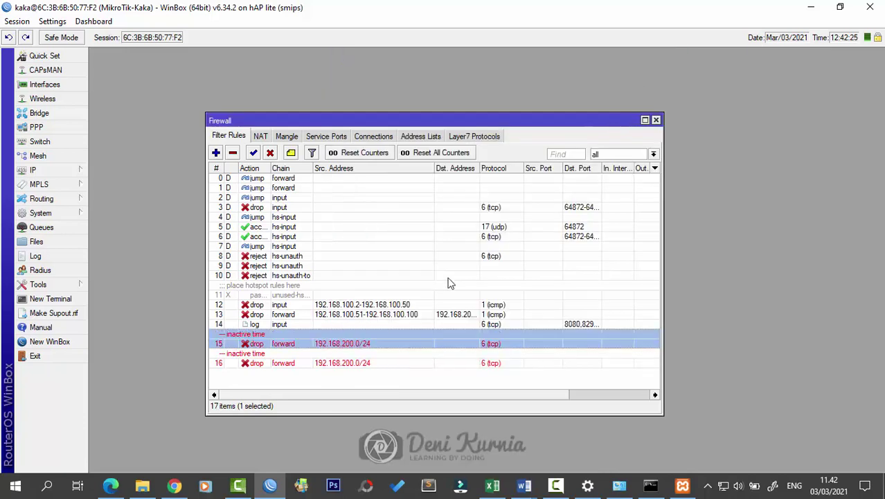
pyautogui.click(457, 355)
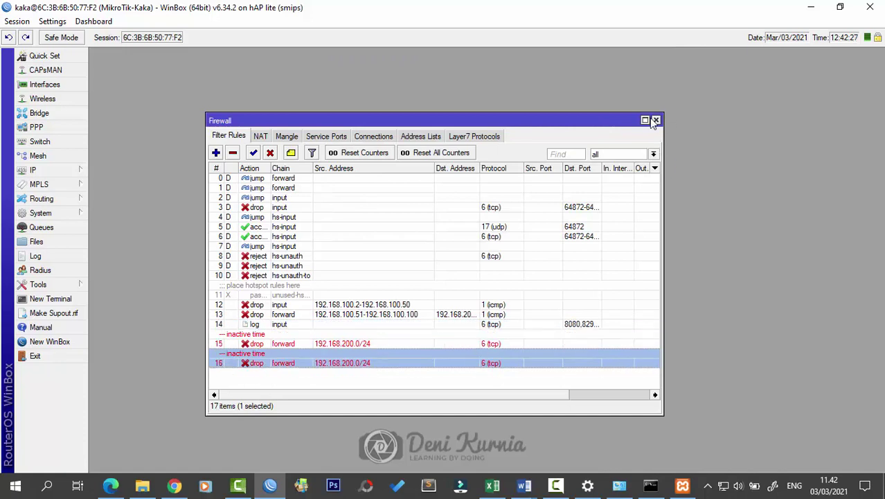
# Step: Close the Firewall rules list and bring the Word assignment document to the front
pyautogui.click(656, 120)
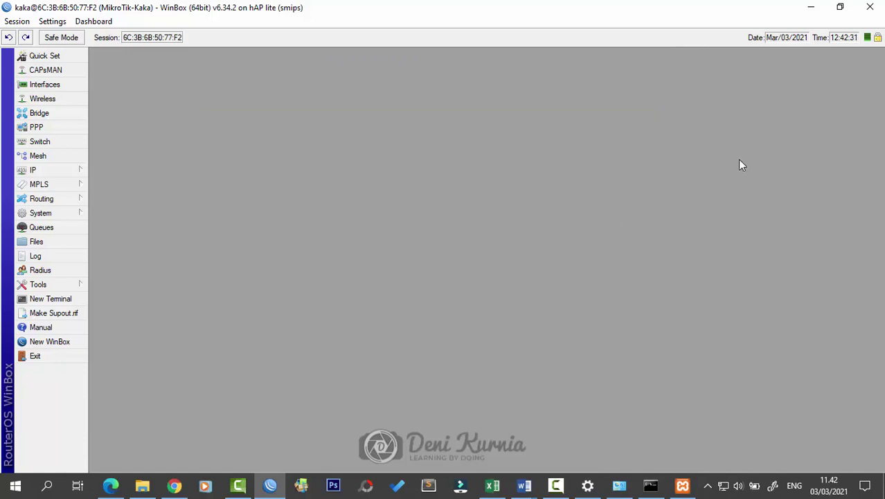
pyautogui.moveTo(524, 485)
pyautogui.click(562, 449)
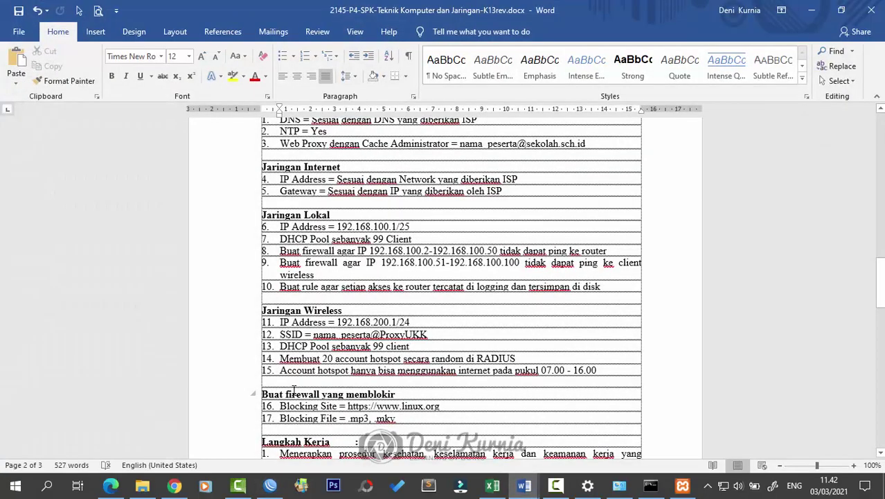
# Step: Review the wireless testing task list and network diagram, then minimize Word
pyautogui.scroll(-15, 400, 414)
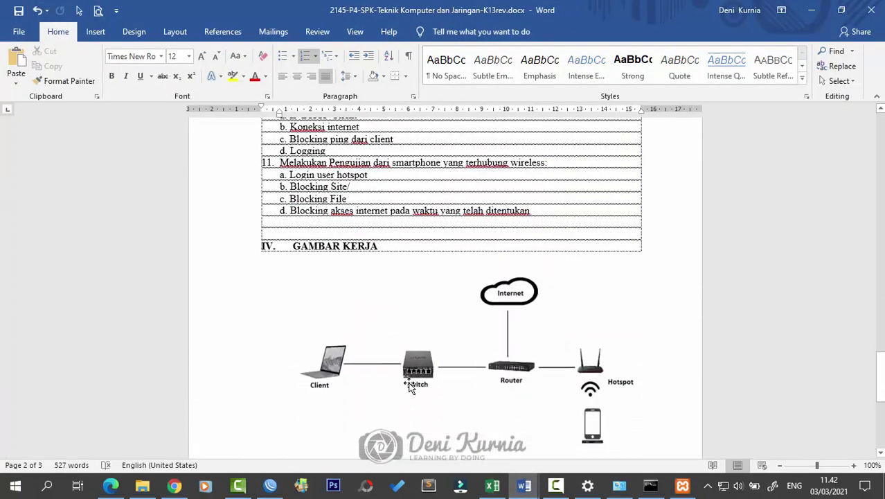
pyautogui.scroll(1, 399, 274)
pyautogui.click(514, 261)
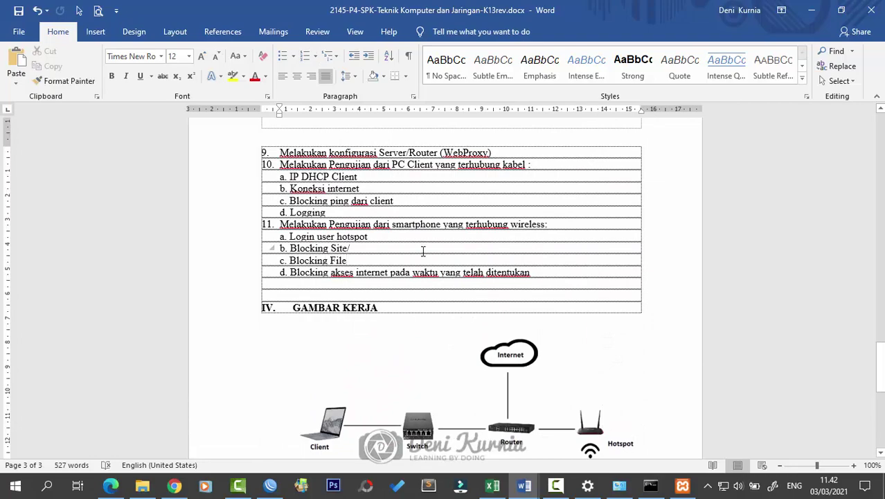
pyautogui.scroll(-8, 470, 325)
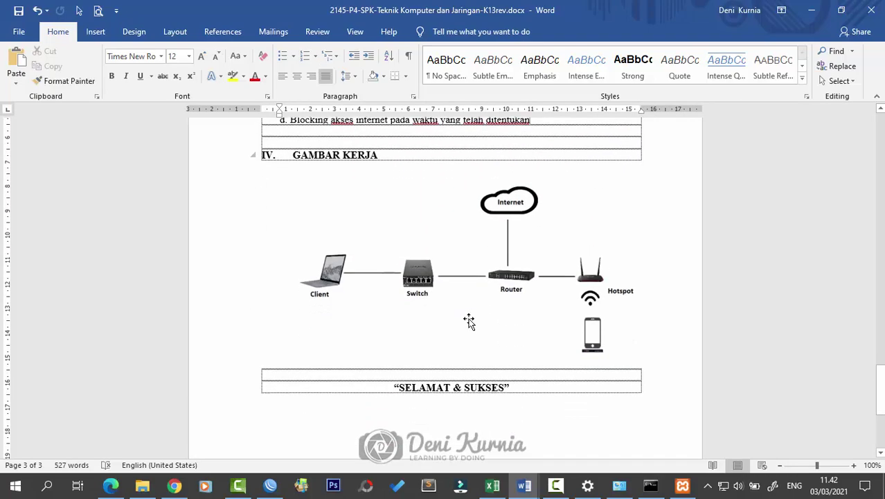
pyautogui.scroll(8, 470, 332)
pyautogui.click(811, 10)
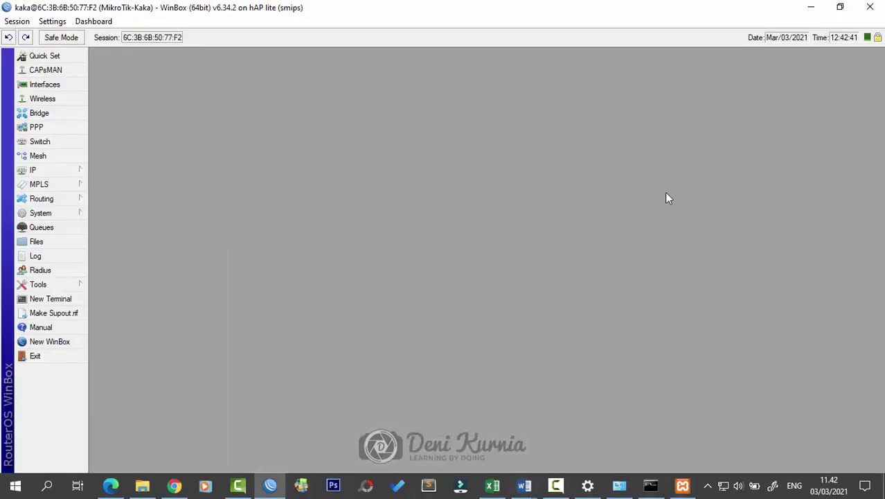
# Step: Minimize the WinBox, CMD and XAMPP windows and refresh the desktop
pyautogui.click(811, 9)
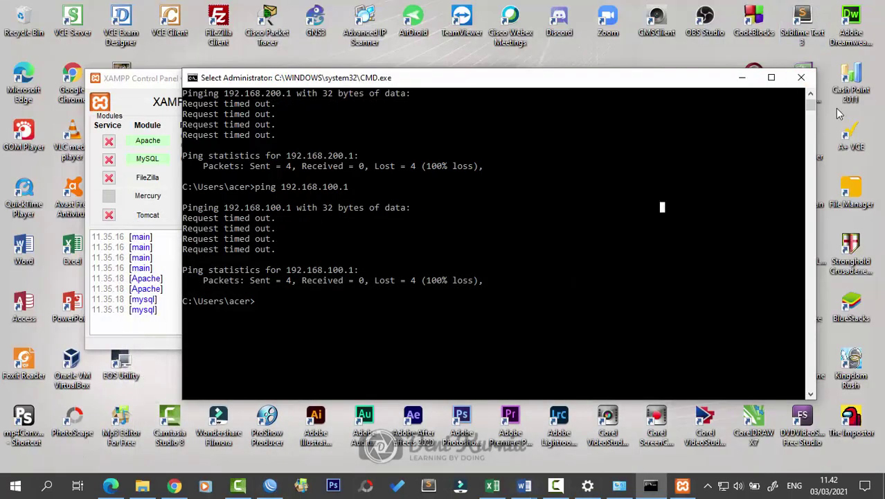
pyautogui.click(741, 77)
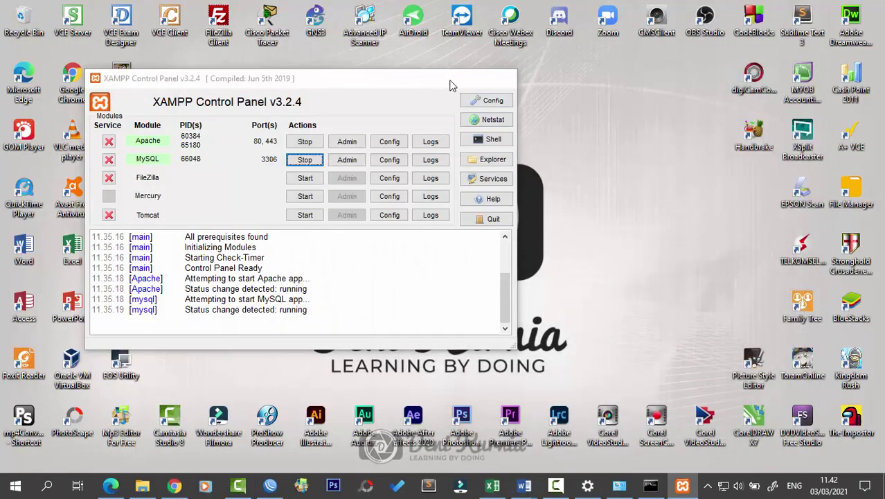
pyautogui.click(451, 81)
pyautogui.rightClick(555, 102)
pyautogui.click(588, 136)
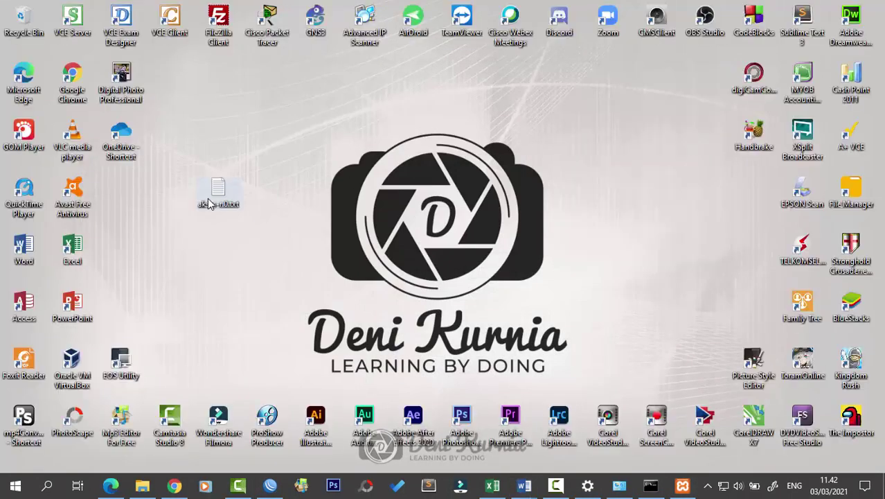
# Step: Permanently delete akses-r.0.txt from the desktop with Shift+Delete
pyautogui.click(212, 197)
pyautogui.hotkey('shift', 'Delete')
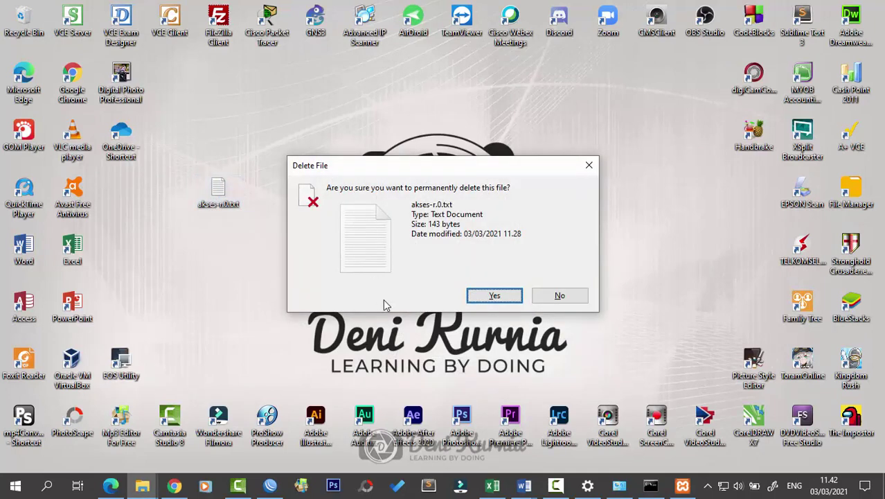
pyautogui.click(494, 295)
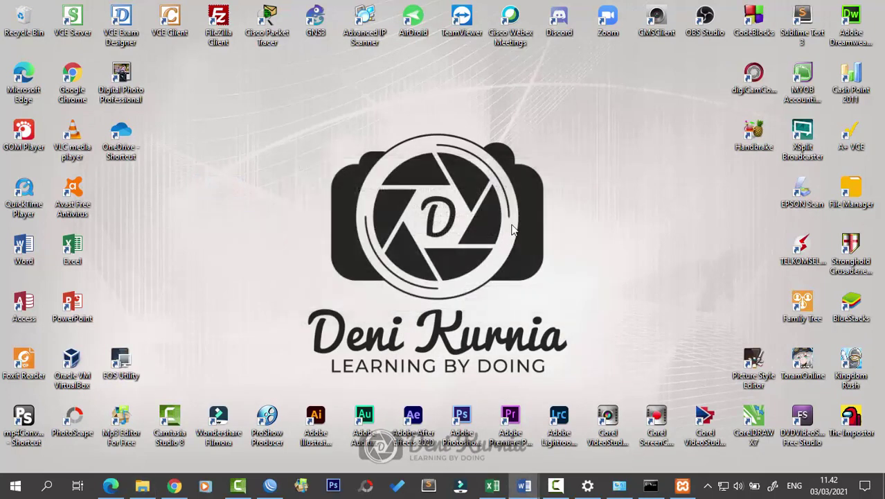